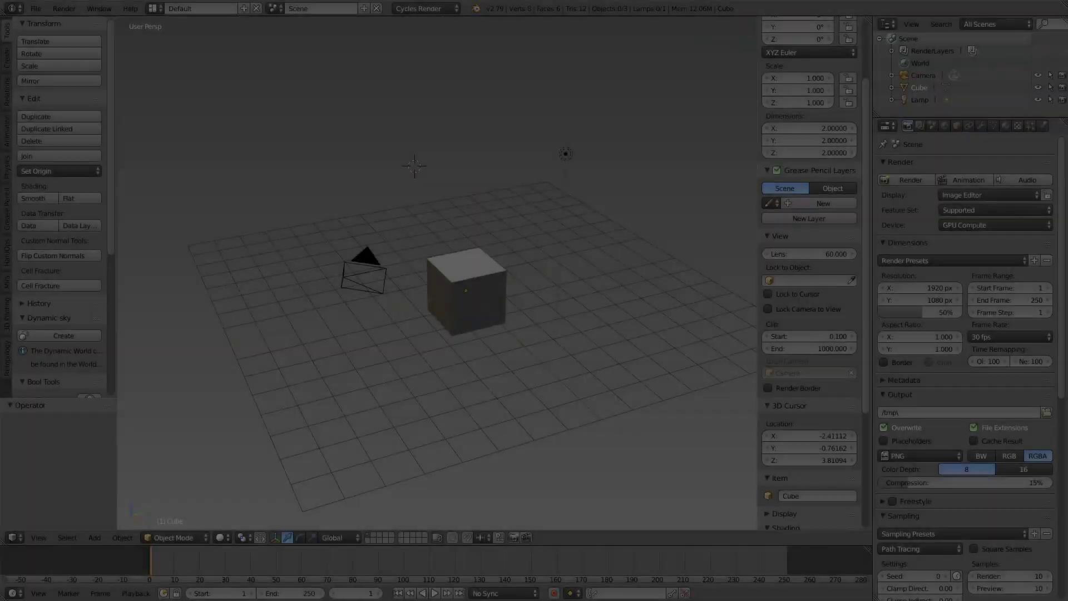
# Stretch the default cube in Edit Mode into a tall 2×5×6 block.
pyautogui.press('KP_1')
pyautogui.press('KP_Decimal')
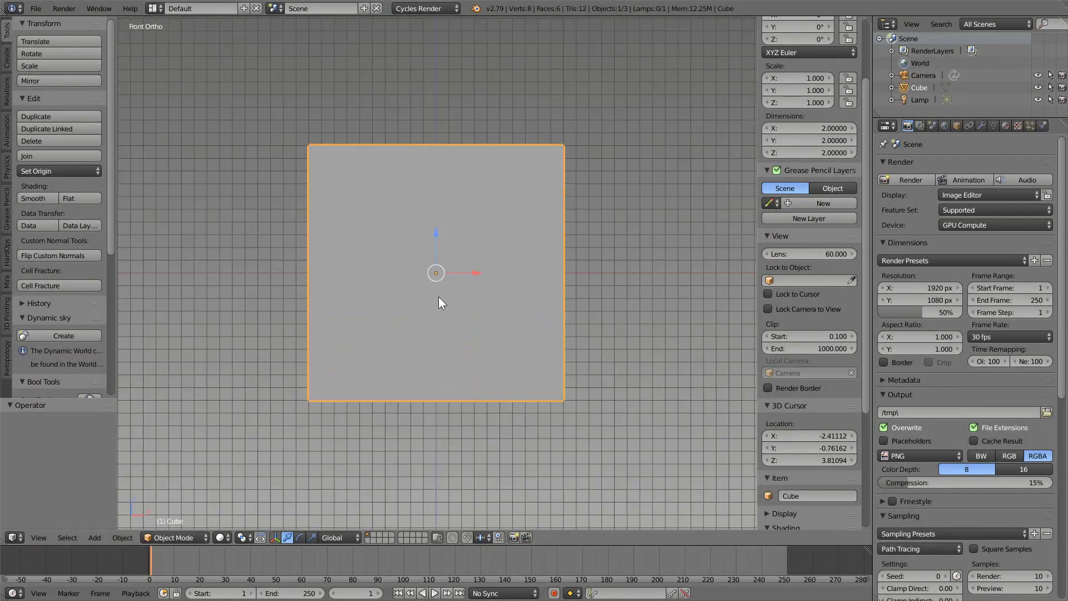
pyautogui.press('Tab')
pyautogui.click(221, 515)
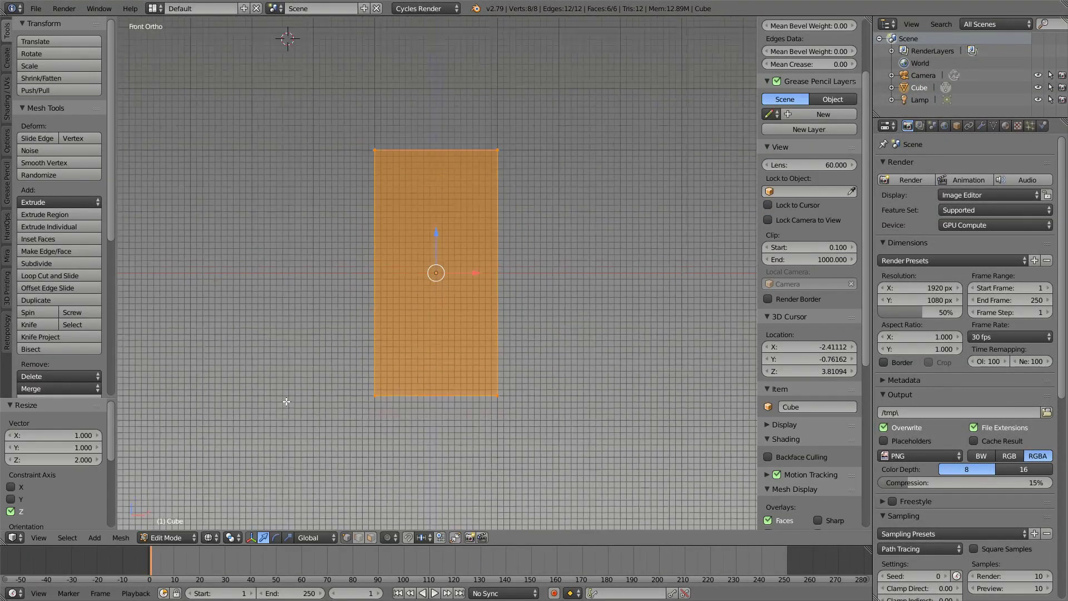
pyautogui.scroll(-2, 402, 315)
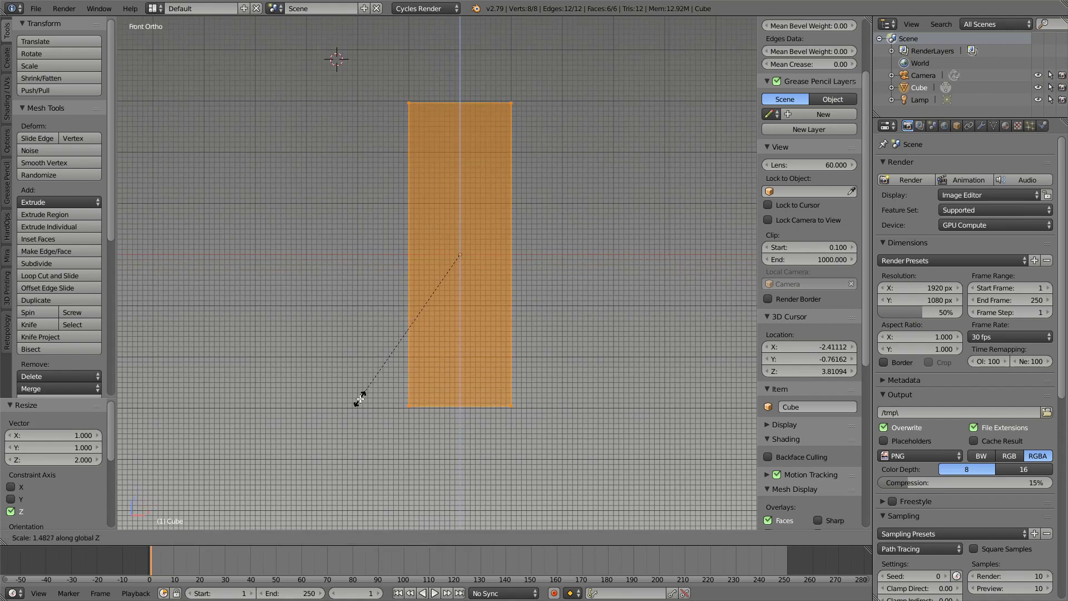
pyautogui.moveTo(360, 399); pyautogui.dragTo(328, 362, button='middle')
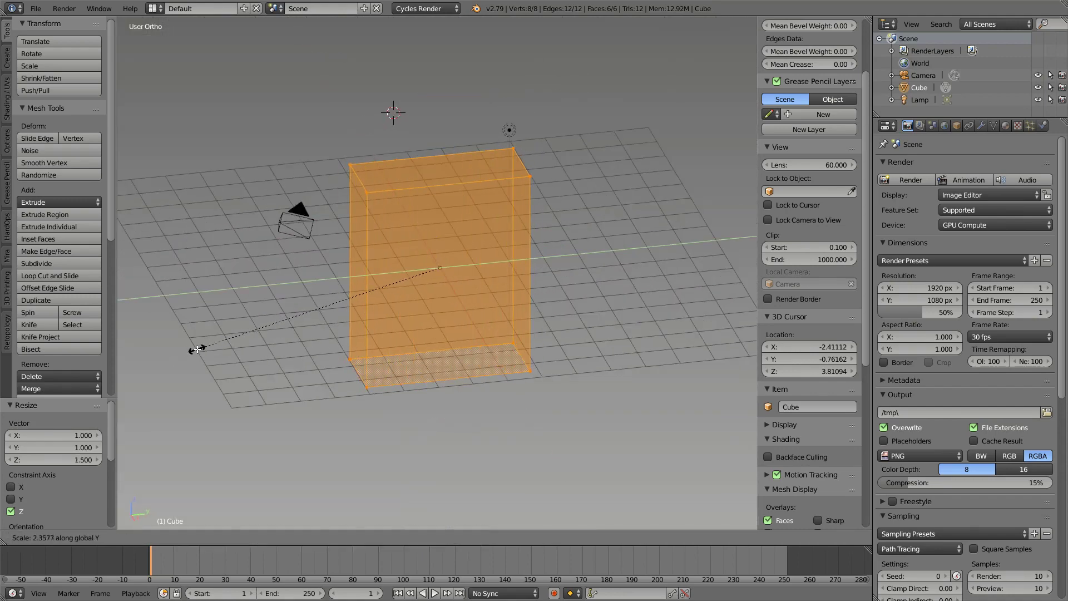
pyautogui.press('Tab')
# Bevel one vertical edge of the block into a rounded corner with extra segments.
pyautogui.moveTo(437, 238)
pyautogui.mouseDown(button='middle')
pyautogui.moveTo(467, 262)
pyautogui.moveTo(456, 296)
pyautogui.mouseUp(button='middle')
pyautogui.press('z')
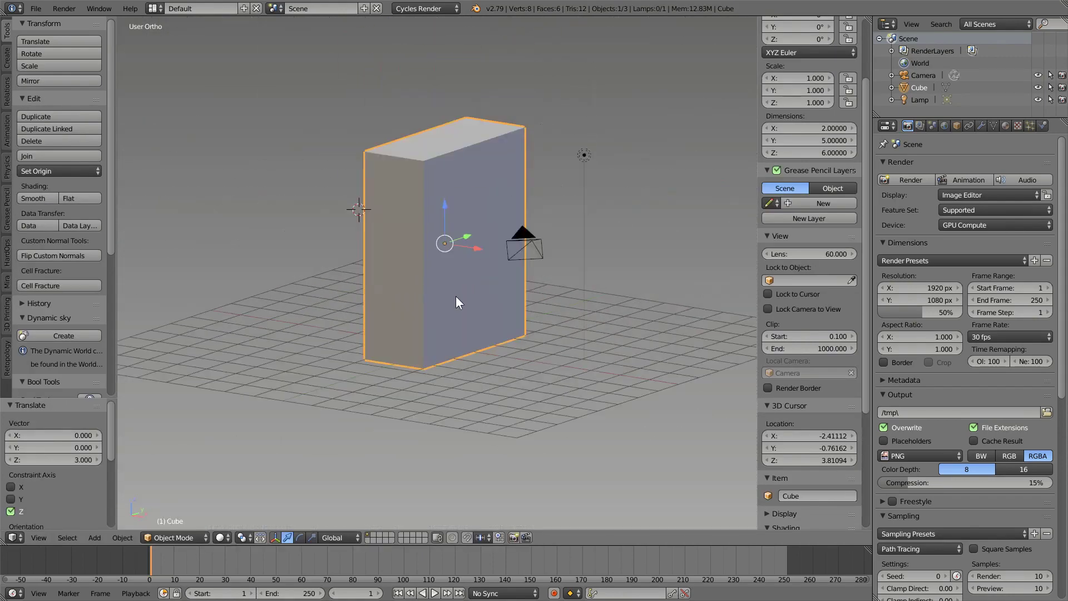
pyautogui.moveTo(556, 261)
pyautogui.mouseDown(button='middle')
pyautogui.moveTo(424, 269)
pyautogui.moveTo(365, 256)
pyautogui.moveTo(386, 283)
pyautogui.moveTo(346, 269)
pyautogui.moveTo(461, 234)
pyautogui.mouseUp(button='middle')
pyautogui.press('Tab')
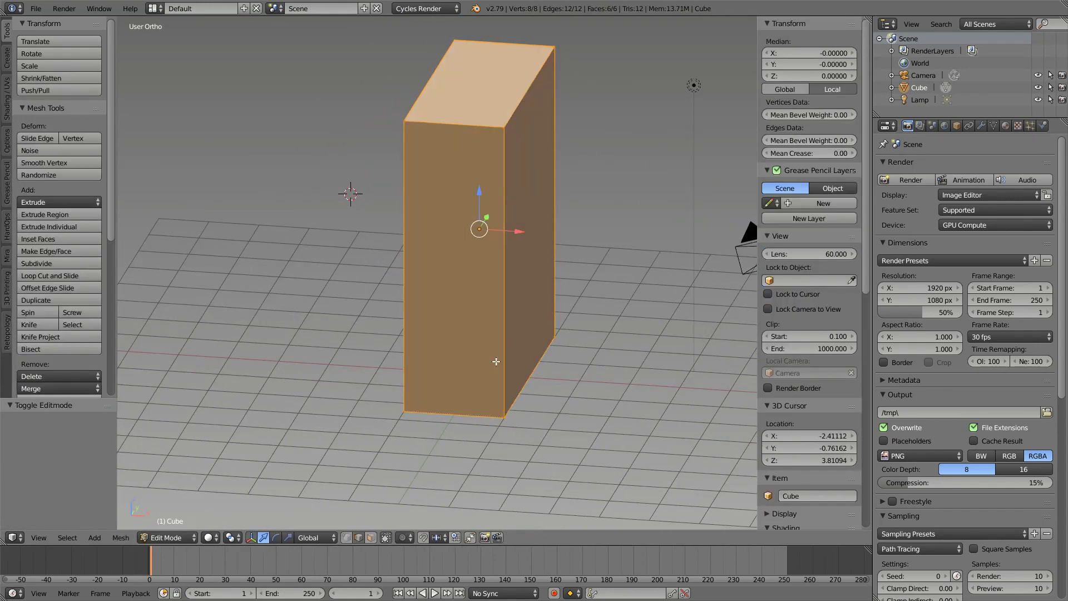
pyautogui.rightClick(496, 362)
pyautogui.hotkey('ctrl', 'b')
pyautogui.press('Escape')
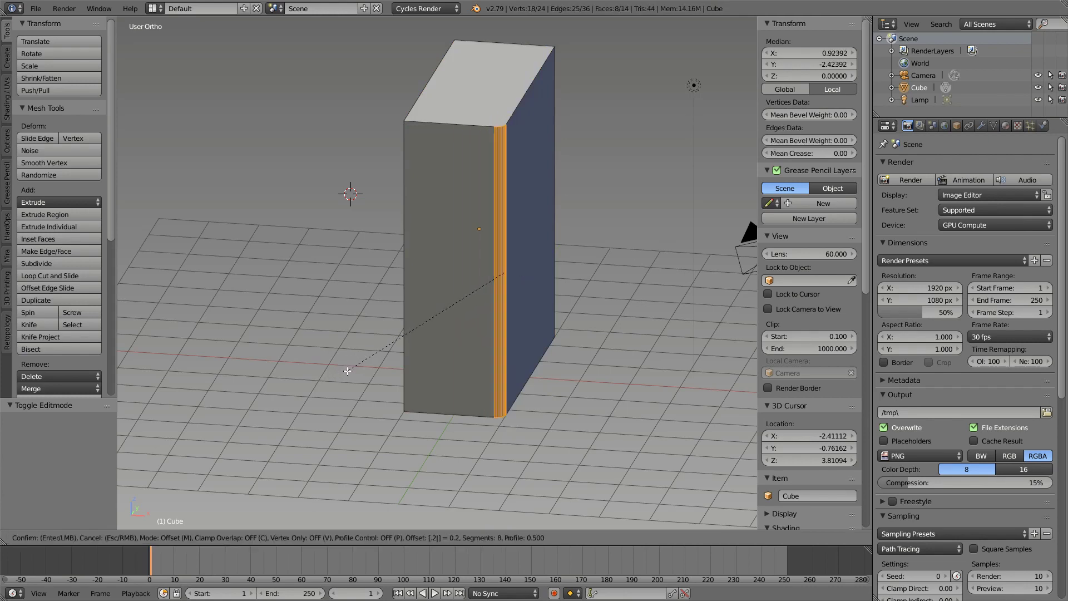
pyautogui.press('Tab')
# Apply a Hard Ops mirror operation to the block from the Q menu.
pyautogui.moveTo(348, 372); pyautogui.dragTo(416, 299, button='middle')
pyautogui.press('q')
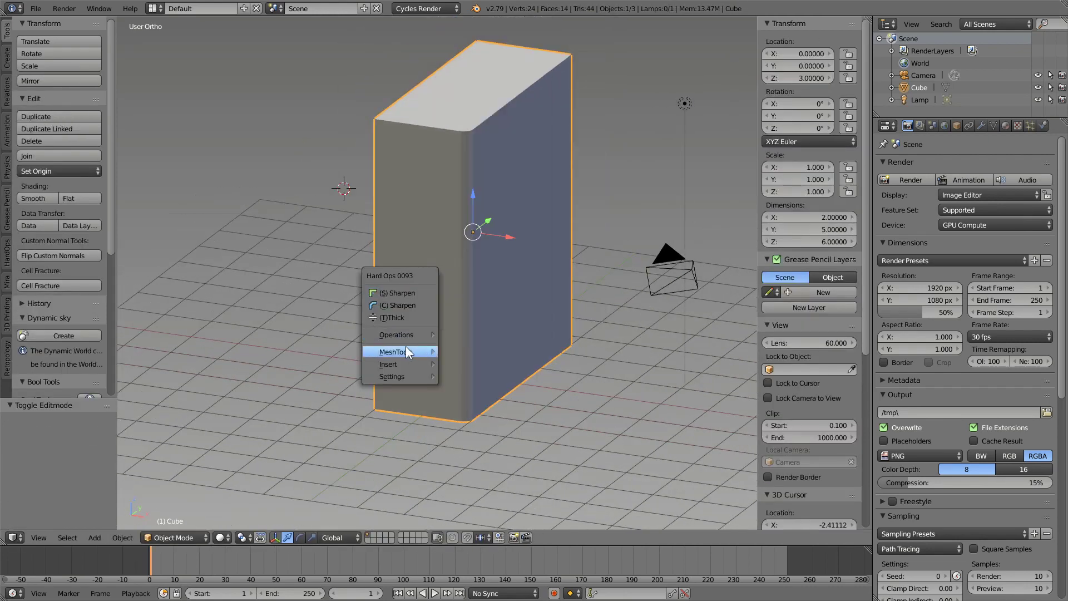
pyautogui.click(555, 443)
pyautogui.moveTo(556, 443)
pyautogui.mouseDown(button='middle')
pyautogui.moveTo(446, 288)
pyautogui.moveTo(385, 299)
pyautogui.mouseUp(button='middle')
pyautogui.press('a')
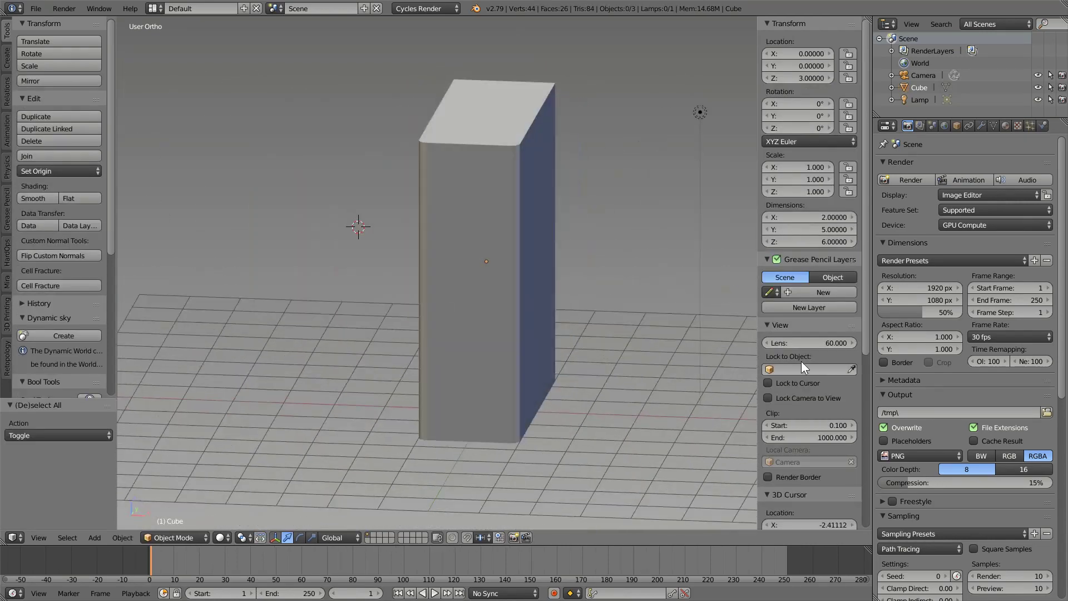
pyautogui.scroll(-5, 800, 364)
pyautogui.scroll(-1, 796, 460)
# Switch the viewport shading to the silver matcap.
pyautogui.click(797, 461)
pyautogui.click(640, 254)
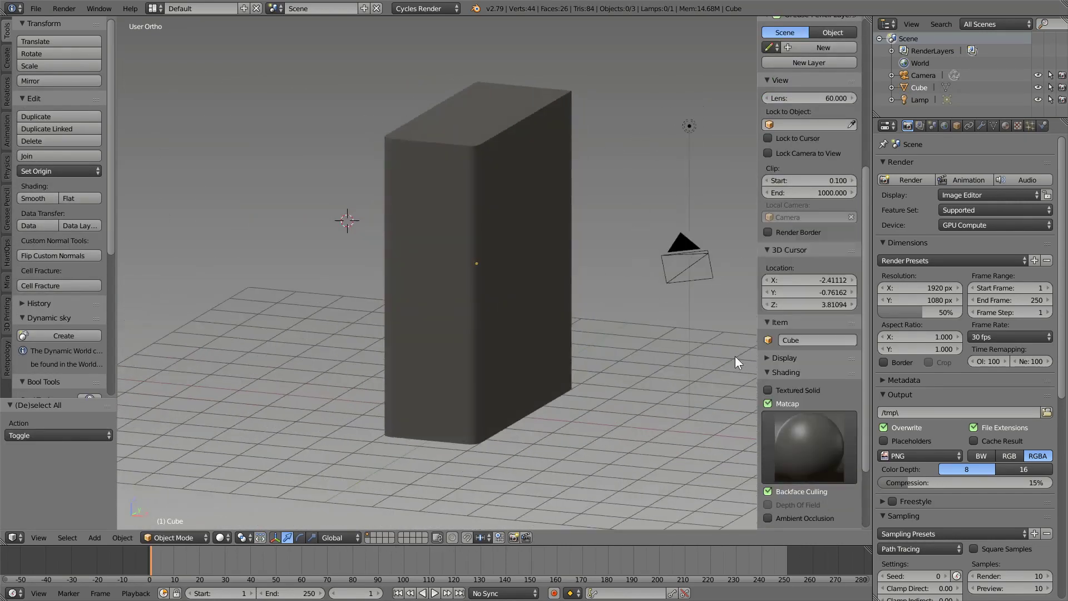
pyautogui.click(802, 445)
pyautogui.click(762, 315)
# Run Hard Ops Ssharpen then Csharpen to sharpen and bevel the block's edges.
pyautogui.rightClick(424, 312)
pyautogui.press('q')
pyautogui.click(447, 219)
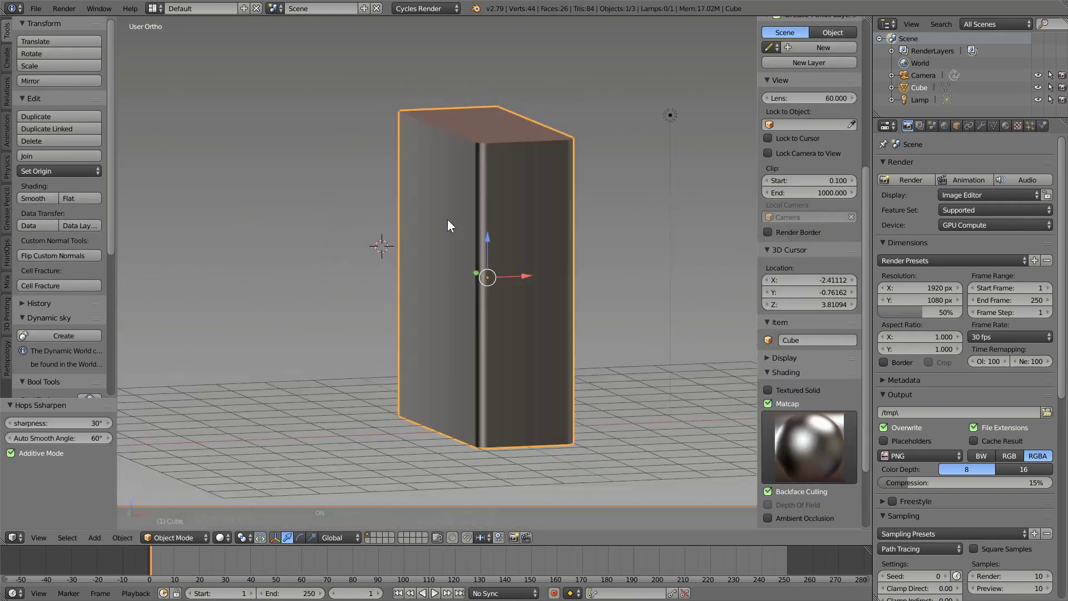
pyautogui.moveTo(447, 219)
pyautogui.mouseDown(button='middle')
pyautogui.moveTo(398, 212)
pyautogui.moveTo(446, 248)
pyautogui.moveTo(397, 243)
pyautogui.mouseUp(button='middle')
pyautogui.press('q')
pyautogui.click(391, 222)
pyautogui.press('q')
pyautogui.press('KP_3')
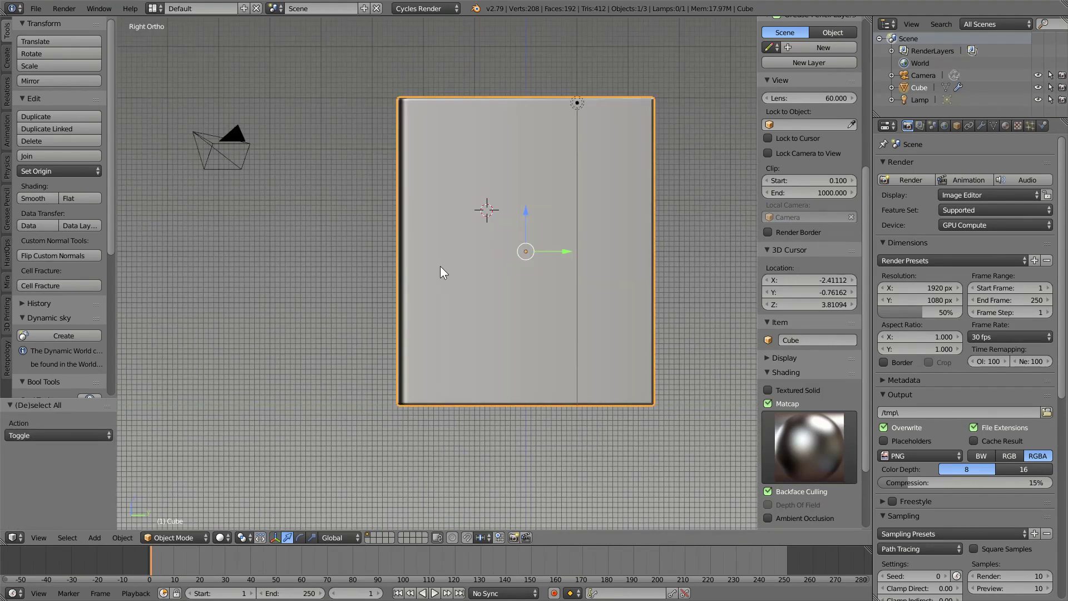
pyautogui.press('Tab')
pyautogui.press('Tab')
# Add a plane and extrude it into a zigzag cutter sheet.
pyautogui.press('z')
pyautogui.press('space')
pyautogui.press('Return')
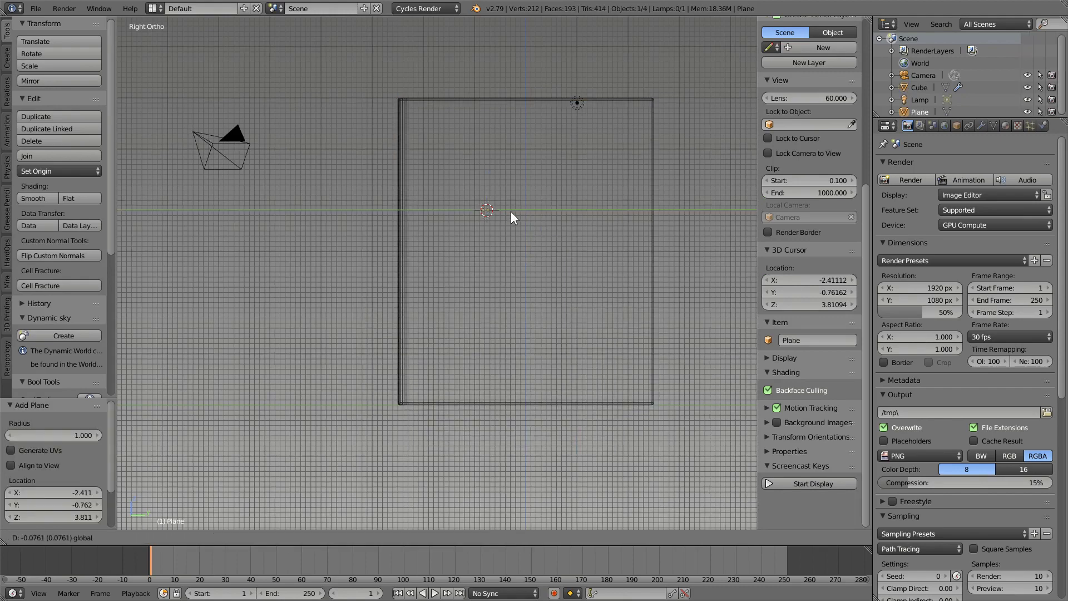
pyautogui.press('z')
pyautogui.press('z')
pyautogui.press('e')
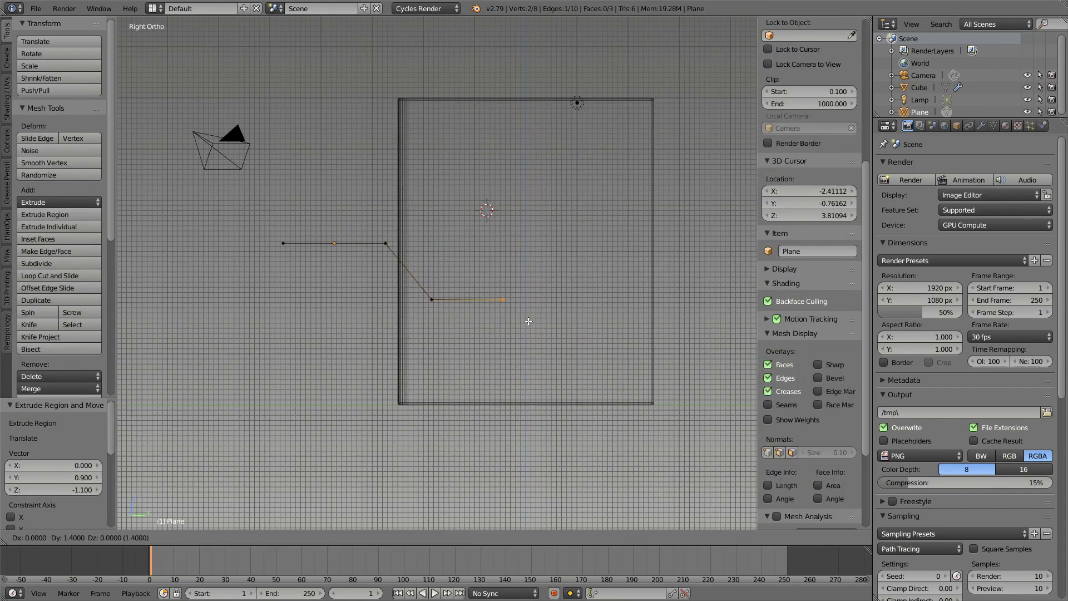
pyautogui.click(706, 276)
pyautogui.moveTo(706, 276); pyautogui.dragTo(500, 334, button='middle')
pyautogui.press('z')
# Move the cutter 4.49 along Z across the lower block and slice the strip piece again.
pyautogui.press('z')
pyautogui.press('z')
pyautogui.press('a')
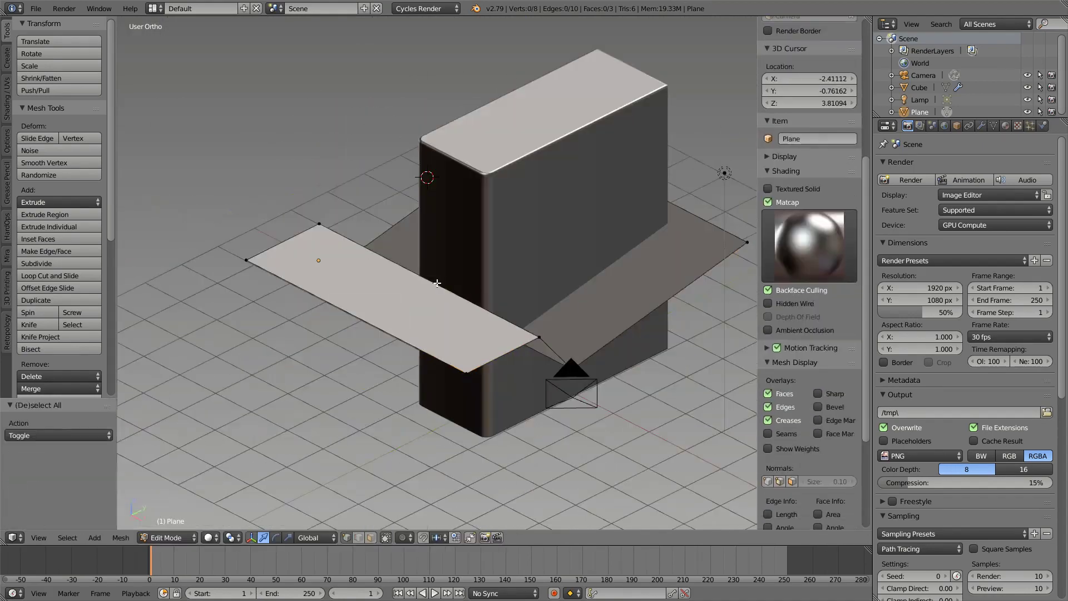
pyautogui.press('Tab')
# Boolean-slice the block with the zigzag cutter sheet.
pyautogui.keyDown('shift'); pyautogui.rightClick(450, 240); pyautogui.keyUp('shift')
pyautogui.hotkey('ctrl', 'shift', 'b')
pyautogui.click(451, 240)
pyautogui.press('KP_3')
pyautogui.press('g')
pyautogui.press('z')
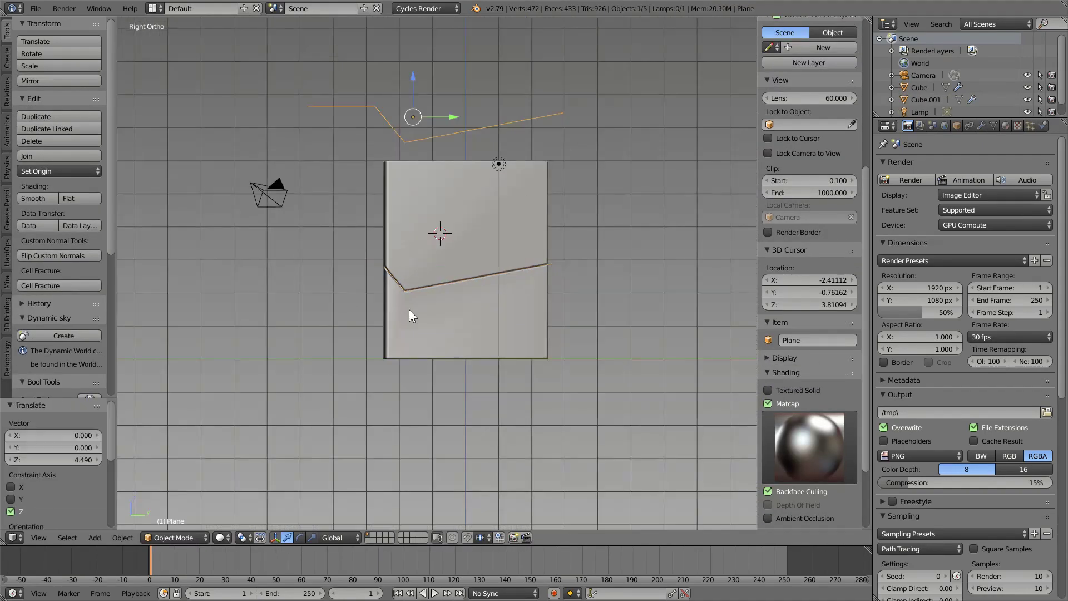
pyautogui.scroll(2, 394, 315)
pyautogui.rightClick(393, 121)
pyautogui.press('g')
pyautogui.press('z')
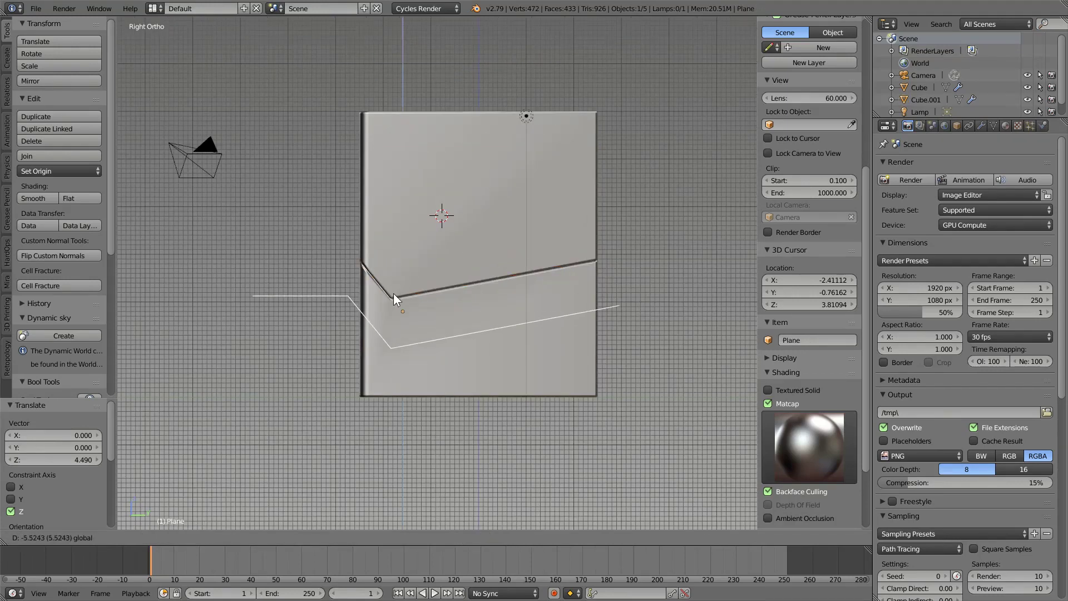
pyautogui.click(392, 295)
pyautogui.keyDown('shift'); pyautogui.rightClick(453, 315); pyautogui.keyUp('shift')
pyautogui.hotkey('ctrl', 'shift', 'b')
# Confirm the second slice and select the strip piece's left end faces in Edit Mode.
pyautogui.click(370, 298)
pyautogui.press('Tab')
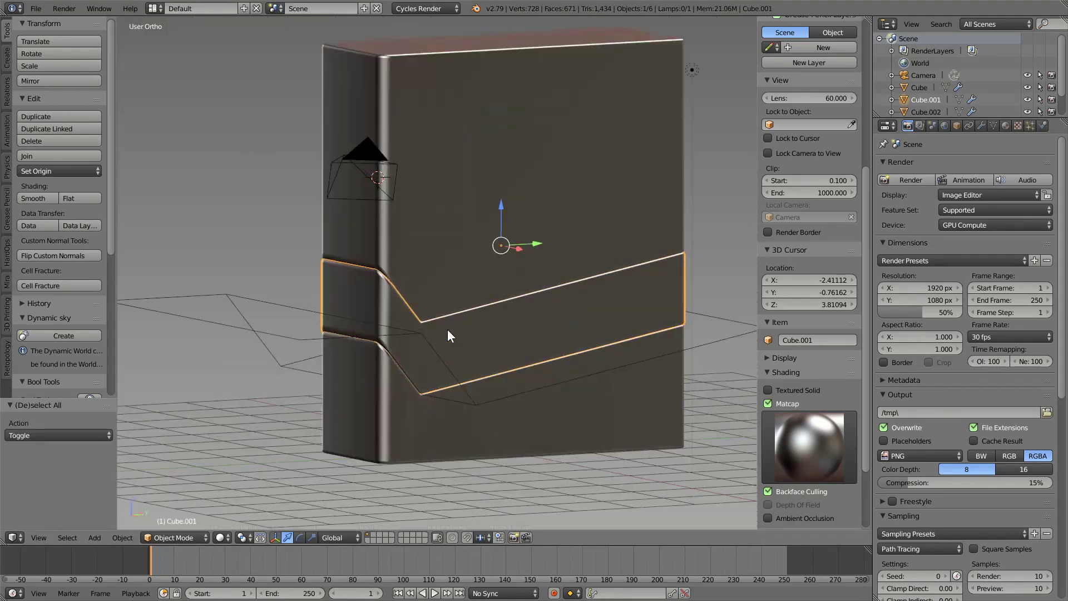
pyautogui.moveTo(447, 329); pyautogui.dragTo(414, 374, button='middle')
pyautogui.press('z')
pyautogui.press('z')
pyautogui.press('KP_3')
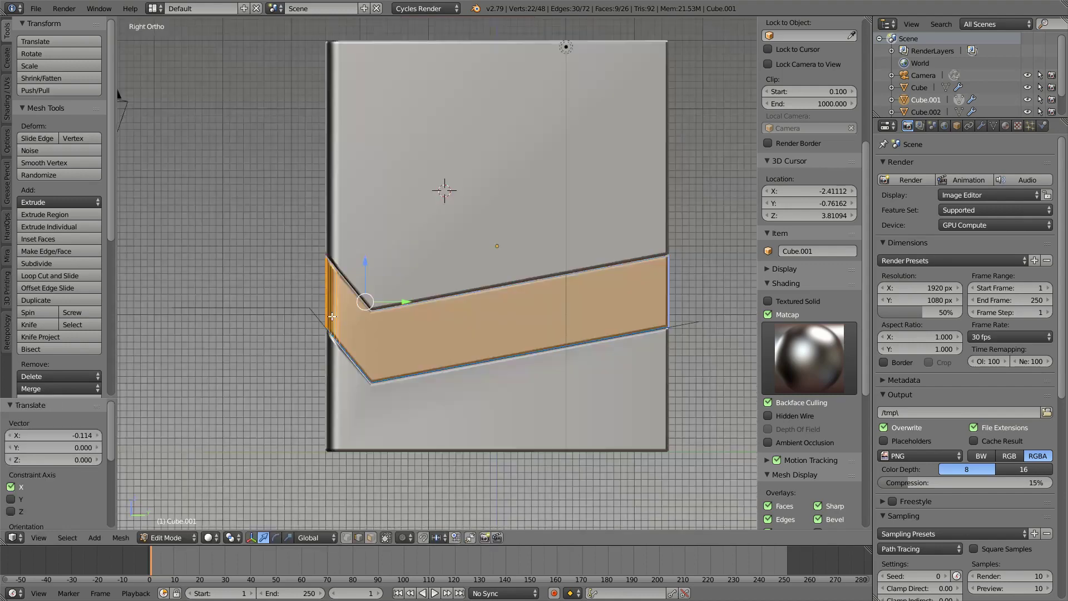
# Select the strip's angled end face and inspect its corner.
pyautogui.press('z')
pyautogui.press('g')
pyautogui.press('Escape')
pyautogui.scroll(2, 281, 295)
pyautogui.rightClick(358, 274)
pyautogui.press('z')
pyautogui.moveTo(358, 274); pyautogui.dragTo(316, 474, button='middle')
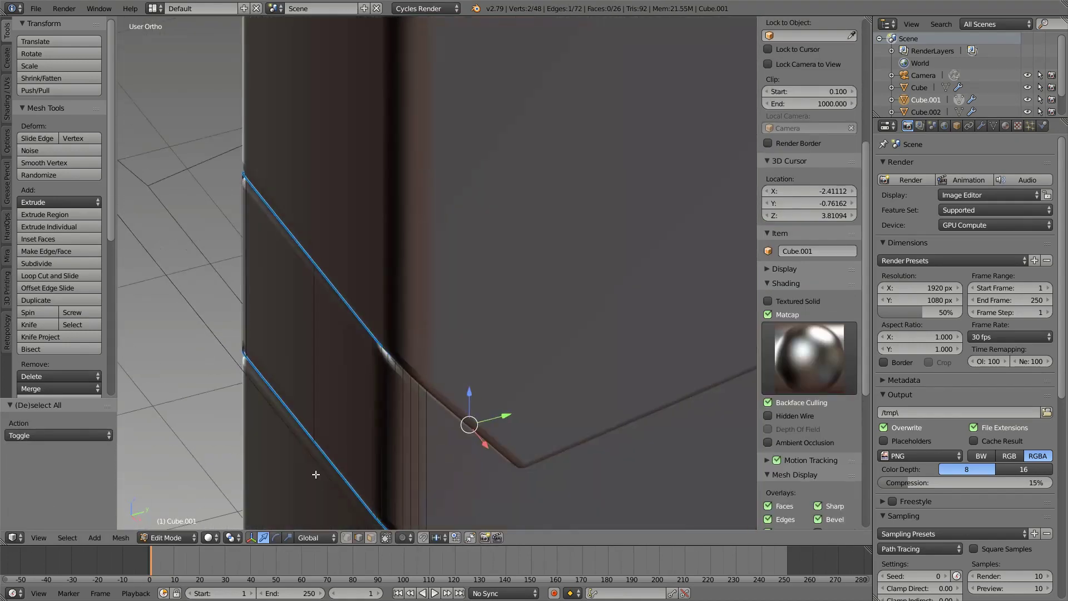
pyautogui.moveTo(448, 442)
pyautogui.mouseDown(button='middle')
pyautogui.moveTo(453, 369)
pyautogui.moveTo(410, 329)
pyautogui.mouseUp(button='middle')
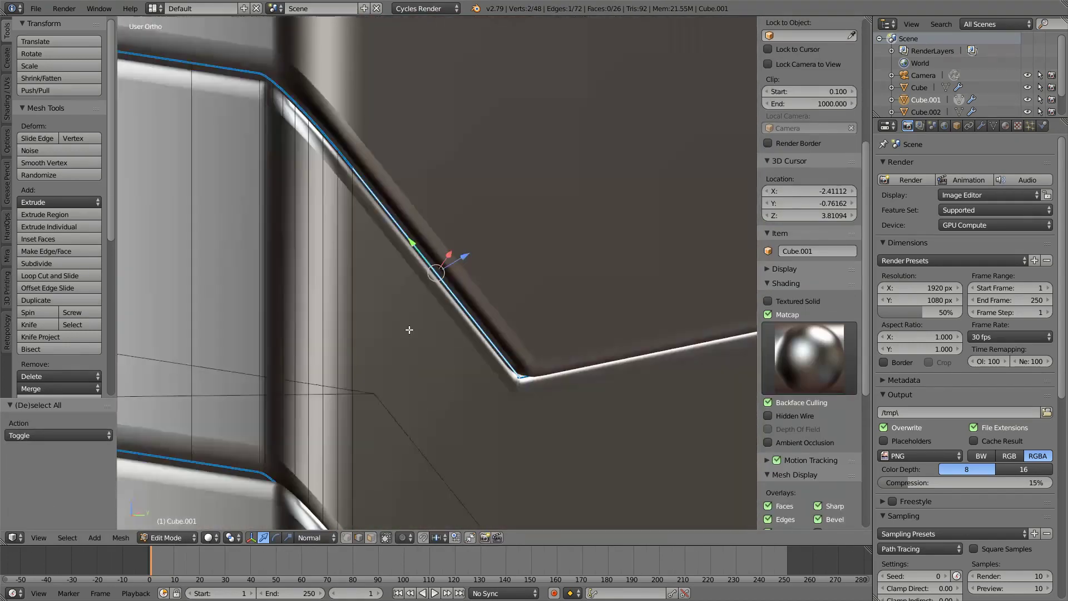
pyautogui.press('z')
pyautogui.press('a')
pyautogui.scroll(3, 482, 218)
pyautogui.keyDown('alt'); pyautogui.rightClick(482, 218); pyautogui.keyUp('alt')
pyautogui.press('z')
pyautogui.moveTo(481, 218); pyautogui.dragTo(377, 327, button='middle')
pyautogui.scroll(2, 377, 326)
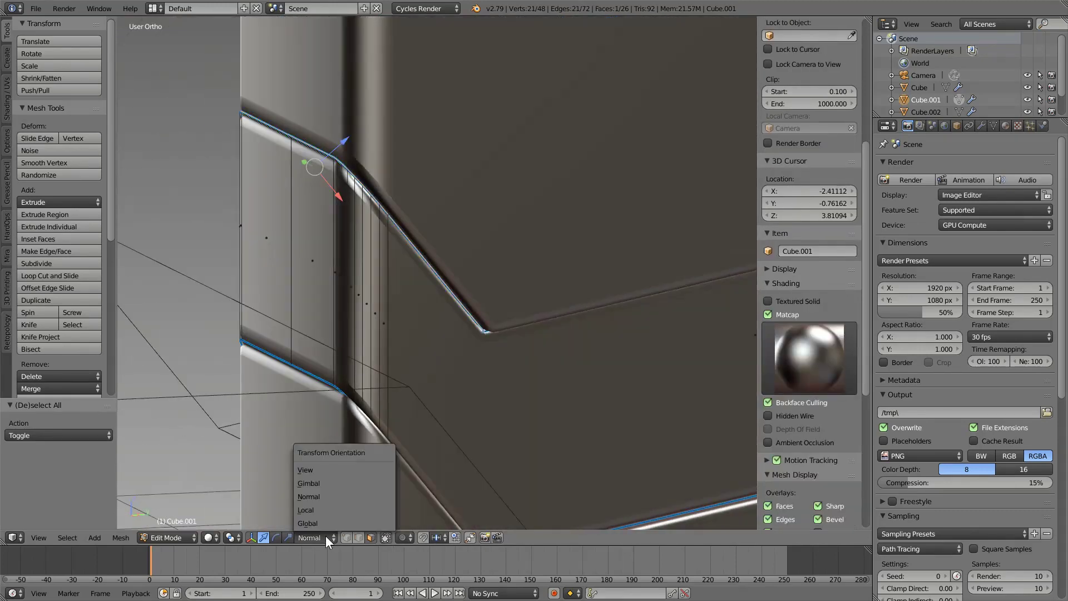
pyautogui.scroll(-5, 867, 451)
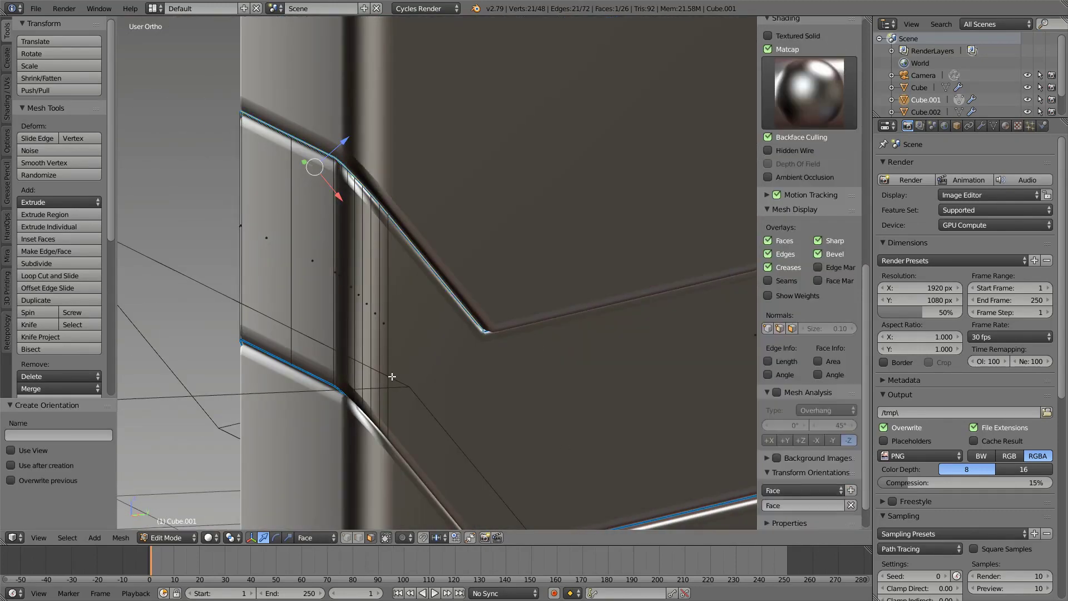
# Slide the whole end strip along the face-orientation X axis, offsetting it from the corner.
pyautogui.press('KP_3')
pyautogui.press('z')
pyautogui.press('a')
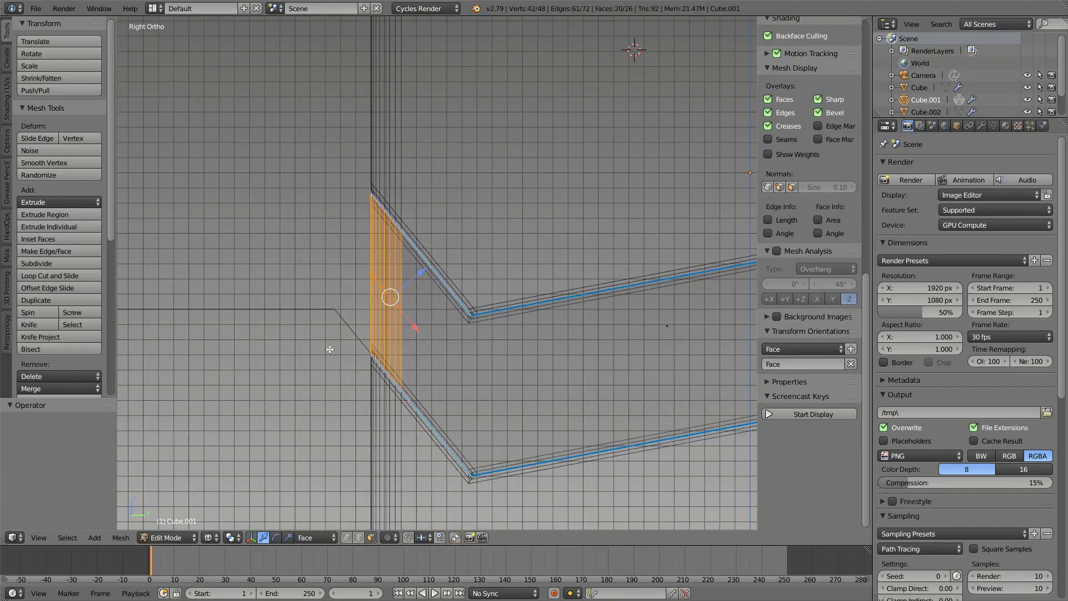
pyautogui.press('g')
pyautogui.press('x')
pyautogui.press('x')
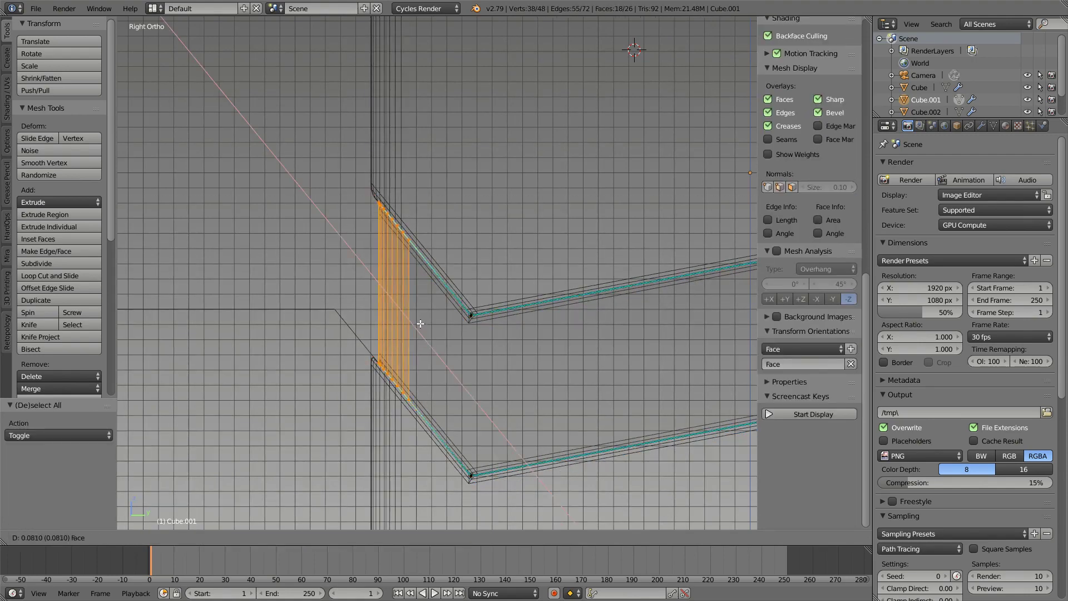
pyautogui.click(420, 324)
pyautogui.moveTo(420, 323); pyautogui.dragTo(388, 309, button='middle')
pyautogui.press('Tab')
# Select the lower cut-off wedge piece and move it down along Z.
pyautogui.press('z')
pyautogui.press('q')
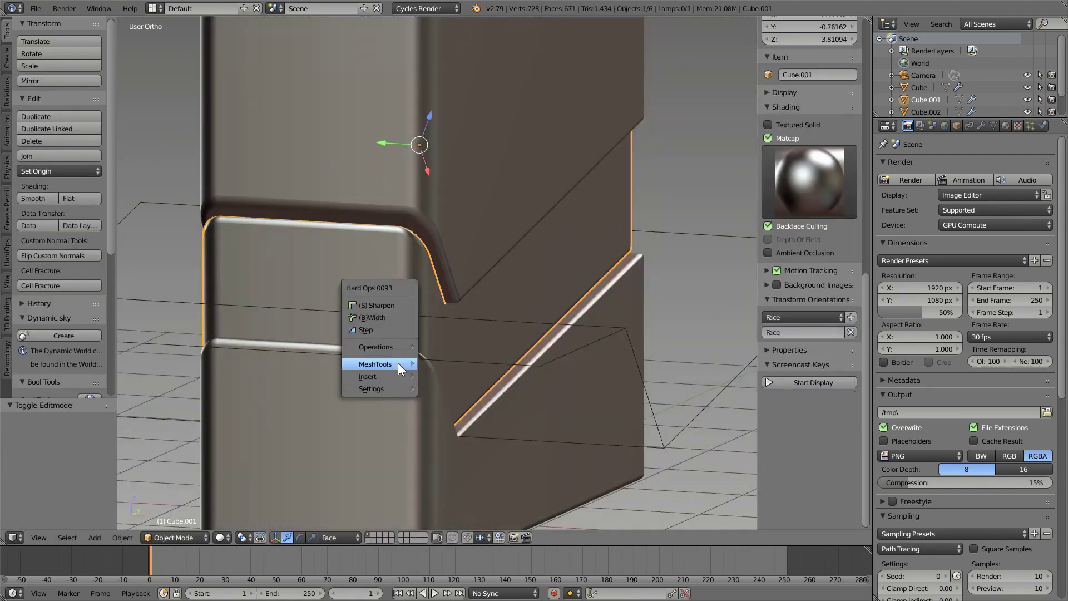
pyautogui.moveTo(398, 363)
pyautogui.mouseDown(button='middle')
pyautogui.moveTo(473, 363)
pyautogui.moveTo(395, 355)
pyautogui.mouseUp(button='middle')
pyautogui.rightClick(395, 355)
pyautogui.press('KP_3')
pyautogui.press('Tab')
pyautogui.press('z')
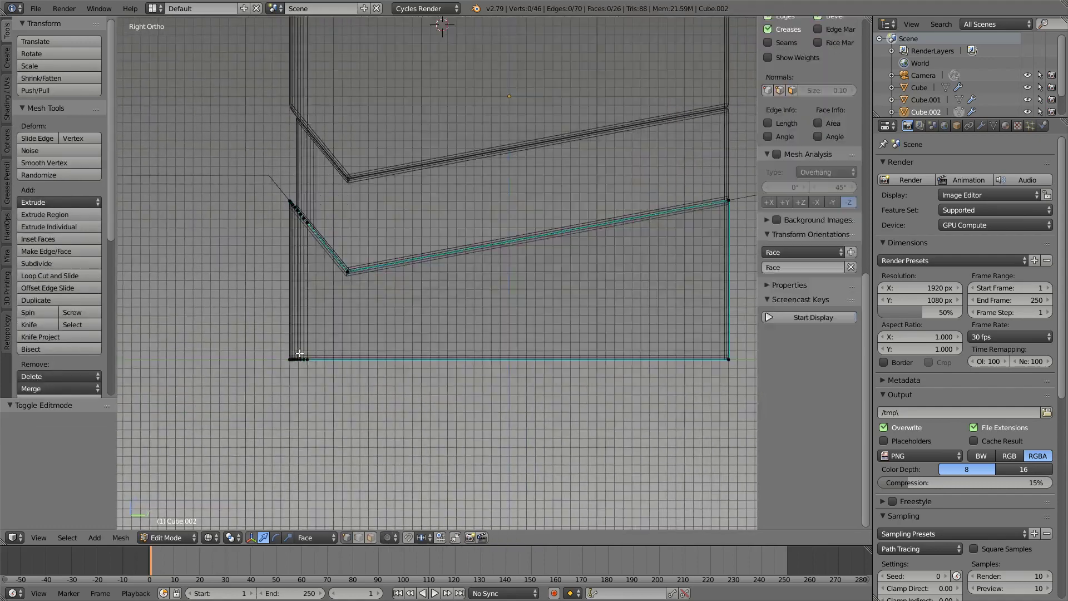
pyautogui.press('Tab')
pyautogui.press('x')
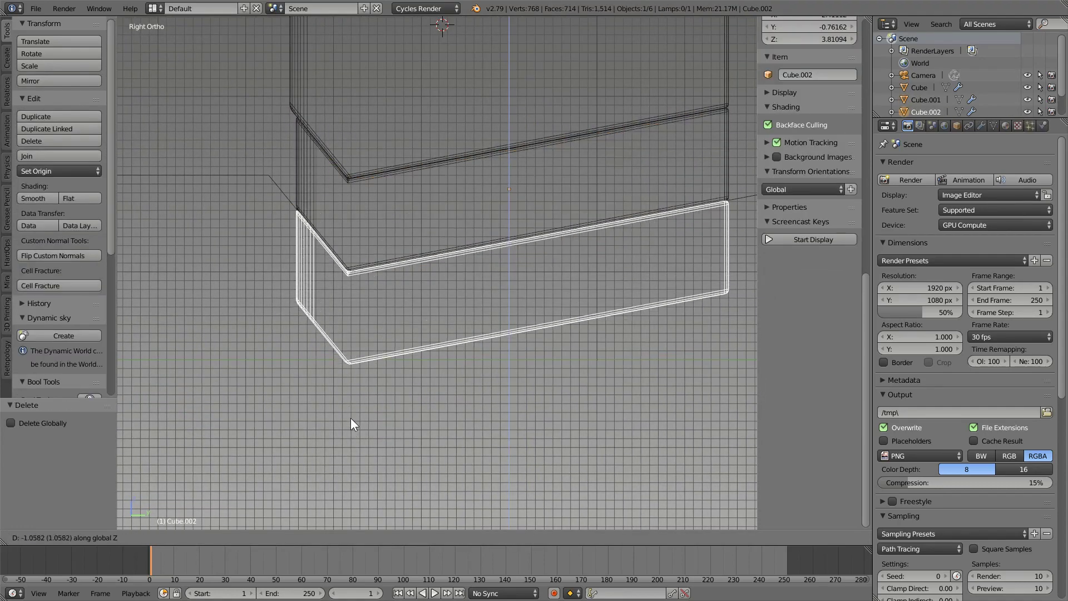
pyautogui.click(351, 419)
# Select the left strip of faces on Cube.002 in Edit Mode.
pyautogui.moveTo(630, 359); pyautogui.dragTo(450, 377, button='middle')
pyautogui.press('Tab')
pyautogui.press('z')
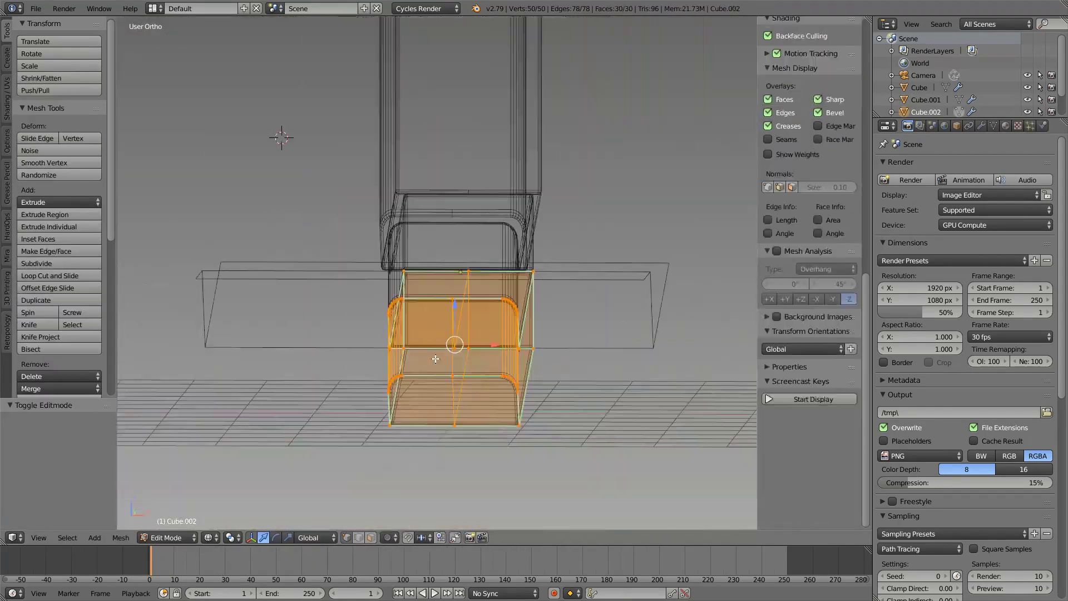
pyautogui.press('z')
pyautogui.press('KP_3')
pyautogui.scroll(5, 435, 359)
pyautogui.press('z')
pyautogui.press('a')
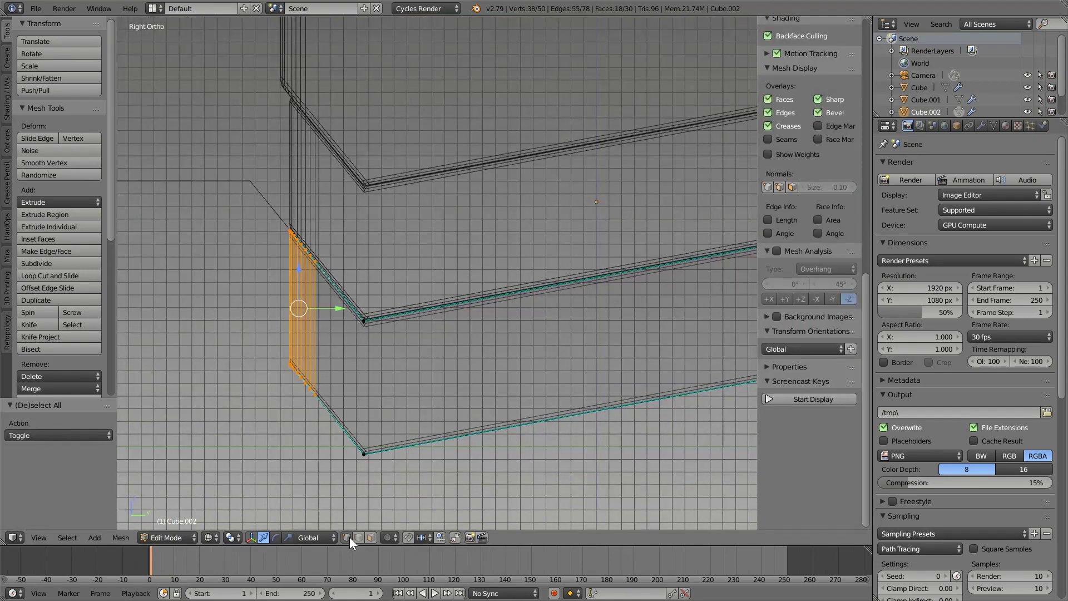
# Deselect, return to Object Mode and apply a Hard Ops option from the Q menu.
pyautogui.press('z')
pyautogui.moveTo(332, 344); pyautogui.dragTo(425, 312, button='middle')
pyautogui.press('z')
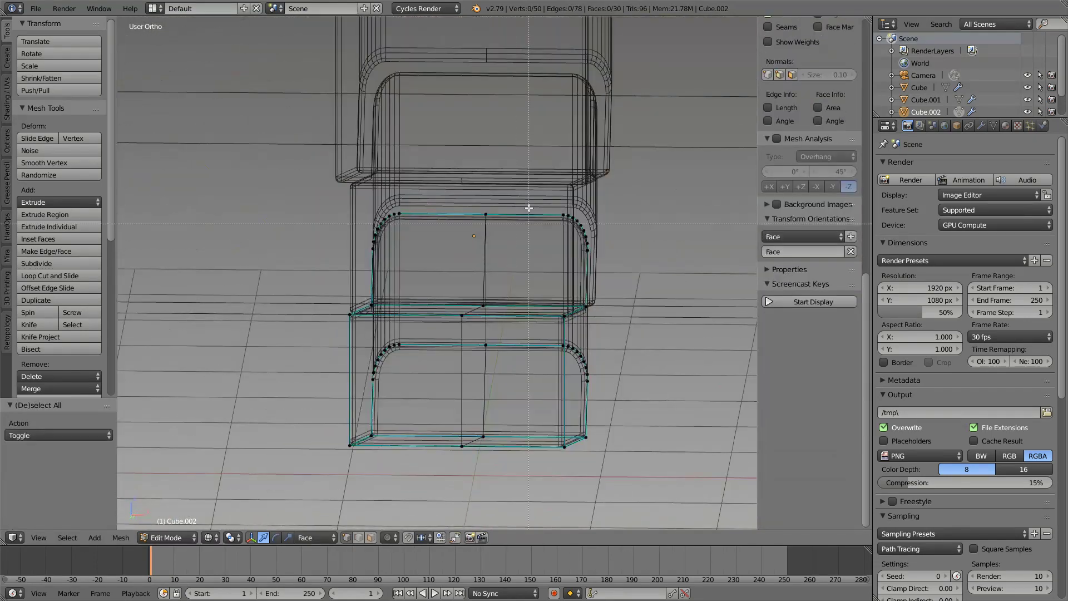
pyautogui.press('z')
pyautogui.press('a')
pyautogui.press('q')
pyautogui.click(483, 405)
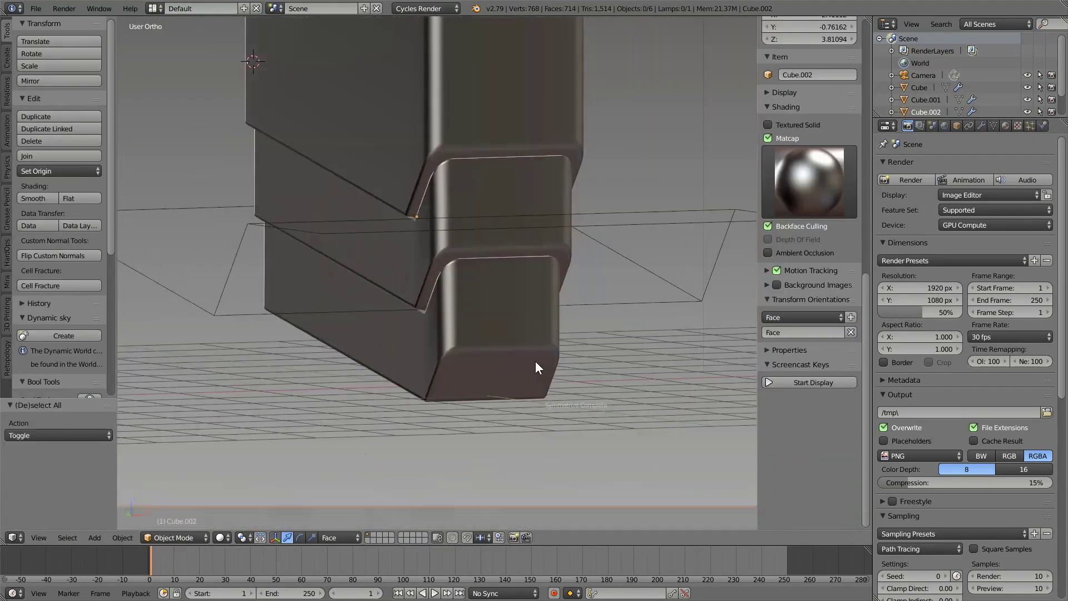
pyautogui.scroll(-3, 535, 361)
pyautogui.press('KP_3')
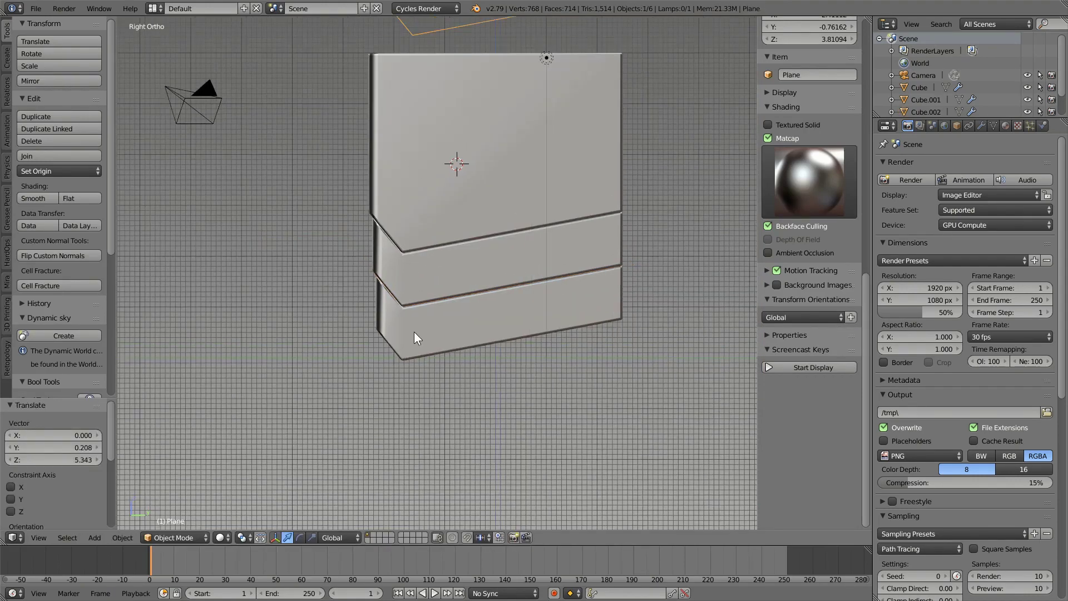
# Run Hard Ops Clean Mesh on the middle strip piece and the lower wedge piece.
pyautogui.rightClick(414, 332)
pyautogui.moveTo(414, 332)
pyautogui.mouseDown(button='middle')
pyautogui.moveTo(383, 316)
pyautogui.moveTo(394, 262)
pyautogui.mouseUp(button='middle')
pyautogui.scroll(3, 391, 264)
pyautogui.press('q')
pyautogui.click(389, 288)
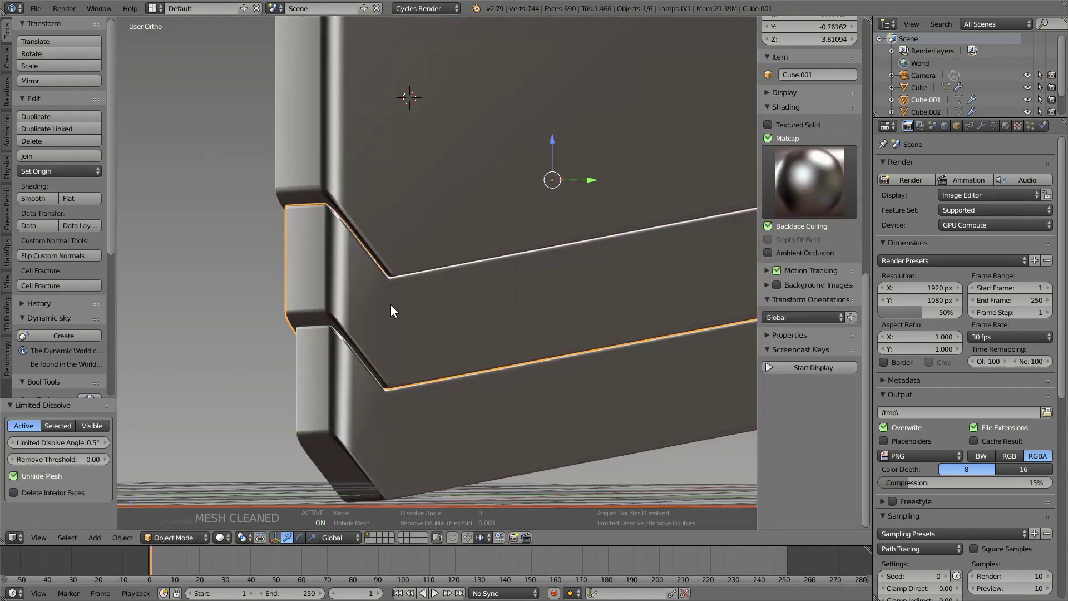
pyautogui.rightClick(351, 338)
pyautogui.press('q')
pyautogui.click(375, 384)
pyautogui.moveTo(375, 384)
pyautogui.mouseDown(button='middle')
pyautogui.moveTo(455, 340)
pyautogui.moveTo(592, 336)
pyautogui.mouseUp(button='middle')
# Bevel the lower piece's bottom corner edges with an 8-segment round bevel.
pyautogui.press('a')
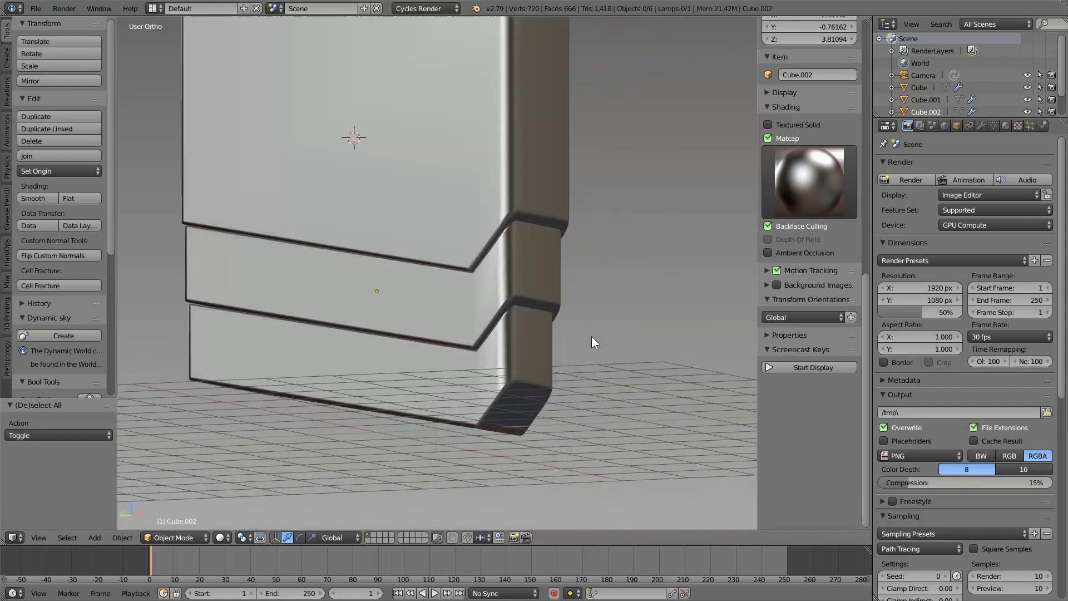
pyautogui.press('Tab')
pyautogui.scroll(5, 501, 356)
pyautogui.press('Tab')
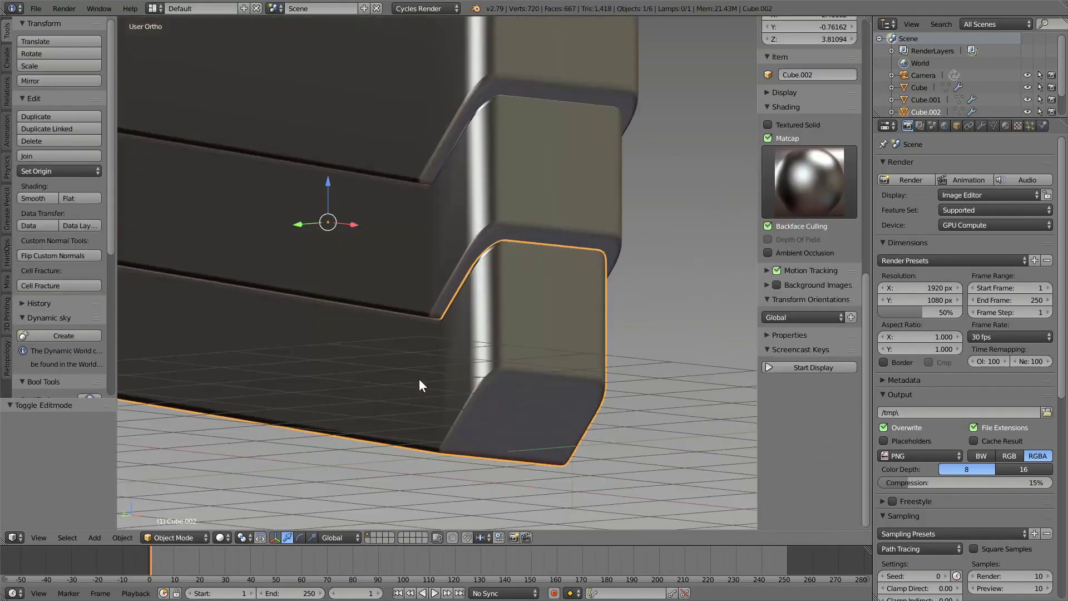
pyautogui.moveTo(419, 385)
pyautogui.mouseDown(button='middle')
pyautogui.moveTo(452, 382)
pyautogui.moveTo(377, 410)
pyautogui.moveTo(378, 452)
pyautogui.mouseUp(button='middle')
pyautogui.press('Tab')
pyautogui.press('KP_3')
pyautogui.press('z')
pyautogui.press('a')
pyautogui.press('z')
pyautogui.hotkey('ctrl', 'b')
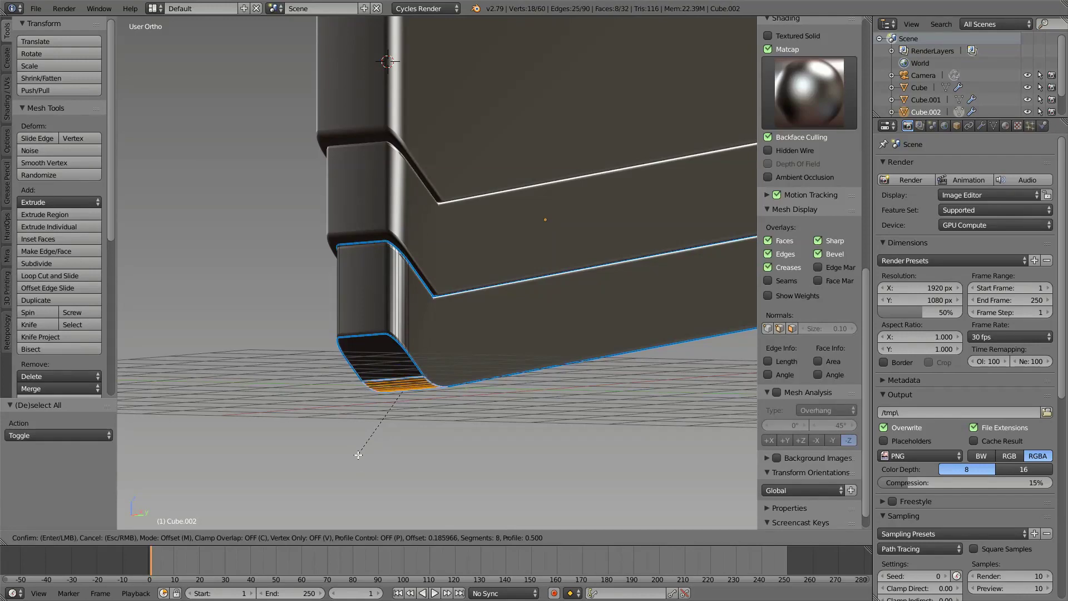
pyautogui.click(356, 459)
# In side view, move the lower piece's bottom edge down.
pyautogui.press('KP_3')
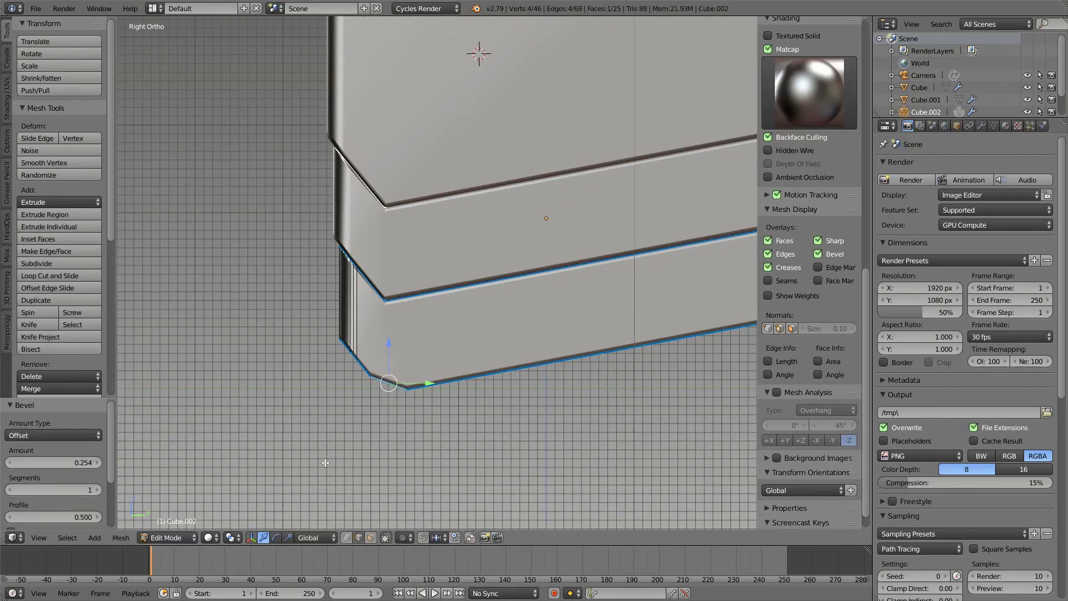
pyautogui.press('z')
pyautogui.press('a')
pyautogui.rightClick(403, 388)
pyautogui.press('g')
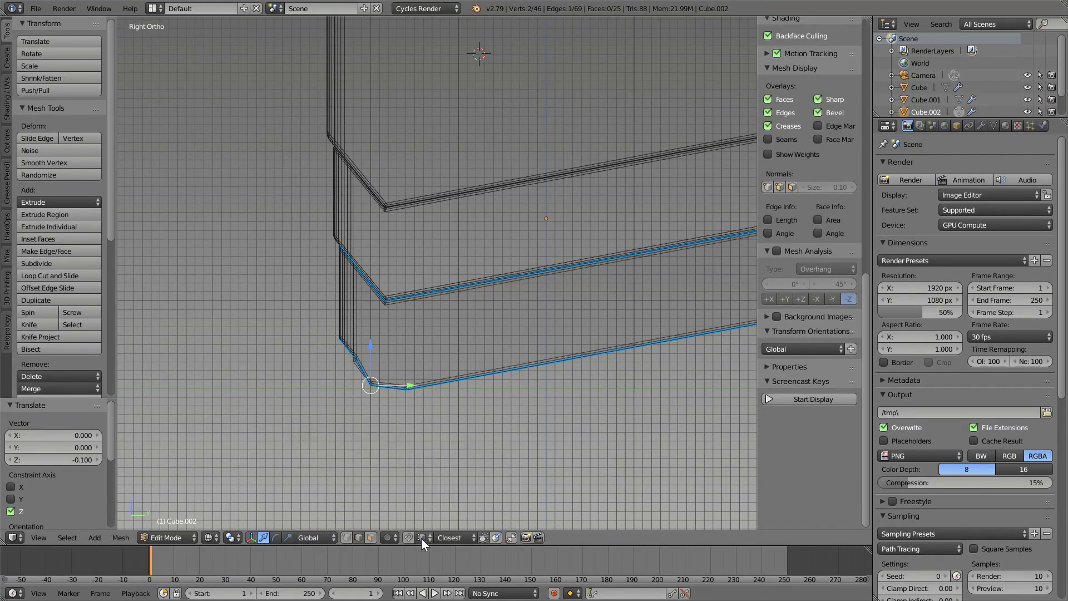
pyautogui.press('a')
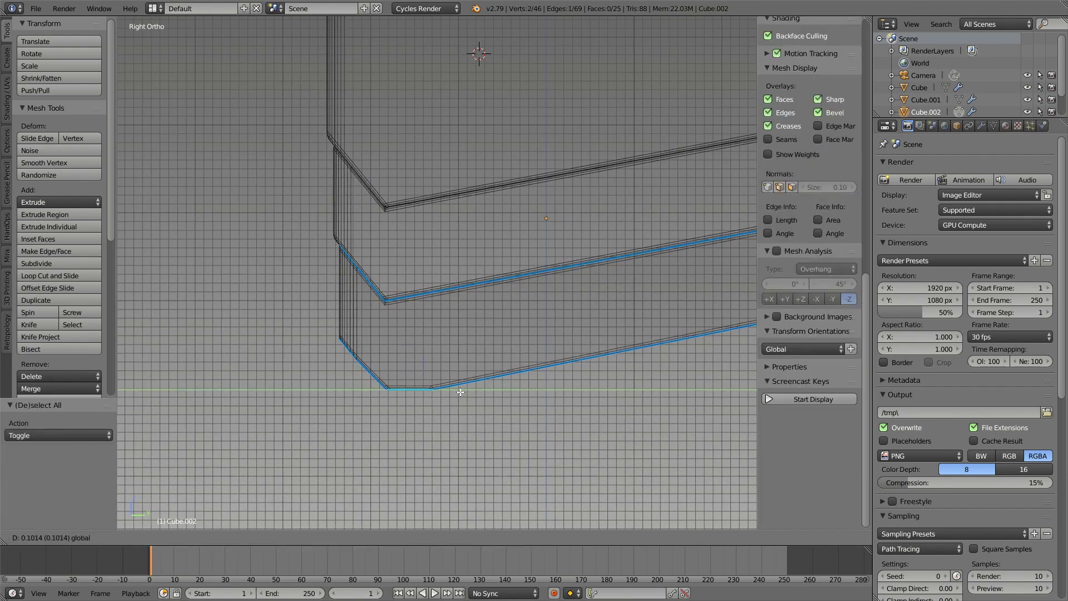
pyautogui.click(461, 391)
pyautogui.press('z')
pyautogui.moveTo(461, 392); pyautogui.dragTo(354, 450, button='middle')
# Bevel the lower piece's bottom faces, then apply and clear Hard Ops sharpening.
pyautogui.hotkey('ctrl', 'b')
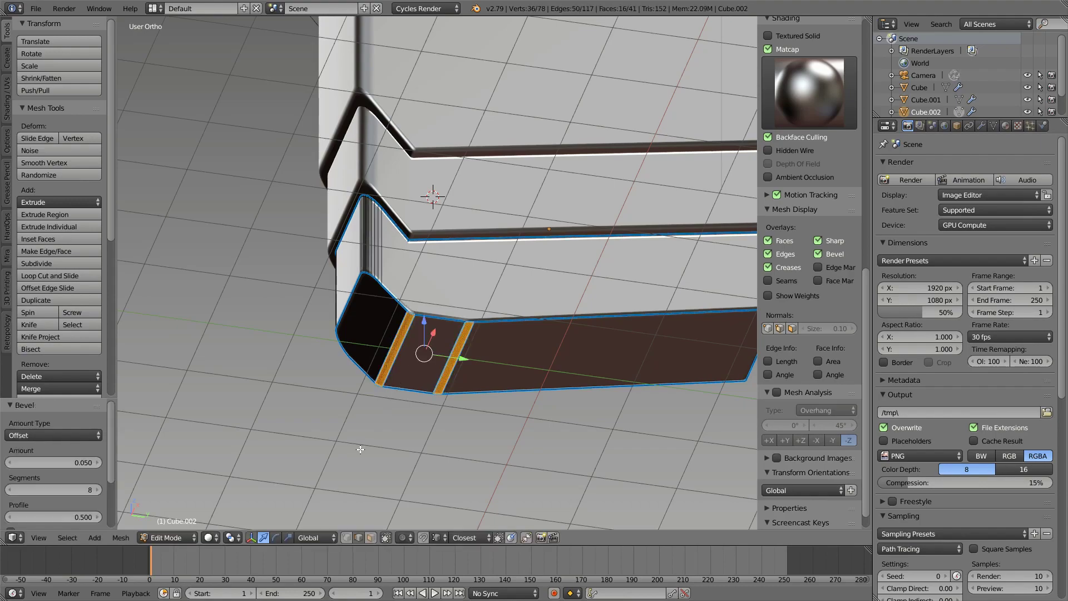
pyautogui.press('Tab')
pyautogui.moveTo(360, 449); pyautogui.dragTo(446, 309, button='middle')
pyautogui.click(405, 278)
pyautogui.press('q')
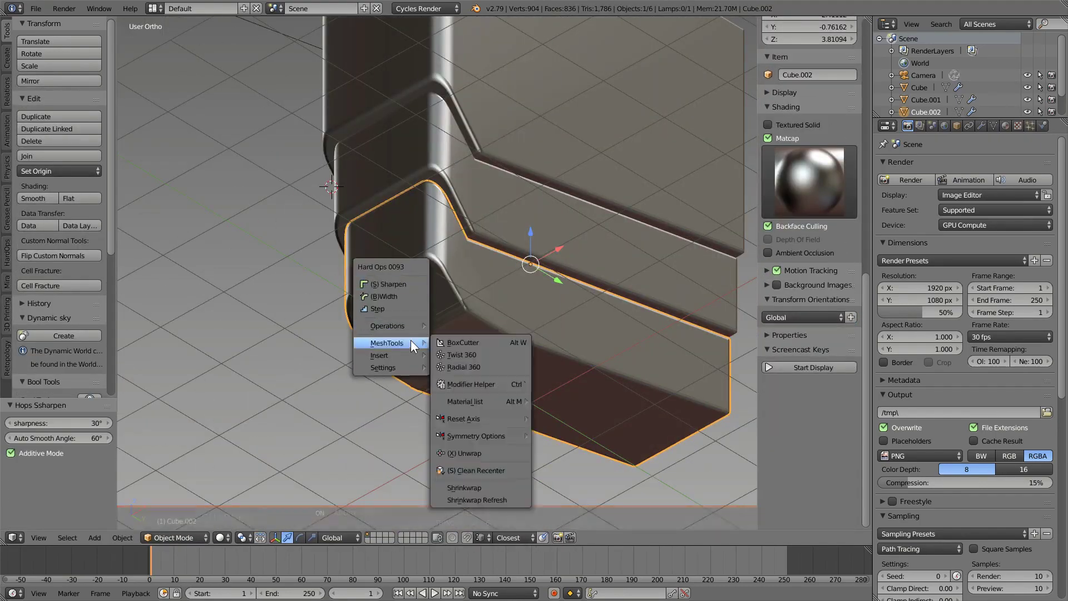
pyautogui.click(473, 256)
pyautogui.press('q')
pyautogui.press('q')
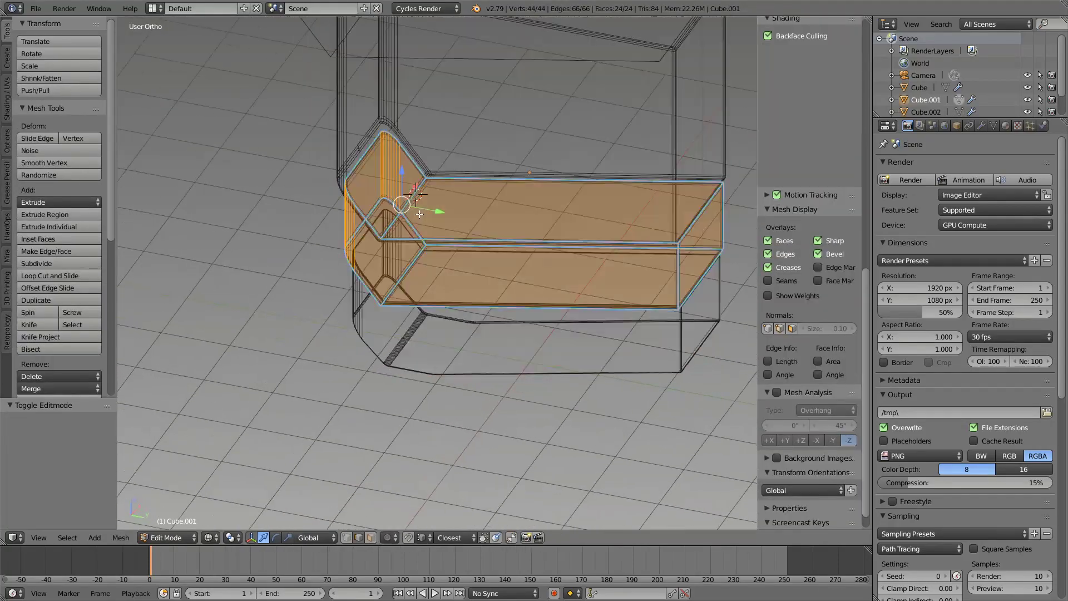
pyautogui.press('z')
# Inspect the strip piece's mesh in edit mode and orbit out to view it.
pyautogui.moveTo(372, 266); pyautogui.dragTo(416, 309, button='middle')
pyautogui.press('Tab')
pyautogui.press('a')
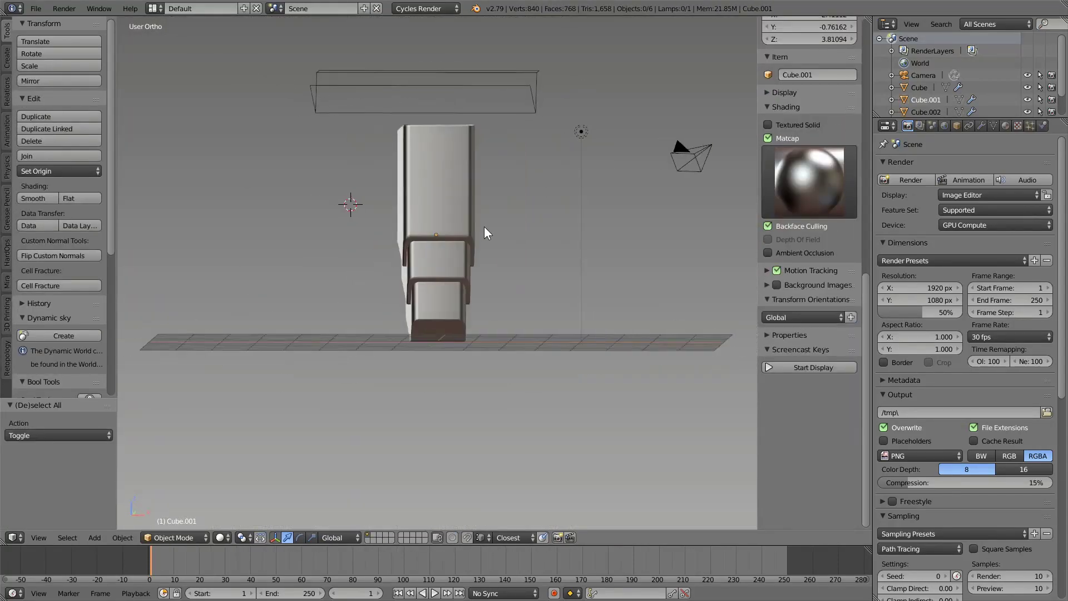
pyautogui.moveTo(484, 232); pyautogui.dragTo(433, 231, button='middle')
pyautogui.press('Tab')
pyautogui.press('z')
pyautogui.press('a')
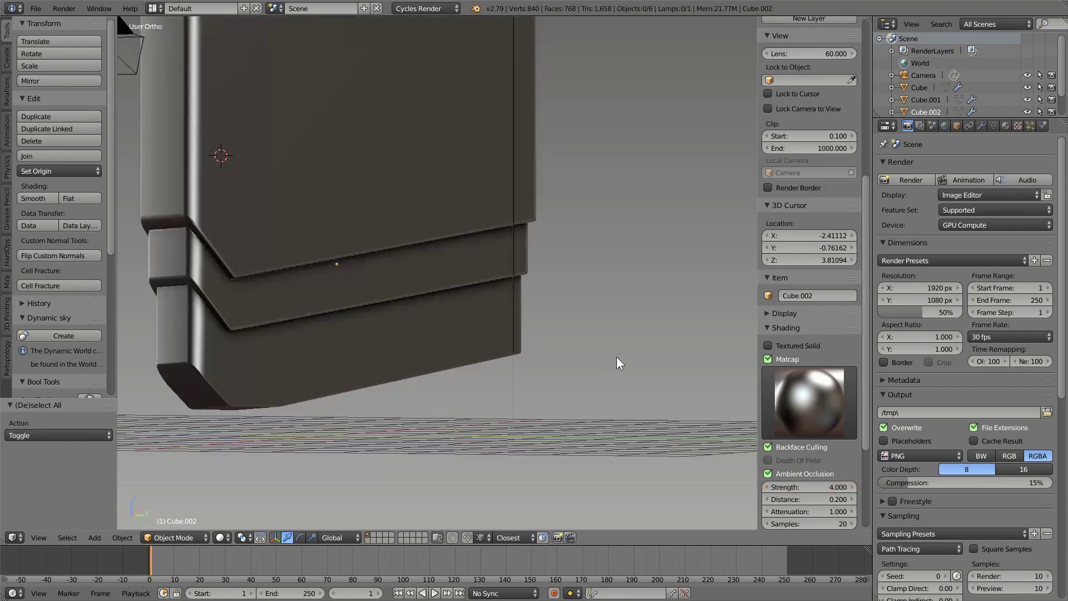
pyautogui.moveTo(617, 356)
pyautogui.mouseDown(button='middle')
pyautogui.moveTo(667, 364)
pyautogui.moveTo(502, 357)
pyautogui.moveTo(558, 352)
pyautogui.moveTo(462, 359)
pyautogui.moveTo(412, 314)
pyautogui.moveTo(423, 259)
pyautogui.moveTo(399, 257)
pyautogui.mouseUp(button='middle')
# Delete the lamp, the camera and the stray line object.
pyautogui.rightClick(413, 313)
pyautogui.press('KP_1')
pyautogui.press('KP_3')
pyautogui.rightClick(496, 115)
pyautogui.press('Delete')
pyautogui.scroll(-3, 215, 212)
pyautogui.rightClick(217, 217)
pyautogui.scroll(3, 347, 115)
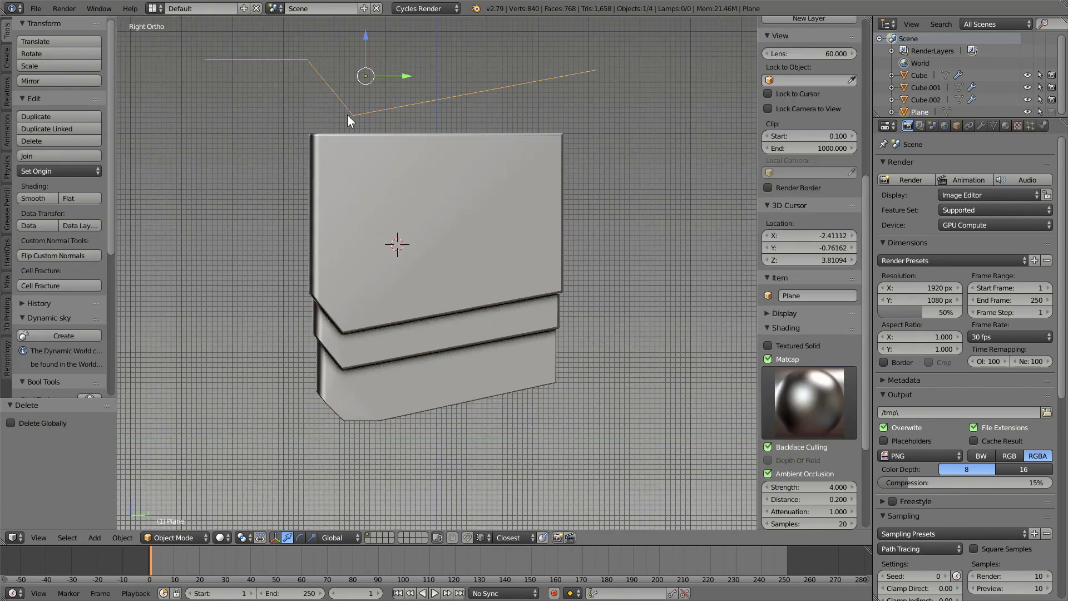
pyautogui.press('Delete')
# Add a new cube and move it over the block's upper face.
pyautogui.press('z')
pyautogui.press('space')
pyautogui.write('cube')
pyautogui.press('Return')
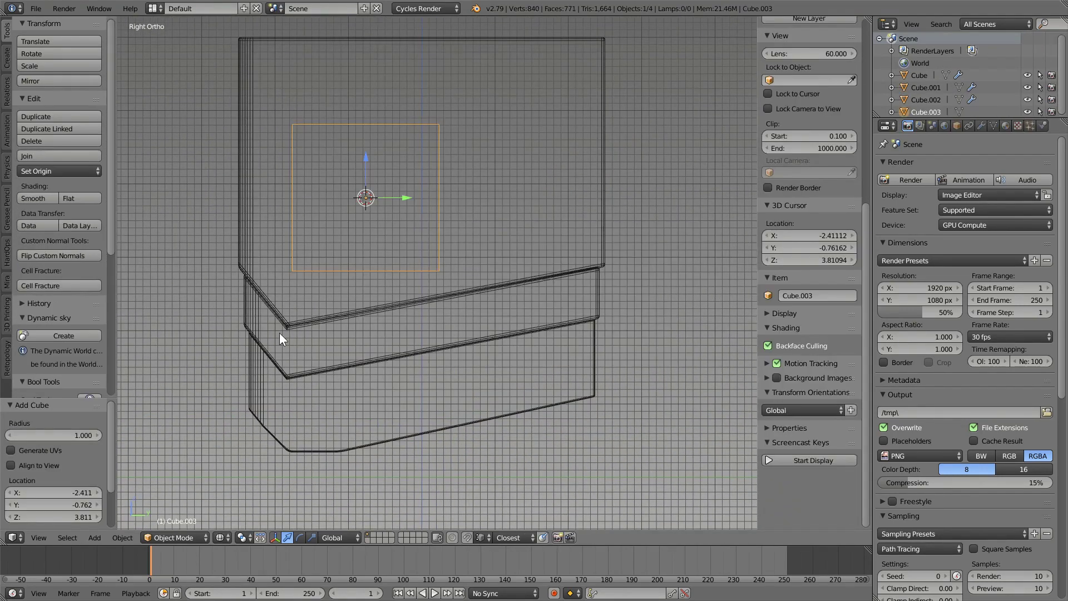
pyautogui.press('g')
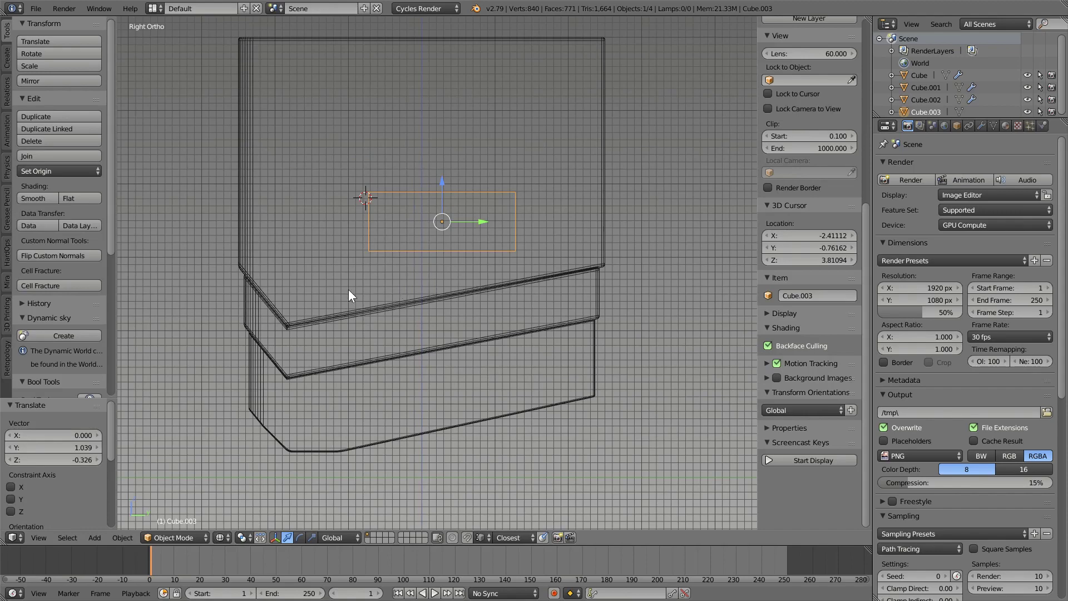
pyautogui.press('Tab')
pyautogui.rightClick(369, 193)
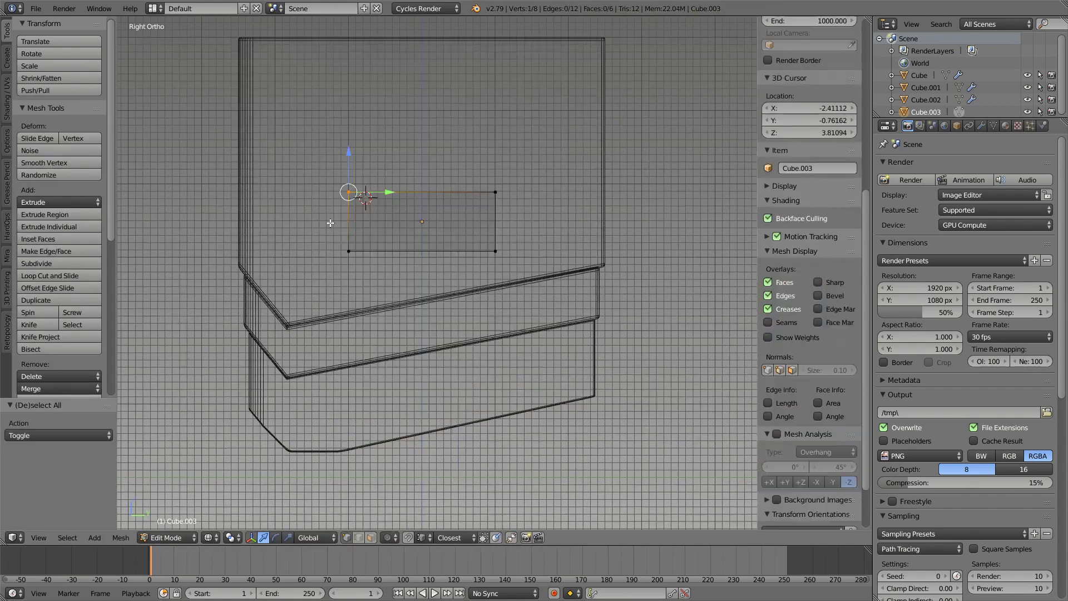
pyautogui.press('z')
pyautogui.moveTo(369, 193)
pyautogui.mouseDown(button='middle')
pyautogui.moveTo(462, 259)
pyautogui.moveTo(485, 248)
pyautogui.moveTo(455, 261)
pyautogui.moveTo(511, 258)
pyautogui.moveTo(479, 276)
pyautogui.mouseUp(button='middle')
pyautogui.press('z')
# Confirm the cube's placement and apply its rotation and scale.
pyautogui.press('z')
pyautogui.press('Tab')
pyautogui.click(404, 257)
pyautogui.press('z')
pyautogui.press('z')
pyautogui.hotkey('ctrl', 'a')
pyautogui.click(478, 261)
# Move the cutter box's bottom-left vertex along Z to match the slanted groove.
pyautogui.press('a')
pyautogui.press('KP_3')
pyautogui.rightClick(434, 262)
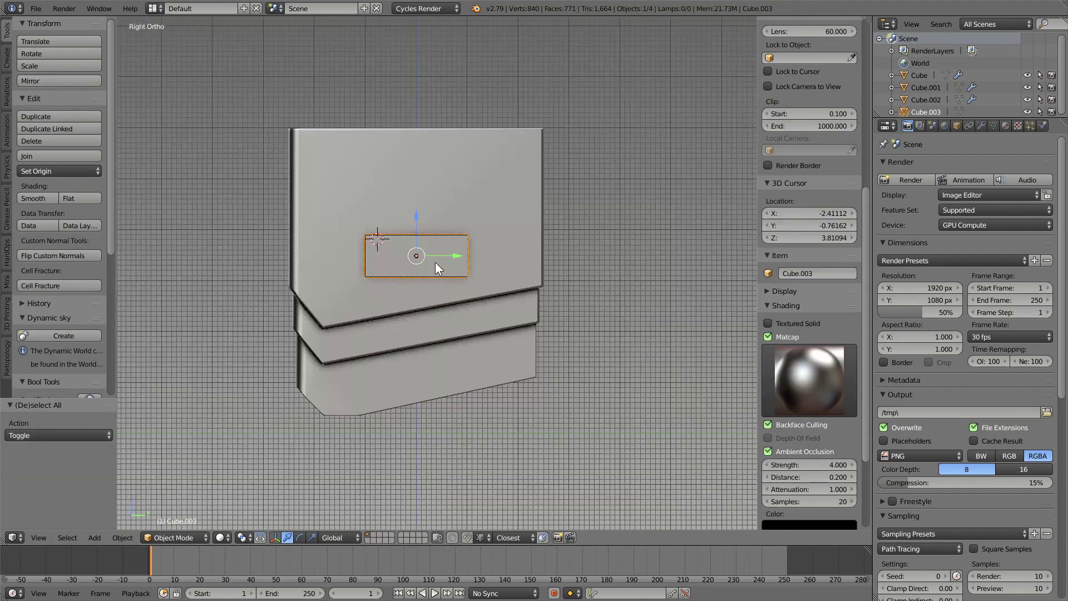
pyautogui.scroll(2, 434, 262)
pyautogui.press('Tab')
pyautogui.press('z')
pyautogui.press('z')
pyautogui.press('z')
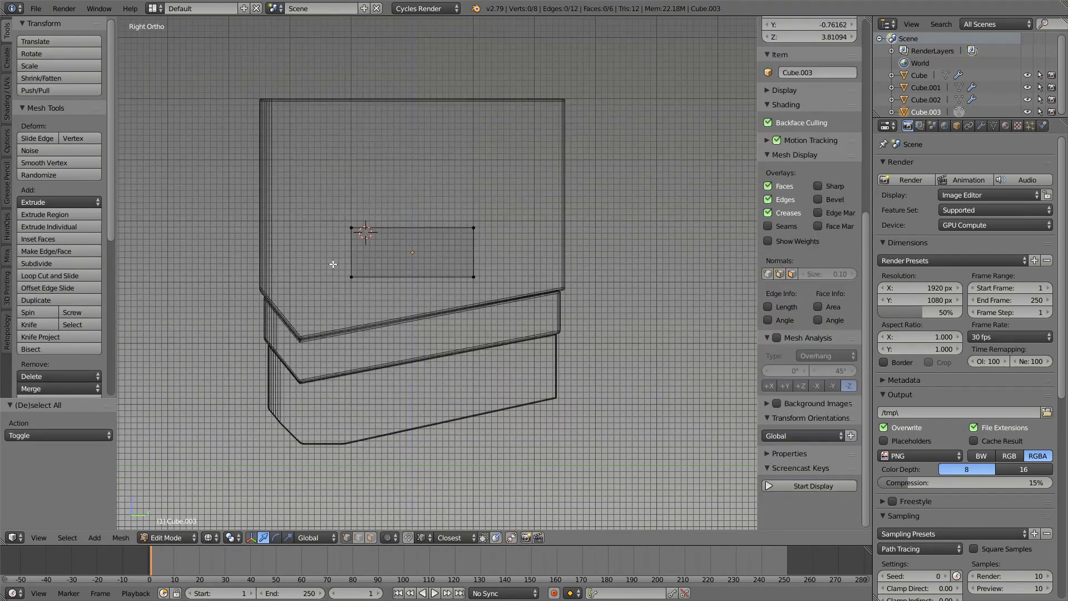
pyautogui.rightClick(350, 277)
pyautogui.press('g')
pyautogui.press('z')
pyautogui.scroll(3, 474, 257)
pyautogui.scroll(-3, 474, 257)
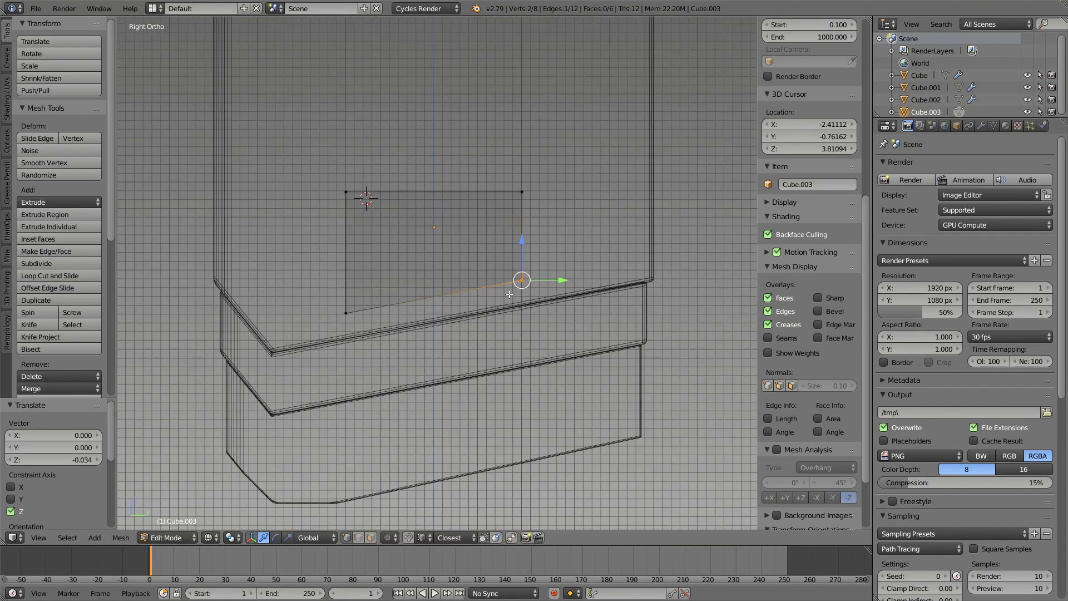
pyautogui.press('Tab')
pyautogui.scroll(2, 356, 338)
# Boolean-cut the box into the main block, keeping a copy as a panel piece.
pyautogui.keyDown('shift'); pyautogui.rightClick(532, 320); pyautogui.keyUp('shift')
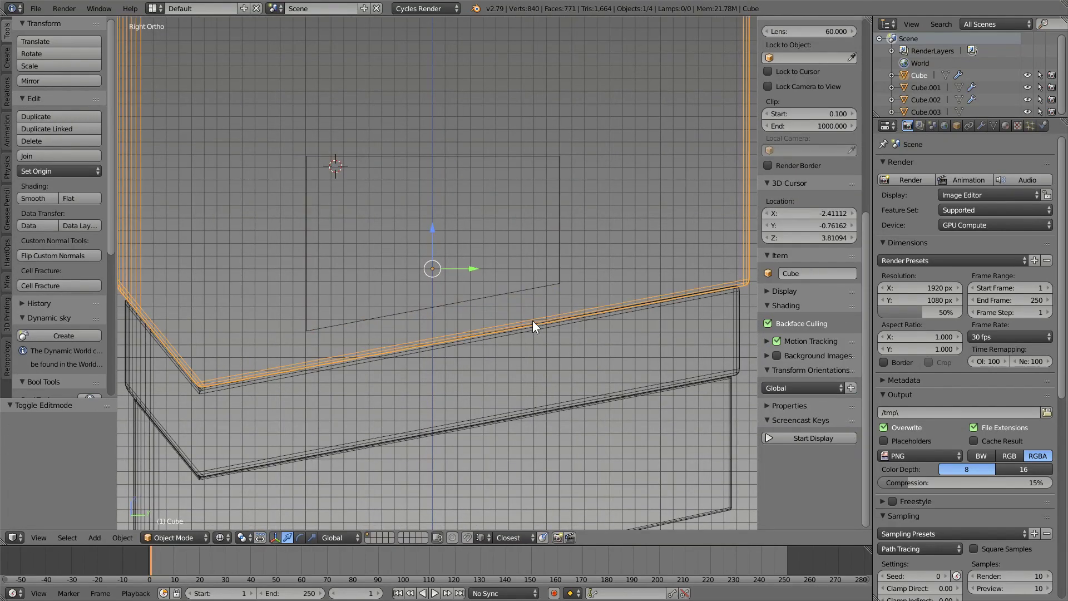
pyautogui.press('z')
pyautogui.moveTo(533, 320)
pyautogui.mouseDown(button='middle')
pyautogui.moveTo(488, 307)
pyautogui.moveTo(399, 246)
pyautogui.mouseUp(button='middle')
pyautogui.press('ctrl+KP_Subtract')
pyautogui.scroll(2, 454, 281)
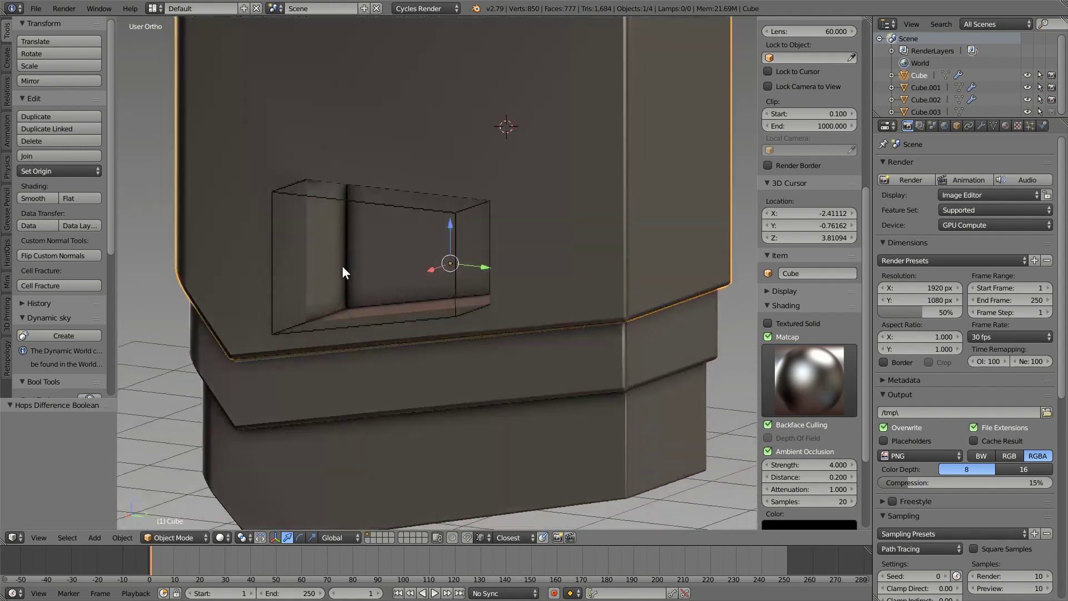
pyautogui.hotkey('ctrl', 'z')
pyautogui.press('ctrl+KP_Divide')
pyautogui.rightClick(479, 219)
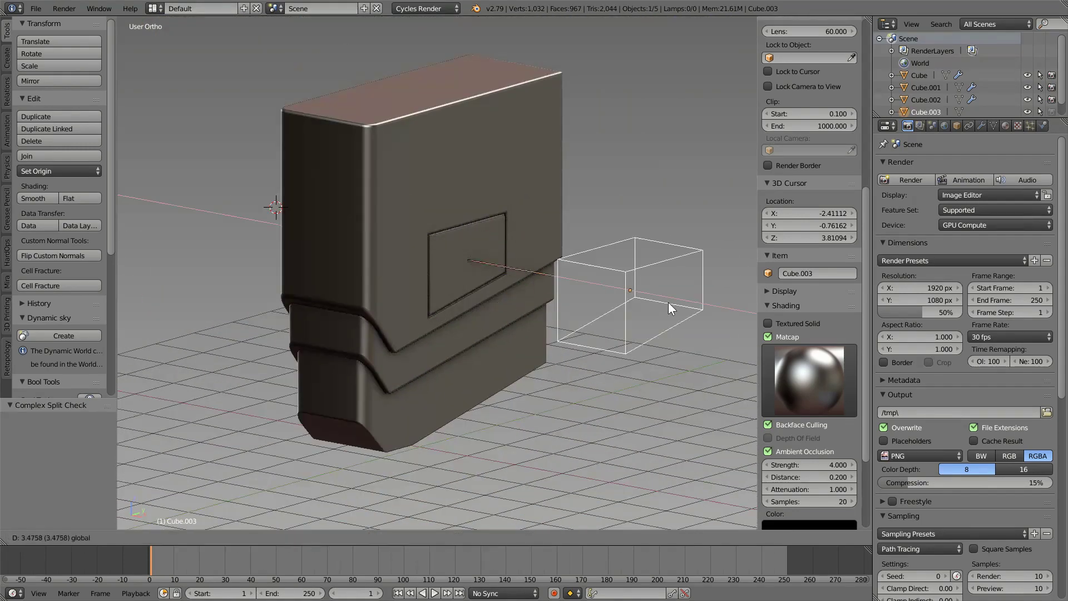
pyautogui.click(419, 249)
# Inspect the copied panel box in edit mode, then reselect the main block.
pyautogui.moveTo(415, 249); pyautogui.dragTo(452, 272, button='middle')
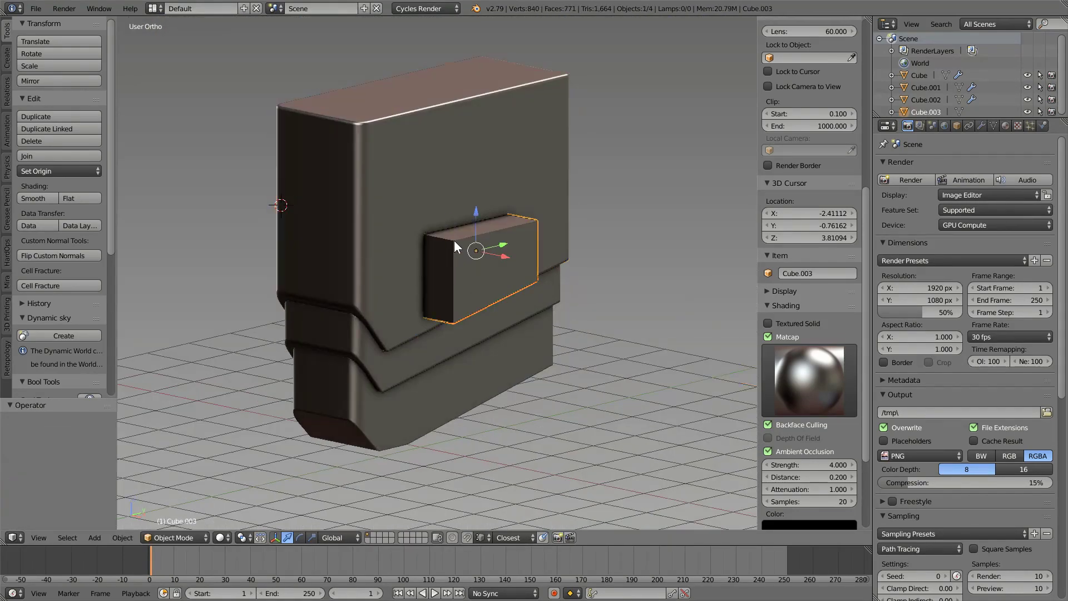
pyautogui.press('Tab')
pyautogui.scroll(3, 365, 392)
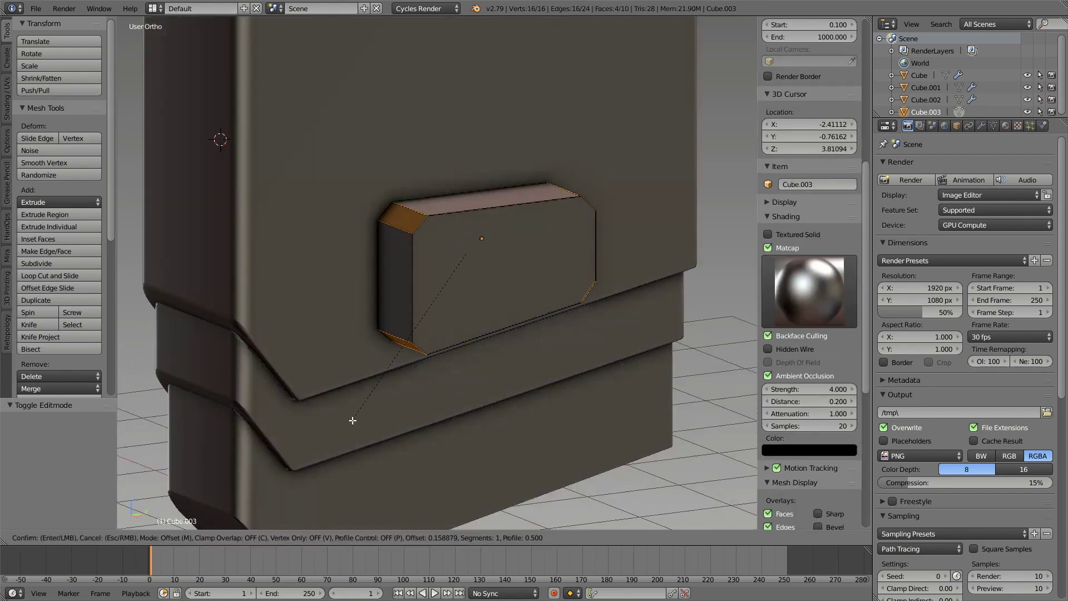
pyautogui.press('Tab')
pyautogui.scroll(-1, 400, 400)
pyautogui.rightClick(360, 306)
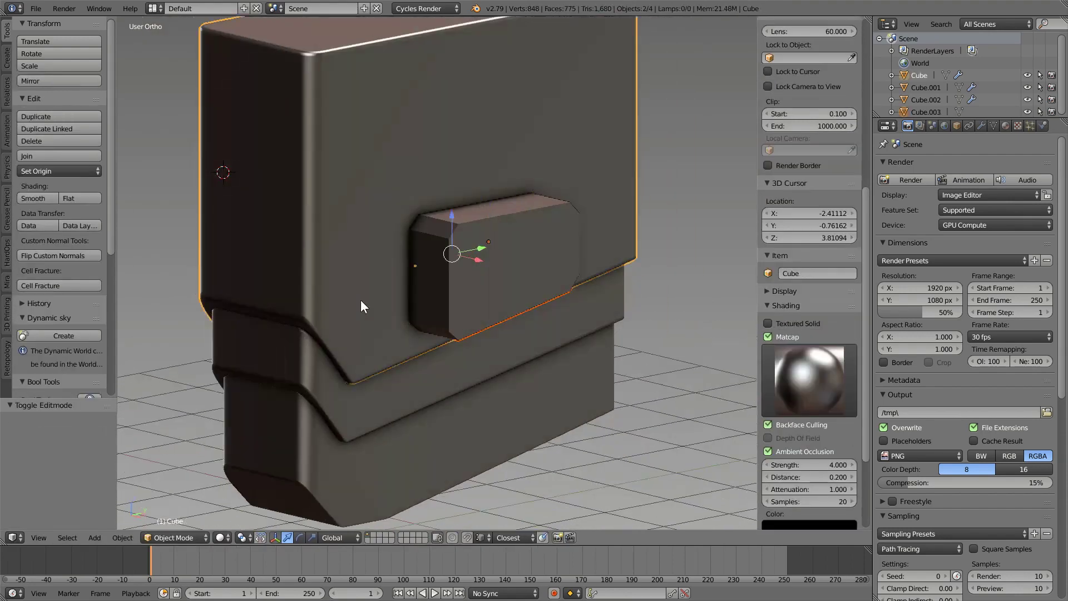
pyautogui.hotkey('ctrl', '-')
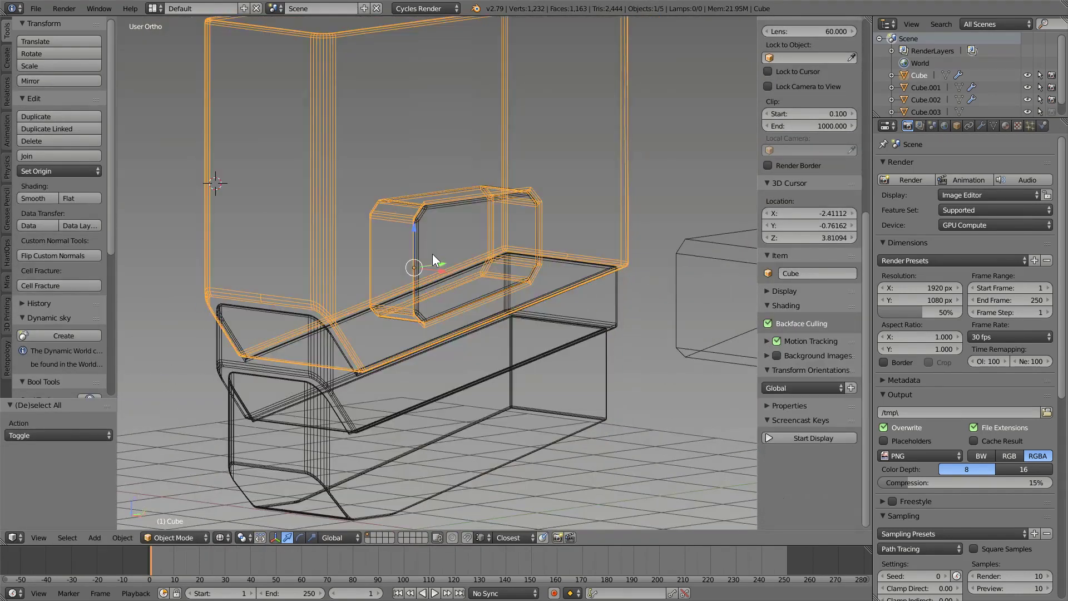
pyautogui.press('Tab')
pyautogui.press('Tab')
# Clean the copied piece's mesh with Hard Ops and re-sharpen the main block.
pyautogui.press('q')
pyautogui.click(526, 298)
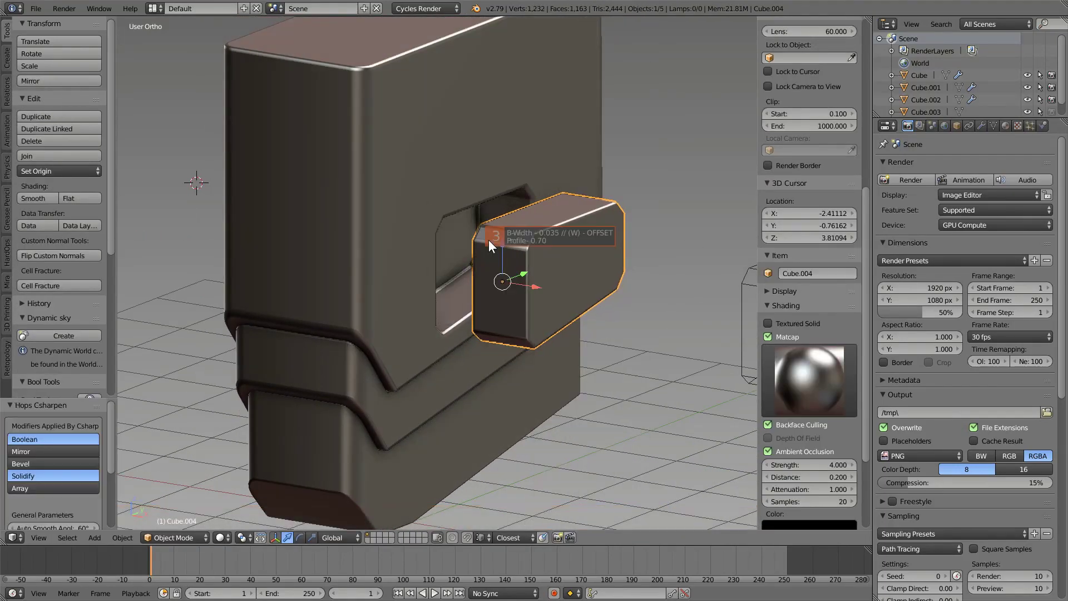
pyautogui.click(489, 245)
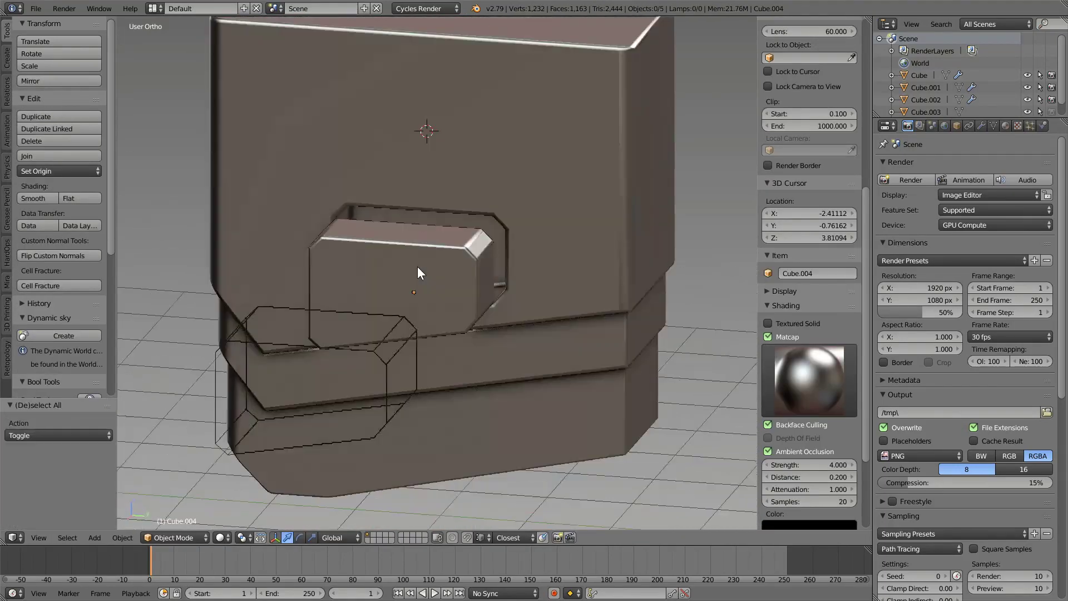
pyautogui.rightClick(388, 259)
pyautogui.moveTo(417, 266)
pyautogui.mouseDown(button='middle')
pyautogui.moveTo(388, 259)
pyautogui.moveTo(439, 239)
pyautogui.mouseUp(button='middle')
pyautogui.press('q')
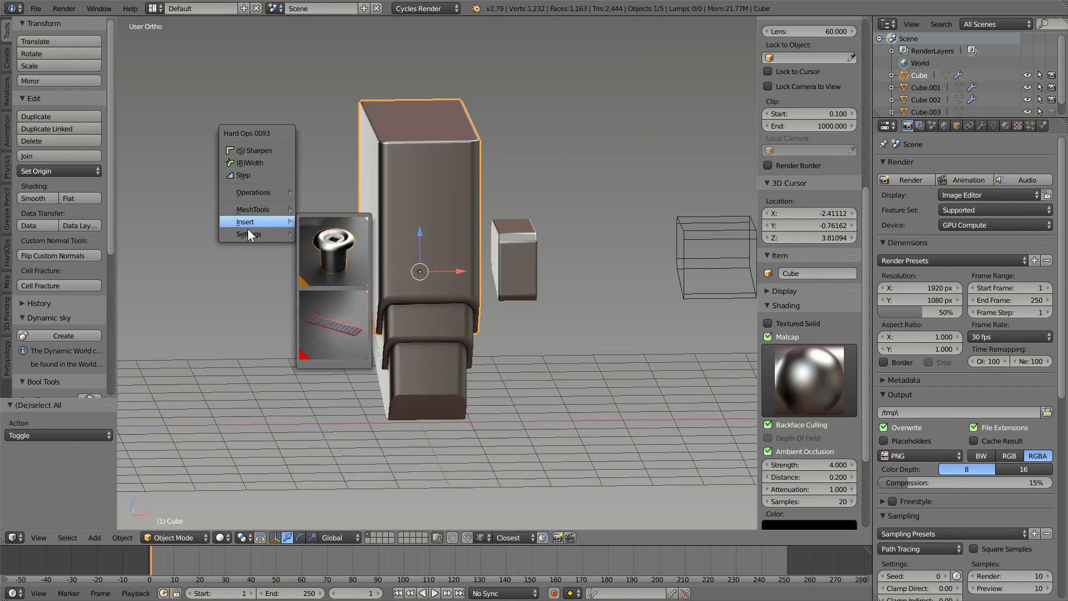
pyautogui.click(409, 301)
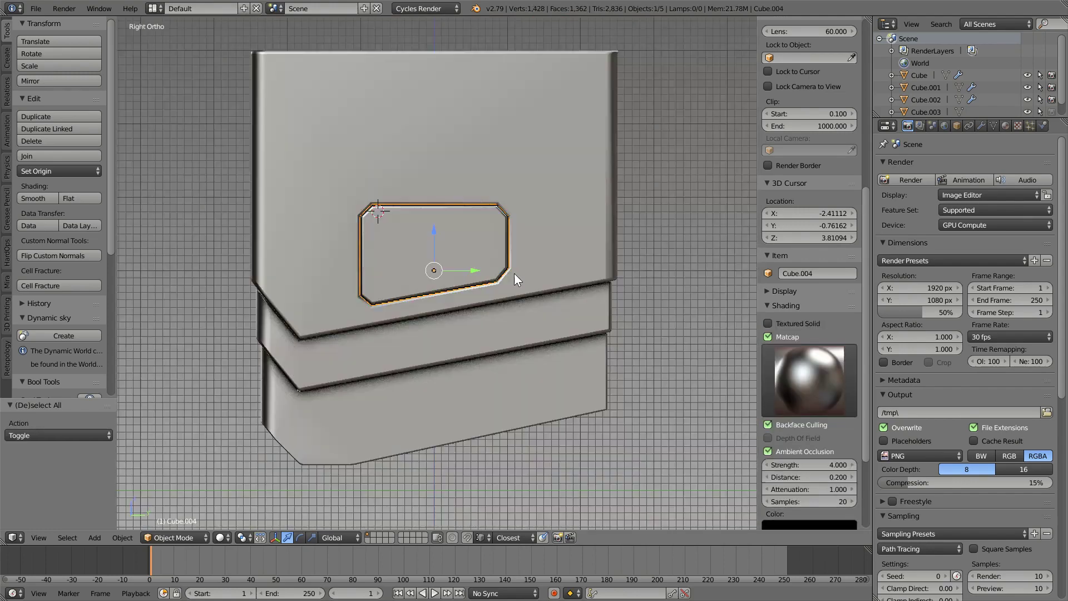
# Delete the leftover Cube.003 cutter and frame Cube.004 in a front view.
pyautogui.press('x')
pyautogui.click(581, 289)
pyautogui.press('KP_Decimal')
pyautogui.press('Tab')
pyautogui.press('KP_1')
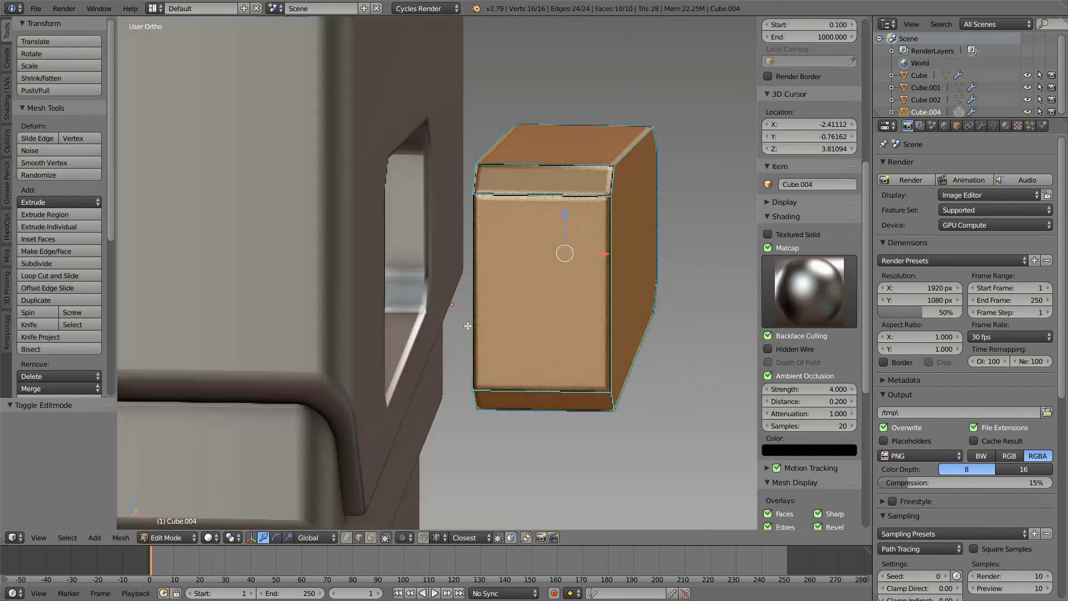
pyautogui.press('Tab')
pyautogui.press('Tab')
# In Cube.004's Edit Mode, select a top corner vertex and move it along Z.
pyautogui.press('z')
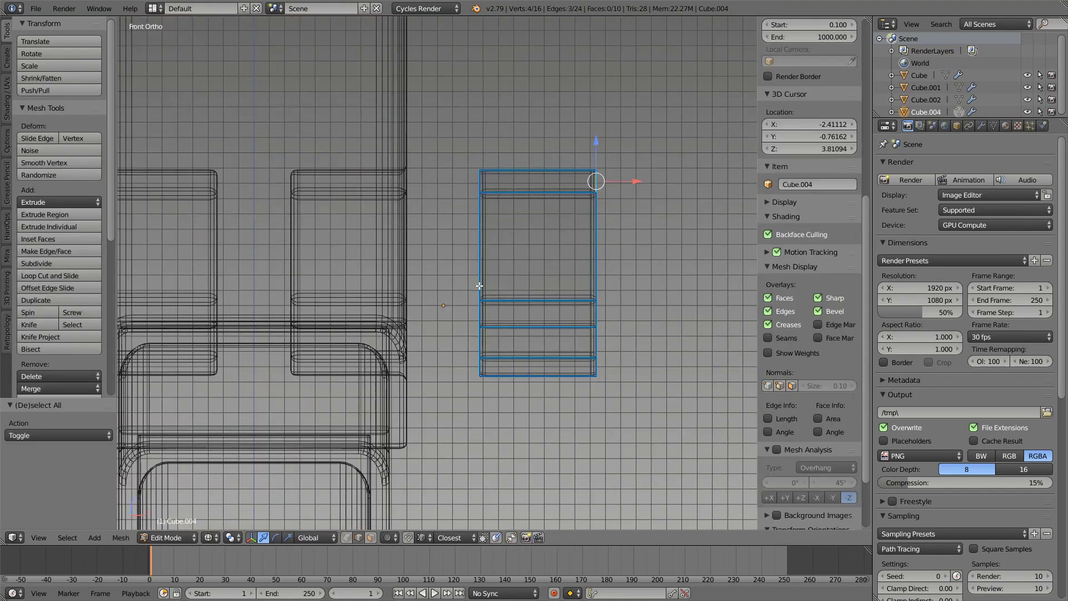
pyautogui.press('a')
pyautogui.press('z')
pyautogui.moveTo(529, 303)
pyautogui.mouseDown(button='middle')
pyautogui.moveTo(455, 304)
pyautogui.moveTo(495, 240)
pyautogui.mouseUp(button='middle')
pyautogui.rightClick(495, 240)
pyautogui.press('g')
pyautogui.press('z')
# Add the other top vertex and lower the top vertices along Z in wireframe.
pyautogui.click(495, 241)
pyautogui.press('KP_1')
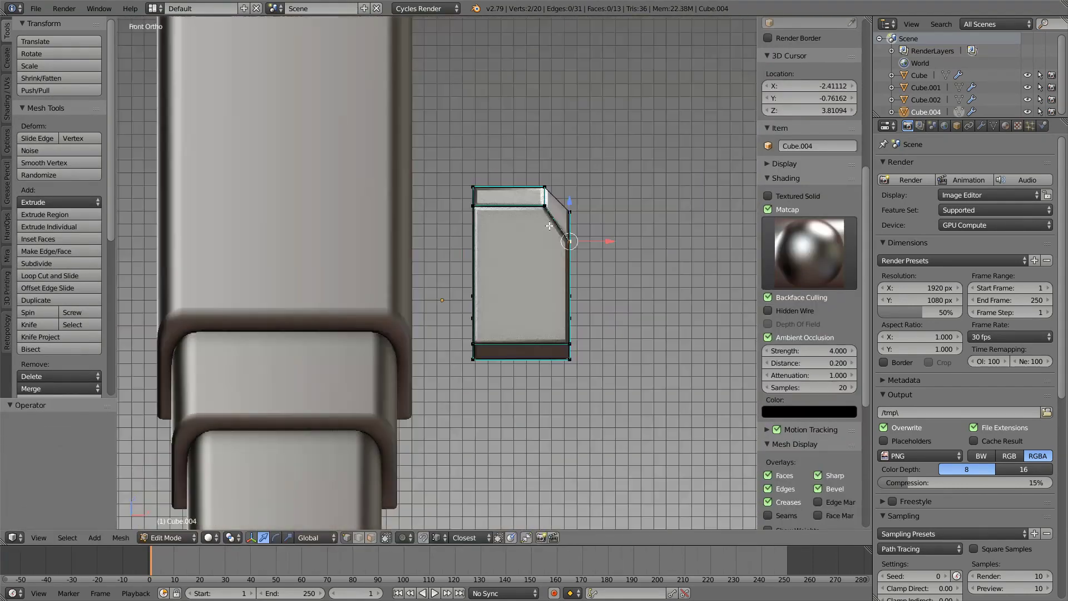
pyautogui.press('z')
pyautogui.press('g')
pyautogui.press('z')
pyautogui.click(495, 241)
pyautogui.press('z')
# Lower the single top corner vertex to create the sloped, chamfered corner.
pyautogui.moveTo(495, 240); pyautogui.dragTo(520, 241, button='middle')
pyautogui.rightClick(521, 241)
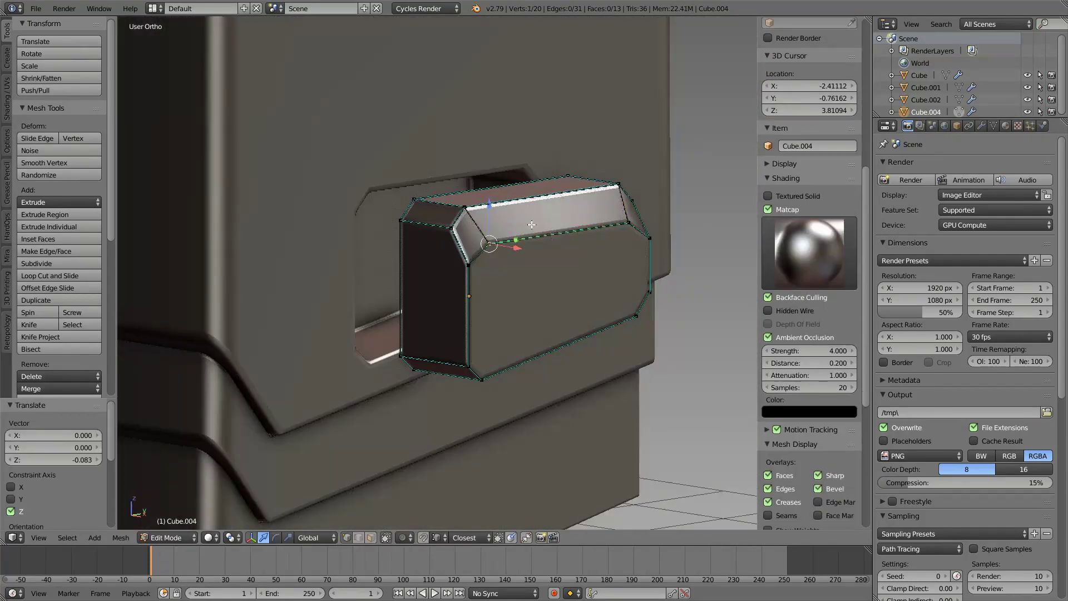
pyautogui.click(468, 263)
pyautogui.moveTo(469, 264); pyautogui.dragTo(556, 251, button='middle')
pyautogui.press('KP_1')
pyautogui.moveTo(566, 102); pyautogui.dragTo(580, 231, button='middle')
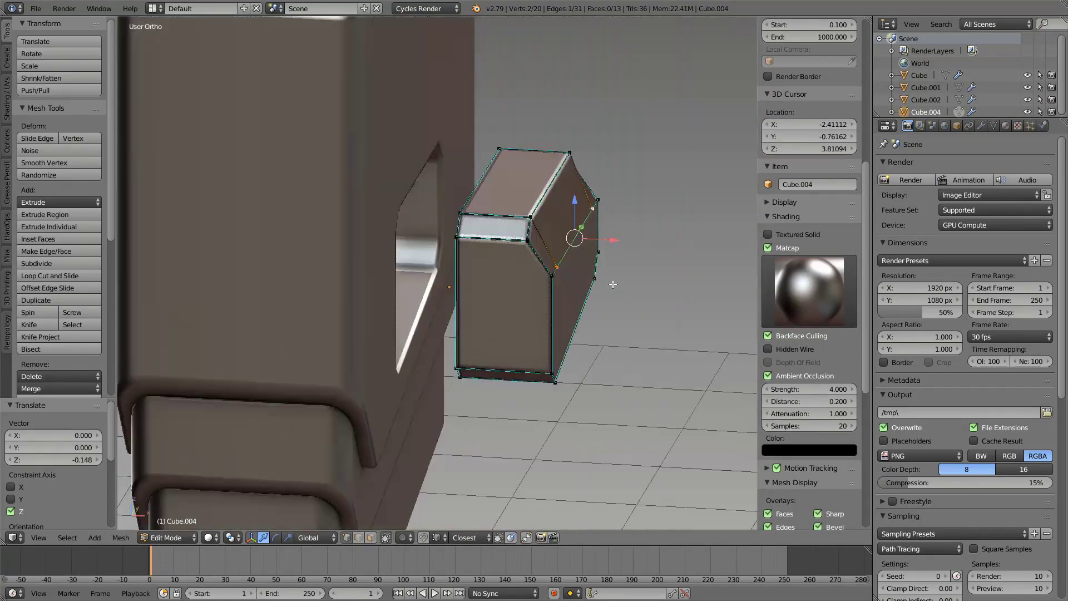
pyautogui.press('KP_1')
pyautogui.moveTo(501, 278)
pyautogui.mouseDown(button='middle')
pyautogui.moveTo(478, 223)
pyautogui.moveTo(476, 323)
pyautogui.mouseUp(button='middle')
# Flatten the selected vertices with S Z 0 and merge overlapping vertices.
pyautogui.press('KP_1')
pyautogui.press('s')
pyautogui.press('z')
pyautogui.press('0')
pyautogui.press('Return')
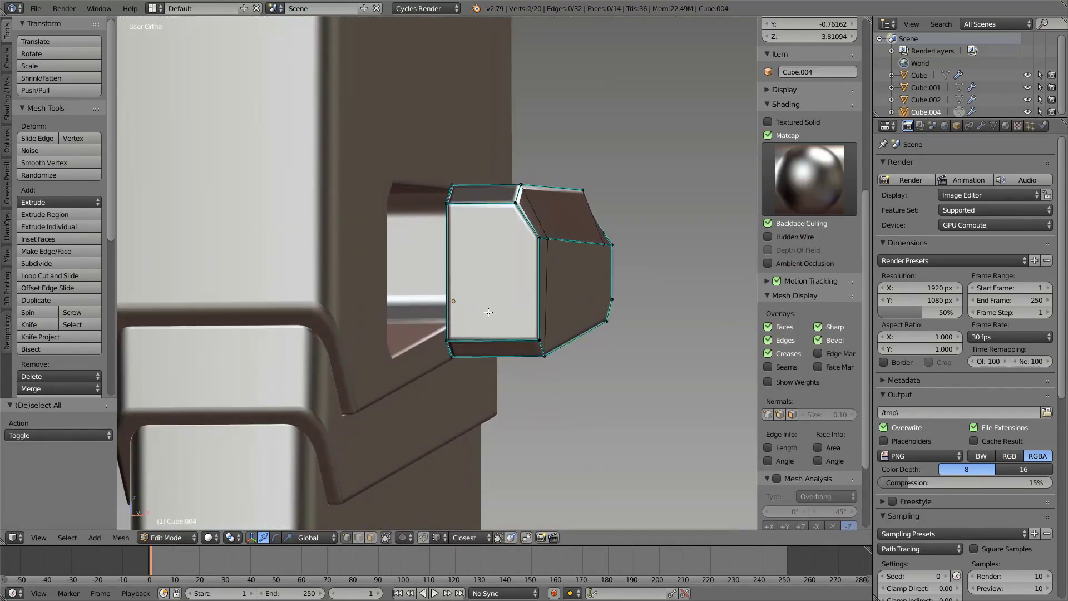
pyautogui.press('a')
pyautogui.hotkey('ctrl', 'z')
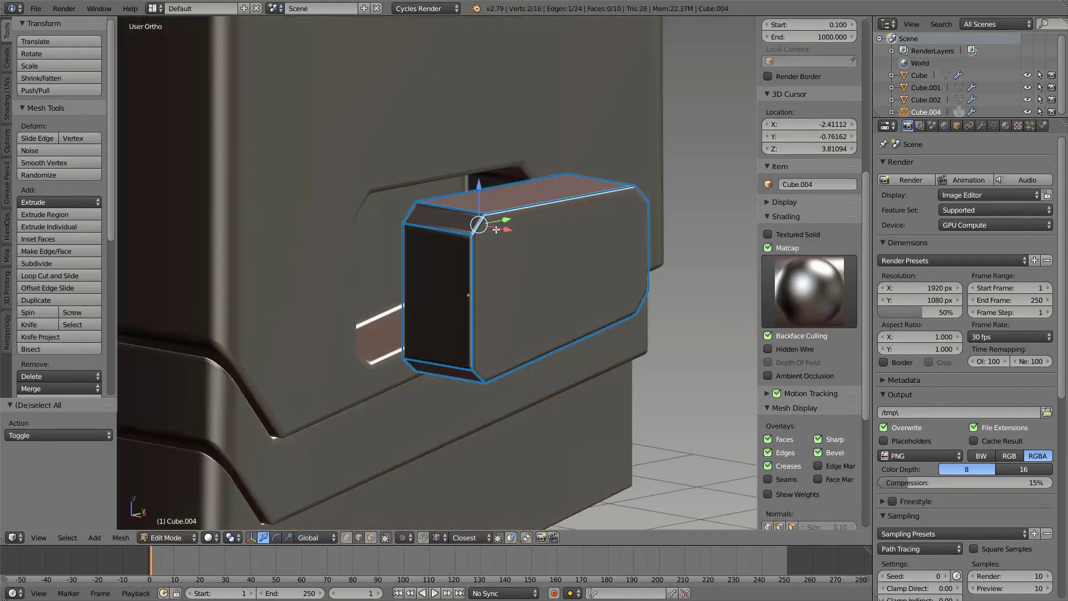
# Inspect the finished wedge in front and angled views, then exit Edit Mode.
pyautogui.moveTo(476, 322); pyautogui.dragTo(559, 238, button='middle')
pyautogui.press('KP_1')
pyautogui.press('KP_1')
pyautogui.press('z')
pyautogui.press('a')
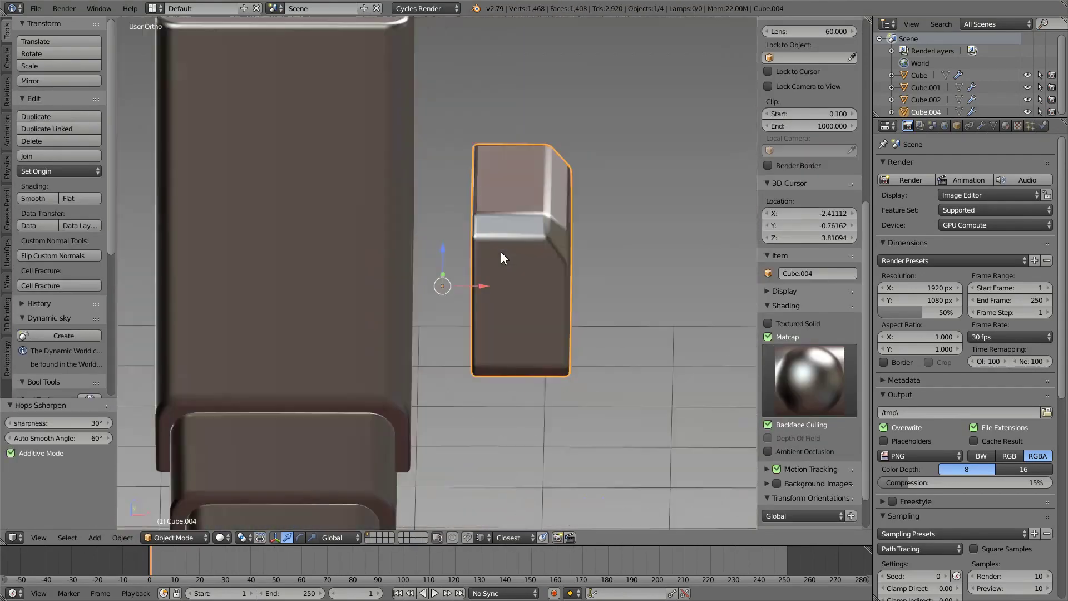
pyautogui.moveTo(503, 258); pyautogui.dragTo(498, 275, button='middle')
pyautogui.press('Tab')
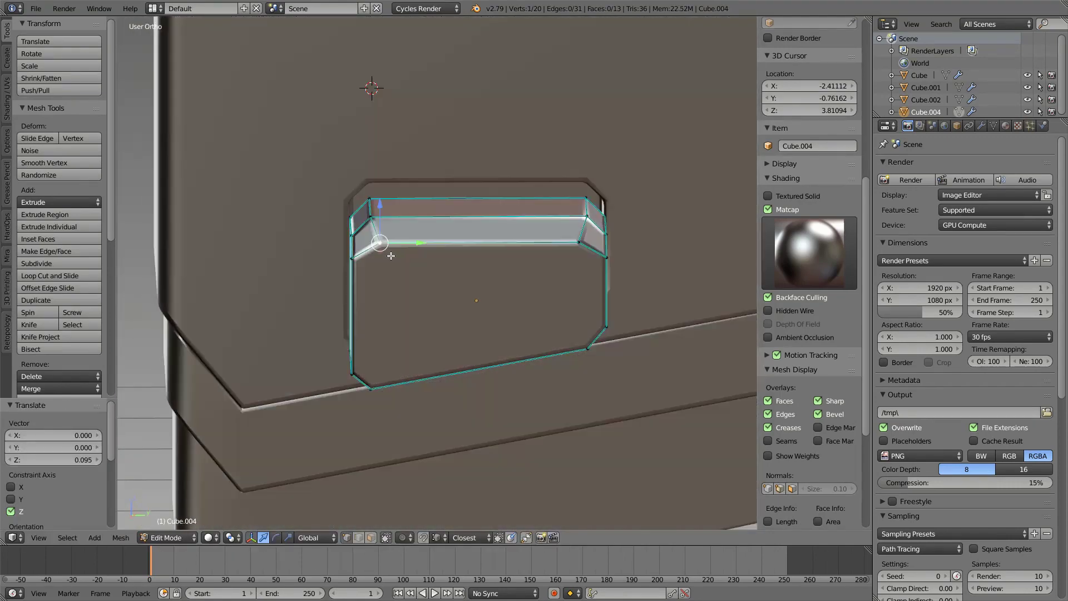
pyautogui.press('Tab')
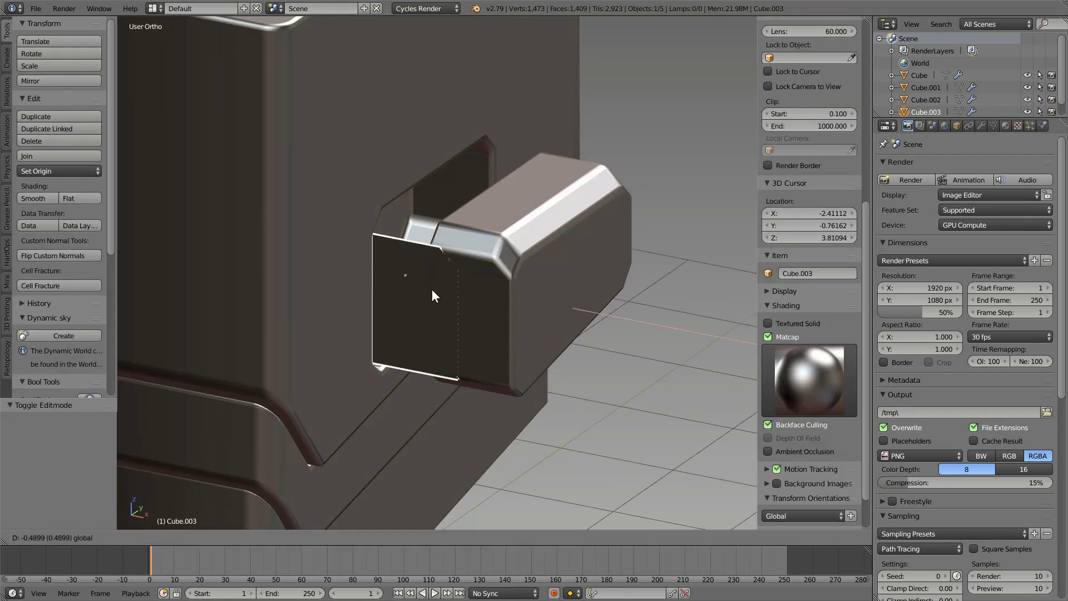
# Inset Cube.003's border with Offset Edges and extrude its inner face.
pyautogui.press('Tab')
pyautogui.press('space')
pyautogui.write('offset')
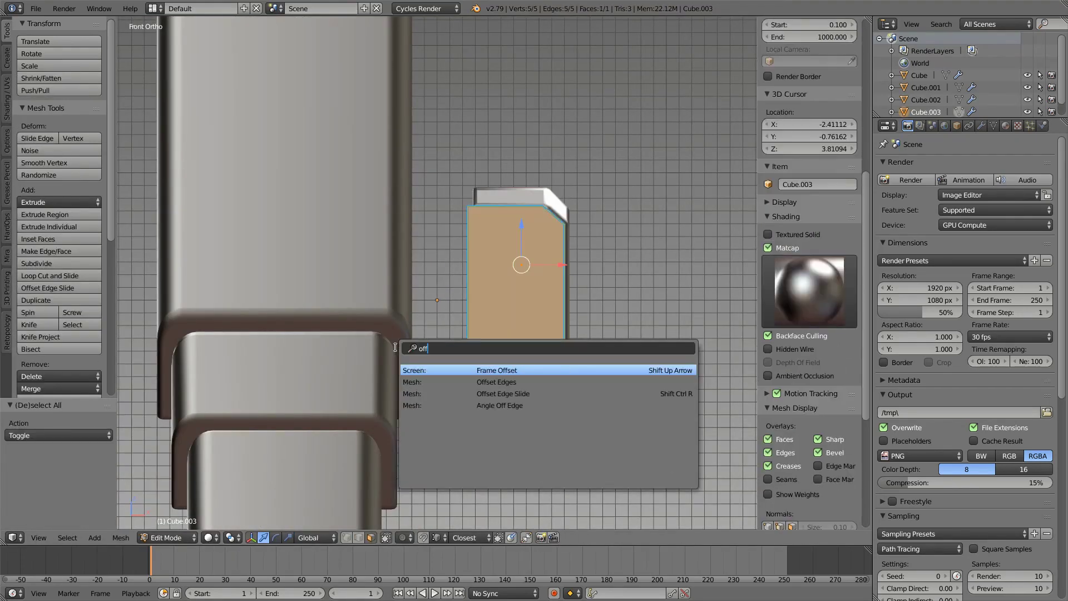
pyautogui.press('Return')
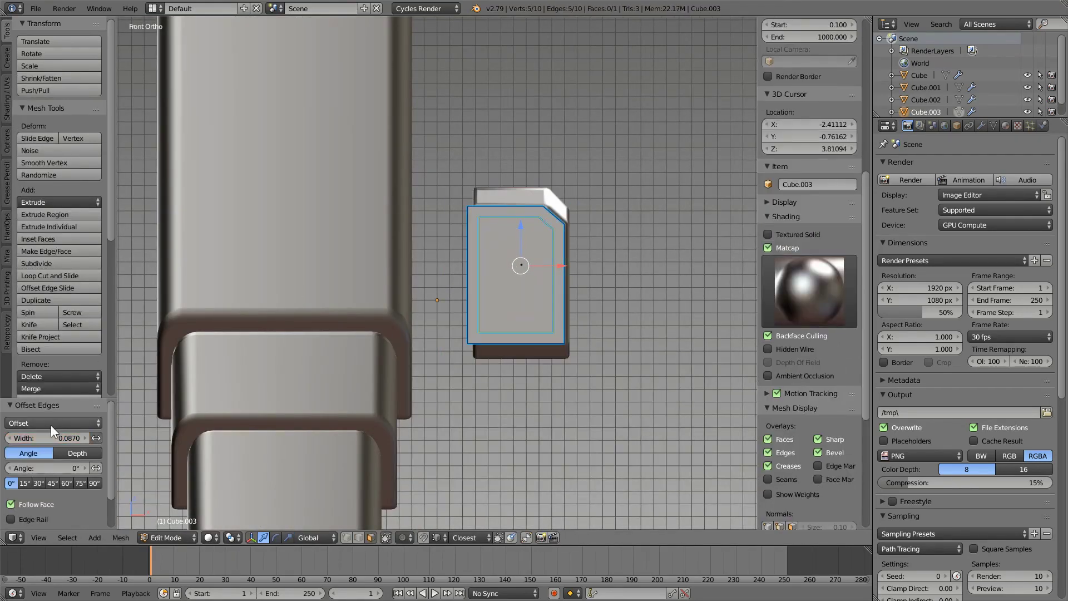
pyautogui.moveTo(345, 362); pyautogui.dragTo(445, 342, button='middle')
pyautogui.press('a')
pyautogui.moveTo(377, 358); pyautogui.dragTo(431, 291, button='middle')
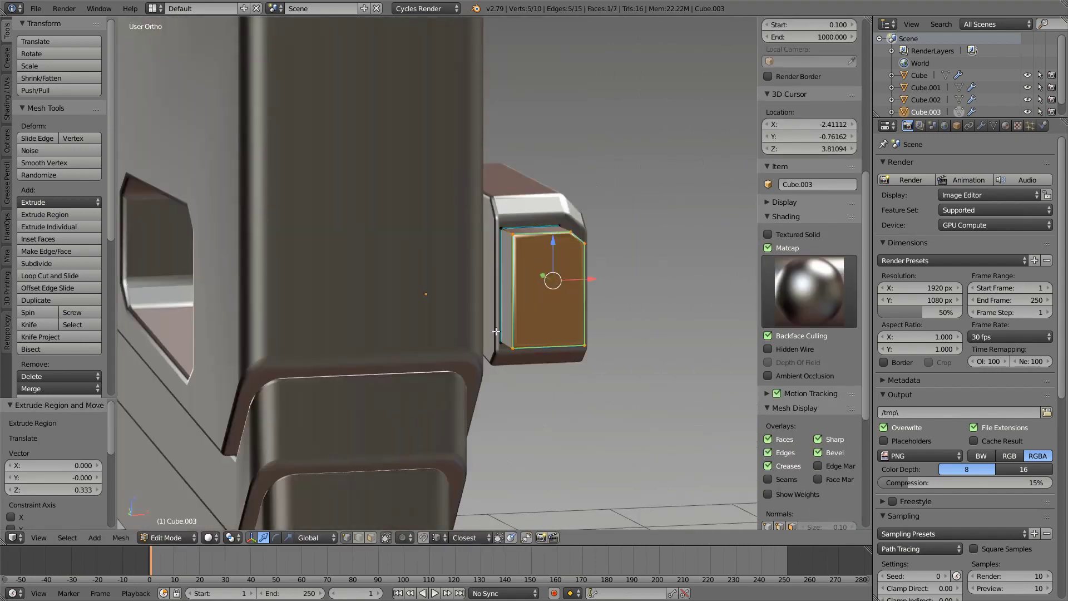
pyautogui.press('a')
pyautogui.press('z')
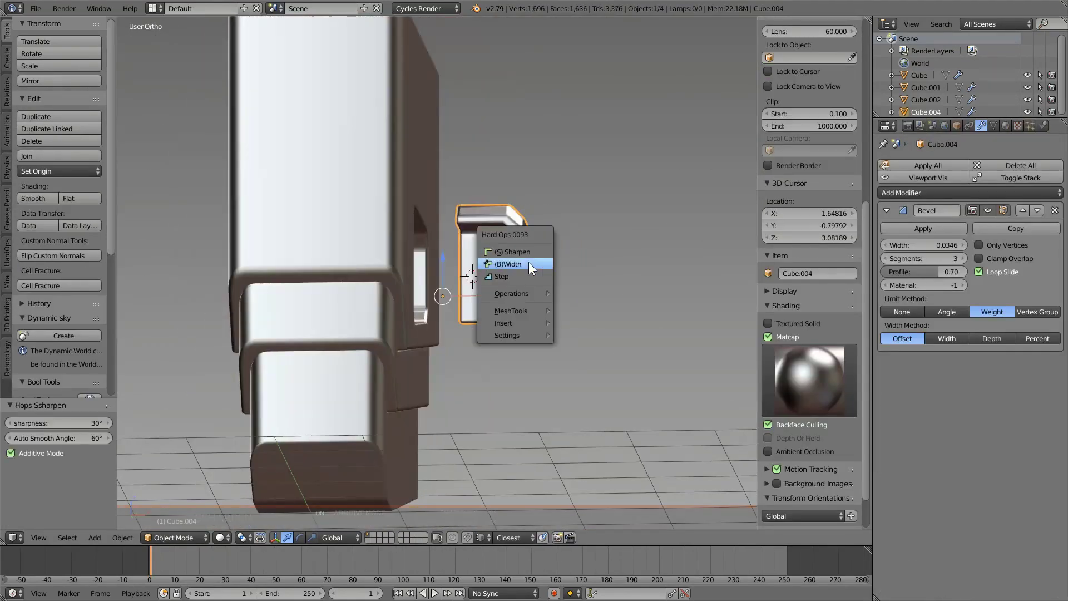
# Clear the piece's old bevel and re-sharpen its edges from the Hard Ops Q menu.
pyautogui.press('q')
pyautogui.click(535, 359)
pyautogui.click(484, 231)
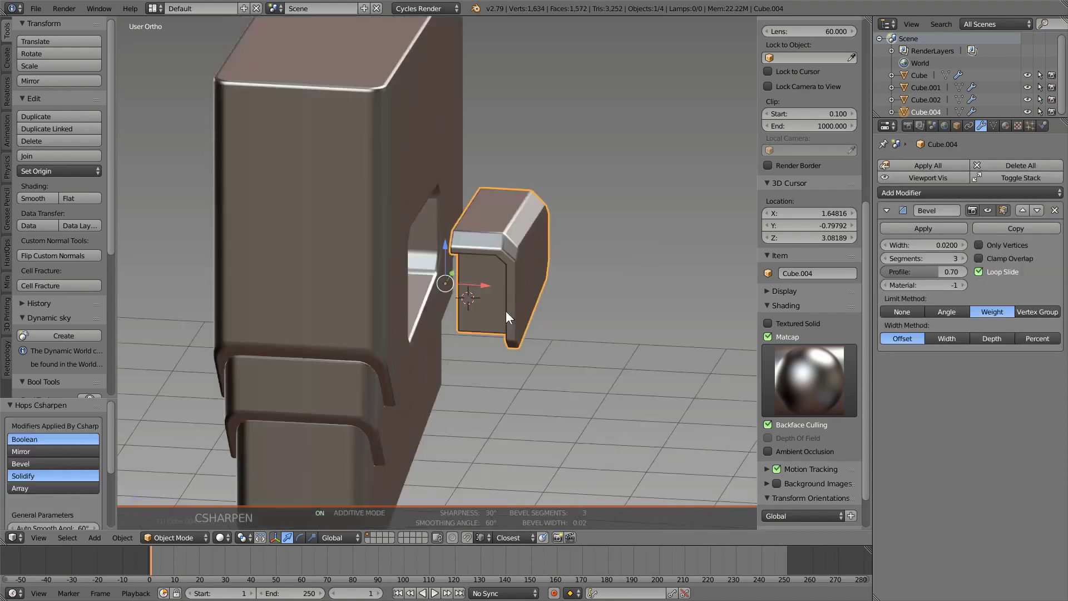
# Raise the inner edge loop and slide an edge sideways in front wireframe view.
pyautogui.press('Tab')
pyautogui.press('KP_1')
pyautogui.press('z')
pyautogui.scroll(2, 556, 334)
pyautogui.keyDown('alt'); pyautogui.rightClick(551, 311); pyautogui.keyUp('alt')
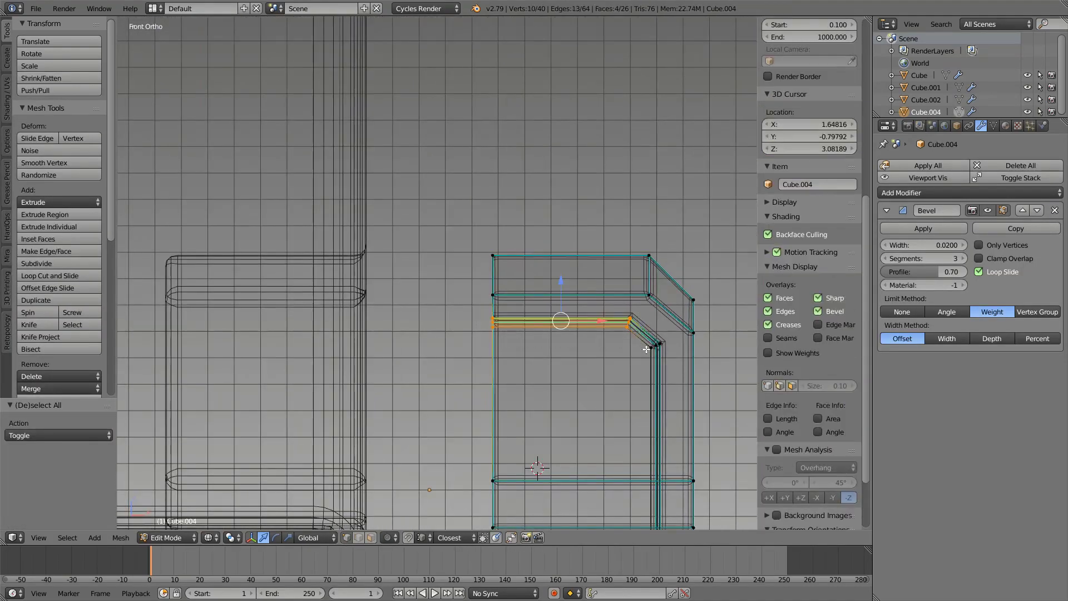
pyautogui.keyDown('alt'); pyautogui.rightClick(579, 290); pyautogui.keyUp('alt')
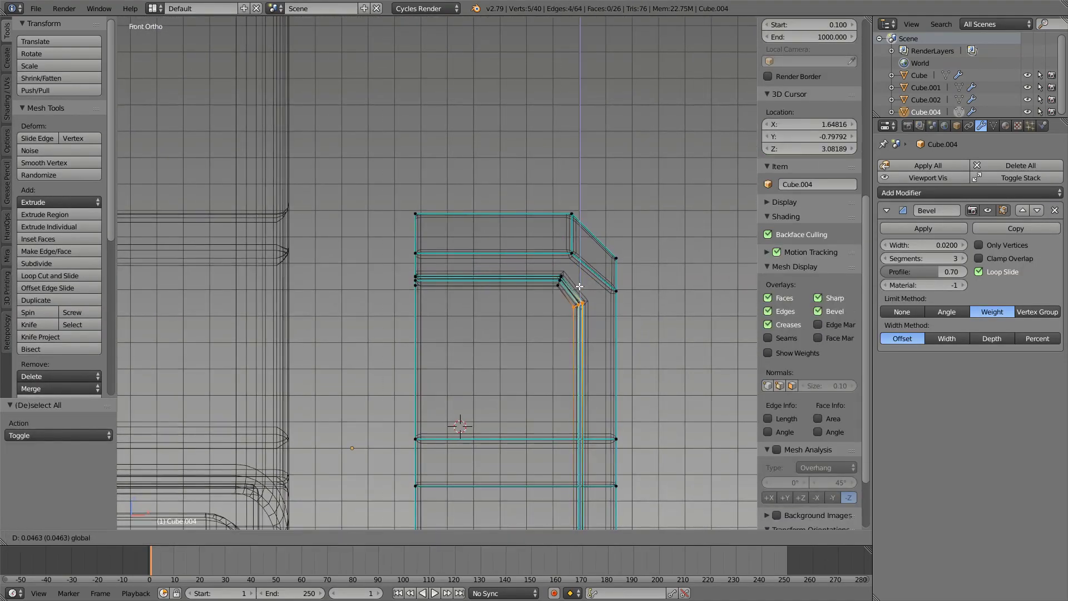
pyautogui.click(580, 286)
pyautogui.scroll(-1, 546, 293)
pyautogui.click(573, 357)
pyautogui.press('z')
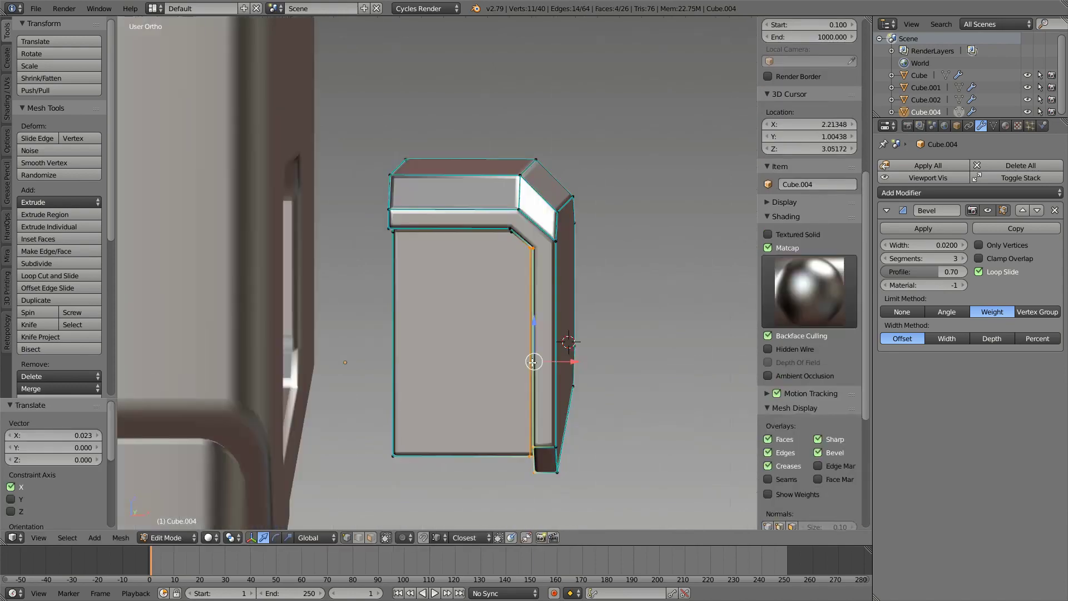
pyautogui.press('Tab')
# Add a new plane at the 3D cursor from a side view.
pyautogui.moveTo(556, 356)
pyautogui.mouseDown(button='middle')
pyautogui.moveTo(513, 329)
pyautogui.moveTo(386, 318)
pyautogui.moveTo(475, 352)
pyautogui.mouseUp(button='middle')
pyautogui.press('KP_1')
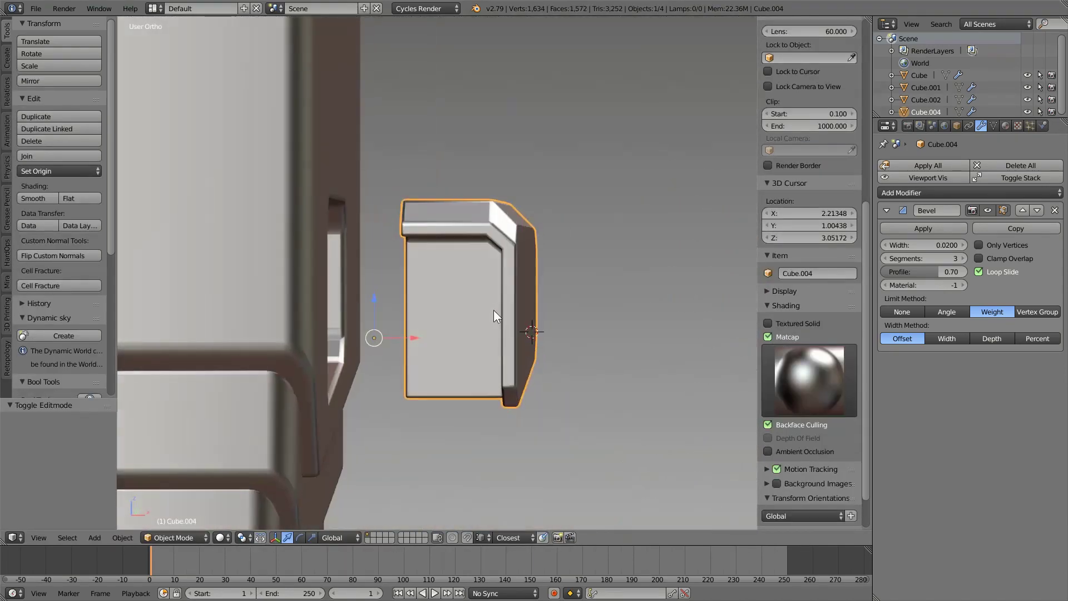
pyautogui.press('z')
pyautogui.press('KP_3')
pyautogui.scroll(-2, 366, 335)
pyautogui.press('space')
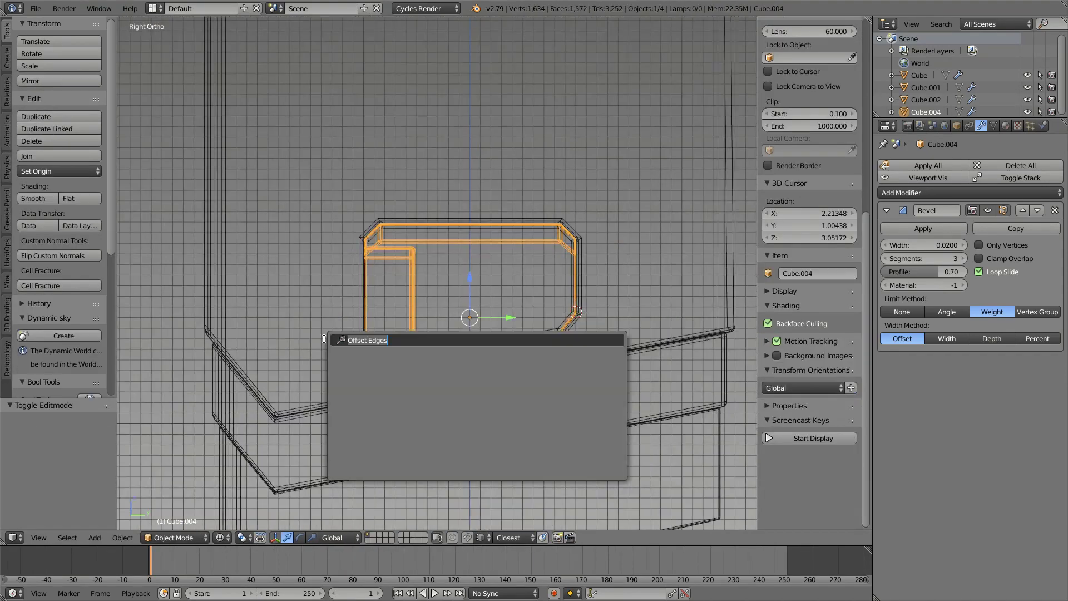
pyautogui.write('plane')
pyautogui.press('Return')
# Select the new plate object instead of the wedge piece.
pyautogui.press('z')
pyautogui.moveTo(512, 289)
pyautogui.mouseDown(button='middle')
pyautogui.moveTo(406, 375)
pyautogui.moveTo(520, 239)
pyautogui.mouseUp(button='middle')
pyautogui.press('Tab')
pyautogui.rightClick(520, 239)
pyautogui.press('a')
pyautogui.press('KP_1')
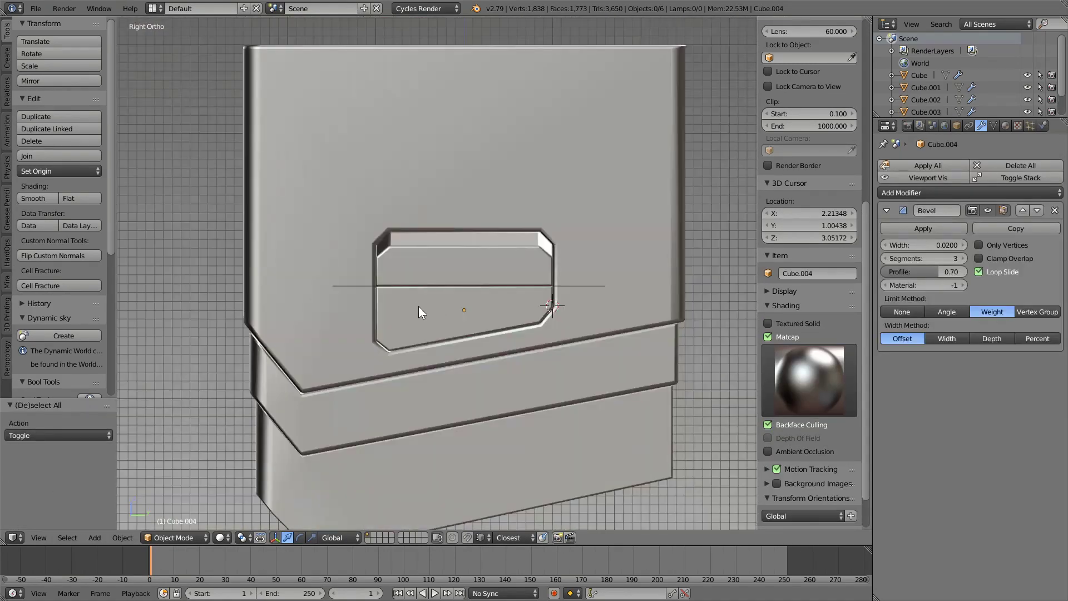
pyautogui.rightClick(416, 286)
pyautogui.moveTo(417, 285)
pyautogui.mouseDown(button='middle')
pyautogui.moveTo(464, 312)
pyautogui.moveTo(489, 347)
pyautogui.moveTo(479, 334)
pyautogui.mouseUp(button='middle')
# Select a face of the plate in Edit Mode, then return to Object Mode.
pyautogui.press('Tab')
pyautogui.scroll(5, 490, 346)
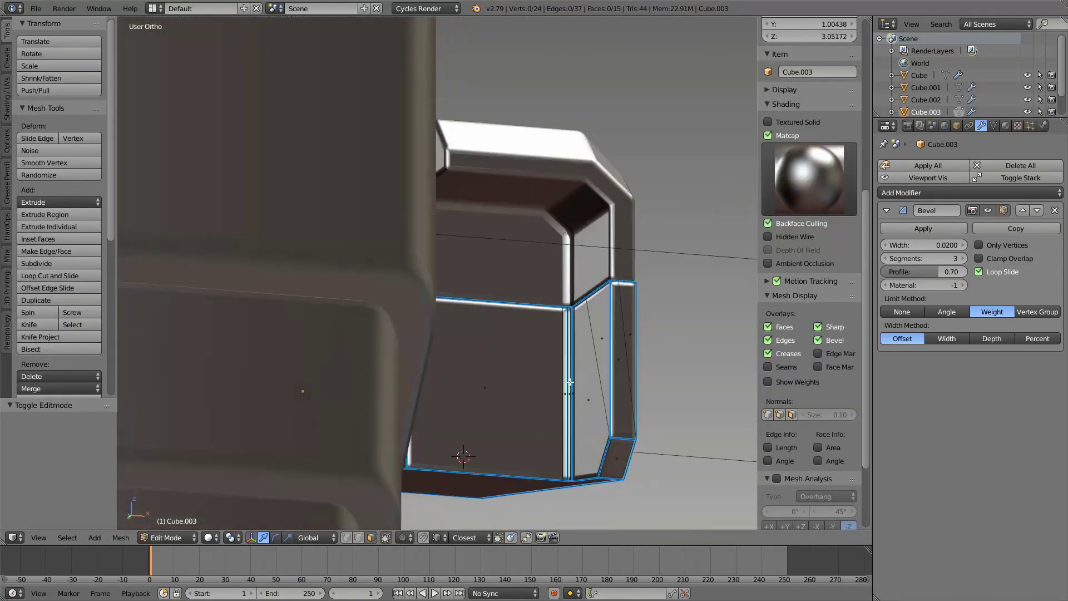
pyautogui.press('z')
pyautogui.rightClick(565, 388)
pyautogui.scroll(4, 472, 279)
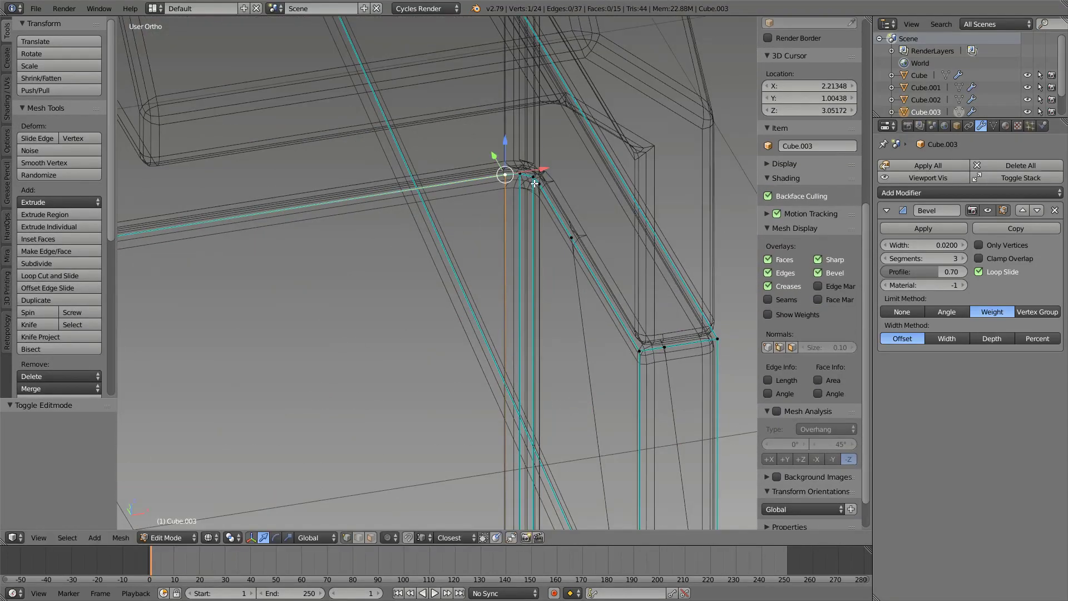
pyautogui.scroll(-4, 535, 183)
pyautogui.press('z')
pyautogui.press('Tab')
# Apply Hard Ops Csharpen bevels (width 0.02, 3 segments) to upper plug Cube.003.
pyautogui.press('q')
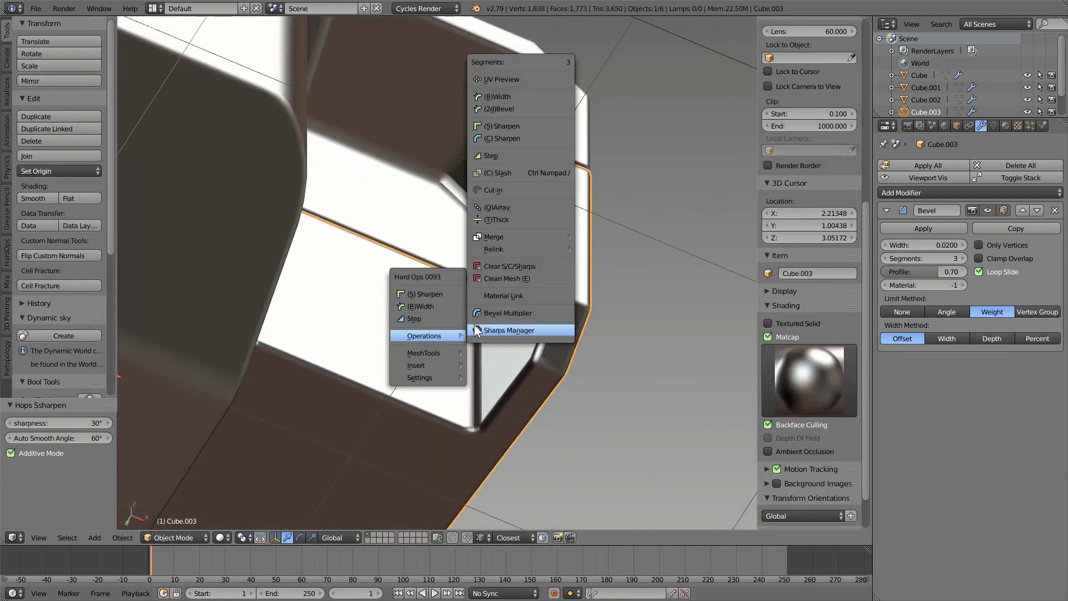
pyautogui.press('q')
pyautogui.click(433, 402)
pyautogui.press('Tab')
pyautogui.hotkey('ctrl', 'Tab')
pyautogui.press('z')
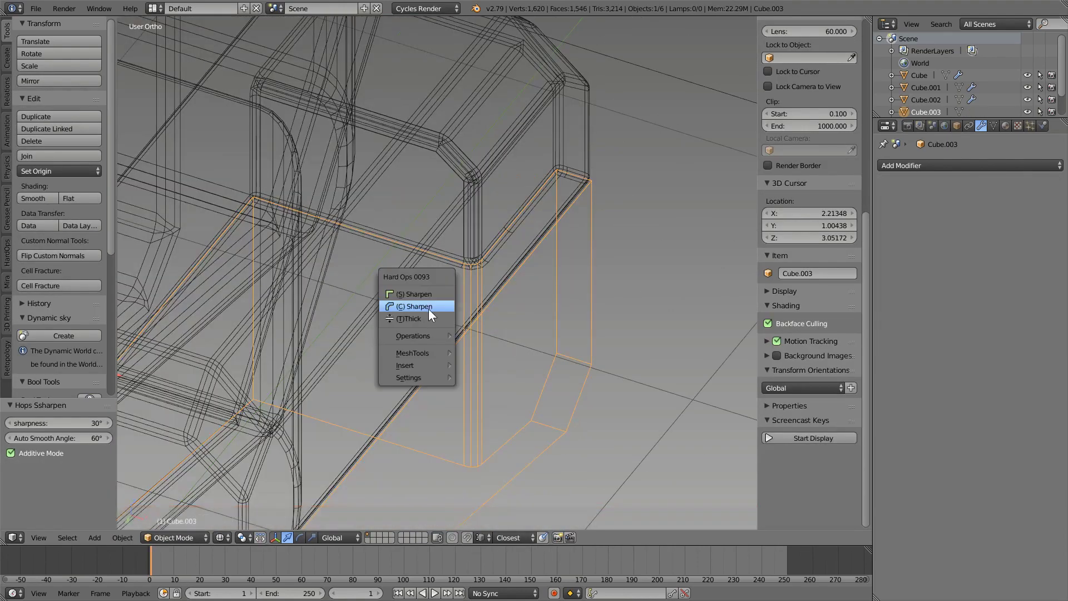
pyautogui.click(429, 309)
pyautogui.press('z')
pyautogui.press('a')
pyautogui.press('Tab')
pyautogui.press('z')
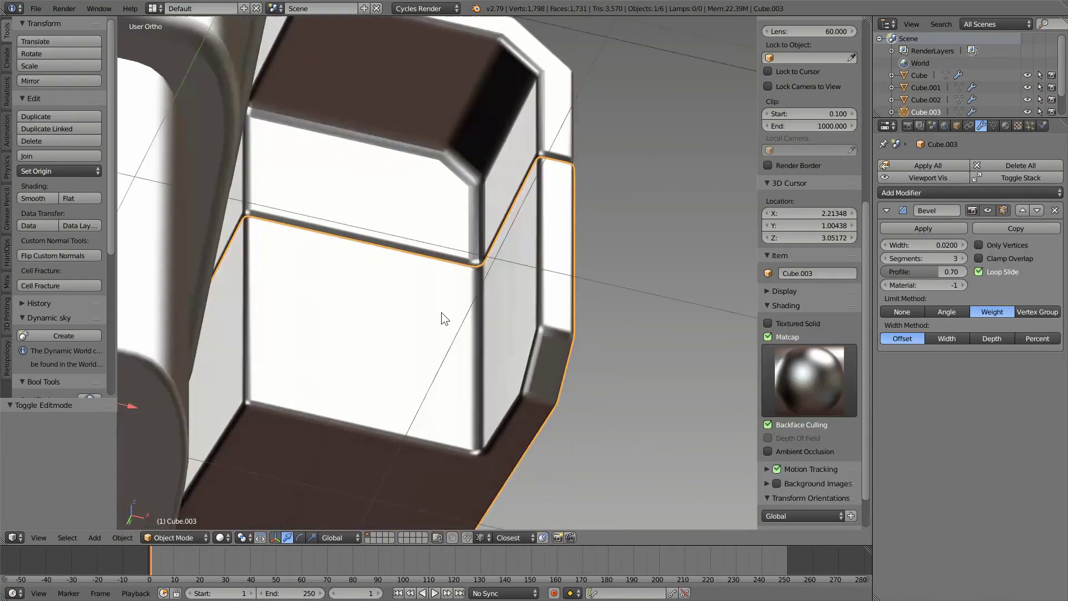
# Select frame piece Cube.004 and locate its stray vertices in Edit Mode.
pyautogui.rightClick(473, 167)
pyautogui.press('Tab')
pyautogui.press('z')
pyautogui.moveTo(445, 209); pyautogui.dragTo(455, 254, button='middle')
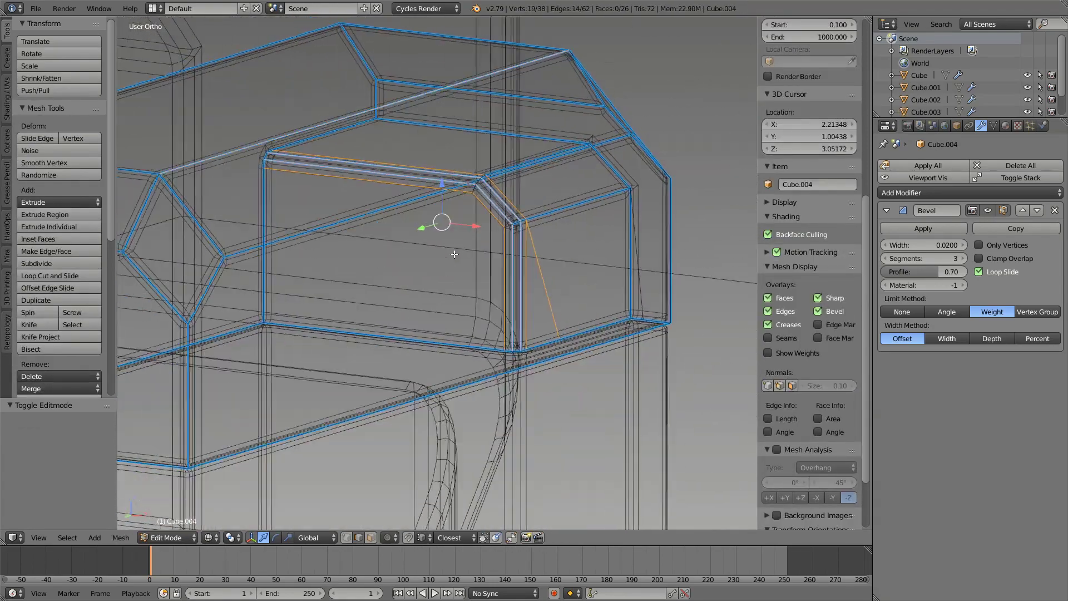
pyautogui.press('a')
pyautogui.rightClick(487, 266)
pyautogui.scroll(3, 538, 103)
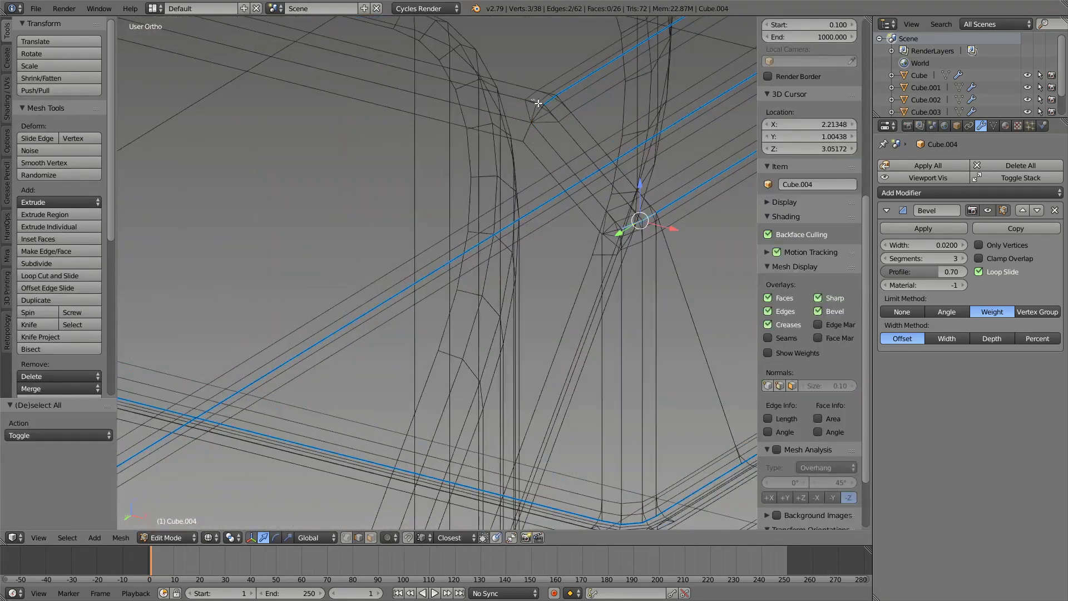
pyautogui.press('a')
pyautogui.scroll(-2, 565, 246)
pyautogui.press('z')
pyautogui.moveTo(496, 246)
pyautogui.mouseDown(button='middle')
pyautogui.moveTo(520, 239)
pyautogui.moveTo(593, 256)
pyautogui.mouseUp(button='middle')
# Delete the two stray vertices and their faces from Cube.004.
pyautogui.press('Tab')
pyautogui.press('Tab')
pyautogui.scroll(2, 536, 279)
pyautogui.press('a')
pyautogui.scroll(-2, 536, 280)
pyautogui.press('w')
pyautogui.click(560, 195)
pyautogui.press('a')
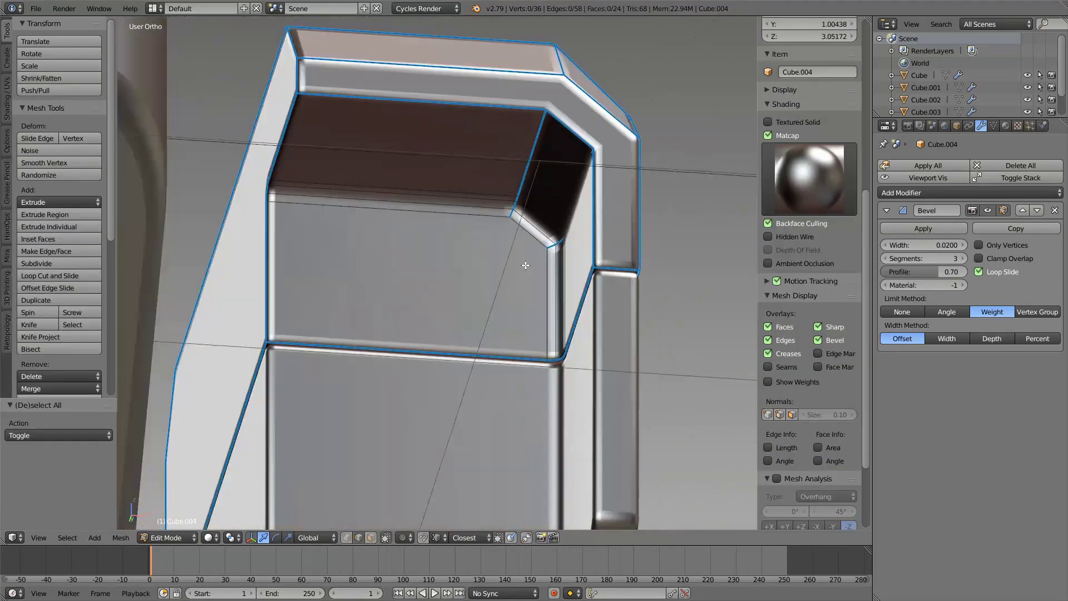
pyautogui.press('Tab')
pyautogui.scroll(-3, 465, 309)
pyautogui.press('KP_1')
pyautogui.moveTo(492, 296); pyautogui.dragTo(435, 352, button='middle')
pyautogui.rightClick(435, 353)
# In Edit Mode on the lower block, move two chosen vertices along one axis.
pyautogui.scroll(3, 410, 504)
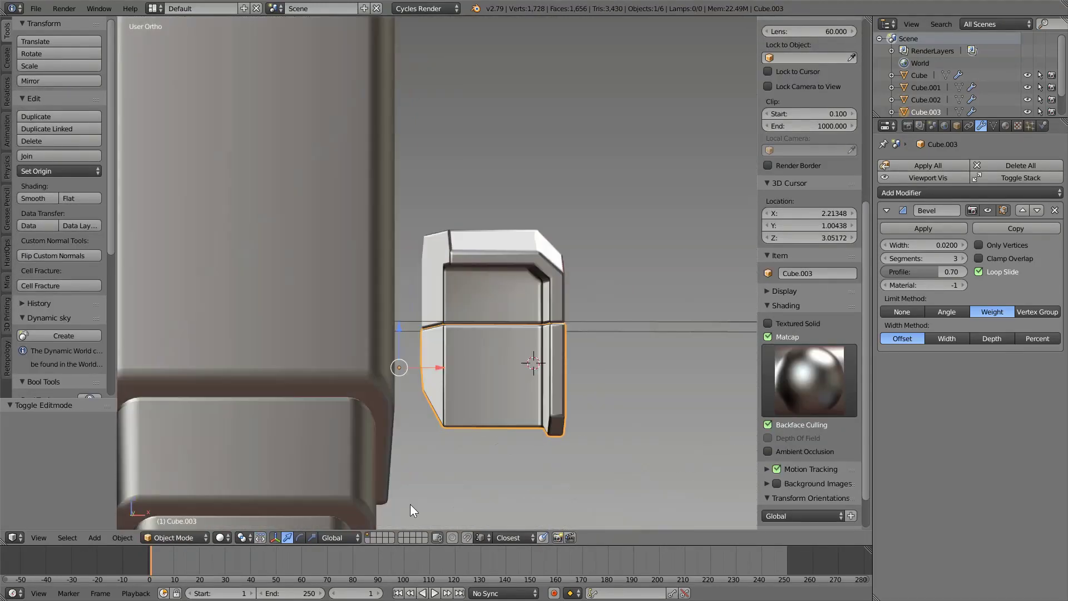
pyautogui.press('Tab')
pyautogui.moveTo(410, 507); pyautogui.dragTo(406, 434, button='middle')
pyautogui.press('a')
pyautogui.rightClick(410, 423)
pyautogui.press('g')
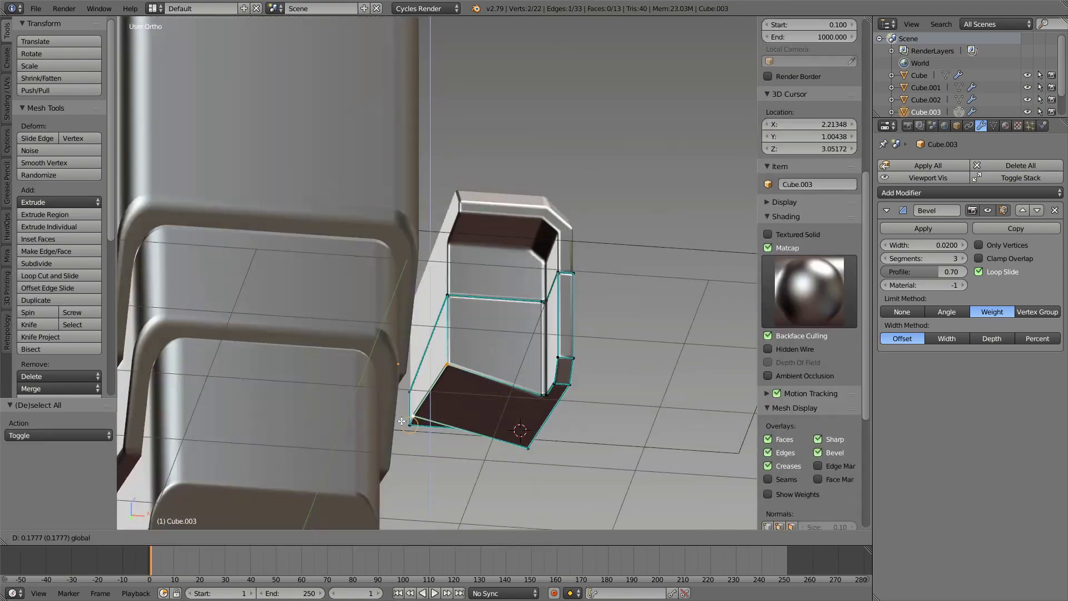
pyautogui.click(402, 421)
# Select a corner vertex and check the block from the right side in wireframe.
pyautogui.moveTo(437, 357); pyautogui.dragTo(567, 322, button='middle')
pyautogui.rightClick(572, 384)
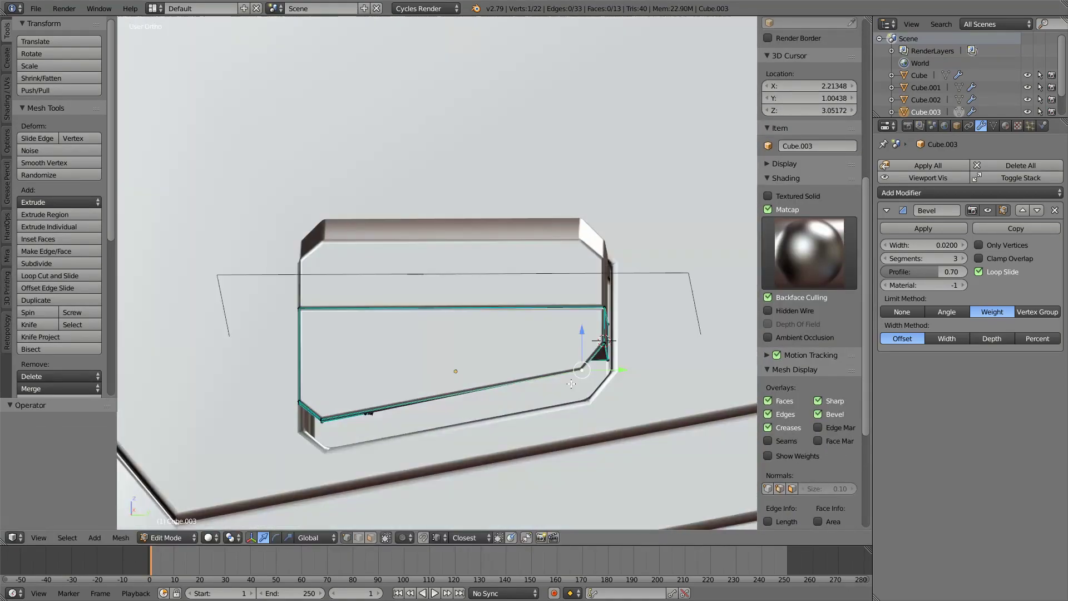
pyautogui.press('KP_3')
pyautogui.press('z')
pyautogui.press('z')
pyautogui.moveTo(541, 385)
pyautogui.mouseDown(button='middle')
pyautogui.moveTo(427, 368)
pyautogui.moveTo(412, 392)
pyautogui.mouseUp(button='middle')
pyautogui.press('Tab')
# Isolate the lower block and delete its eight unwanted vertices.
pyautogui.press('KP_Divide')
pyautogui.press('Tab')
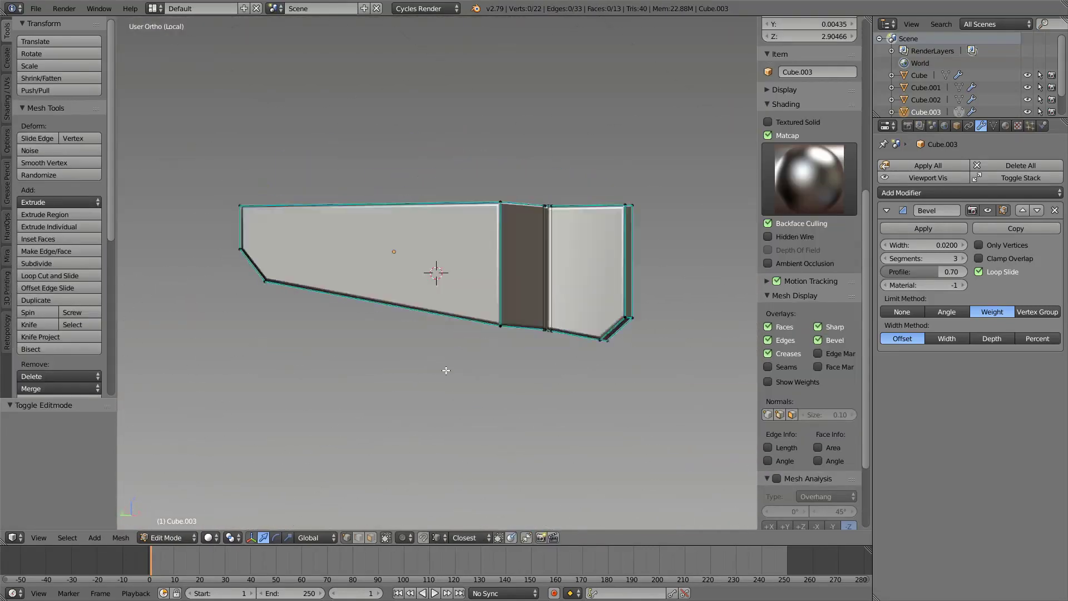
pyautogui.press('z')
pyautogui.moveTo(400, 431); pyautogui.dragTo(456, 390, button='middle')
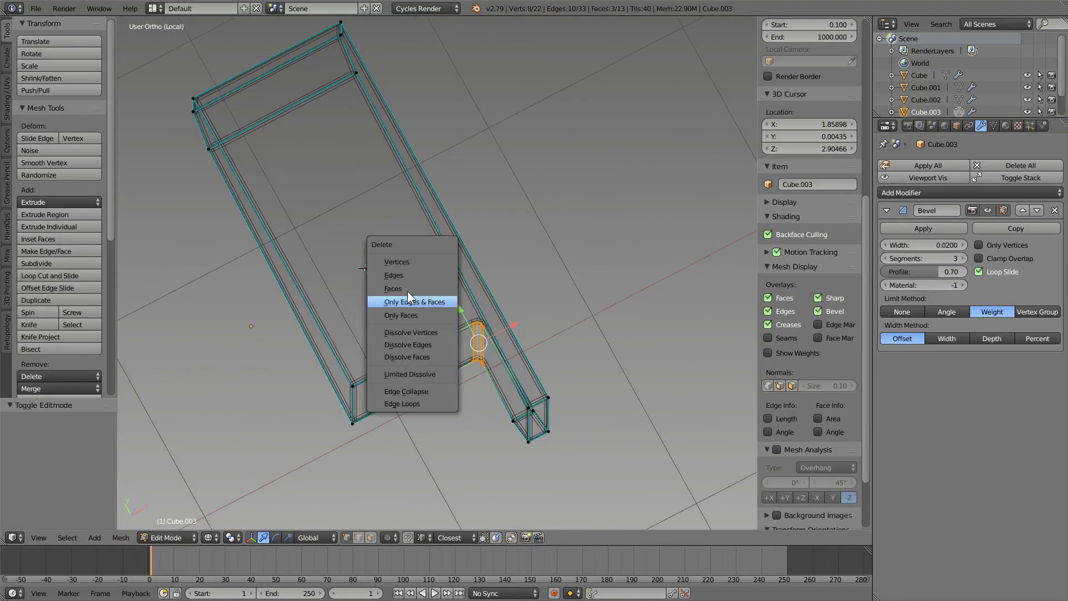
pyautogui.click(397, 261)
pyautogui.moveTo(397, 262); pyautogui.dragTo(468, 344, button='middle')
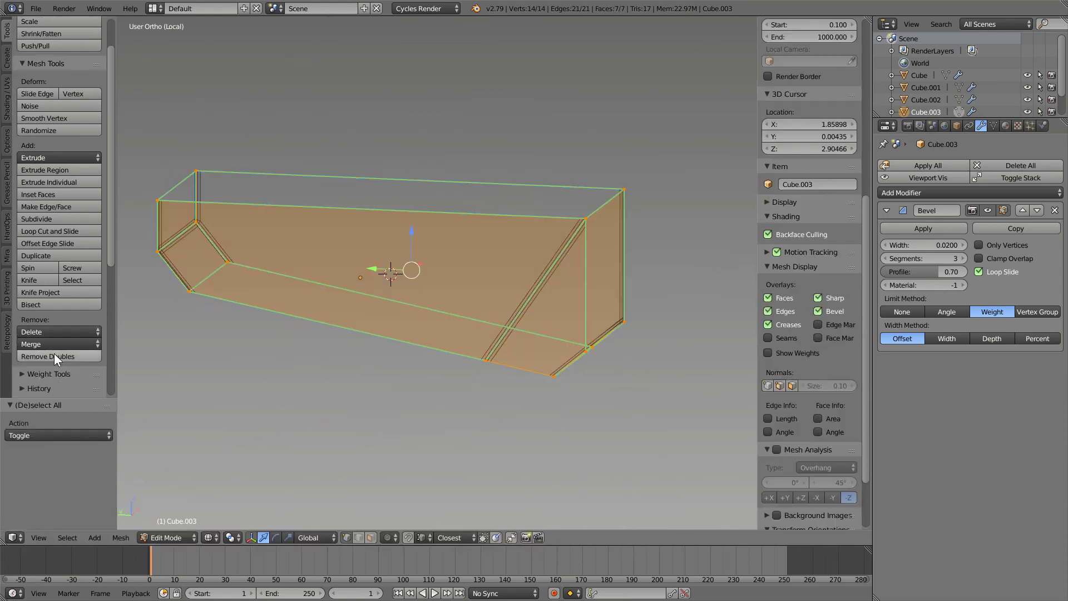
# Inspect the trimmed block in solid shading and select its whole mesh.
pyautogui.press('z')
pyautogui.moveTo(494, 219)
pyautogui.mouseDown(button='middle')
pyautogui.moveTo(428, 267)
pyautogui.moveTo(373, 279)
pyautogui.moveTo(389, 261)
pyautogui.mouseUp(button='middle')
pyautogui.press('a')
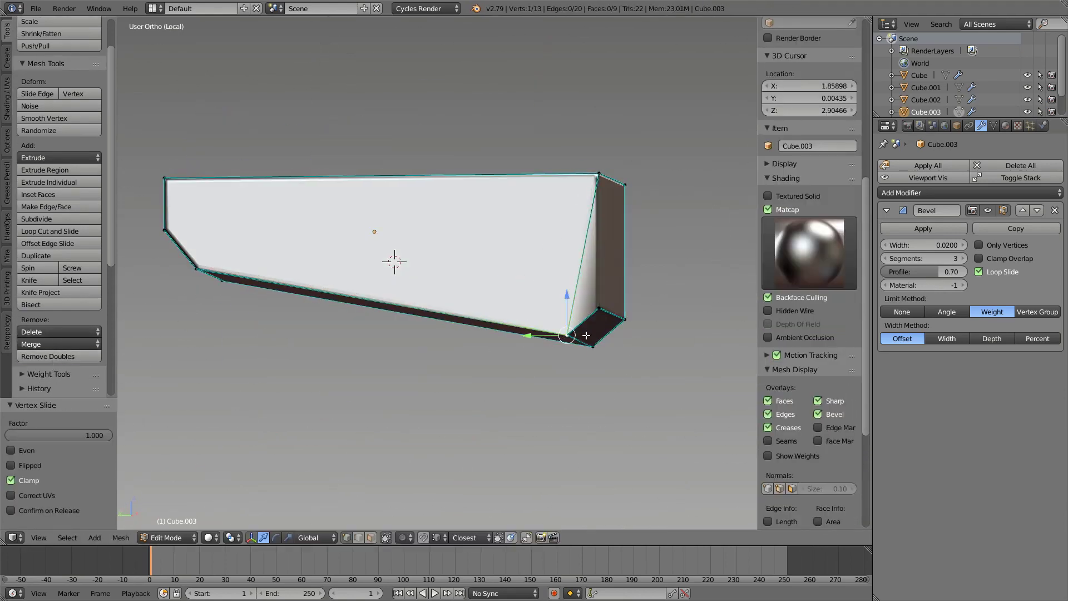
pyautogui.press('a')
pyautogui.moveTo(361, 380)
pyautogui.mouseDown(button='middle')
pyautogui.moveTo(427, 252)
pyautogui.moveTo(359, 188)
pyautogui.moveTo(323, 279)
pyautogui.mouseUp(button='middle')
pyautogui.press('Tab')
# Set up a front wireframe view of the trimmed block.
pyautogui.press('q')
pyautogui.press('Tab')
pyautogui.press('KP_1')
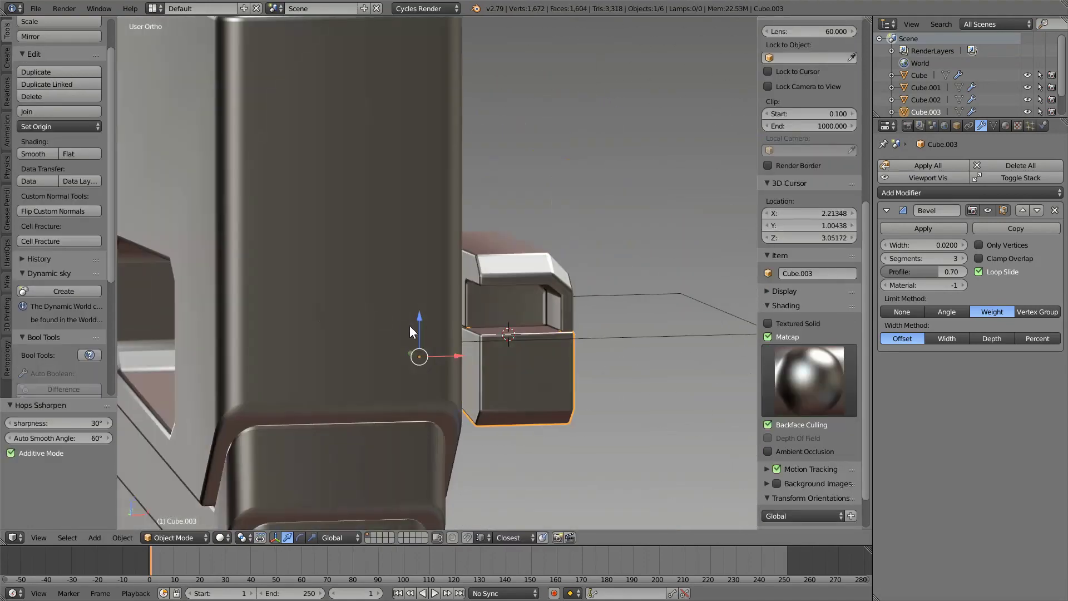
pyautogui.press('z')
pyautogui.press('z')
pyautogui.moveTo(423, 384)
pyautogui.mouseDown(button='middle')
pyautogui.moveTo(390, 334)
pyautogui.moveTo(426, 390)
pyautogui.mouseUp(button='middle')
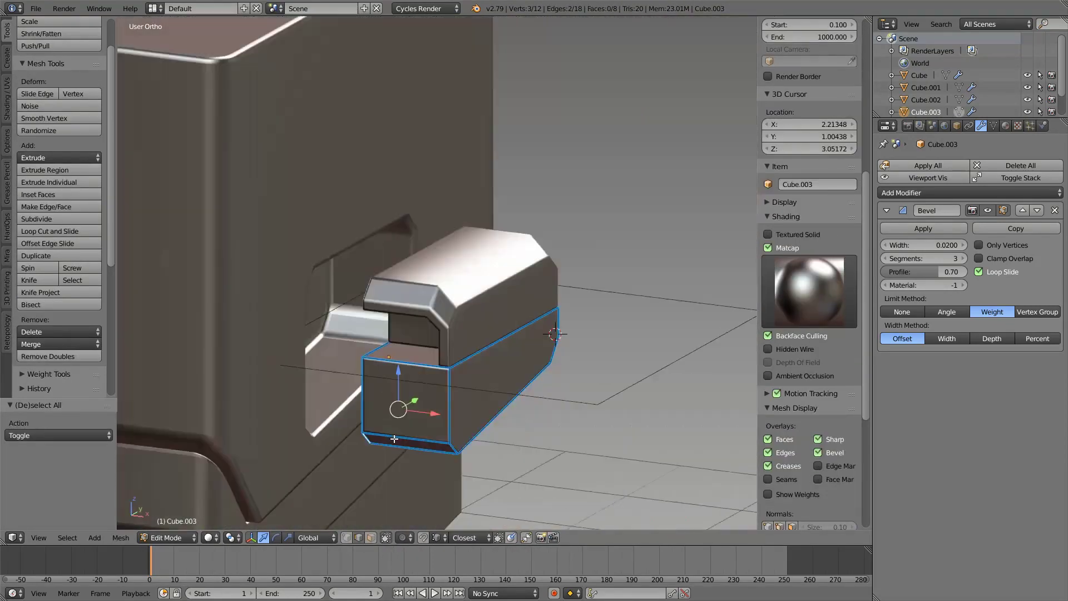
pyautogui.press('KP_1')
# Add a Plane via Space search, tilt it and move it beside the block.
pyautogui.press('z')
pyautogui.press('Tab')
pyautogui.press('space')
pyautogui.write('plane')
pyautogui.press('Return')
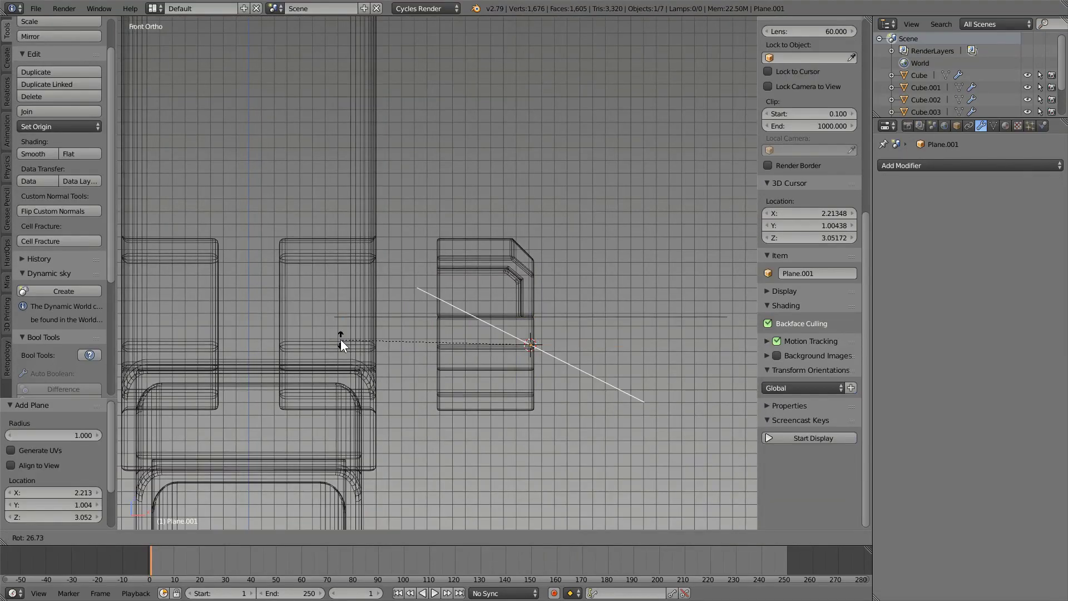
pyautogui.click(407, 457)
pyautogui.press('g')
pyautogui.click(388, 447)
# Stretch the plane along Y across the block and set its height through it.
pyautogui.press('z')
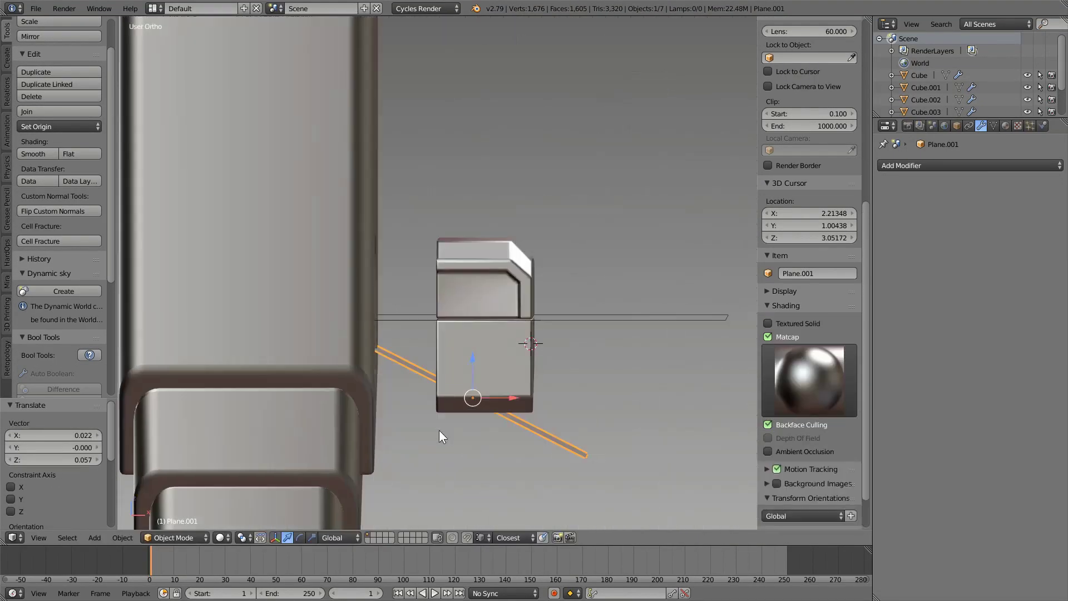
pyautogui.moveTo(439, 430); pyautogui.dragTo(334, 467, button='middle')
pyautogui.press('s')
pyautogui.press('y')
pyautogui.click(230, 493)
pyautogui.moveTo(229, 493)
pyautogui.mouseDown(button='middle')
pyautogui.moveTo(133, 478)
pyautogui.moveTo(393, 345)
pyautogui.mouseUp(button='middle')
pyautogui.press('g')
pyautogui.press('z')
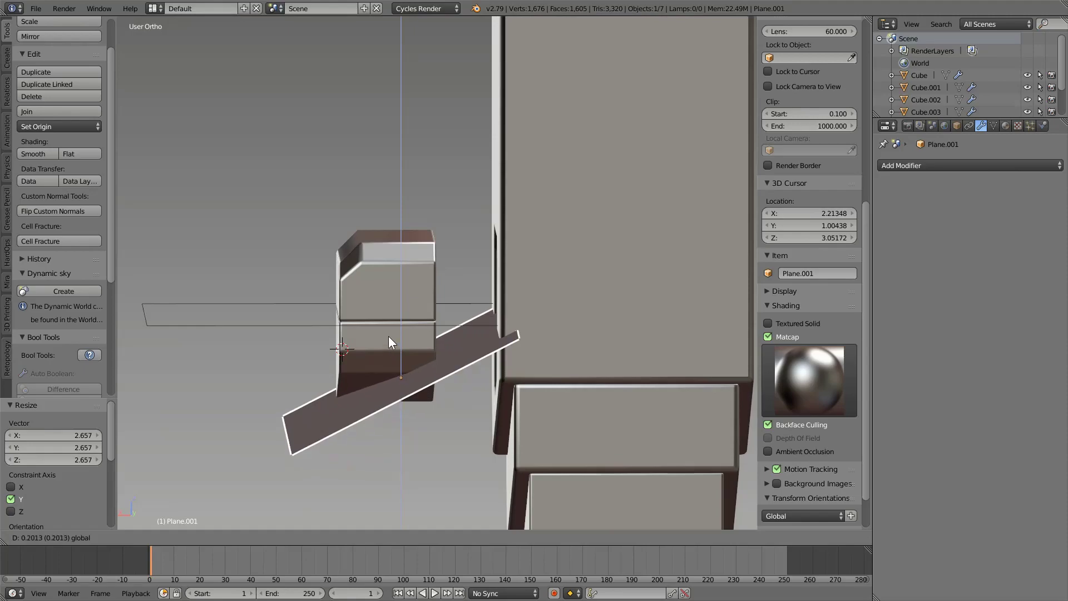
pyautogui.click(390, 345)
# Split the block with Hard Ops along the tilted plane into a wedge.
pyautogui.press('KP_1')
pyautogui.keyDown('shift'); pyautogui.click(488, 355); pyautogui.keyUp('shift')
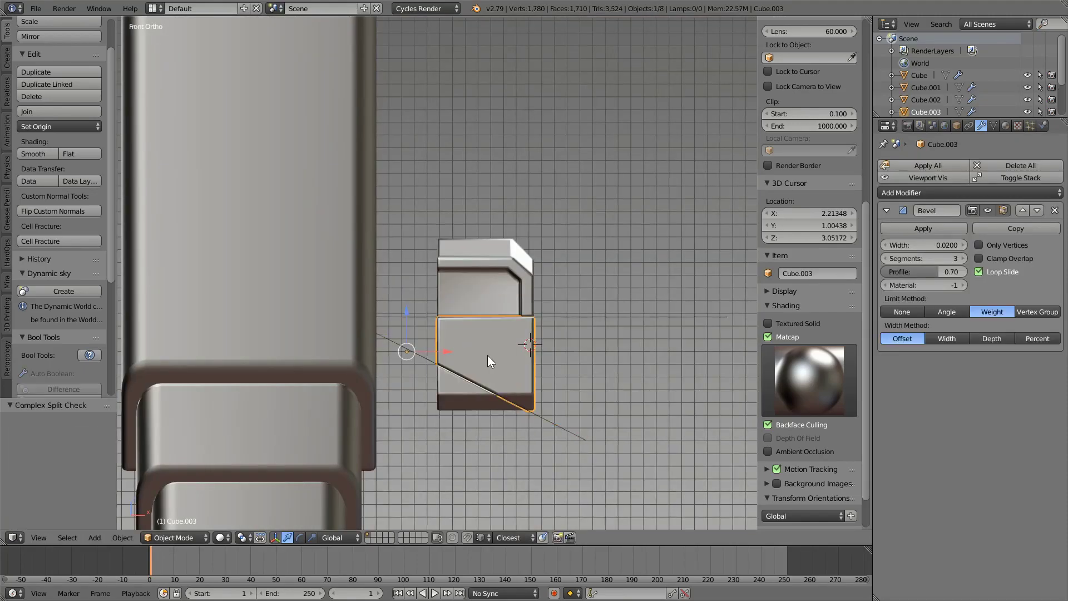
pyautogui.press('Tab')
pyautogui.moveTo(505, 406)
pyautogui.mouseDown(button='middle')
pyautogui.moveTo(542, 340)
pyautogui.moveTo(412, 534)
pyautogui.moveTo(371, 523)
pyautogui.mouseUp(button='middle')
# Inset the wedge's front face, push it inward, and shrink it slightly.
pyautogui.press('a')
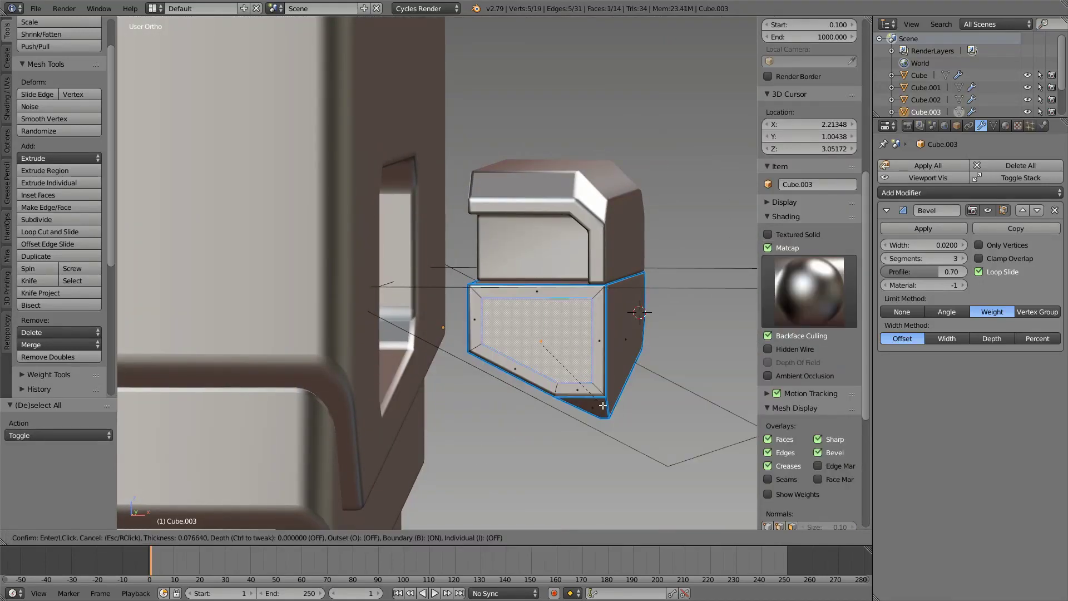
pyautogui.click(601, 406)
pyautogui.moveTo(601, 406); pyautogui.dragTo(476, 404, button='middle')
pyautogui.click(381, 410)
pyautogui.moveTo(381, 409)
pyautogui.mouseDown(button='middle')
pyautogui.moveTo(338, 397)
pyautogui.moveTo(438, 367)
pyautogui.moveTo(345, 525)
pyautogui.mouseUp(button='middle')
pyautogui.press('s')
pyautogui.click(350, 400)
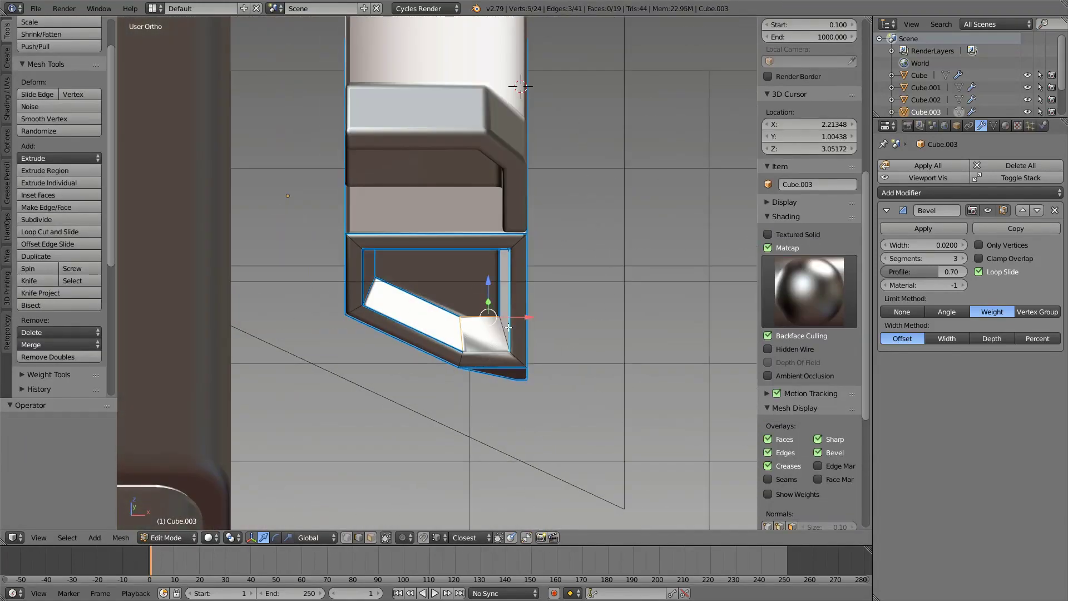
# Apply Hard Ops CSharpen bevel sharpening to the wedge piece.
pyautogui.click(484, 359)
pyautogui.moveTo(484, 358)
pyautogui.mouseDown(button='middle')
pyautogui.moveTo(486, 416)
pyautogui.moveTo(486, 352)
pyautogui.moveTo(452, 356)
pyautogui.moveTo(453, 335)
pyautogui.mouseUp(button='middle')
pyautogui.press('Tab')
pyautogui.press('Tab')
pyautogui.press('Tab')
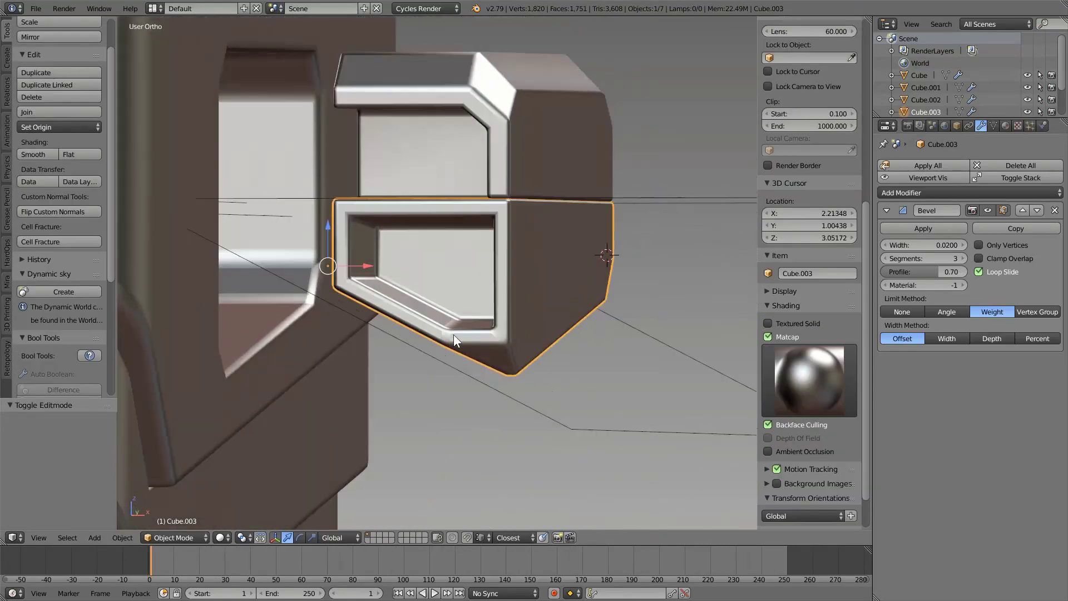
pyautogui.click(503, 305)
pyautogui.press('q')
pyautogui.click(535, 515)
# Delete the leftover helper object.
pyautogui.press('Tab')
pyautogui.moveTo(535, 516); pyautogui.dragTo(481, 369, button='middle')
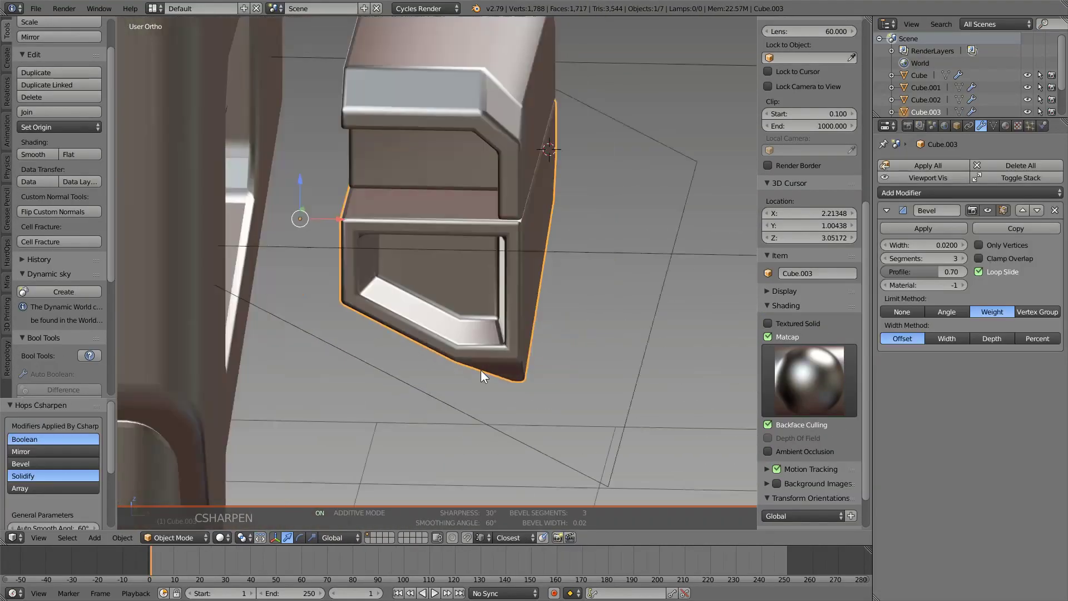
pyautogui.press('q')
pyautogui.click(458, 325)
pyautogui.press('Tab')
pyautogui.press('KP_1')
# Select the wedge piece Cube.003 and sharpen its edges with the HardOps menu.
pyautogui.scroll(2, 479, 315)
pyautogui.press('Delete')
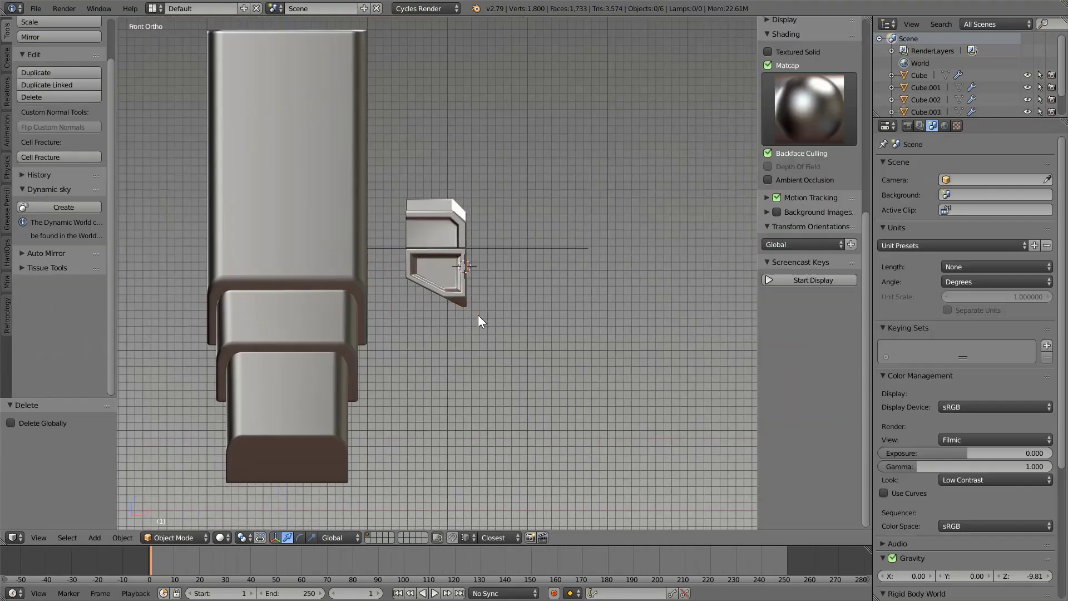
pyautogui.rightClick(456, 278)
pyautogui.moveTo(457, 279)
pyautogui.mouseDown(button='middle')
pyautogui.moveTo(471, 253)
pyautogui.moveTo(425, 310)
pyautogui.moveTo(433, 311)
pyautogui.mouseUp(button='middle')
pyautogui.press('Tab')
pyautogui.press('z')
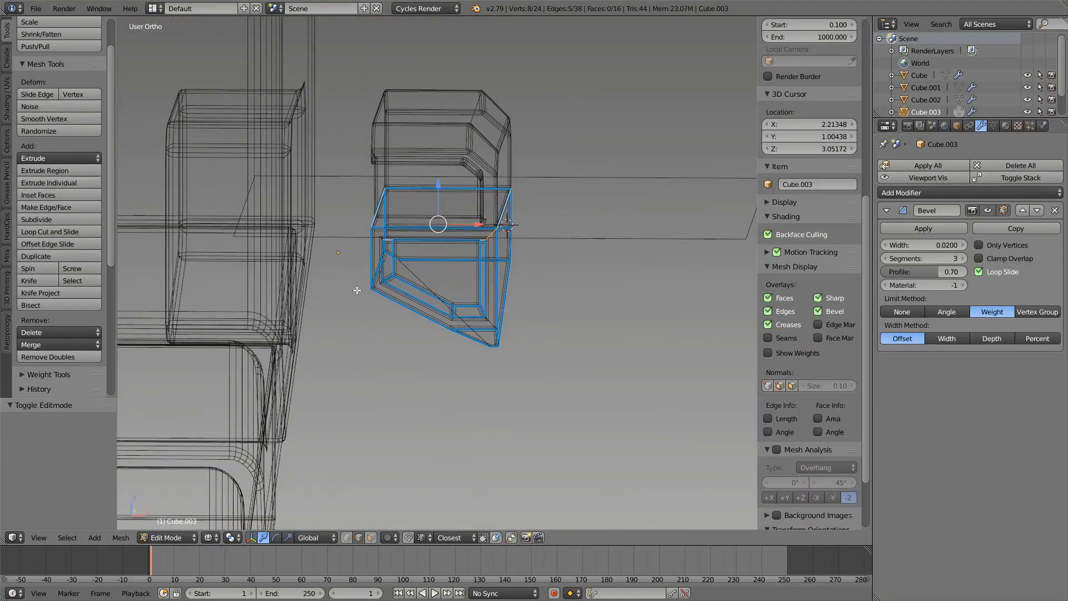
pyautogui.press('z')
pyautogui.press('Tab')
pyautogui.moveTo(352, 328); pyautogui.dragTo(440, 292, button='middle')
pyautogui.press('q')
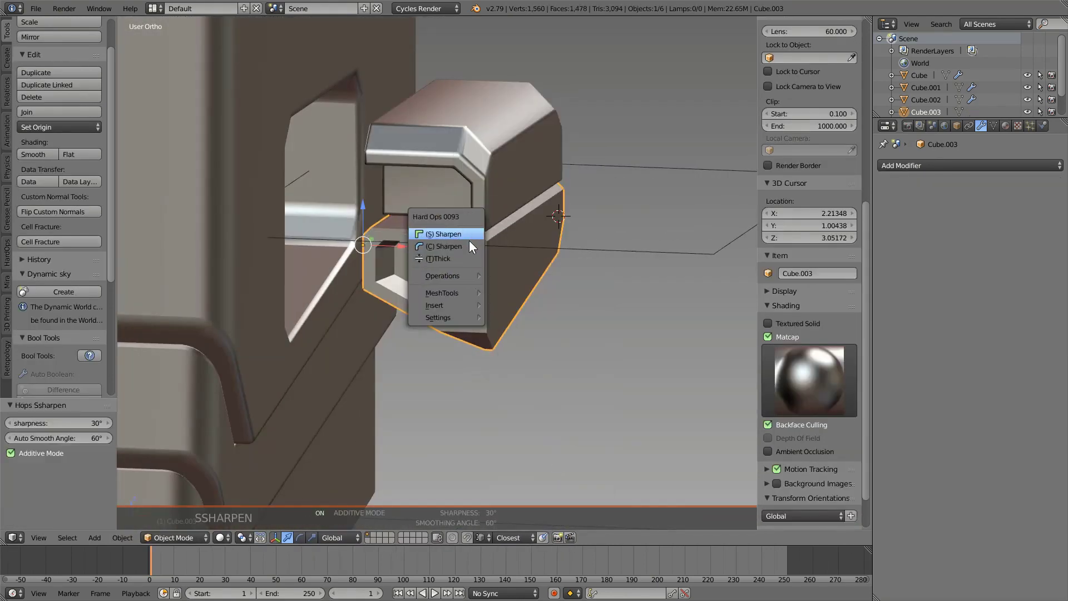
pyautogui.click(470, 246)
# Isolate the wedge in local view and inspect its mesh from several angles in Edit Mode.
pyautogui.press('KP_Divide')
pyautogui.press('Tab')
pyautogui.press('a')
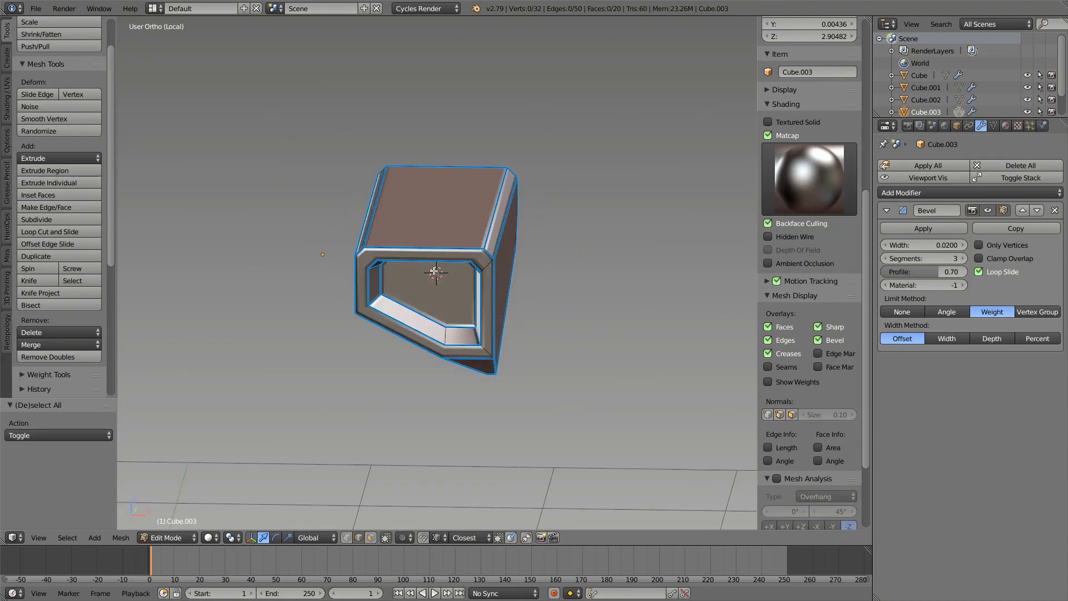
pyautogui.moveTo(436, 254); pyautogui.dragTo(533, 230, button='middle')
pyautogui.moveTo(647, 208); pyautogui.dragTo(511, 166, button='middle')
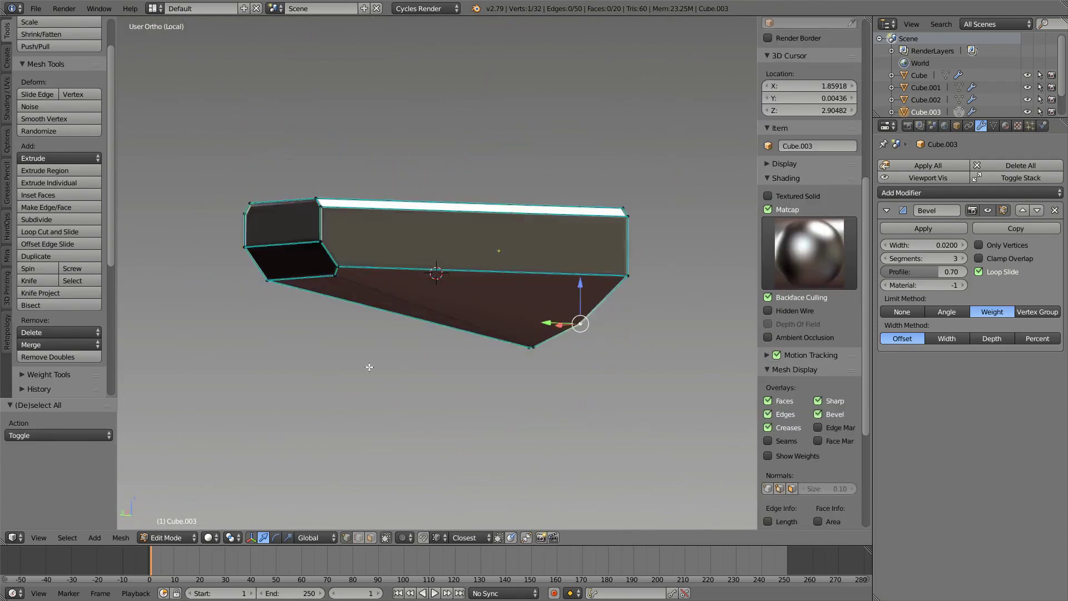
pyautogui.moveTo(370, 355)
pyautogui.mouseDown(button='middle')
pyautogui.moveTo(307, 326)
pyautogui.moveTo(548, 405)
pyautogui.mouseUp(button='middle')
pyautogui.press('a')
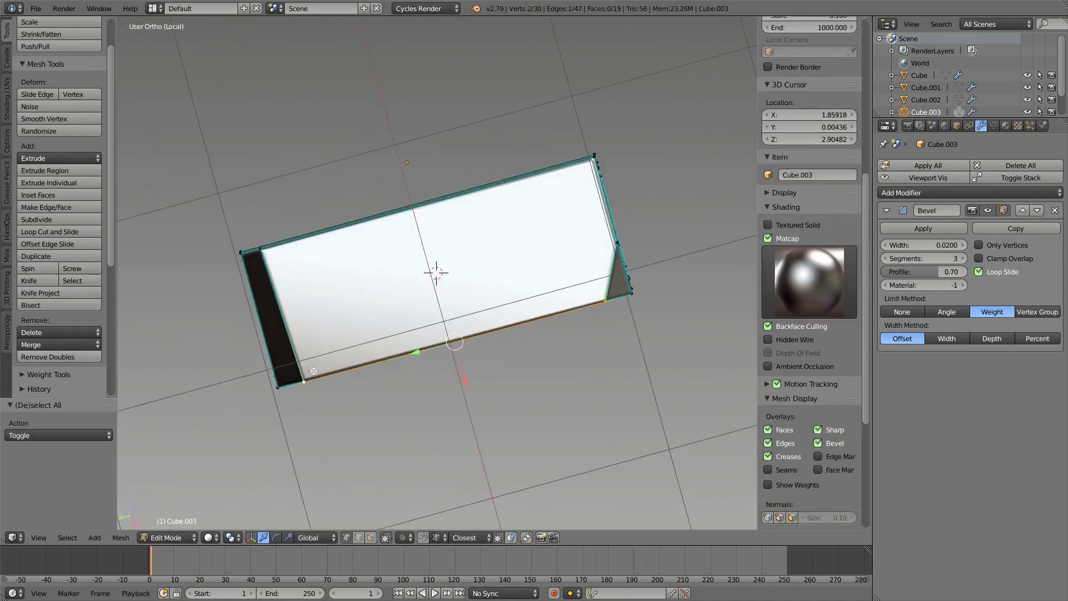
pyautogui.press('a')
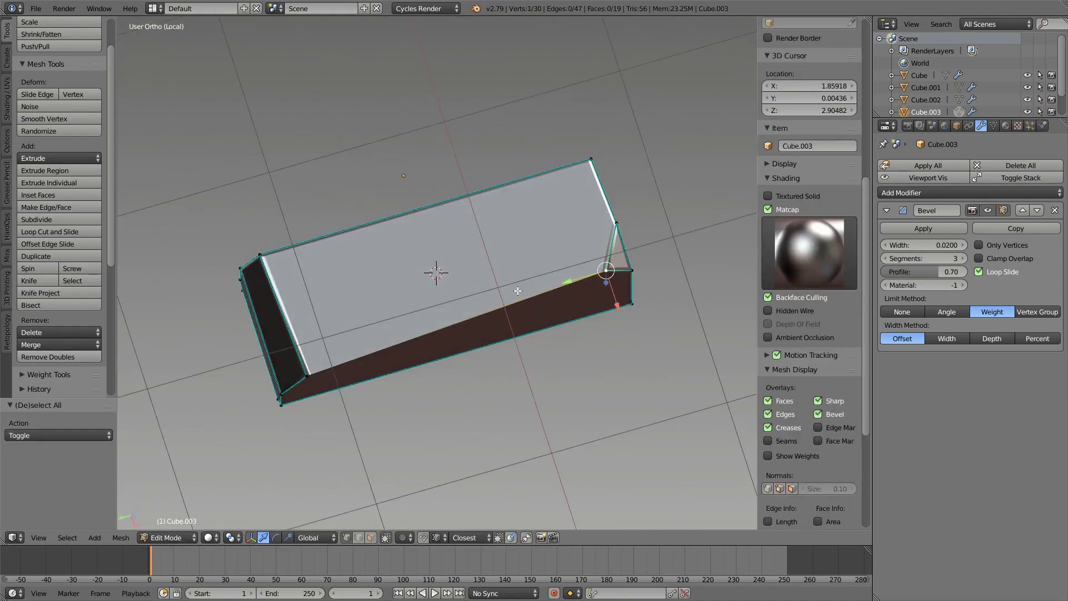
pyautogui.moveTo(314, 371); pyautogui.dragTo(523, 300, button='middle')
pyautogui.press('KP_7')
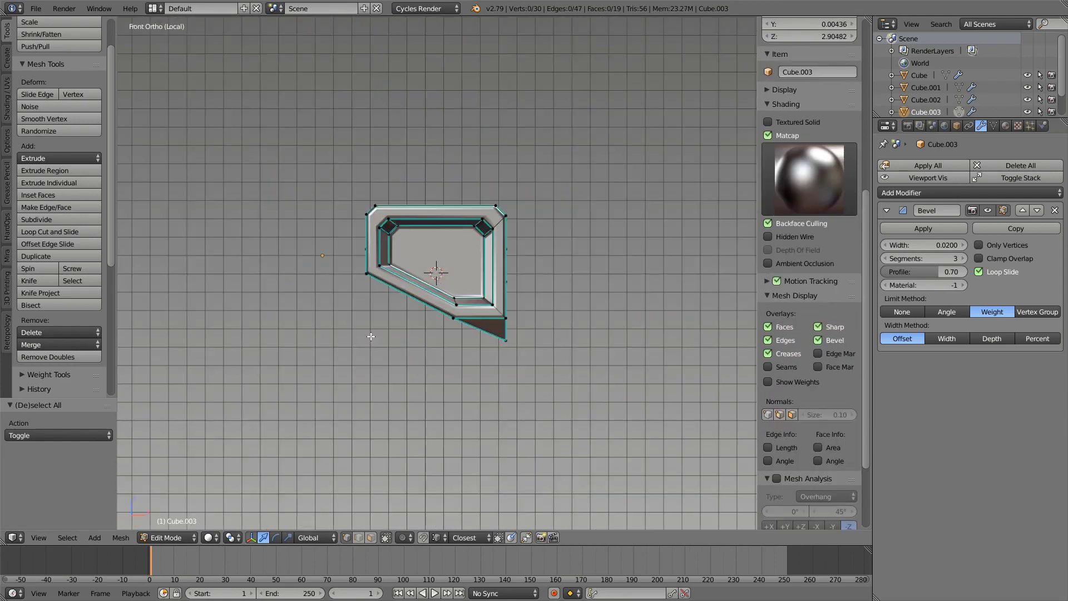
pyautogui.press('ctrl+KP_7')
pyautogui.press('KP_1')
pyautogui.moveTo(369, 333); pyautogui.dragTo(444, 257, button='middle')
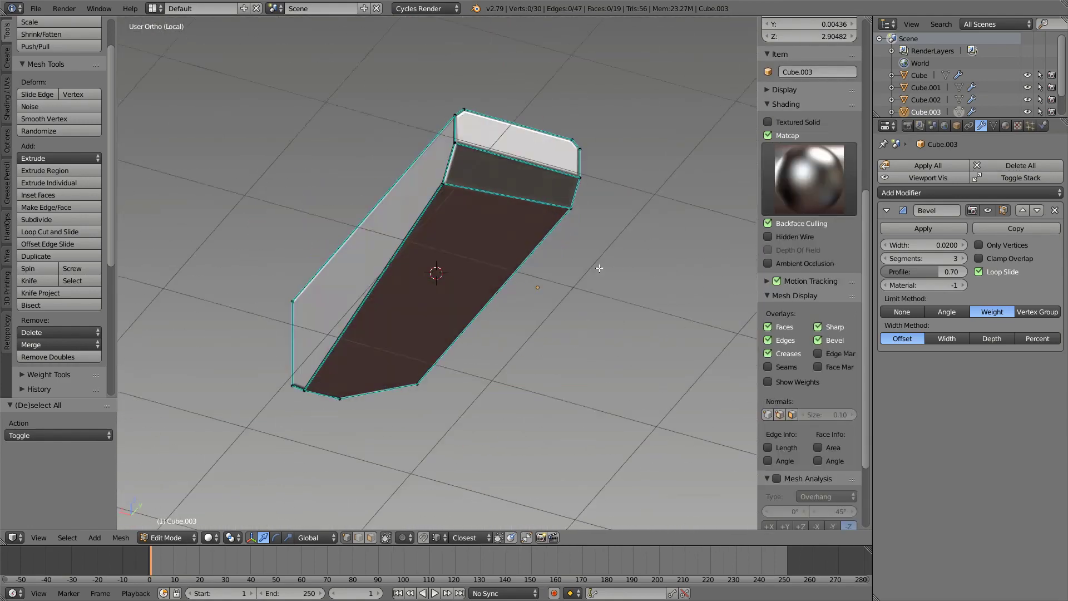
pyautogui.moveTo(599, 267); pyautogui.dragTo(445, 223, button='middle')
# Move one corner vertex of the wedge, then check it from the front in wireframe.
pyautogui.rightClick(425, 211)
pyautogui.click(318, 378)
pyautogui.press('a')
pyautogui.moveTo(318, 378)
pyautogui.mouseDown(button='middle')
pyautogui.moveTo(251, 341)
pyautogui.moveTo(494, 309)
pyautogui.mouseUp(button='middle')
pyautogui.rightClick(494, 309)
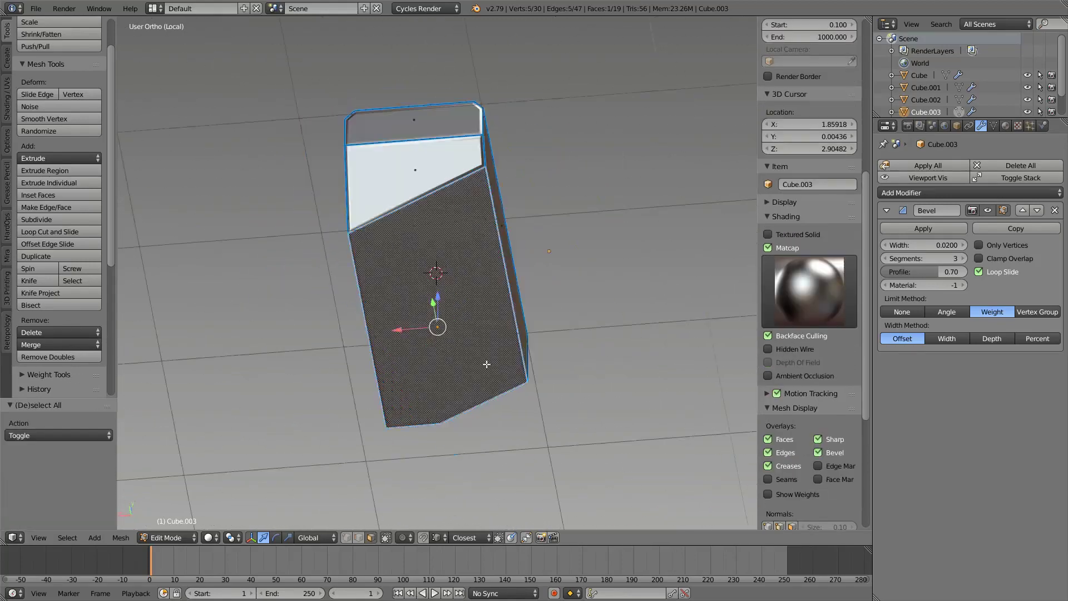
pyautogui.press('KP_1')
pyautogui.press('z')
pyautogui.scroll(2, 456, 385)
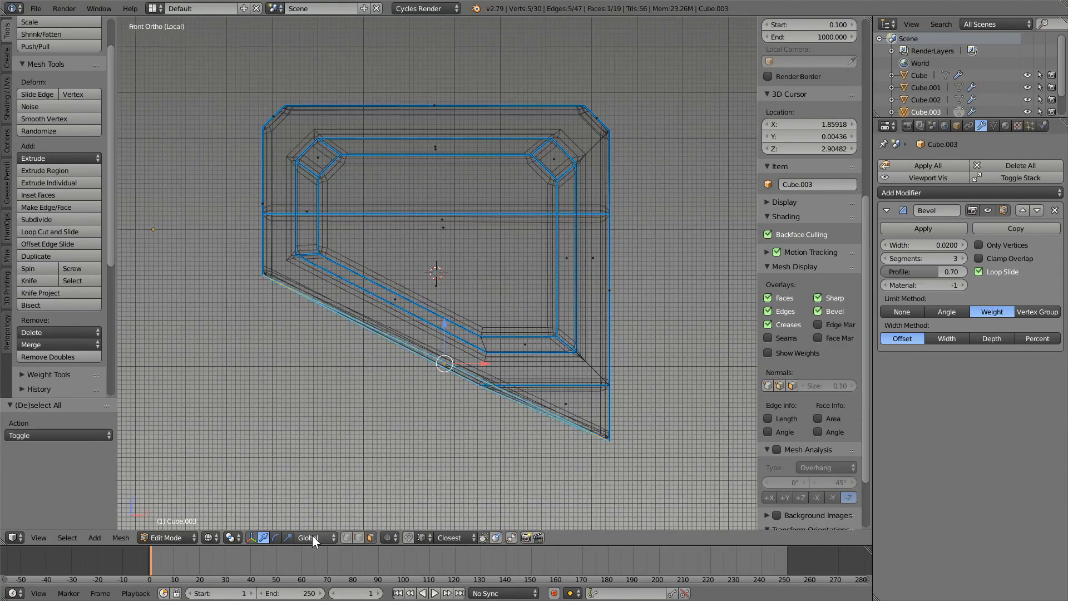
pyautogui.scroll(1, 145, 334)
pyautogui.scroll(2, 78, 260)
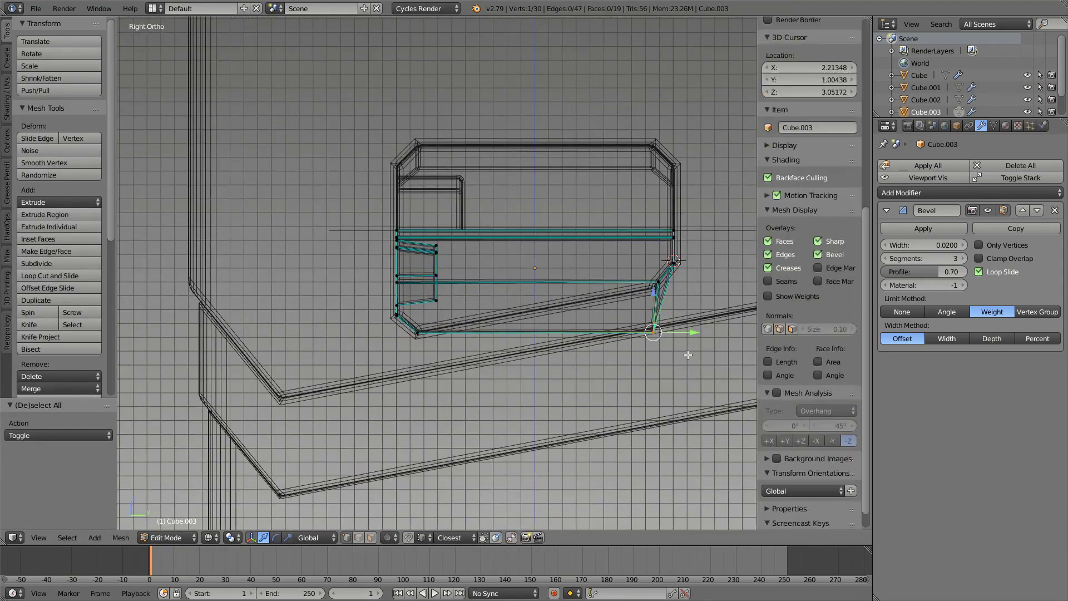
pyautogui.press('z')
# Re-isolate the wedge and return to editing its mesh from a side angle.
pyautogui.press('Tab')
pyautogui.moveTo(653, 271); pyautogui.dragTo(433, 299, button='middle')
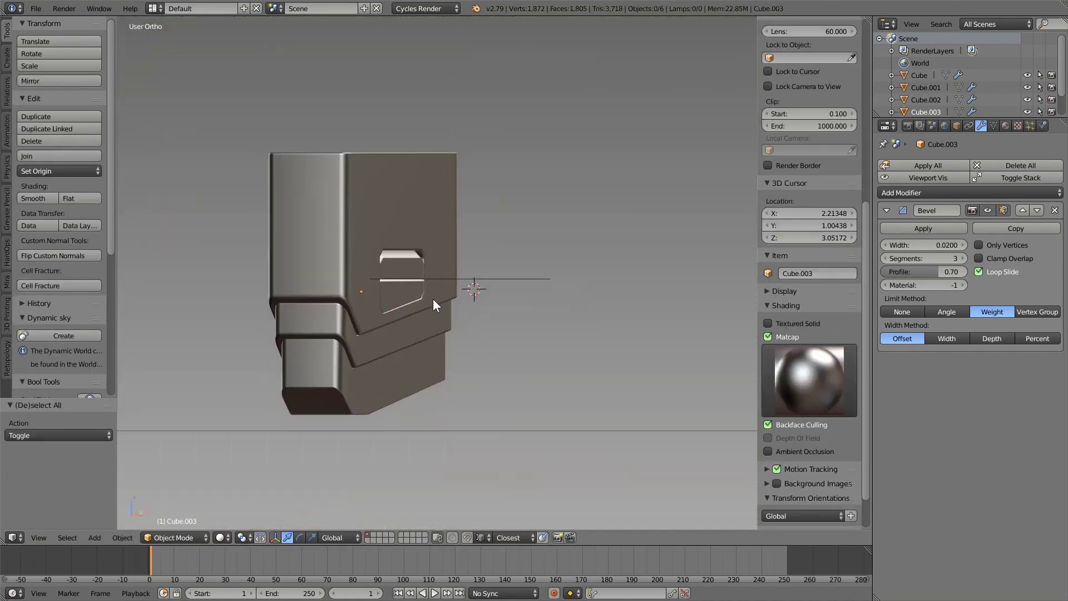
pyautogui.moveTo(506, 322)
pyautogui.mouseDown(button='middle')
pyautogui.moveTo(559, 327)
pyautogui.moveTo(353, 290)
pyautogui.mouseUp(button='middle')
pyautogui.press('KP_Divide')
pyautogui.press('Tab')
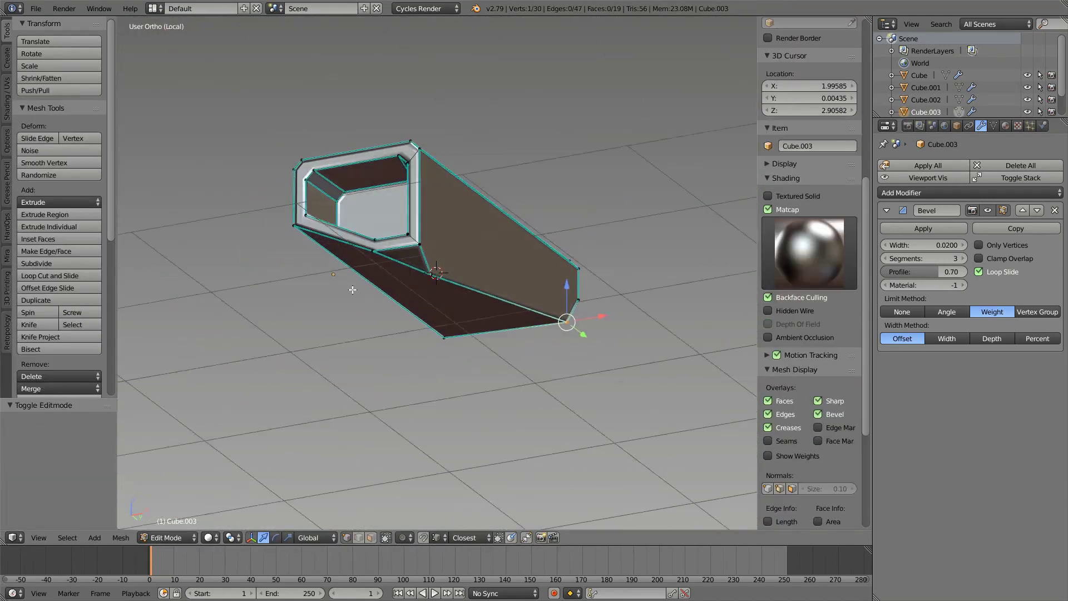
pyautogui.moveTo(430, 245); pyautogui.dragTo(459, 247, button='middle')
pyautogui.moveTo(464, 338); pyautogui.dragTo(287, 357, button='middle')
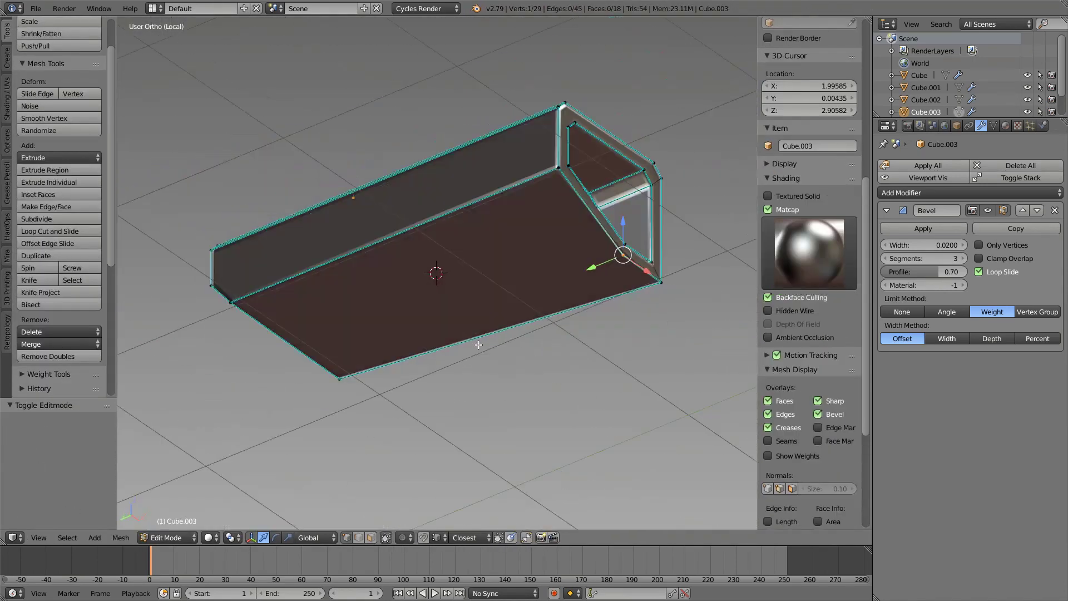
pyautogui.moveTo(478, 345); pyautogui.dragTo(293, 302, button='middle')
# Knife-cut a new edge across the wedge's bottom face.
pyautogui.press('k')
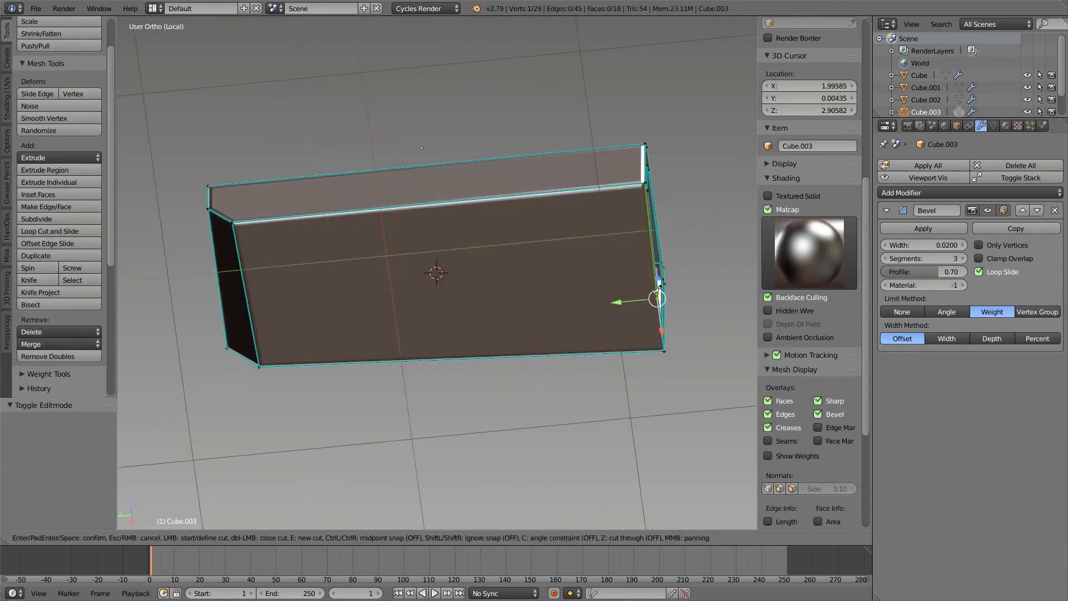
pyautogui.moveTo(569, 305); pyautogui.dragTo(441, 218, button='middle')
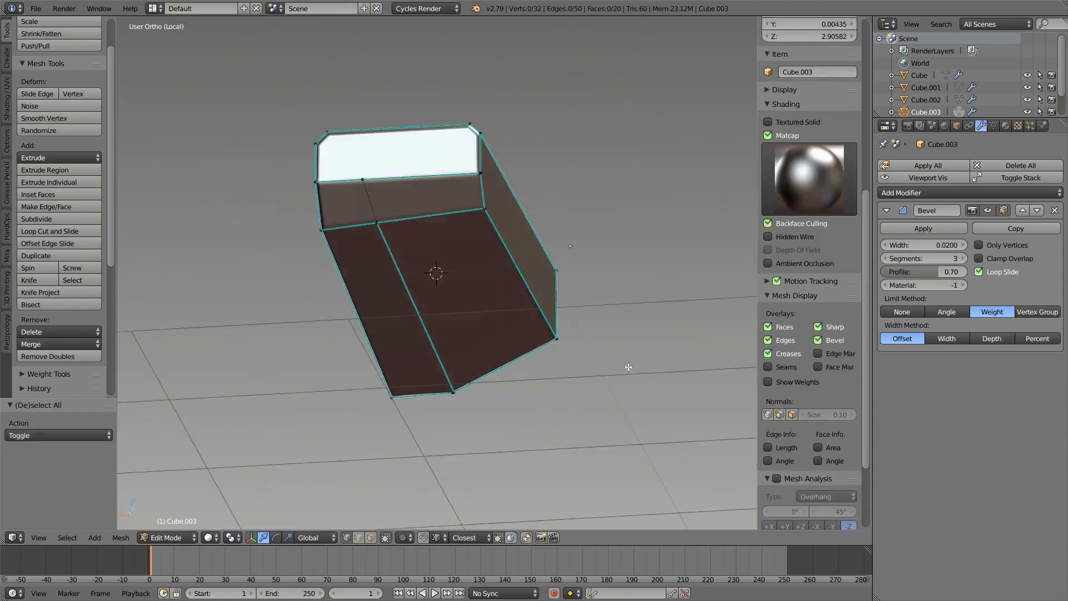
pyautogui.press('Tab')
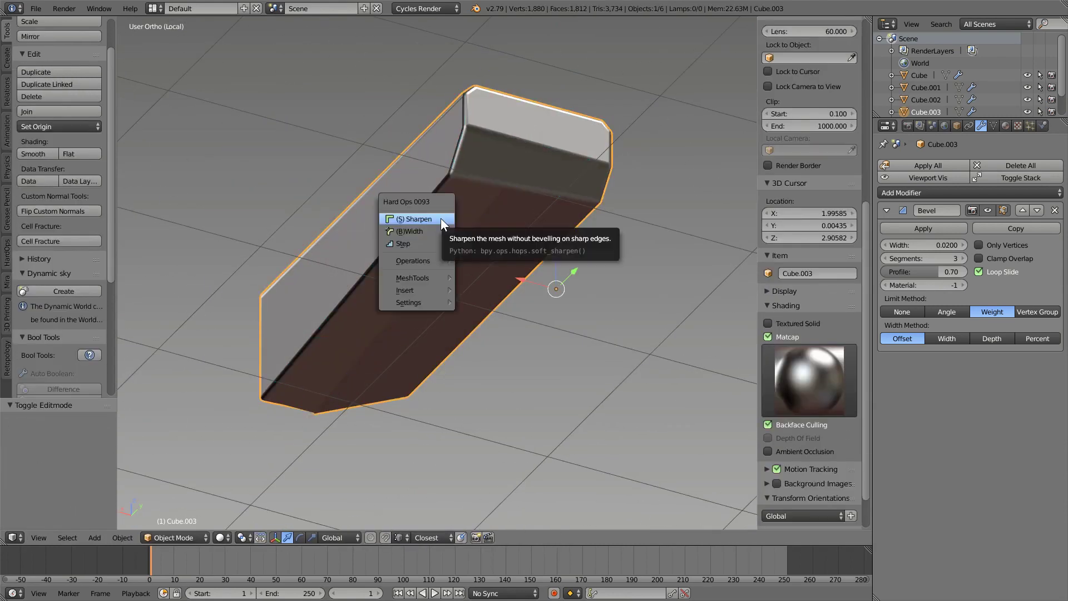
pyautogui.moveTo(440, 218); pyautogui.dragTo(473, 277, button='middle')
pyautogui.press('Tab')
# Move the inner-corner vertex along X onto its overlapping duplicate.
pyautogui.rightClick(444, 289)
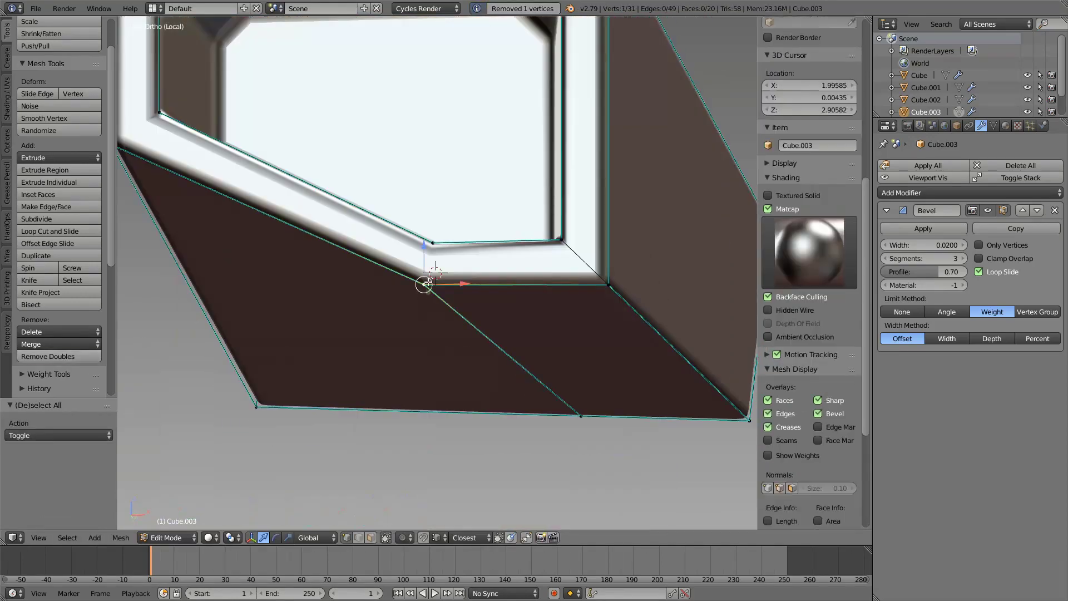
pyautogui.press('g')
pyautogui.press('x')
pyautogui.click(438, 265)
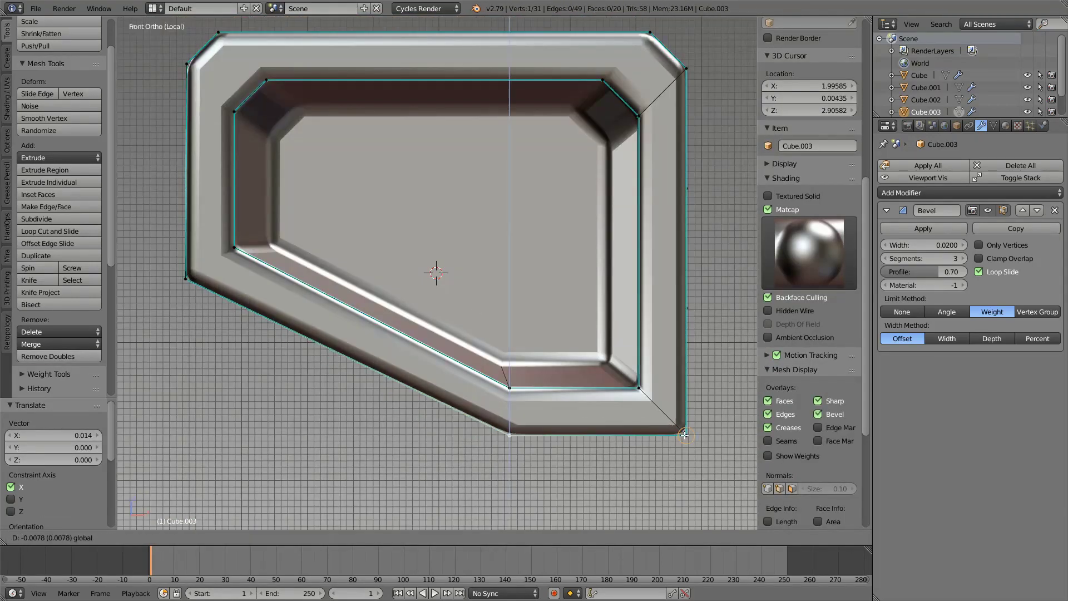
pyautogui.press('Tab')
pyautogui.moveTo(479, 441)
pyautogui.mouseDown(button='middle')
pyautogui.moveTo(400, 380)
pyautogui.moveTo(361, 193)
pyautogui.mouseUp(button='middle')
pyautogui.press('Tab')
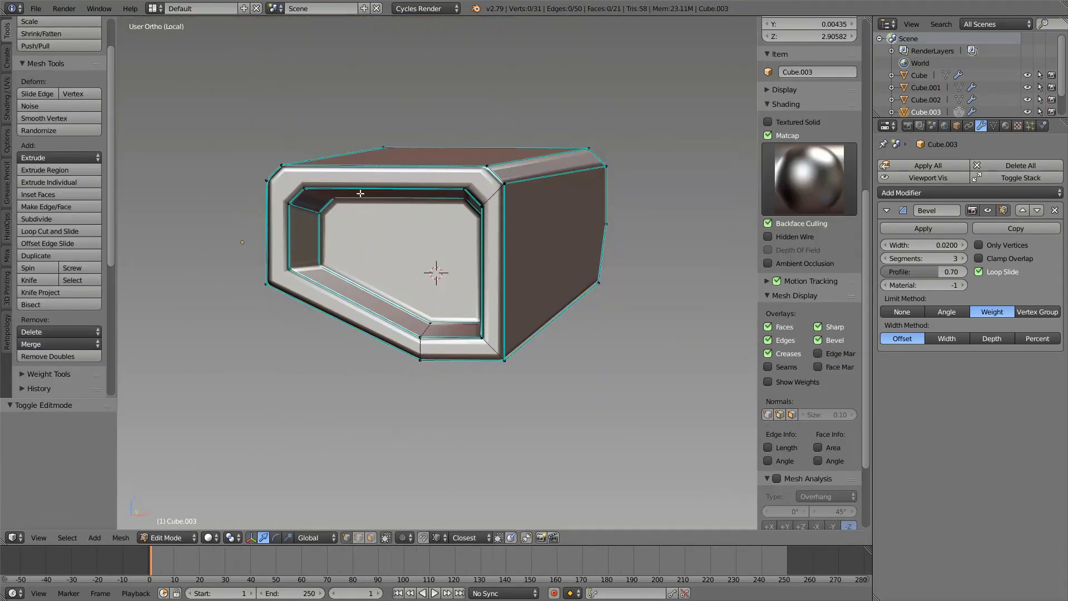
pyautogui.moveTo(390, 345)
pyautogui.mouseDown(button='middle')
pyautogui.moveTo(365, 327)
pyautogui.moveTo(350, 360)
pyautogui.moveTo(513, 387)
pyautogui.mouseUp(button='middle')
pyautogui.press('Tab')
pyautogui.press('Tab')
pyautogui.press('Tab')
pyautogui.press('Tab')
pyautogui.press('Tab')
# Vertex-slide a corner vertex along its edge, checking it from the right side.
pyautogui.scroll(-3, 534, 342)
pyautogui.scroll(3, 385, 277)
pyautogui.moveTo(534, 341)
pyautogui.mouseDown(button='middle')
pyautogui.moveTo(385, 277)
pyautogui.moveTo(192, 278)
pyautogui.mouseUp(button='middle')
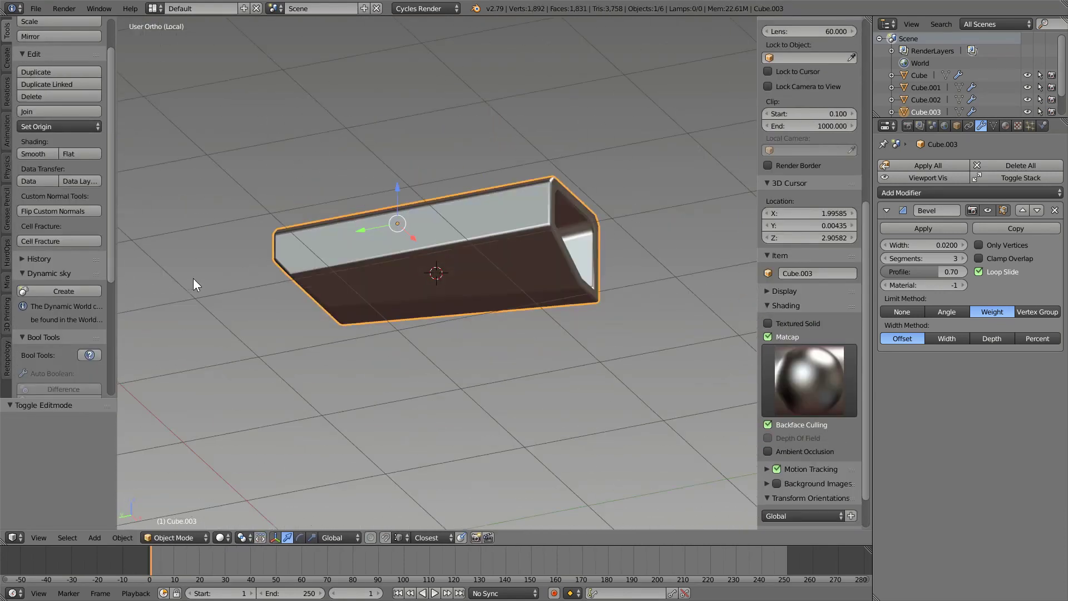
pyautogui.press('Tab')
pyautogui.moveTo(105, 298)
pyautogui.mouseDown(button='middle')
pyautogui.moveTo(362, 260)
pyautogui.moveTo(410, 265)
pyautogui.moveTo(384, 241)
pyautogui.moveTo(389, 267)
pyautogui.mouseUp(button='middle')
pyautogui.hotkey('shift', 'v')
pyautogui.click(362, 261)
pyautogui.press('KP_3')
pyautogui.scroll(4, 522, 301)
pyautogui.moveTo(521, 301); pyautogui.dragTo(445, 278, button='middle')
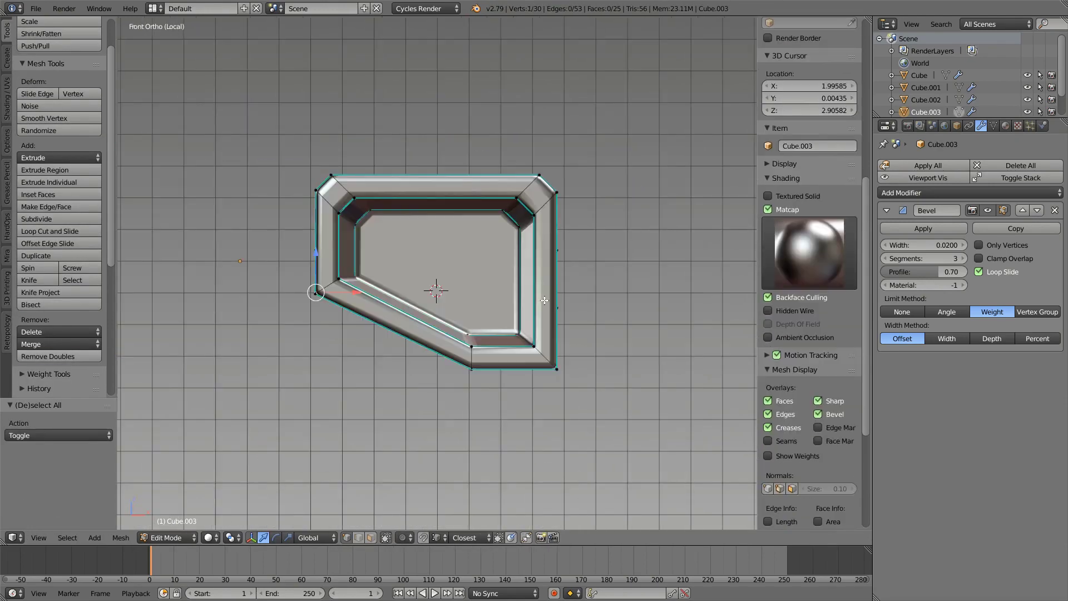
pyautogui.press('KP_3')
# Select all vertices and run Remove Doubles to merge the duplicate vertex.
pyautogui.rightClick(589, 292)
pyautogui.press('z')
pyautogui.moveTo(612, 267); pyautogui.dragTo(419, 274, button='middle')
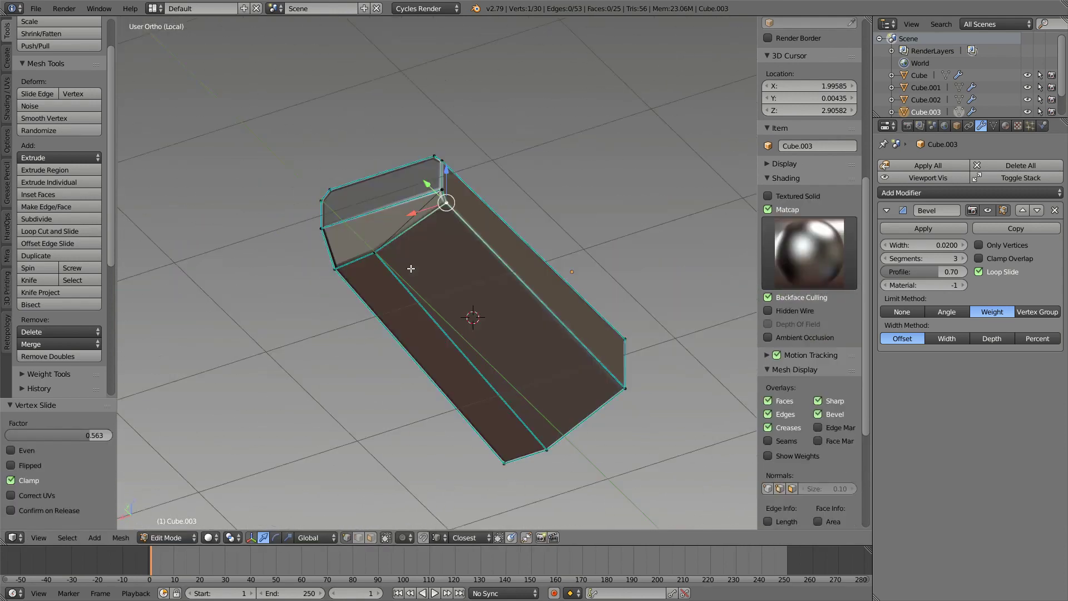
pyautogui.moveTo(484, 284); pyautogui.dragTo(326, 348, button='middle')
pyautogui.press('a')
pyautogui.press('w')
pyautogui.click(484, 334)
# Deselect all and check the wedge's fit in Right and Front ortho wireframe views.
pyautogui.press('a')
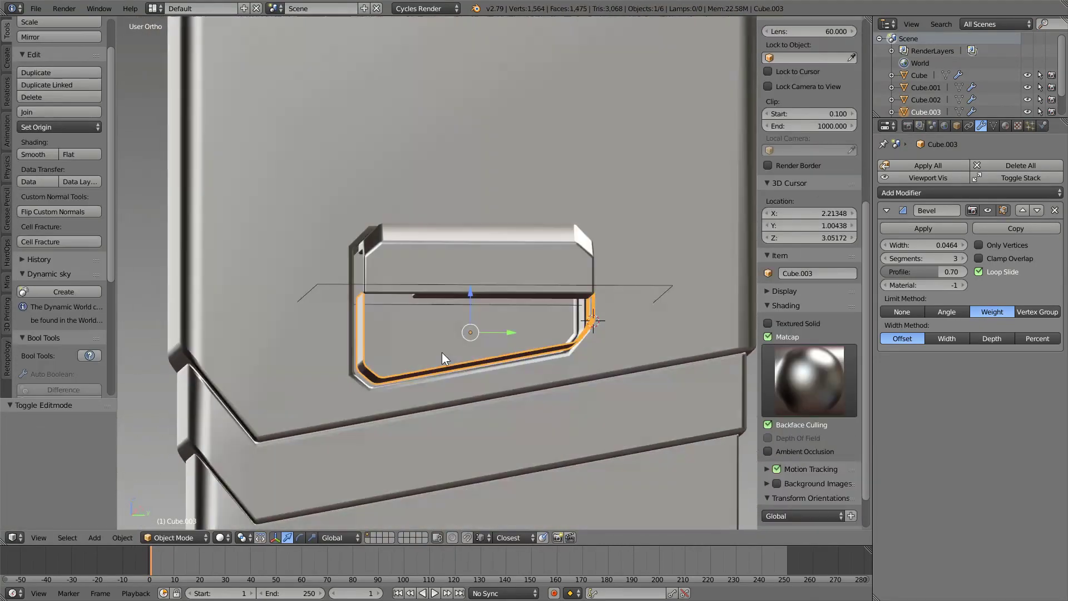
pyautogui.press('KP_3')
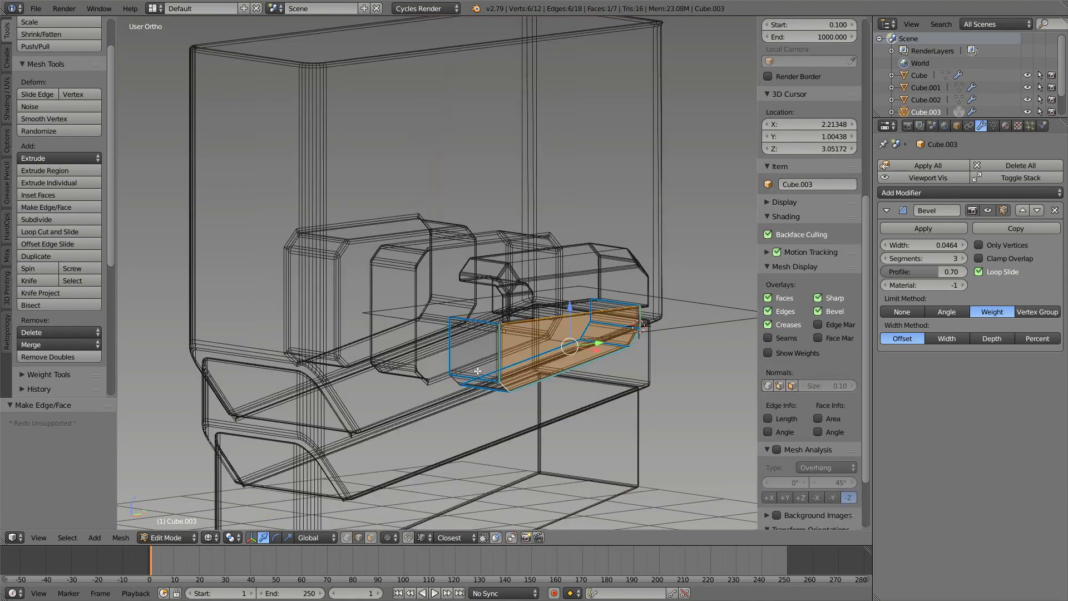
pyautogui.press('KP_1')
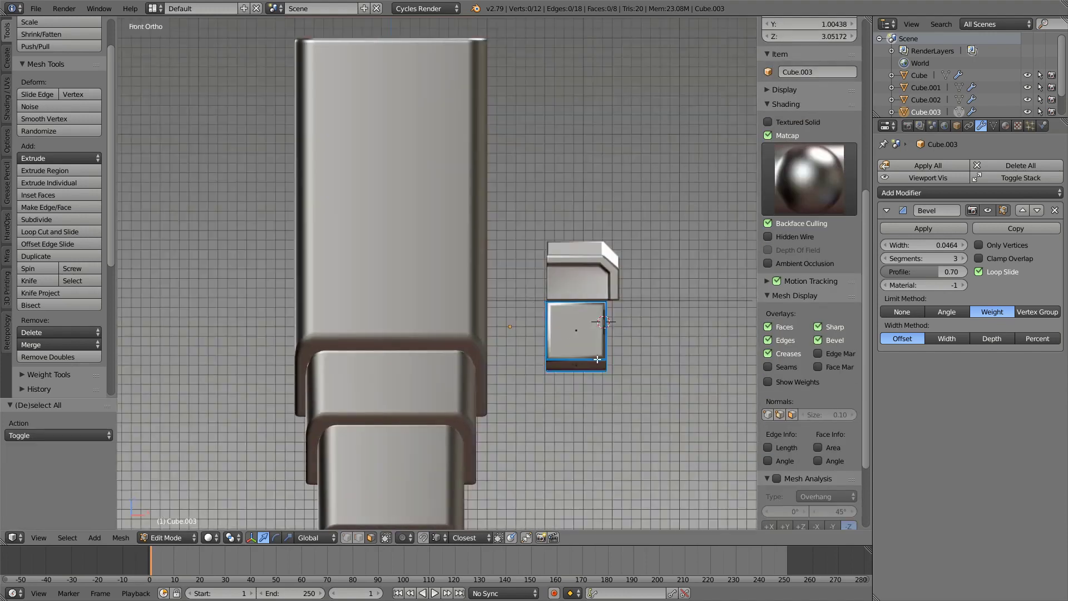
pyautogui.scroll(2, 545, 325)
pyautogui.press('z')
pyautogui.press('z')
pyautogui.moveTo(414, 502); pyautogui.dragTo(458, 398, button='middle')
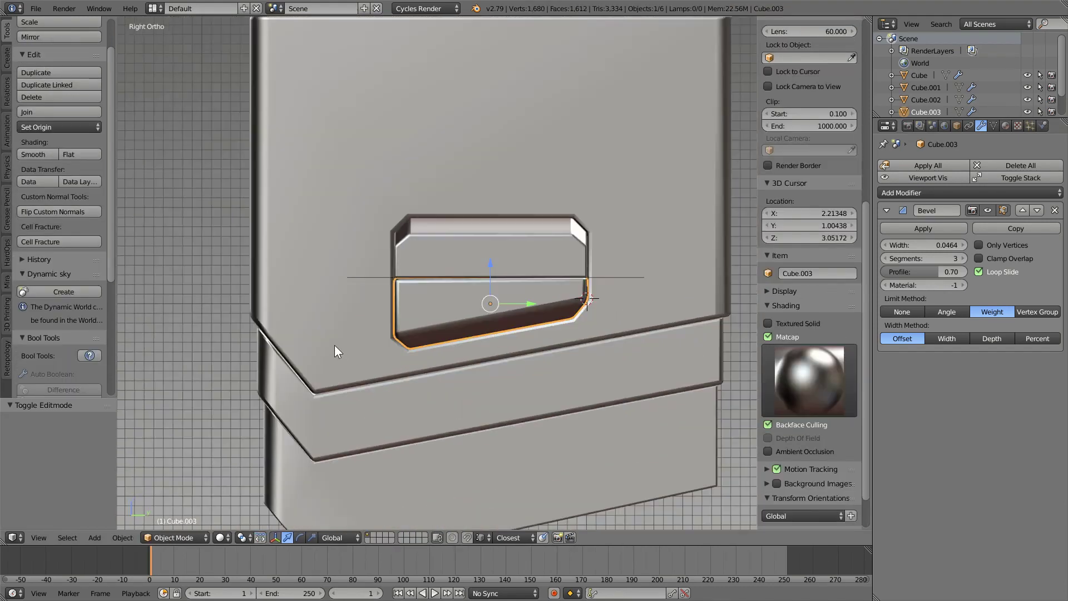
# Increase the wedge's bevel width and apply Cube.003's rotation and scale.
pyautogui.moveTo(335, 345); pyautogui.dragTo(402, 362, button='middle')
pyautogui.hotkey('ctrl', 'b')
pyautogui.click(339, 376)
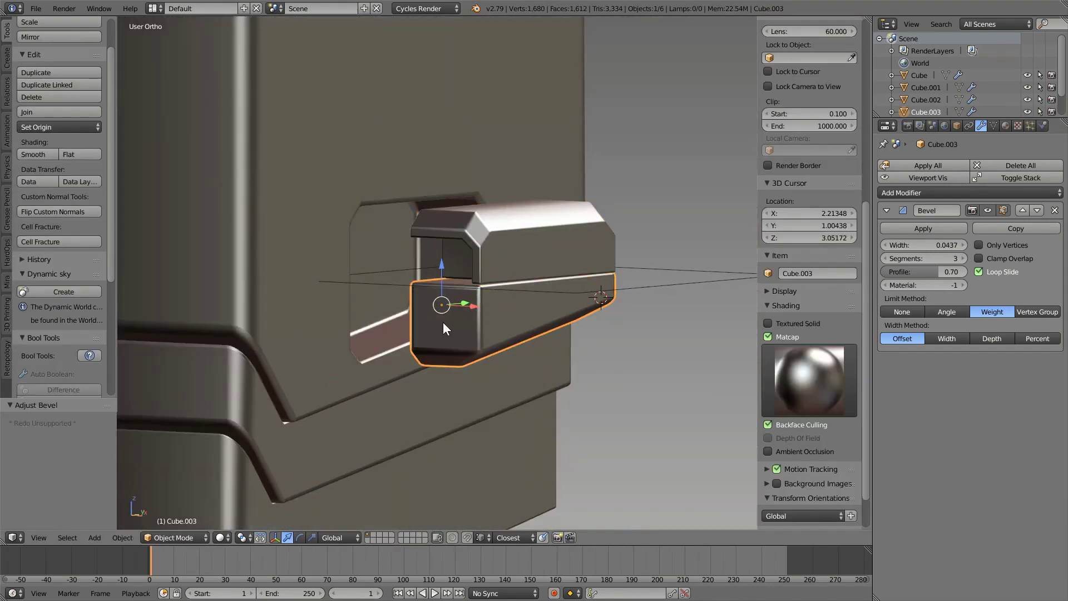
pyautogui.rightClick(443, 322)
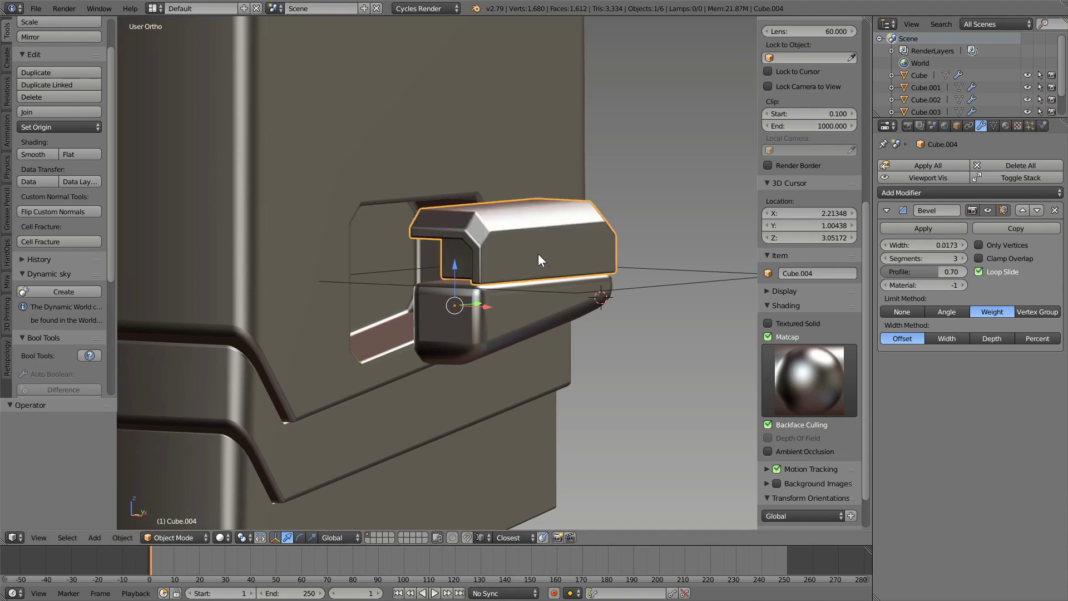
pyautogui.click(500, 305)
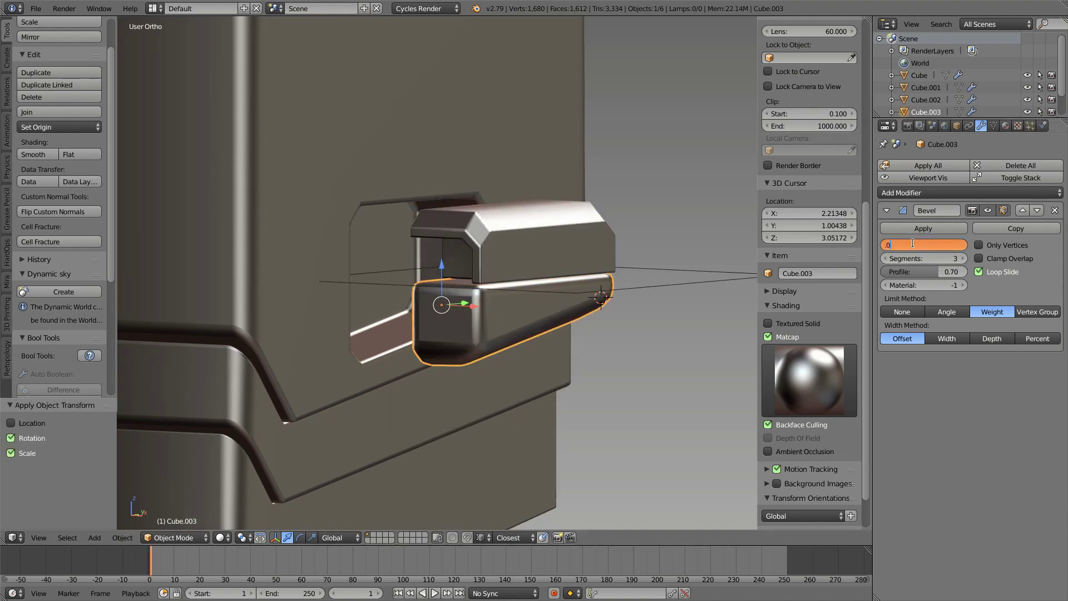
pyautogui.press('KP_1')
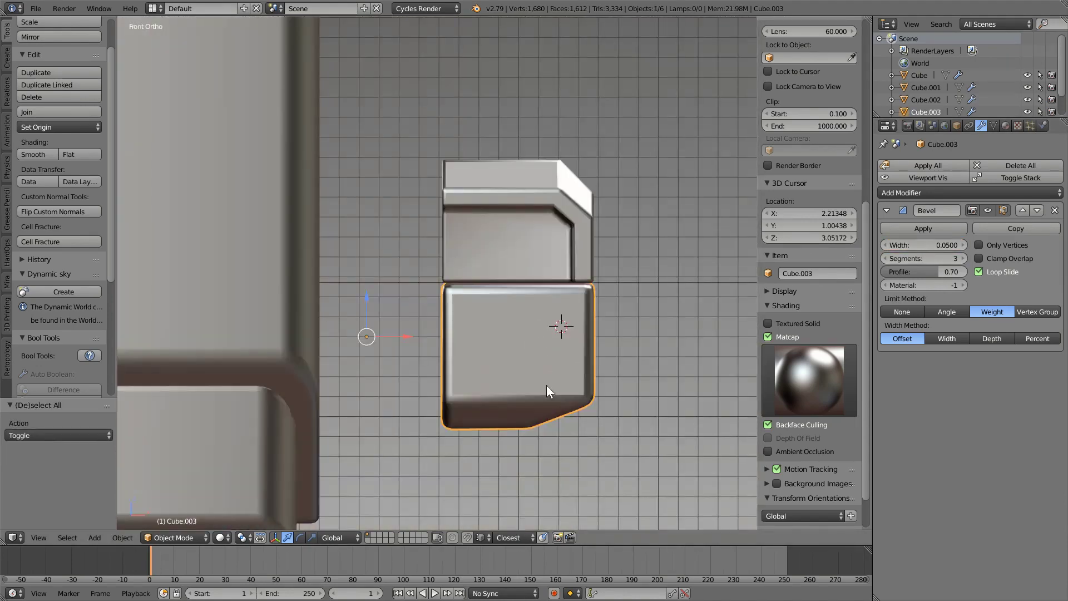
# Edge-slide a loop on the wedge's underside and move a vertex along Y.
pyautogui.press('Tab')
pyautogui.press('z')
pyautogui.press('a')
pyautogui.press('z')
pyautogui.press('a')
pyautogui.moveTo(520, 262)
pyautogui.mouseDown(button='middle')
pyautogui.moveTo(423, 245)
pyautogui.moveTo(387, 325)
pyautogui.moveTo(428, 317)
pyautogui.moveTo(373, 310)
pyautogui.mouseUp(button='middle')
pyautogui.keyDown('alt'); pyautogui.click(414, 256); pyautogui.keyUp('alt')
pyautogui.press('g')
pyautogui.press('g')
pyautogui.click(418, 251)
pyautogui.press('g')
pyautogui.press('y')
pyautogui.click(387, 326)
# Edit the base block in right-side wireframe view and merge its duplicate vertices.
pyautogui.press('a')
pyautogui.press('Tab')
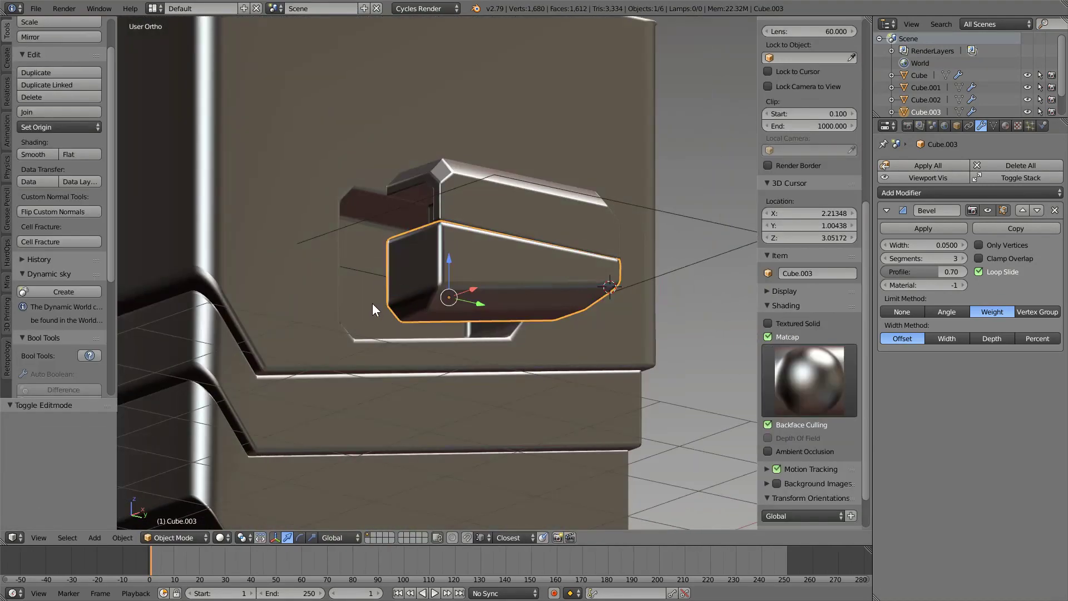
pyautogui.press('Tab')
pyautogui.press('KP_3')
pyautogui.press('z')
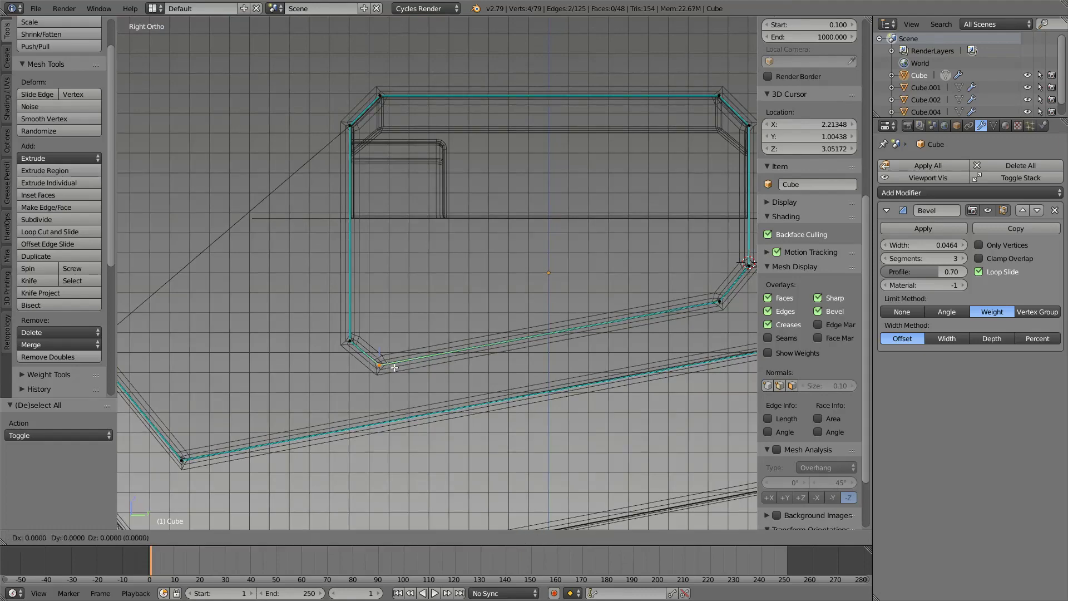
pyautogui.moveTo(340, 351); pyautogui.dragTo(223, 356, button='middle')
pyautogui.click(75, 357)
pyautogui.press('Tab')
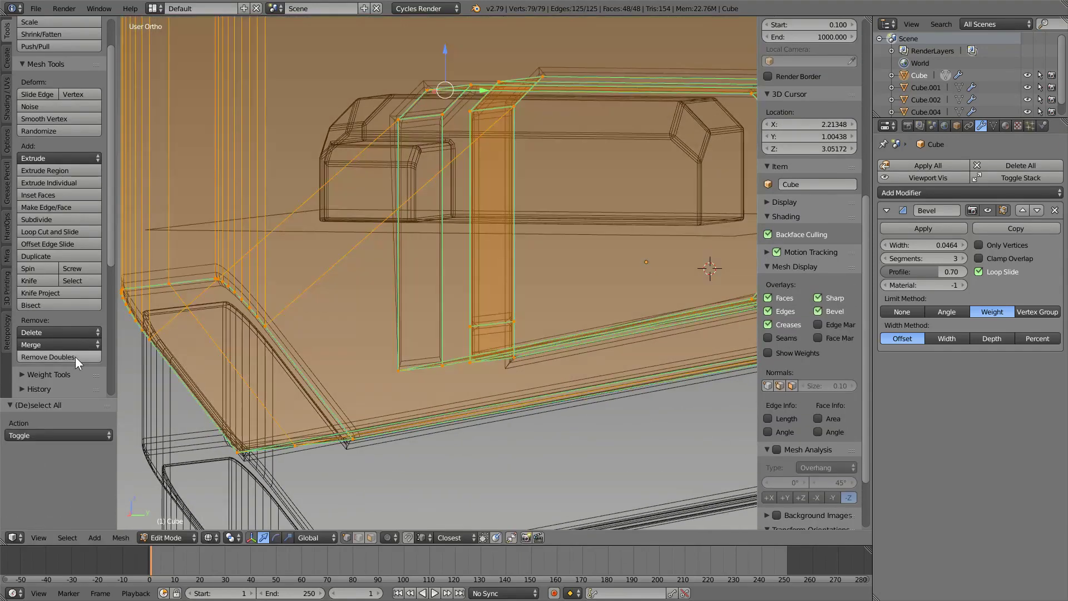
# Extrude the recess faces and move them into place.
pyautogui.press('Tab')
pyautogui.press('z')
pyautogui.moveTo(404, 327); pyautogui.dragTo(508, 298, button='middle')
pyautogui.press('e')
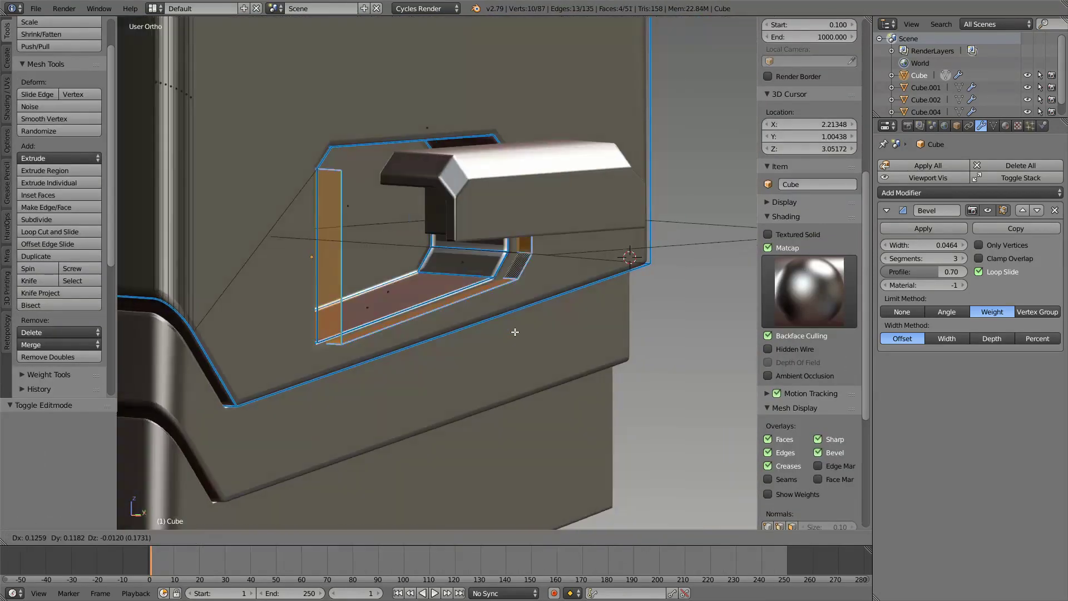
pyautogui.click(461, 295)
# Separate the extruded faces into Cube.003 and select the new piece.
pyautogui.press('Tab')
pyautogui.press('Tab')
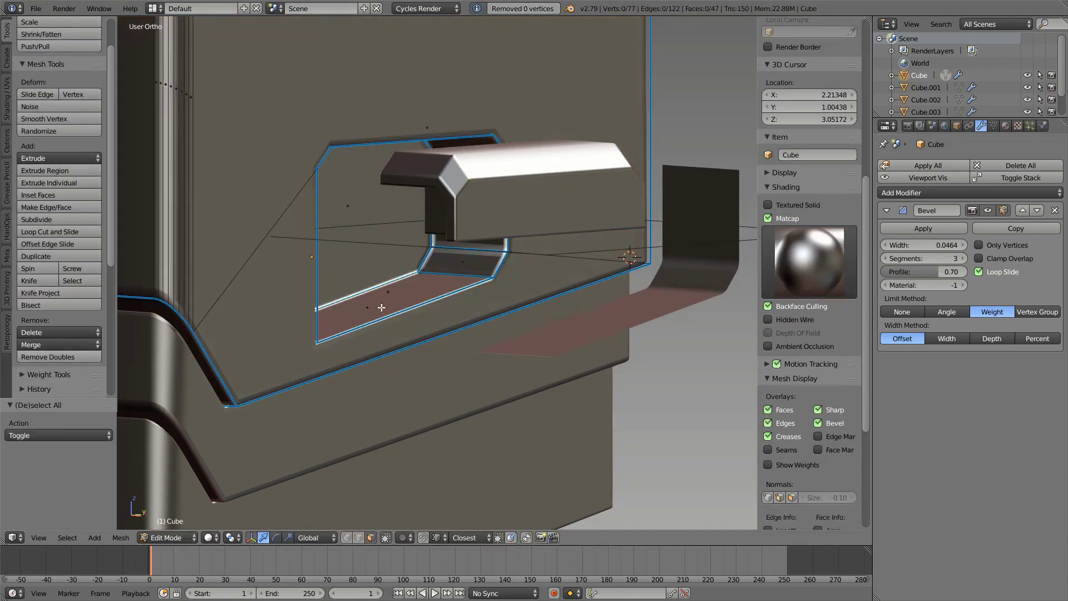
pyautogui.press('a')
pyautogui.press('z')
pyautogui.press('Tab')
pyautogui.press('z')
pyautogui.rightClick(525, 310)
pyautogui.moveTo(426, 298)
pyautogui.mouseDown(button='middle')
pyautogui.moveTo(526, 309)
pyautogui.moveTo(497, 280)
pyautogui.moveTo(279, 267)
pyautogui.mouseUp(button='middle')
pyautogui.press('Tab')
pyautogui.press('Tab')
pyautogui.press('Tab')
pyautogui.scroll(-3, 516, 275)
# Move the Cube.003 piece along X so it sits beneath the plug.
pyautogui.press('KP_1')
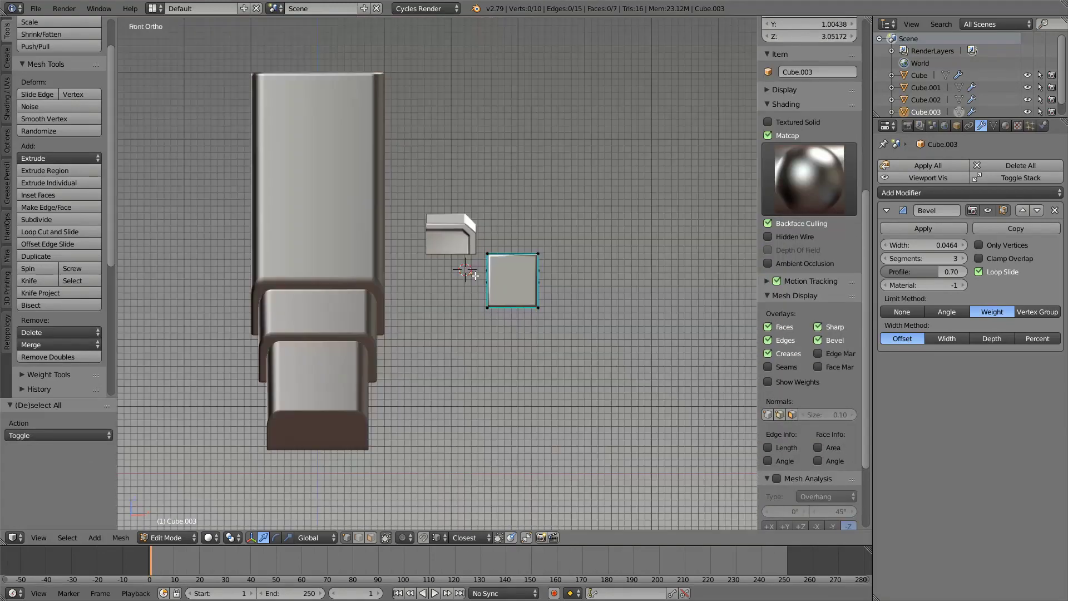
pyautogui.press('z')
pyautogui.press('a')
pyautogui.press('z')
pyautogui.press('a')
pyautogui.press('g')
pyautogui.press('x')
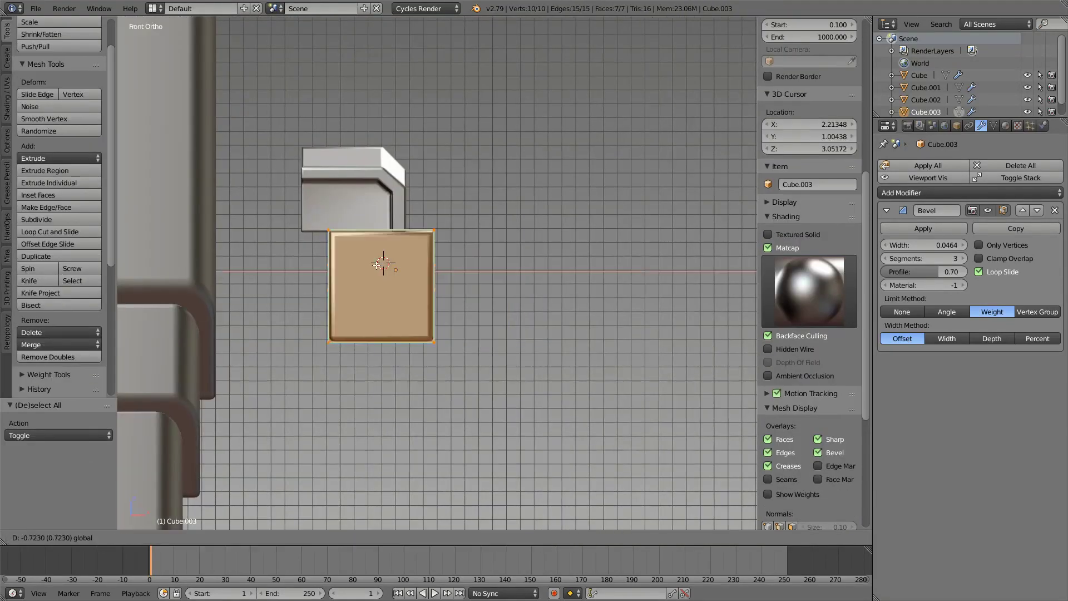
pyautogui.click(419, 272)
# Check the piece's bottom-right corner vertex, then add a Plane object.
pyautogui.press('a')
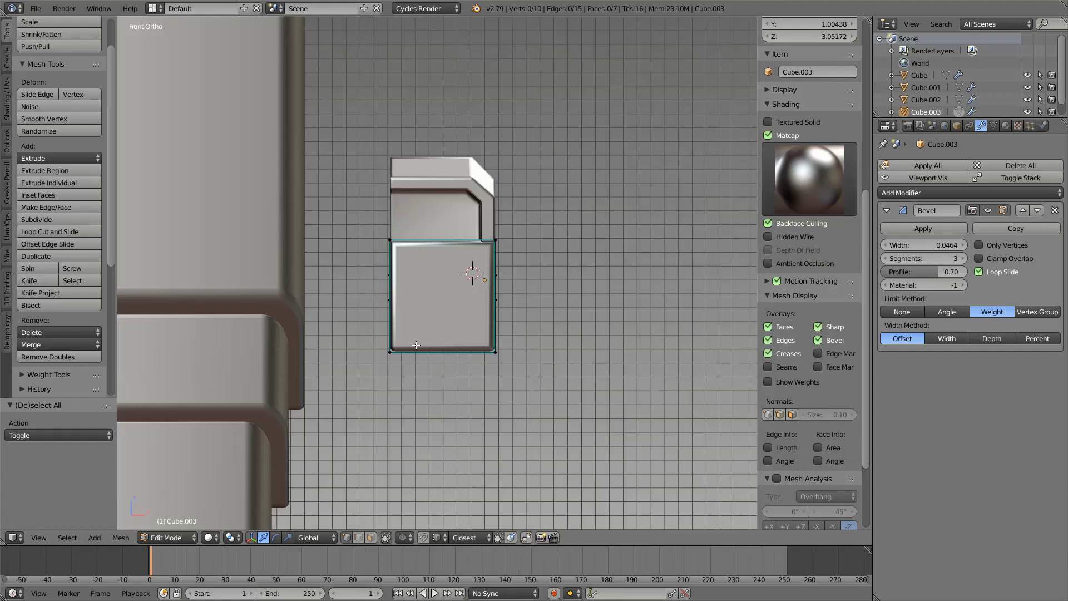
pyautogui.rightClick(494, 351)
pyautogui.moveTo(494, 352); pyautogui.dragTo(480, 387, button='middle')
pyautogui.press('z')
pyautogui.press('KP_1')
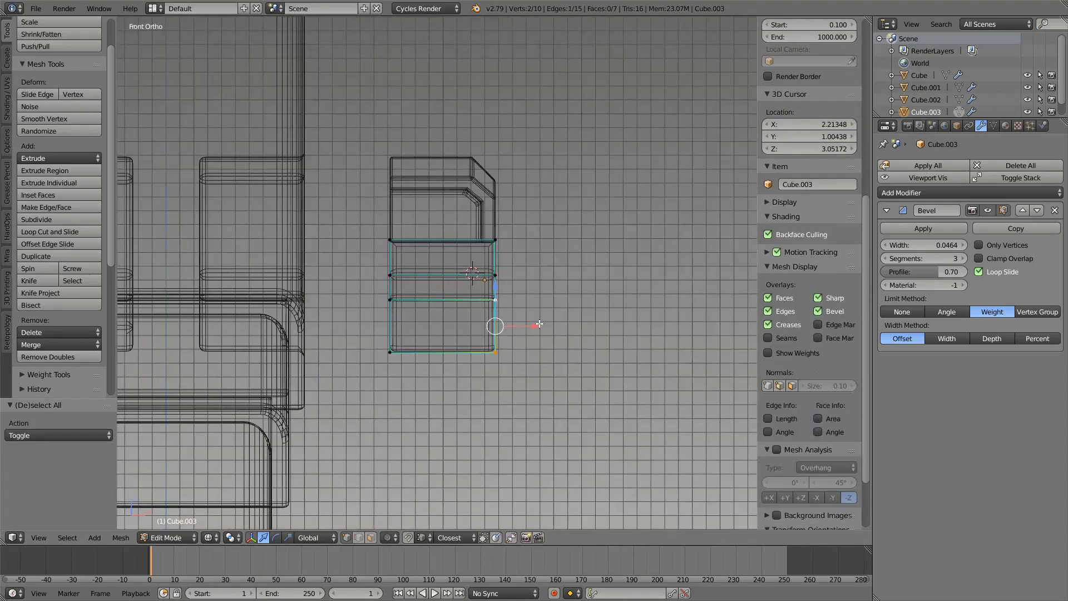
pyautogui.press('Tab')
pyautogui.press('space')
pyautogui.write('plane')
pyautogui.press('Return')
# Scale and rotate the new plane so it crosses the piece's lower right corner.
pyautogui.press('z')
pyautogui.moveTo(513, 418); pyautogui.dragTo(643, 322, button='middle')
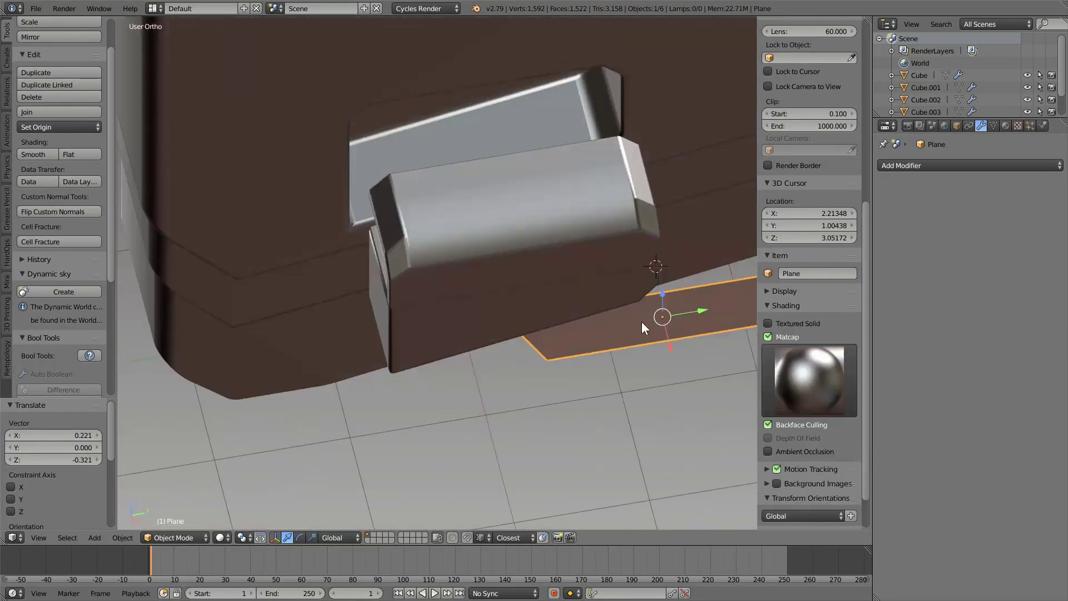
pyautogui.click(373, 409)
pyautogui.press('KP_7')
pyautogui.press('r')
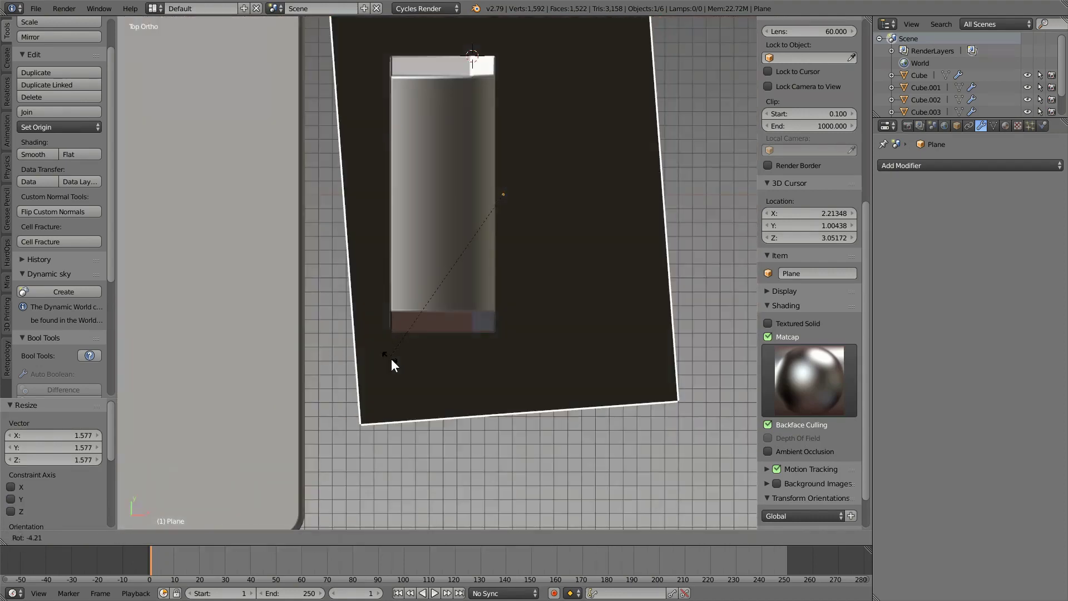
pyautogui.click(506, 195)
pyautogui.moveTo(505, 195)
pyautogui.mouseDown(button='middle')
pyautogui.moveTo(487, 120)
pyautogui.moveTo(512, 149)
pyautogui.mouseUp(button='middle')
# Recalculate the cutter plane's normals so they point inward.
pyautogui.press('Tab')
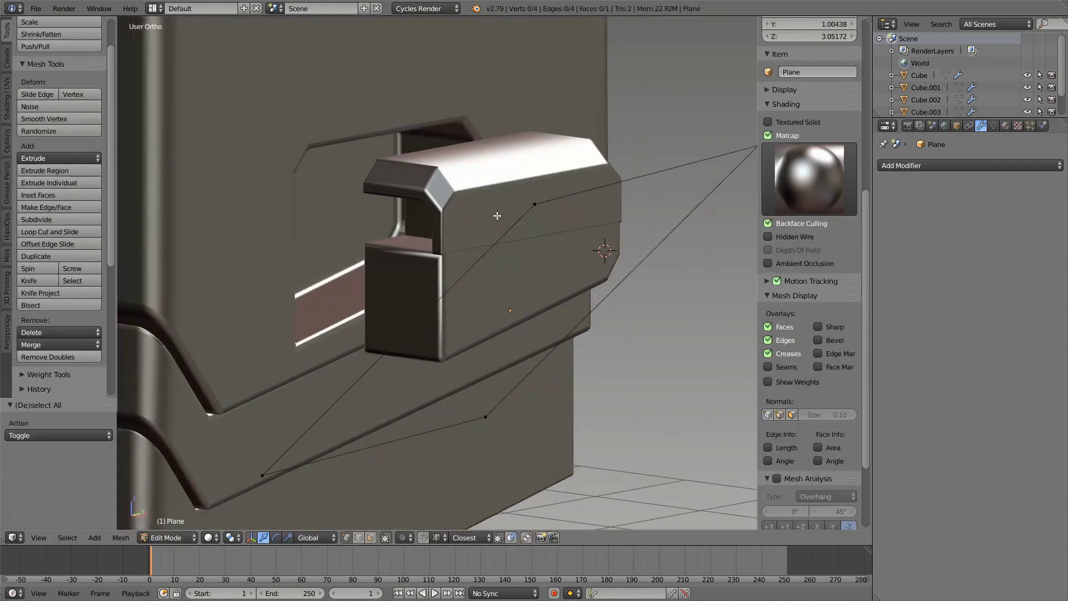
pyautogui.hotkey('ctrl', 'n')
pyautogui.click(10, 423)
pyautogui.press('Tab')
# Bool Tool Difference the plane from Cube.003 to cut the diagonal chamfer.
pyautogui.moveTo(278, 315); pyautogui.dragTo(379, 339, button='middle')
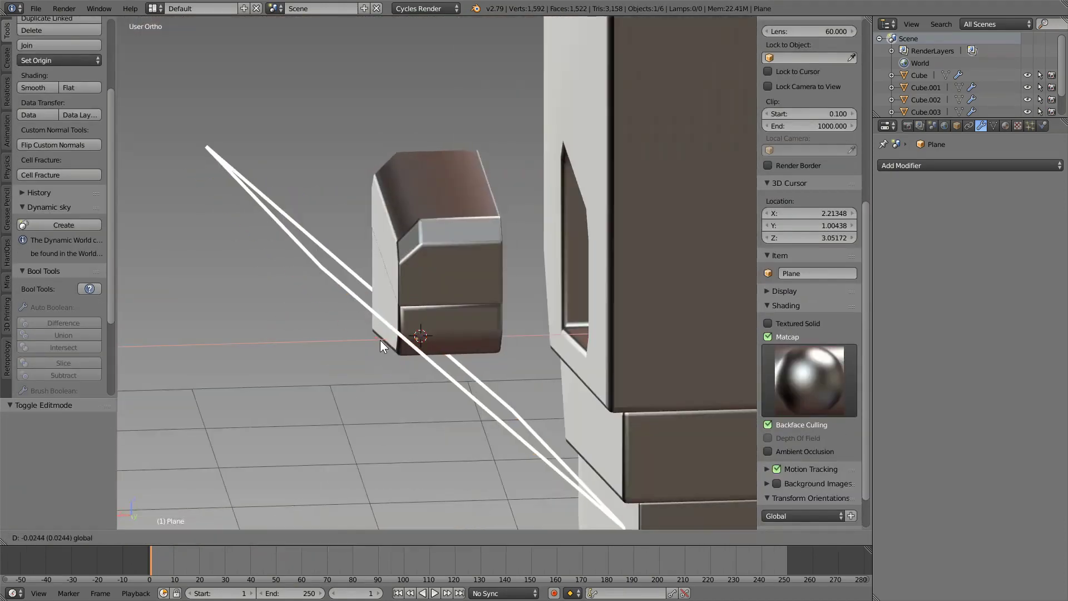
pyautogui.rightClick(443, 296)
pyautogui.press('KP_Decimal')
pyautogui.hotkey('ctrl', 'shift', 'b')
pyautogui.click(413, 279)
# Inspect the diagonal cut and reposition the cutter plane.
pyautogui.moveTo(503, 346)
pyautogui.mouseDown(button='middle')
pyautogui.moveTo(459, 290)
pyautogui.moveTo(546, 271)
pyautogui.mouseUp(button='middle')
pyautogui.rightClick(546, 272)
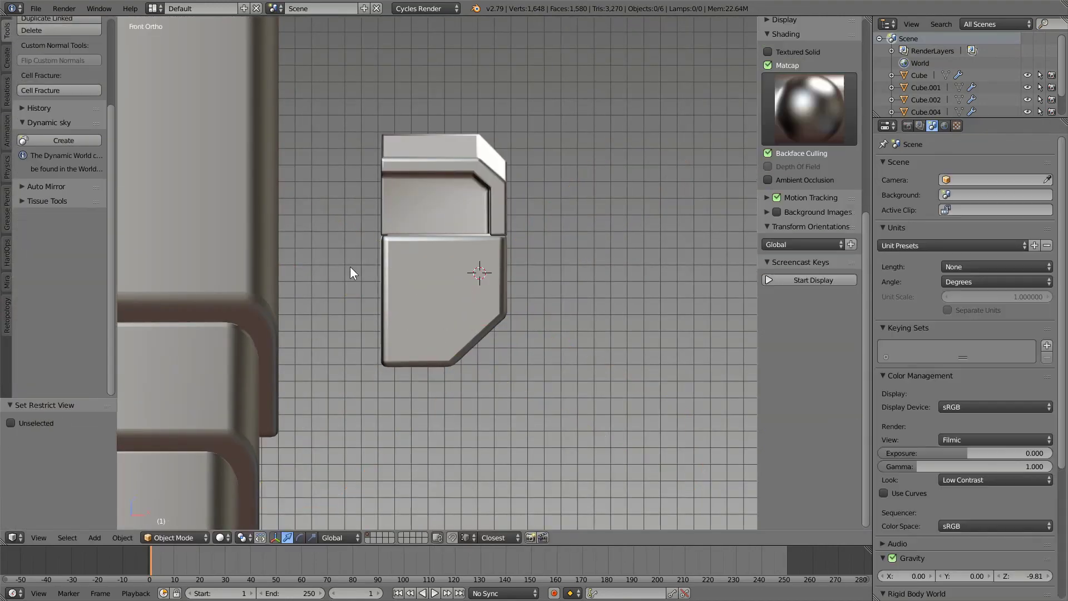
pyautogui.moveTo(349, 266); pyautogui.dragTo(436, 303, button='middle')
pyautogui.press('Tab')
pyautogui.press('Tab')
pyautogui.press('KP_1')
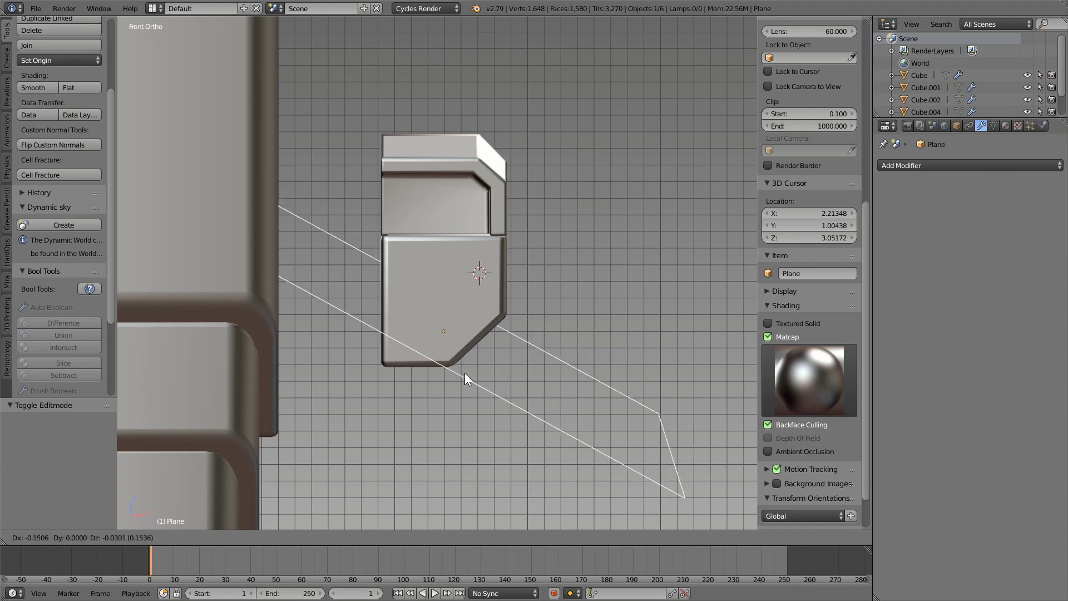
pyautogui.click(486, 334)
pyautogui.keyDown('shift'); pyautogui.rightClick(486, 335); pyautogui.keyUp('shift')
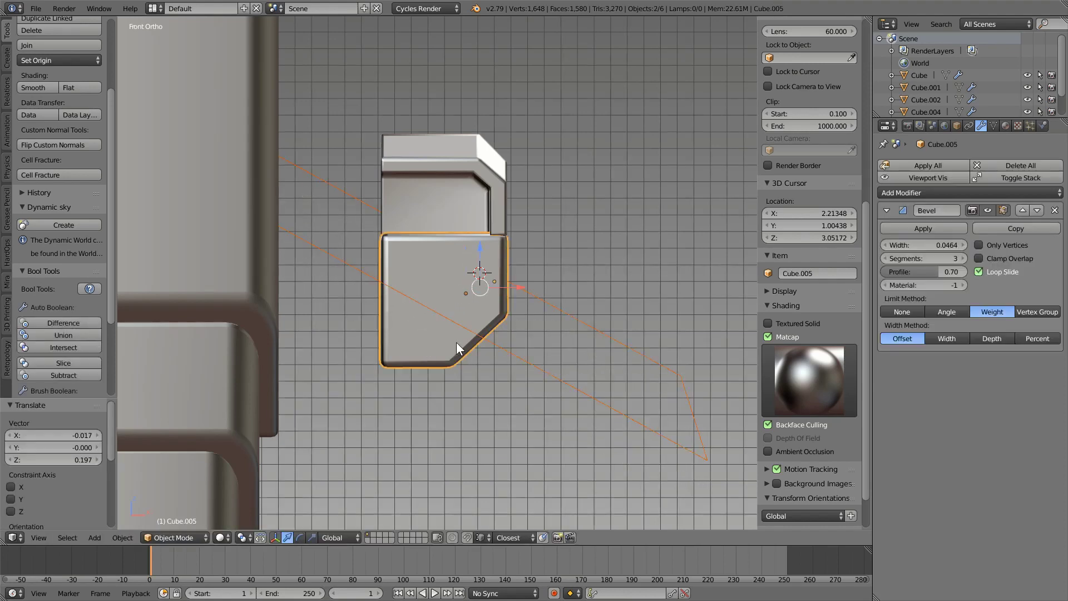
pyautogui.press('KP_3')
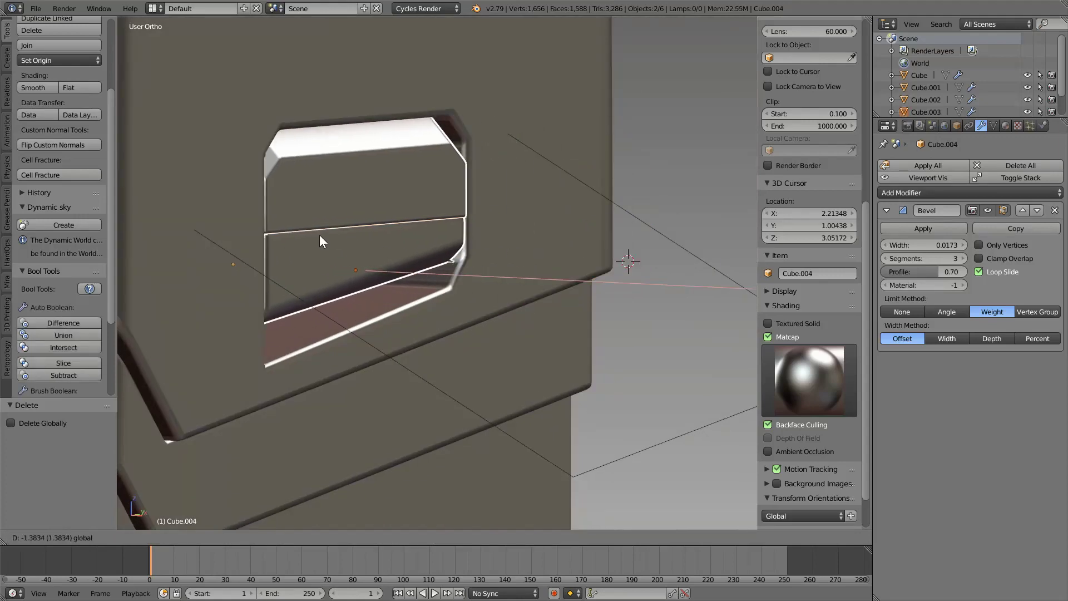
# Select the cut wedge and run HardOps Ssharpen and mesh cleanup to remove stray vertices.
pyautogui.click(319, 234)
pyautogui.scroll(-4, 268, 239)
pyautogui.scroll(-2, 369, 258)
pyautogui.moveTo(390, 260); pyautogui.dragTo(476, 265, button='middle')
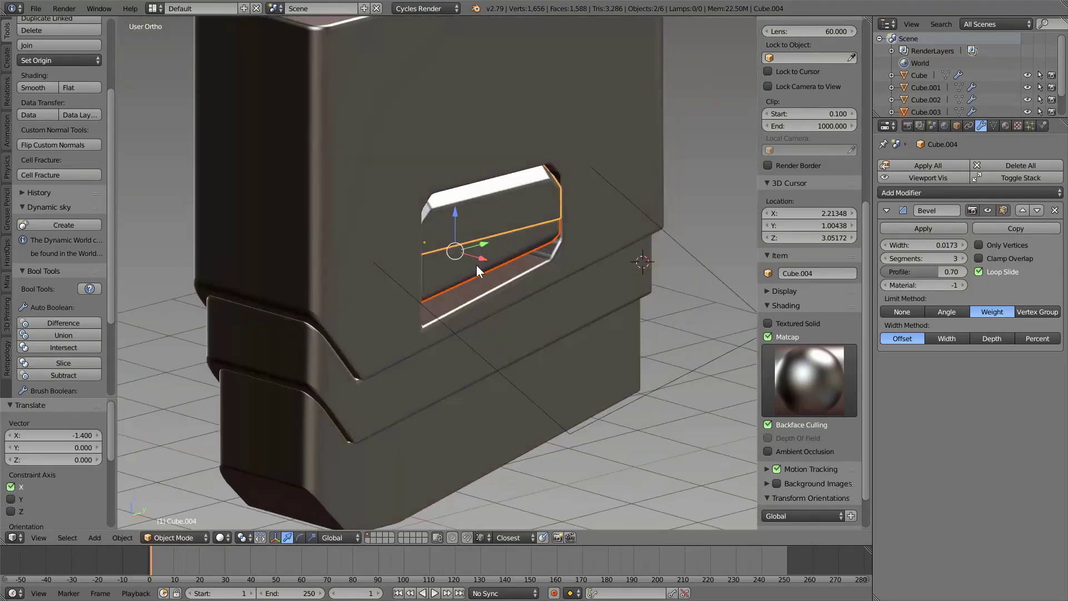
pyautogui.rightClick(656, 280)
pyautogui.press('Tab')
pyautogui.scroll(3, 476, 260)
pyautogui.scroll(3, 477, 260)
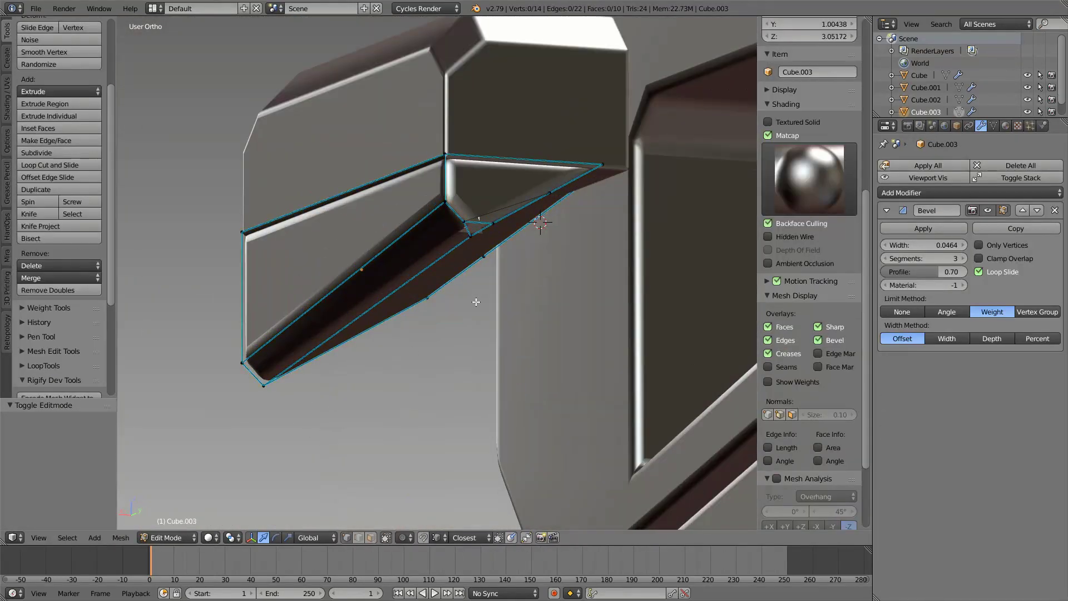
pyautogui.click(76, 293)
pyautogui.press('q')
pyautogui.click(392, 252)
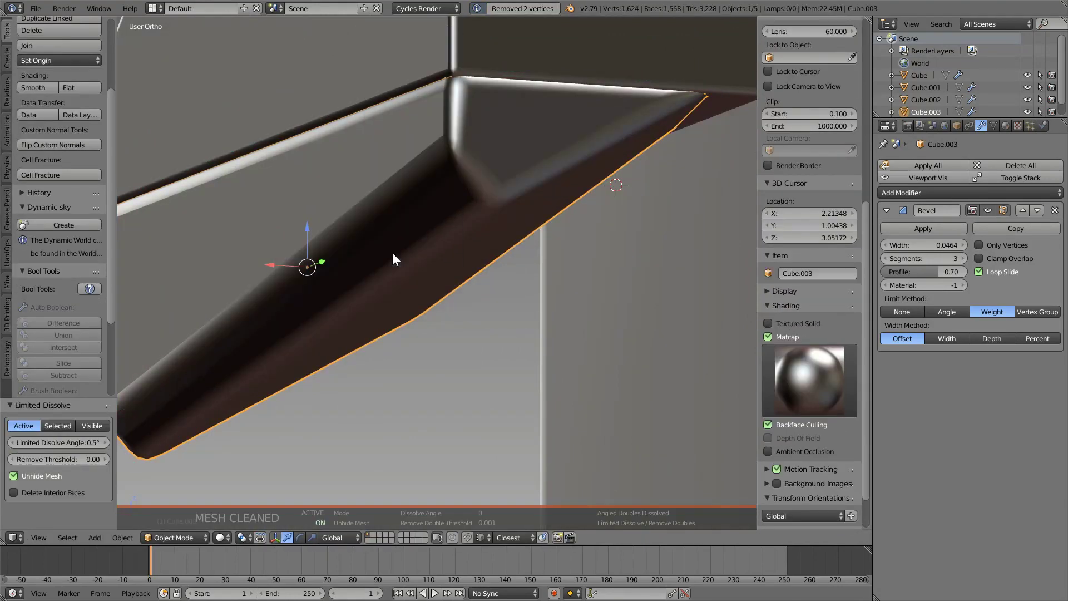
pyautogui.press('Tab')
# Reduce the wedge's Bevel modifier width to 0.0182 and save the file.
pyautogui.moveTo(392, 252); pyautogui.dragTo(458, 289, button='middle')
pyautogui.press('Tab')
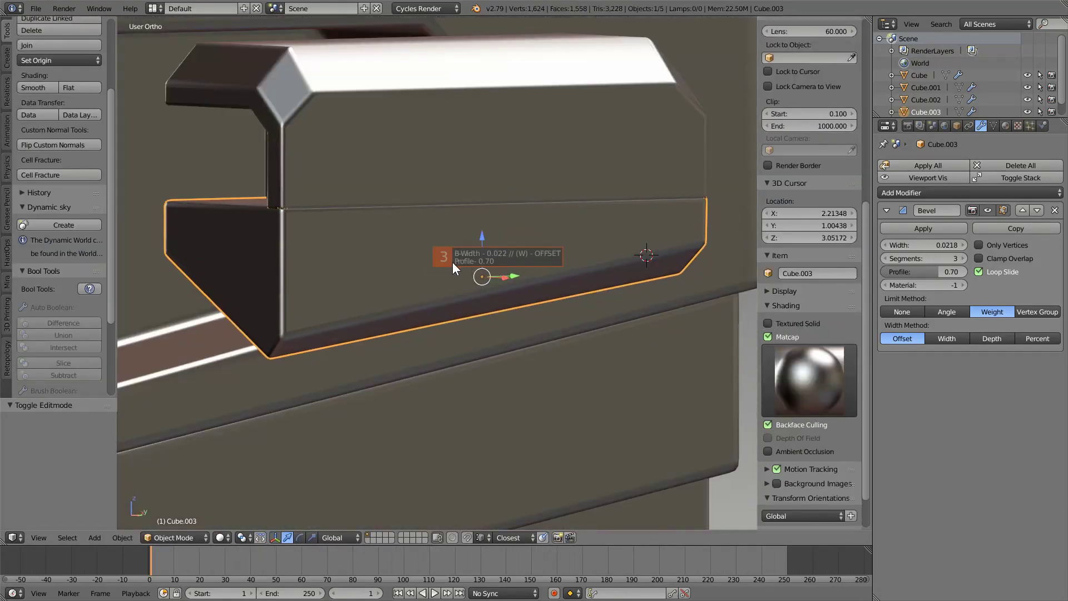
pyautogui.scroll(3, 453, 262)
pyautogui.click(400, 285)
pyautogui.press('a')
pyautogui.hotkey('ctrl', 's')
pyautogui.click(442, 295)
# Dissolve the extra corner vertex on the wedge and isolate it in local view.
pyautogui.click(449, 305)
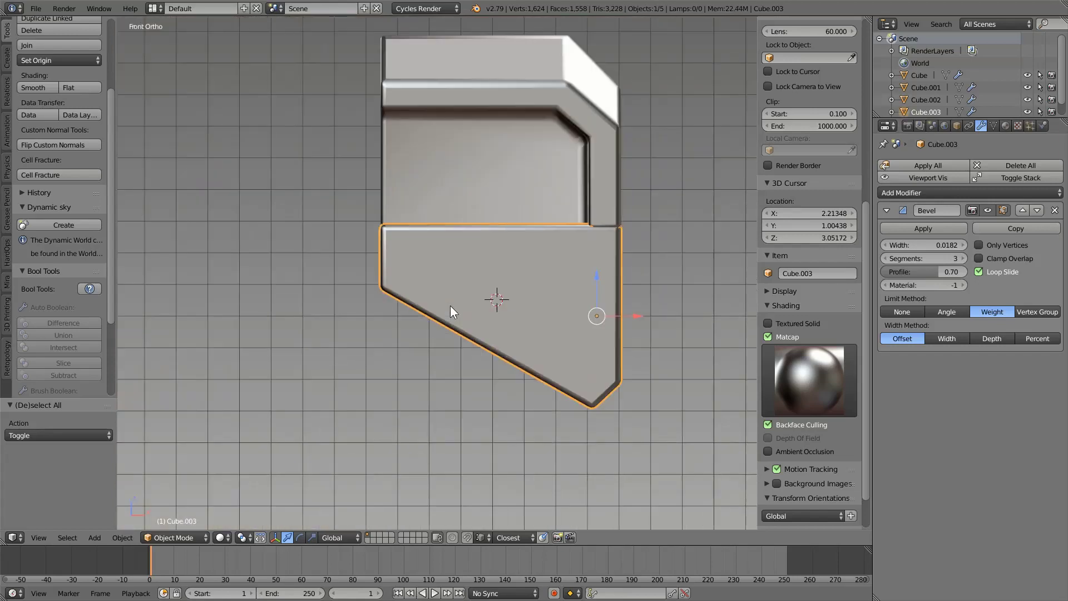
pyautogui.press('Tab')
pyautogui.moveTo(449, 306)
pyautogui.mouseDown(button='middle')
pyautogui.moveTo(558, 213)
pyautogui.moveTo(544, 227)
pyautogui.mouseUp(button='middle')
pyautogui.click(558, 213)
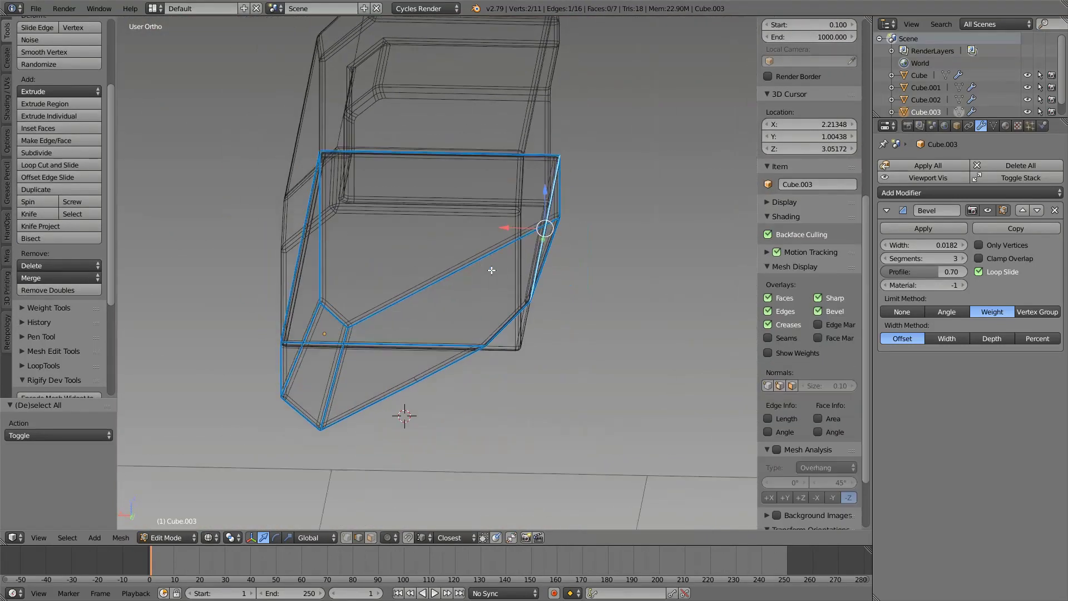
pyautogui.press('z')
pyautogui.click(525, 374)
pyautogui.press('a')
pyautogui.click(555, 359)
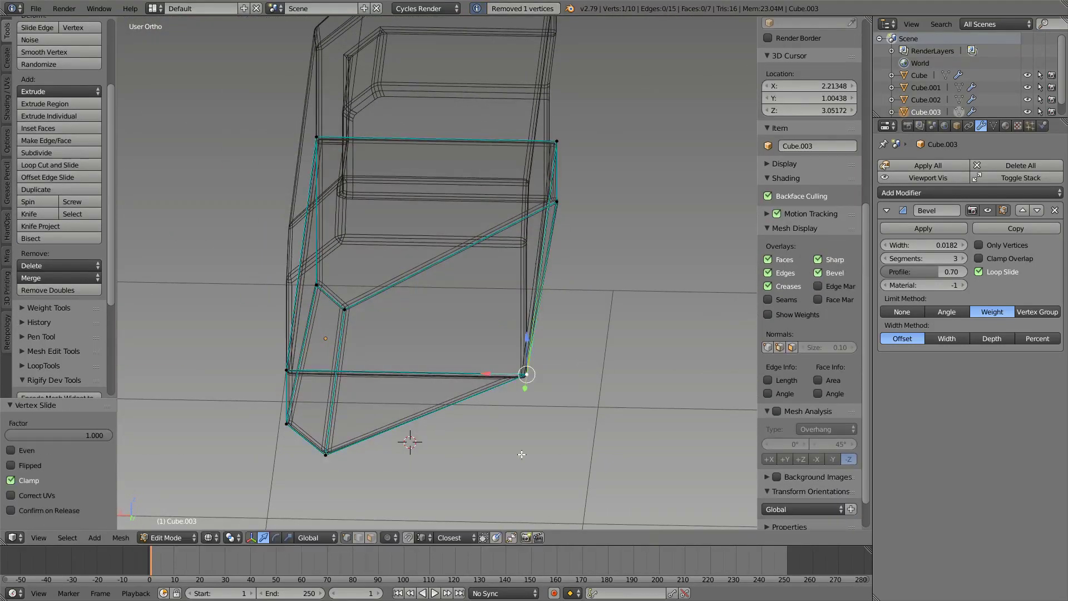
pyautogui.press('z')
pyautogui.press('KP_Divide')
pyautogui.press('Tab')
pyautogui.press('Tab')
pyautogui.scroll(5, 497, 320)
# Knife-cut a new edge across the wedge's face.
pyautogui.scroll(-3, 317, 305)
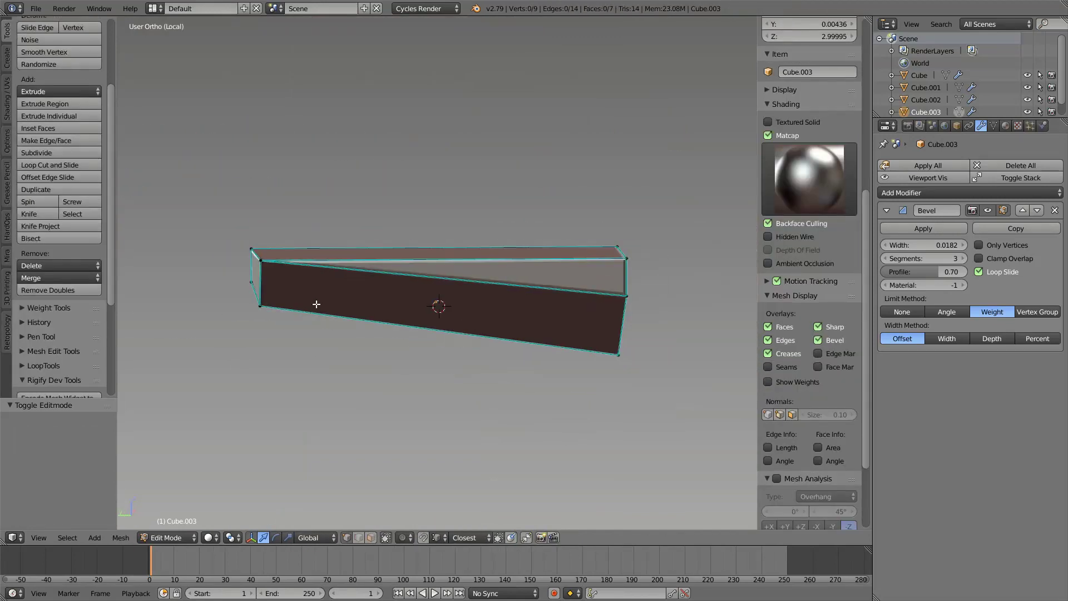
pyautogui.press('a')
pyautogui.press('k')
pyautogui.click(269, 274)
pyautogui.press('Return')
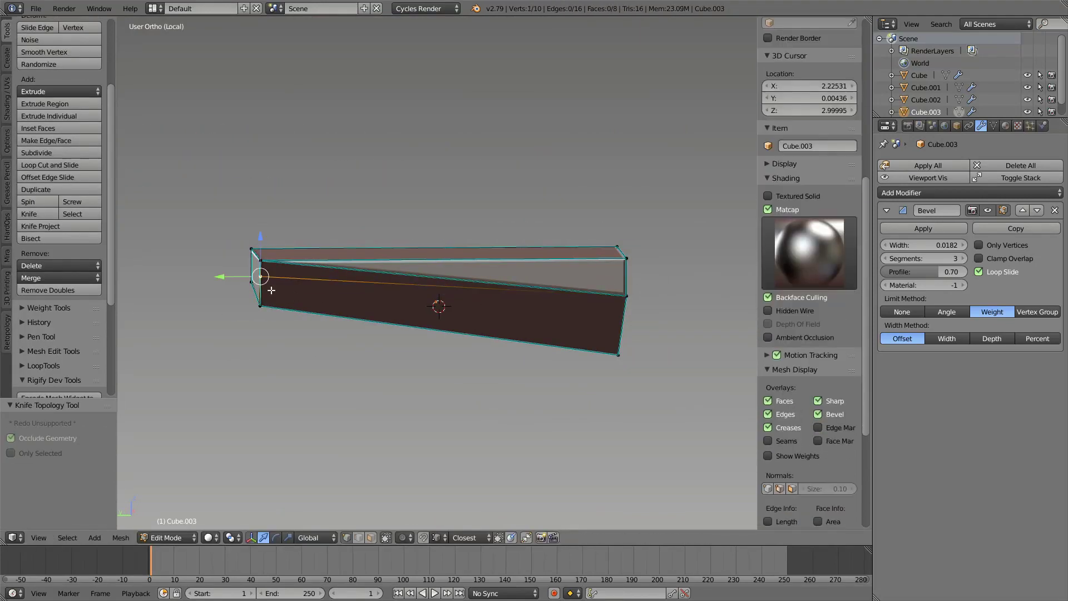
pyautogui.press('a')
pyautogui.moveTo(377, 322); pyautogui.dragTo(370, 423, button='middle')
# Flatten the selected wedge vertices along the Y axis.
pyautogui.press('Tab')
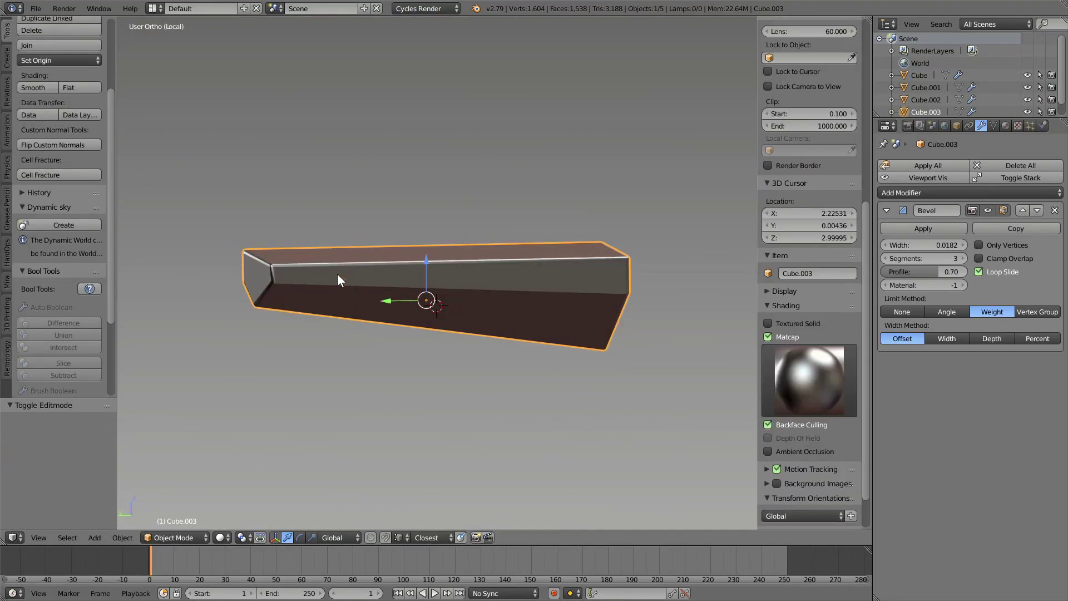
pyautogui.press('Tab')
pyautogui.moveTo(328, 286); pyautogui.dragTo(261, 311, button='middle')
pyautogui.press('s')
pyautogui.press('y')
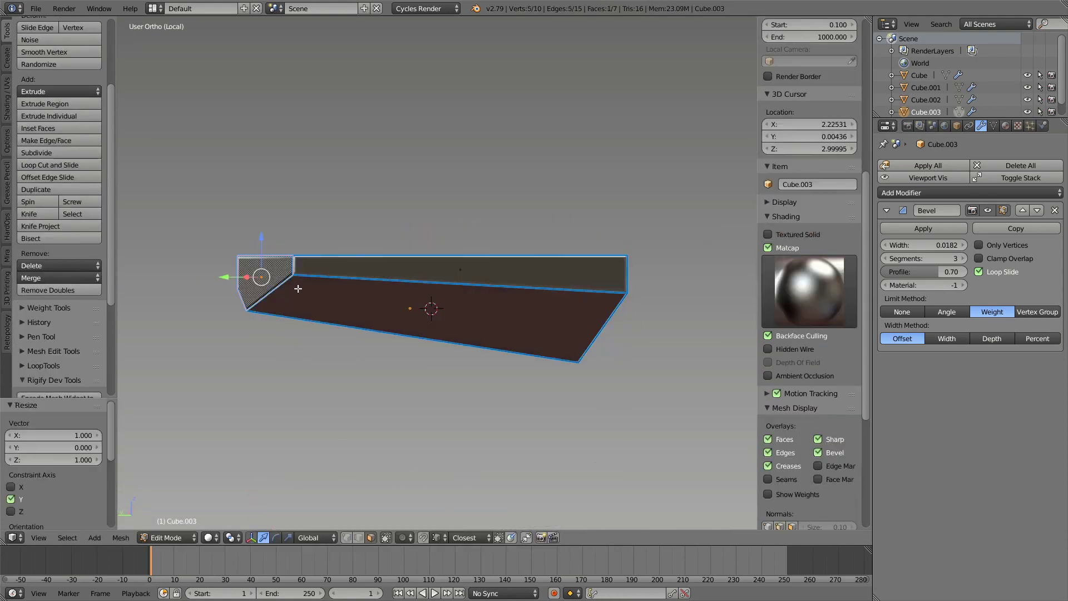
pyautogui.press('a')
pyautogui.moveTo(367, 290); pyautogui.dragTo(385, 402, button='middle')
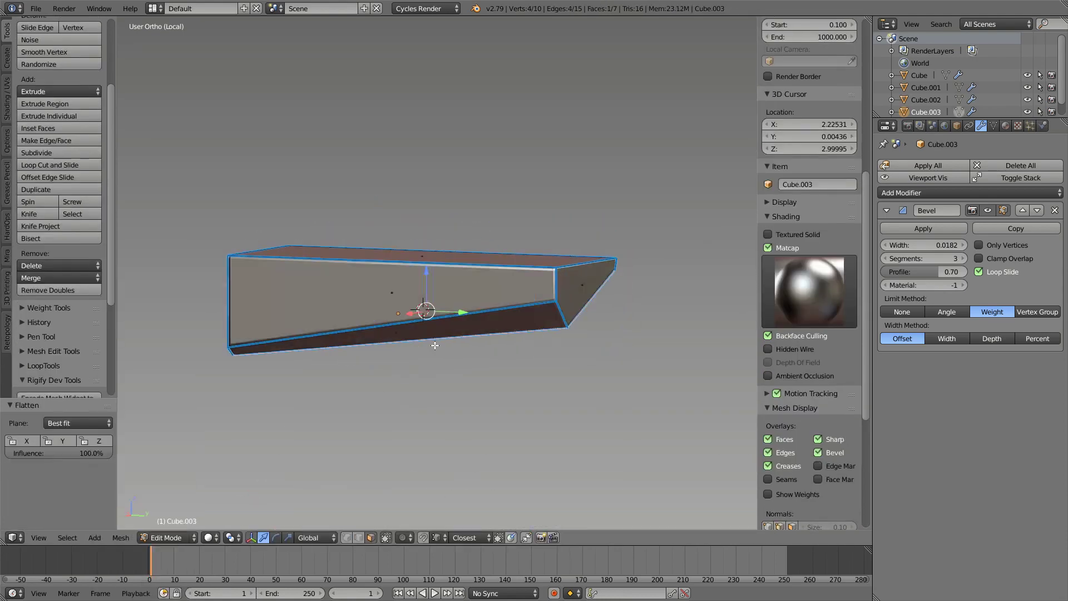
# Leave local view and check the raised wedge inside the recess from the side.
pyautogui.press('KP_3')
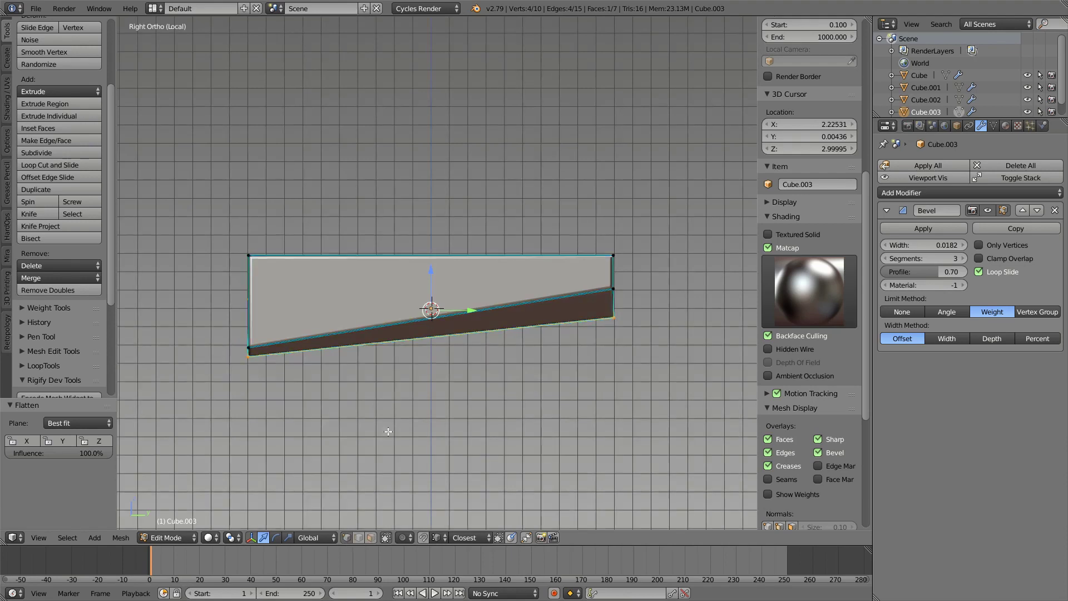
pyautogui.press('a')
pyautogui.moveTo(388, 431); pyautogui.dragTo(454, 285, button='middle')
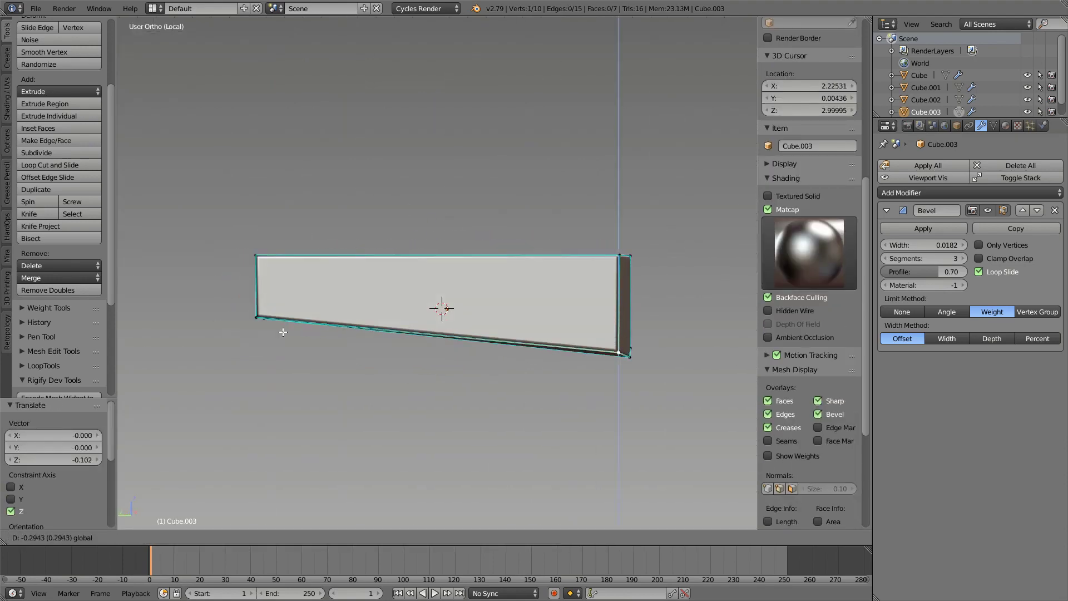
pyautogui.press('a')
pyautogui.press('KP_Divide')
pyautogui.moveTo(642, 306)
pyautogui.mouseDown(button='middle')
pyautogui.moveTo(361, 356)
pyautogui.moveTo(382, 354)
pyautogui.mouseUp(button='middle')
pyautogui.scroll(-1, 361, 356)
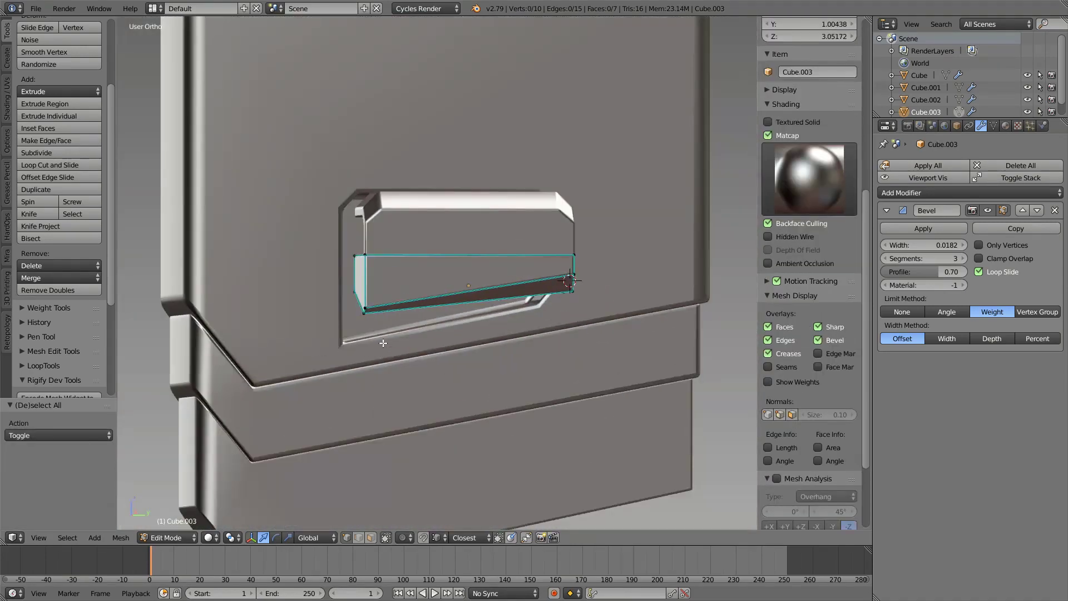
pyautogui.press('KP_3')
pyautogui.click(357, 305)
pyautogui.moveTo(356, 305)
pyautogui.mouseDown(button='middle')
pyautogui.moveTo(486, 286)
pyautogui.moveTo(400, 269)
pyautogui.mouseUp(button='middle')
pyautogui.scroll(3, 401, 269)
# Delete the old lower vertices of the plug piece.
pyautogui.press('KP_3')
pyautogui.press('a')
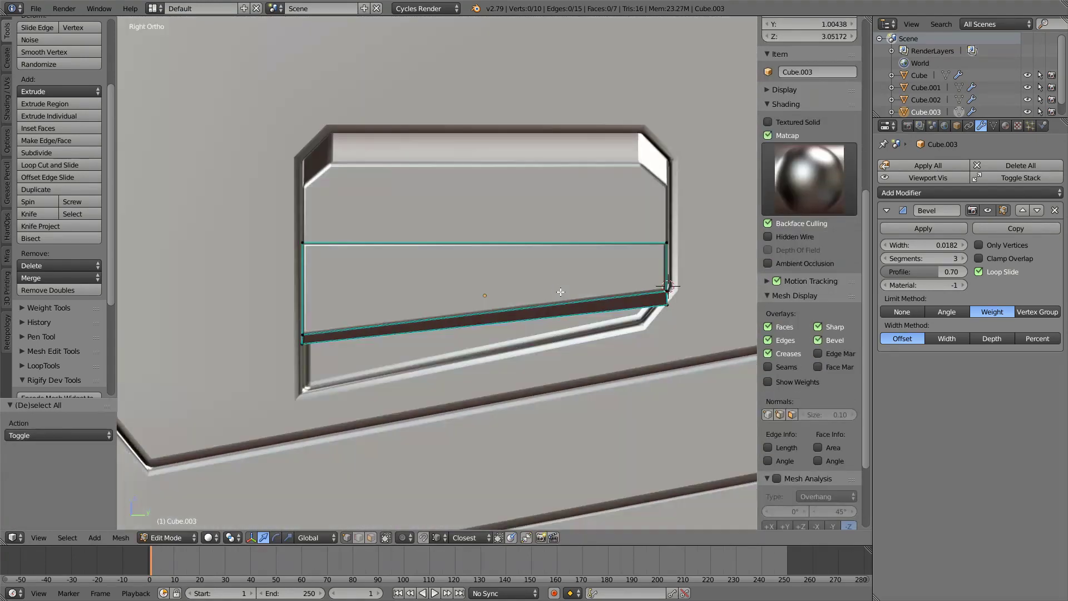
pyautogui.press('z')
pyautogui.press('z')
pyautogui.moveTo(311, 336); pyautogui.dragTo(489, 245, button='middle')
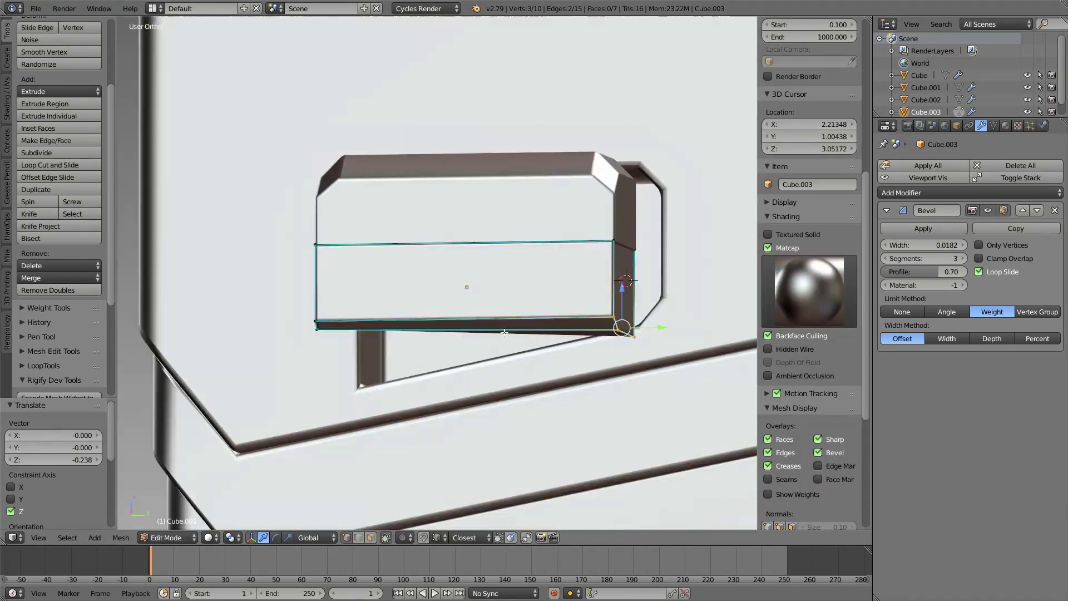
pyautogui.press('KP_1')
pyautogui.press('z')
pyautogui.press('x')
pyautogui.click(496, 247)
# Fill the remaining profile with a face and flatten it to zero scale.
pyautogui.scroll(4, 472, 280)
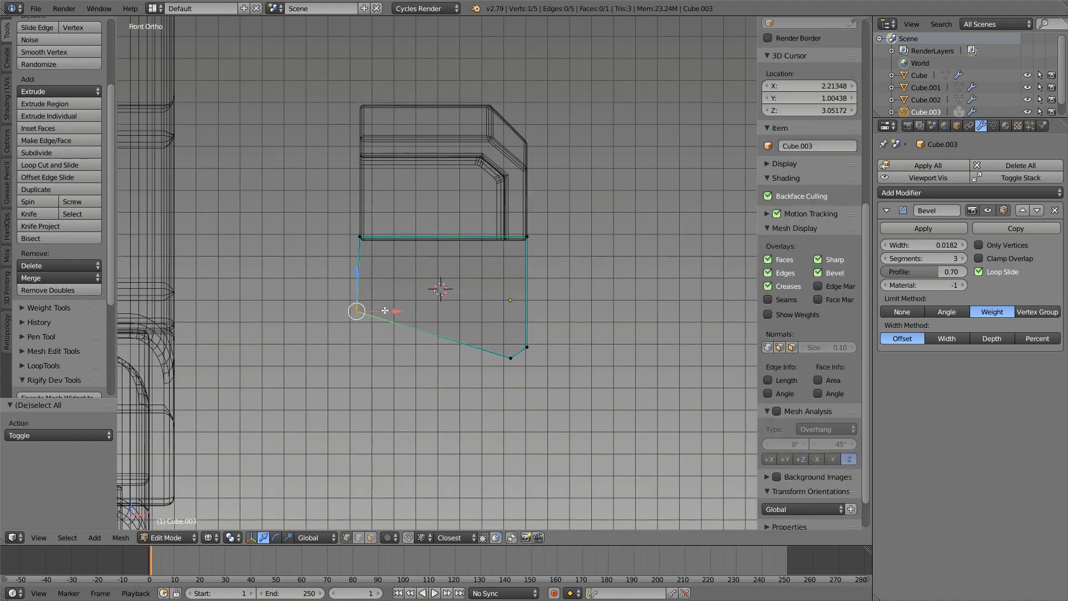
pyautogui.moveTo(360, 267); pyautogui.dragTo(389, 262, button='middle')
pyautogui.rightClick(389, 262)
pyautogui.hotkey('shift', 'v')
pyautogui.click(339, 289)
pyautogui.press('a')
pyautogui.press('f')
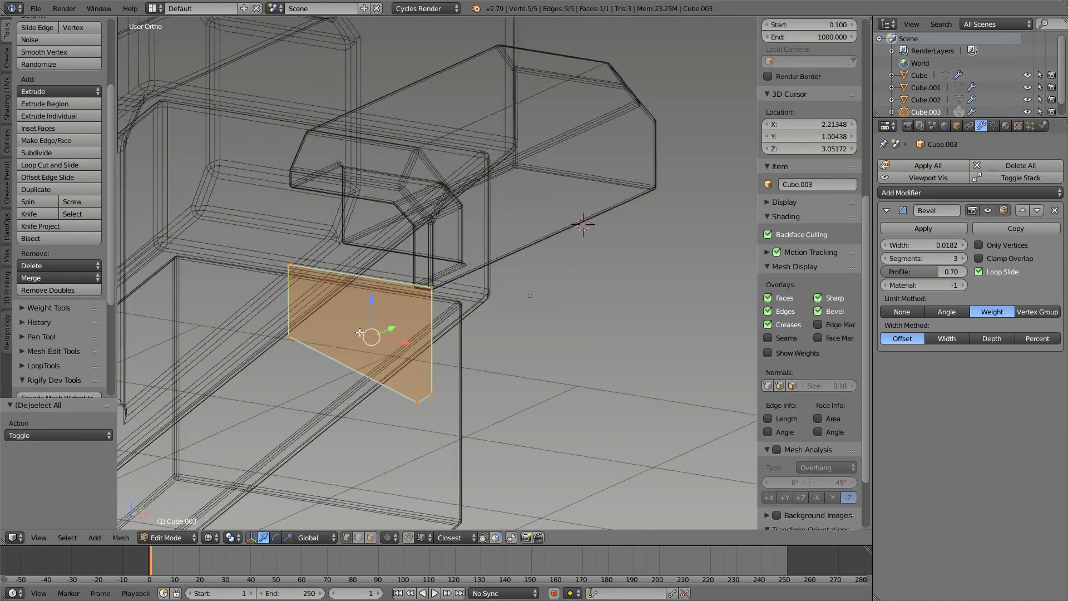
pyautogui.press('s')
pyautogui.press('y')
pyautogui.press('0')
pyautogui.press('Return')
# Extrude the face into a solid slanted wedge block and return to object mode.
pyautogui.press('KP_3')
pyautogui.press('z')
pyautogui.press('e')
pyautogui.click(398, 326)
pyautogui.moveTo(398, 327); pyautogui.dragTo(525, 321, button='middle')
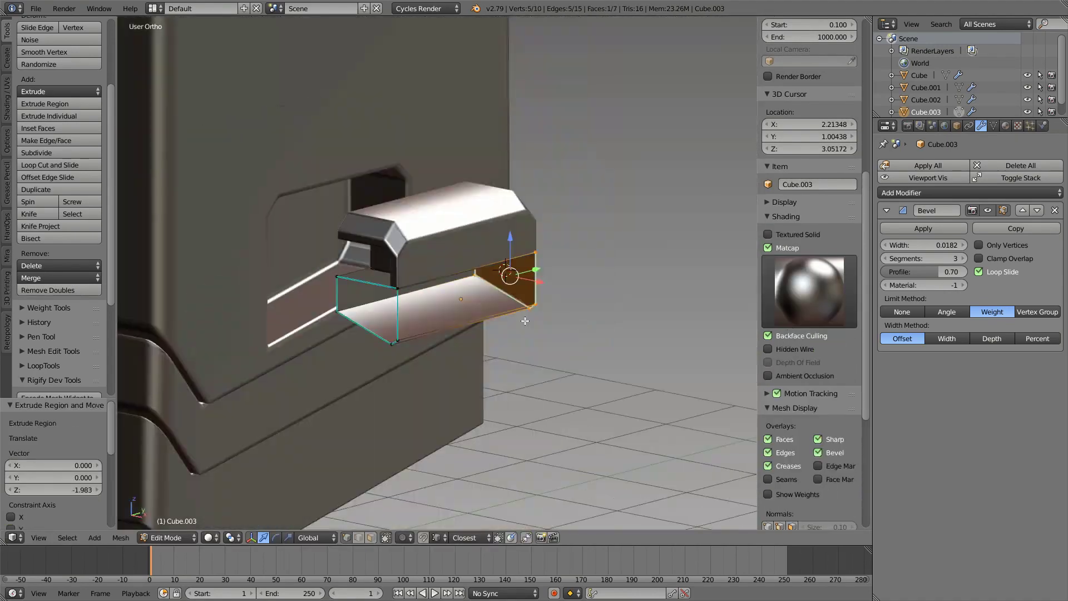
pyautogui.press('Tab')
pyautogui.moveTo(362, 344)
pyautogui.mouseDown(button='middle')
pyautogui.moveTo(397, 341)
pyautogui.moveTo(392, 332)
pyautogui.mouseUp(button='middle')
pyautogui.press('KP_3')
# Inspect the wedge piece's geometry in wireframe edit mode, then return to object mode.
pyautogui.press('a')
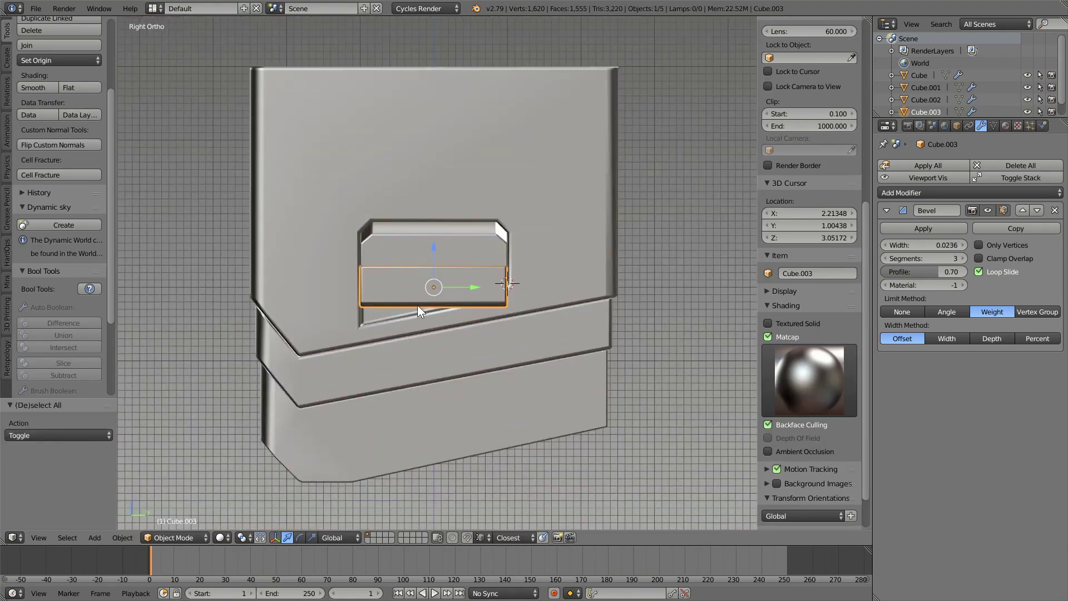
pyautogui.scroll(2, 362, 317)
pyautogui.press('Tab')
pyautogui.press('z')
pyautogui.press('b')
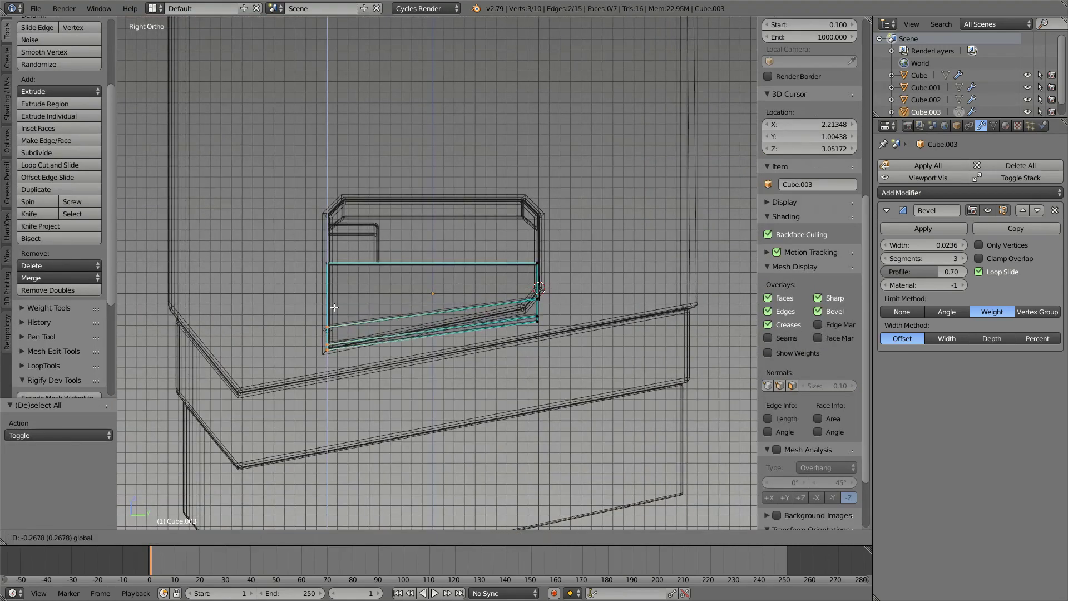
pyautogui.press('z')
pyautogui.scroll(2, 476, 317)
pyautogui.press('z')
pyautogui.press('a')
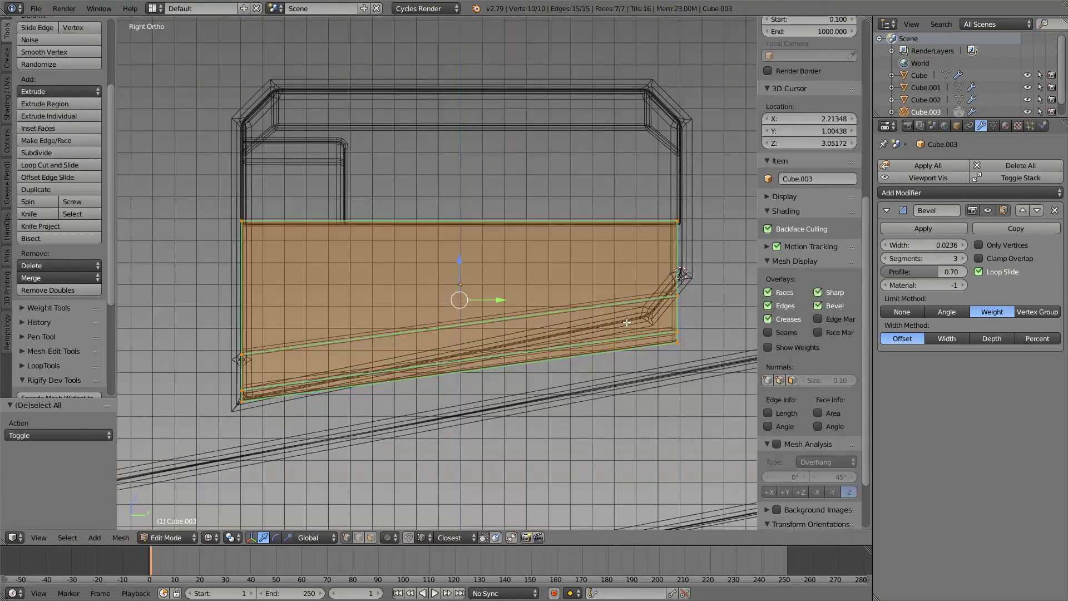
pyautogui.press('a')
pyautogui.press('z')
pyautogui.press('Tab')
# Shift the base block's recess edge 0.106 along Y to fit around the wedge.
pyautogui.moveTo(627, 323)
pyautogui.mouseDown(button='middle')
pyautogui.moveTo(407, 309)
pyautogui.moveTo(343, 337)
pyautogui.mouseUp(button='middle')
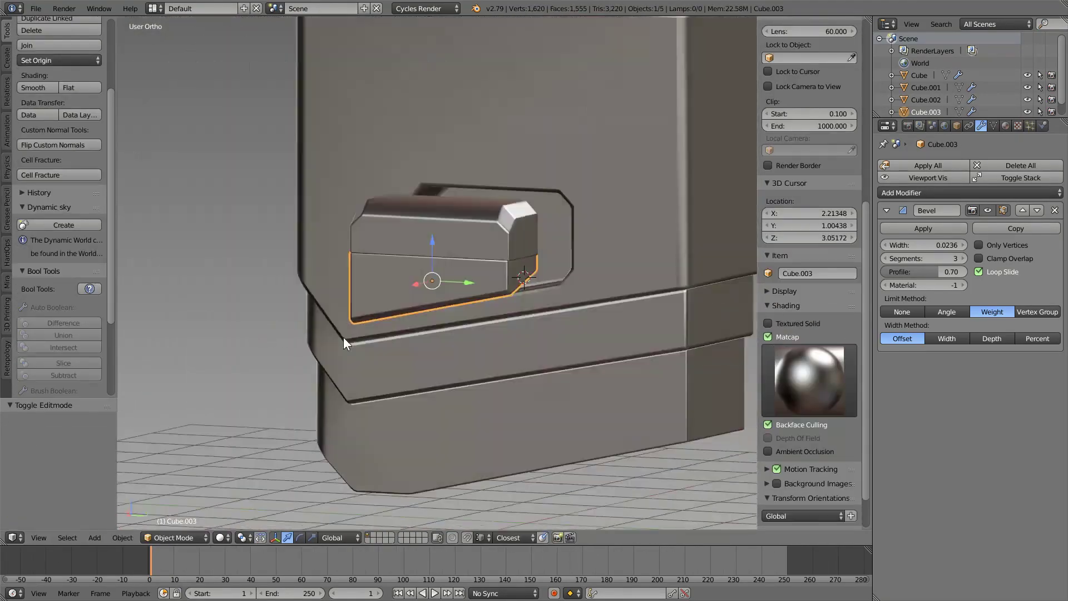
pyautogui.press('KP_3')
pyautogui.rightClick(656, 265)
pyautogui.press('Tab')
pyautogui.press('z')
pyautogui.press('a')
pyautogui.scroll(3, 585, 341)
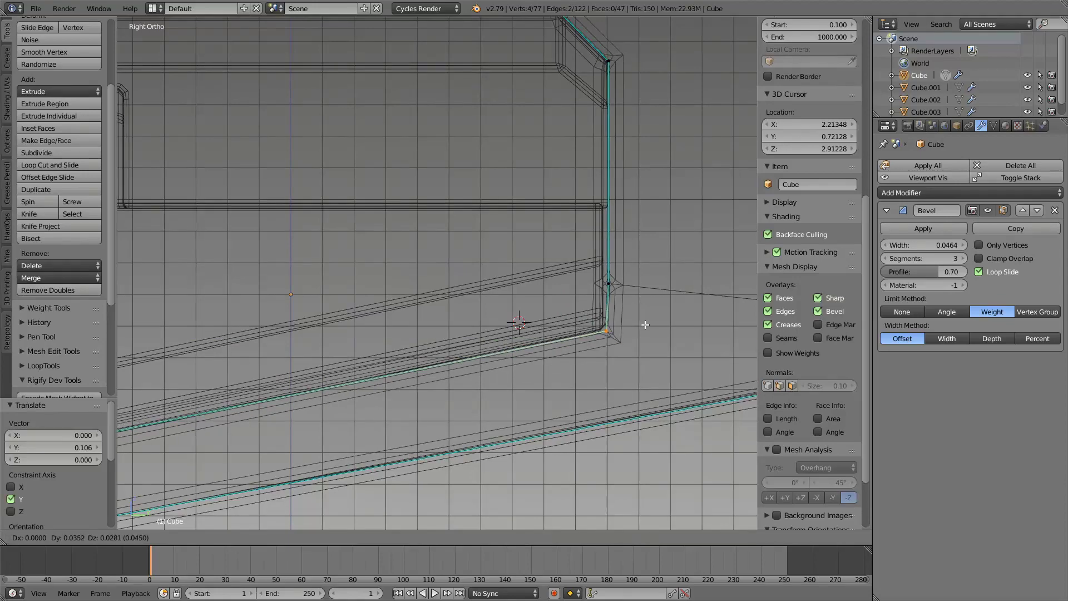
pyautogui.moveTo(609, 300); pyautogui.dragTo(609, 296)
pyautogui.moveTo(610, 296); pyautogui.dragTo(623, 299, button='middle')
pyautogui.click(396, 345)
# Merge the base block's two duplicate vertices and make it symmetric along X.
pyautogui.press('Tab')
pyautogui.scroll(-4, 397, 345)
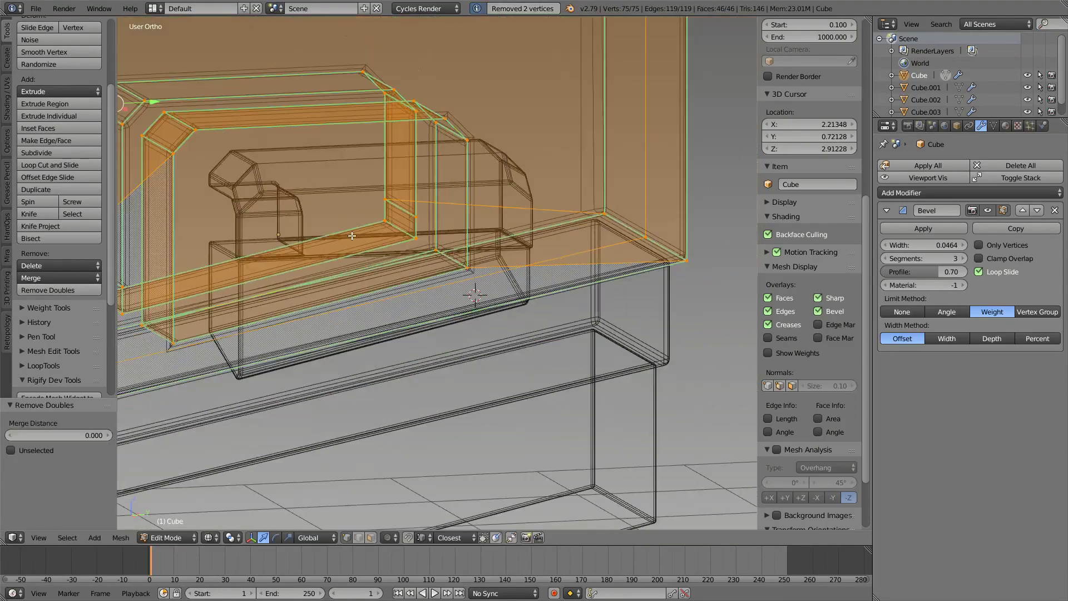
pyautogui.moveTo(490, 300); pyautogui.dragTo(517, 266, button='middle')
pyautogui.press('z')
pyautogui.press('q')
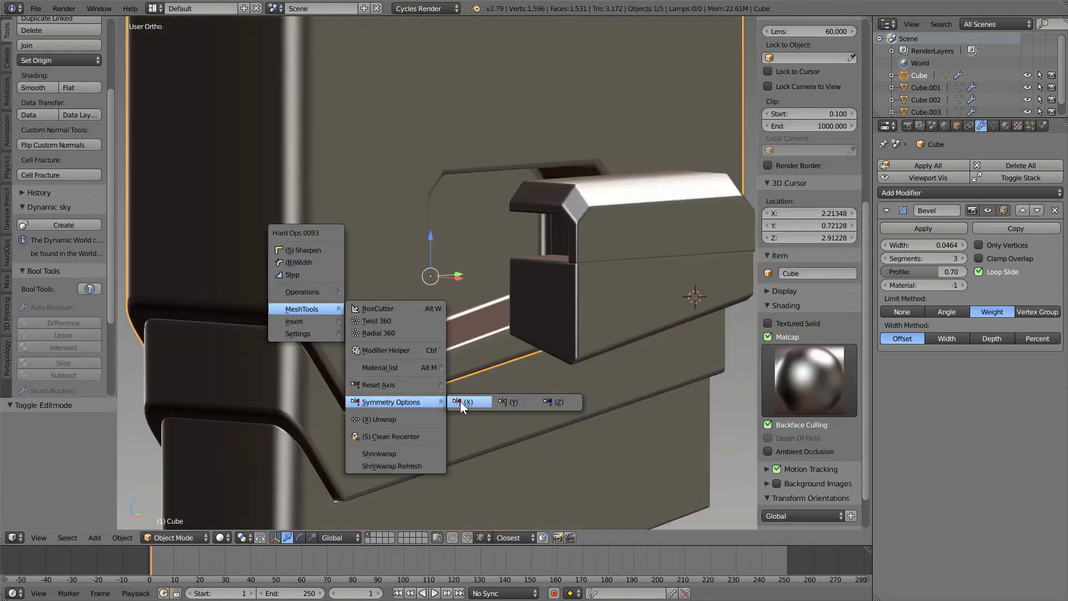
pyautogui.click(459, 402)
pyautogui.rightClick(346, 282)
pyautogui.press('KP_1')
# Select the wedge piece's front face in edit mode.
pyautogui.press('Tab')
pyautogui.press('z')
pyautogui.press('a')
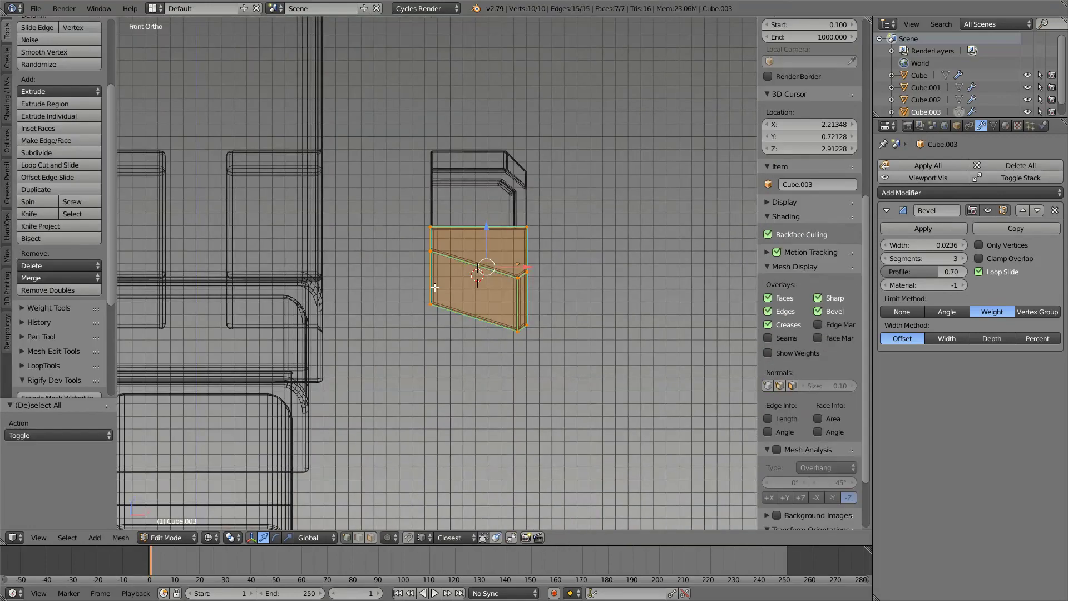
pyautogui.press('a')
pyautogui.moveTo(435, 288); pyautogui.dragTo(310, 298, button='middle')
pyautogui.press('z')
pyautogui.scroll(3, 310, 299)
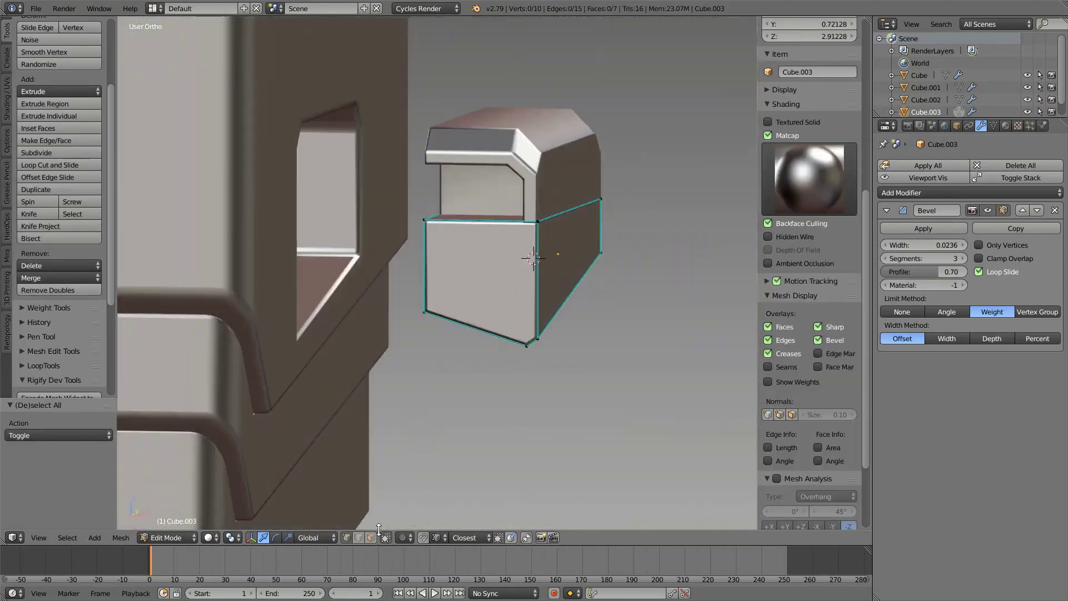
pyautogui.moveTo(389, 334); pyautogui.dragTo(406, 301, button='middle')
pyautogui.rightClick(405, 303)
pyautogui.press('KP_1')
# Inset the wedge's front face, push it inward, and shrink the recessed face.
pyautogui.press('space')
pyautogui.write('IB')
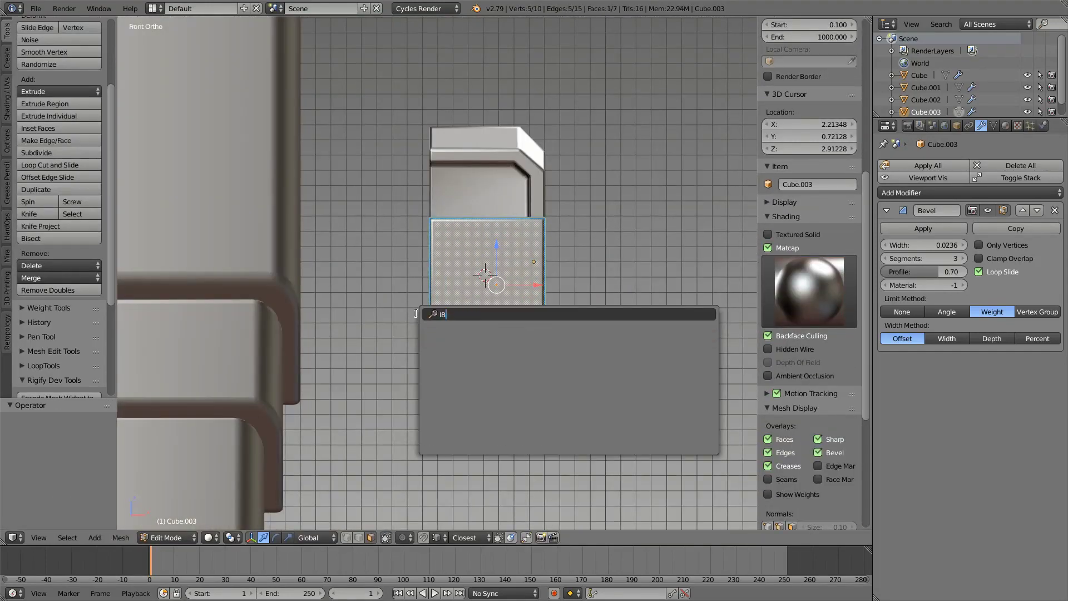
pyautogui.write('ET')
pyautogui.press('Return')
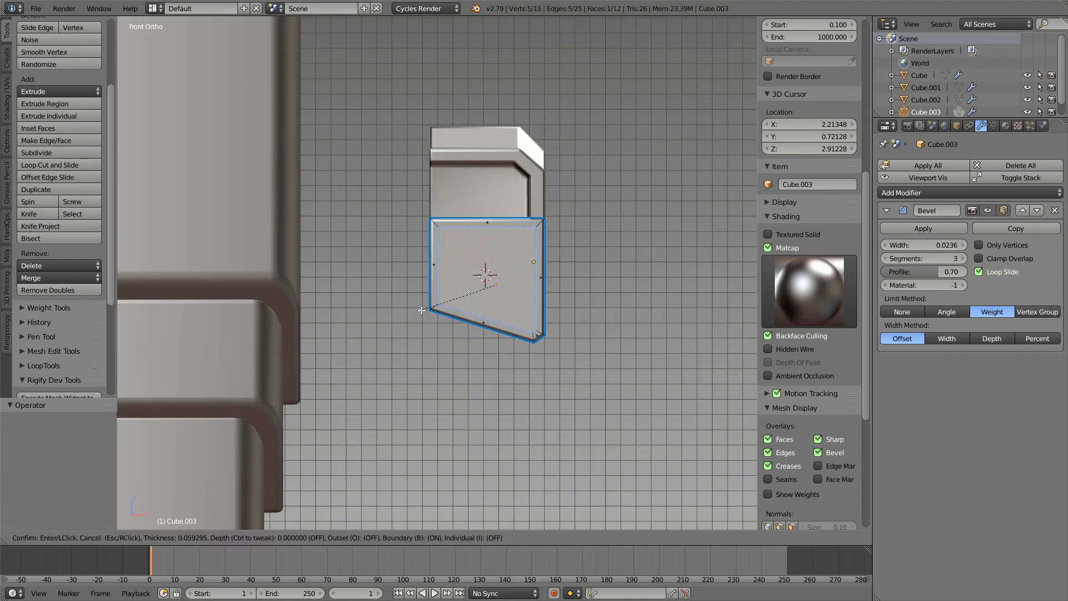
pyautogui.click(422, 310)
pyautogui.moveTo(421, 310); pyautogui.dragTo(336, 367, button='middle')
pyautogui.click(359, 346)
pyautogui.press('KP_1')
pyautogui.press('s')
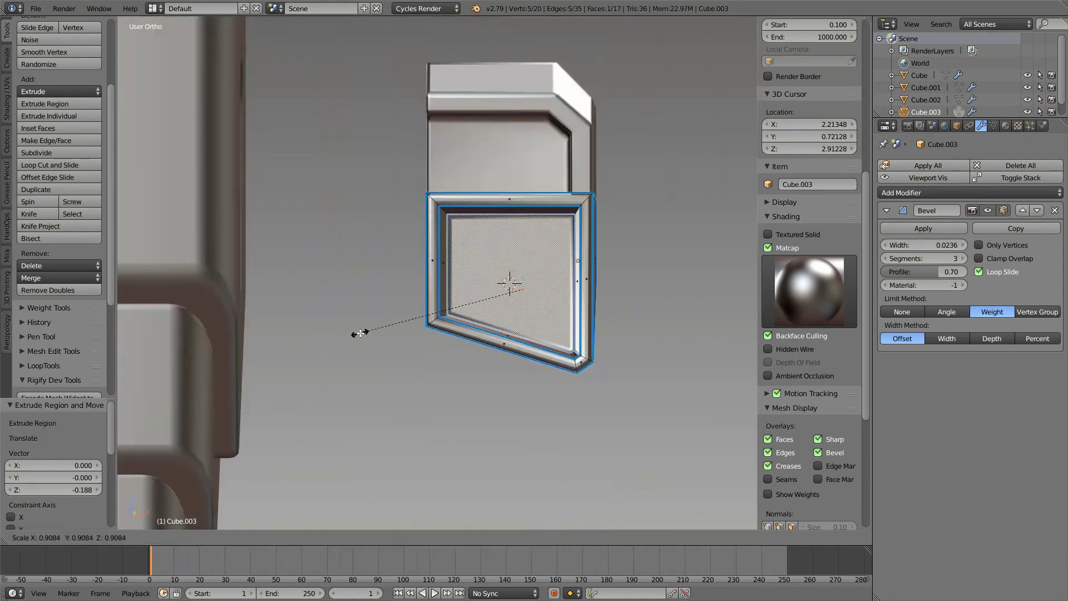
pyautogui.click(358, 334)
pyautogui.scroll(2, 516, 299)
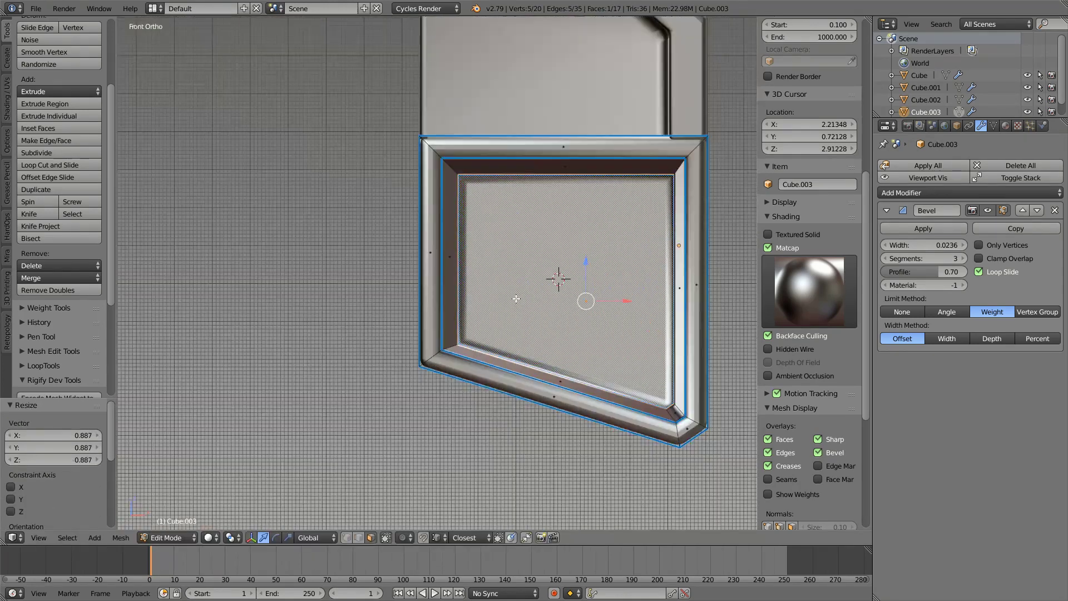
pyautogui.click(437, 367)
# Apply a Hard Ops bevel to the wedge piece, narrowed to 0.0125.
pyautogui.press('Tab')
pyautogui.press('q')
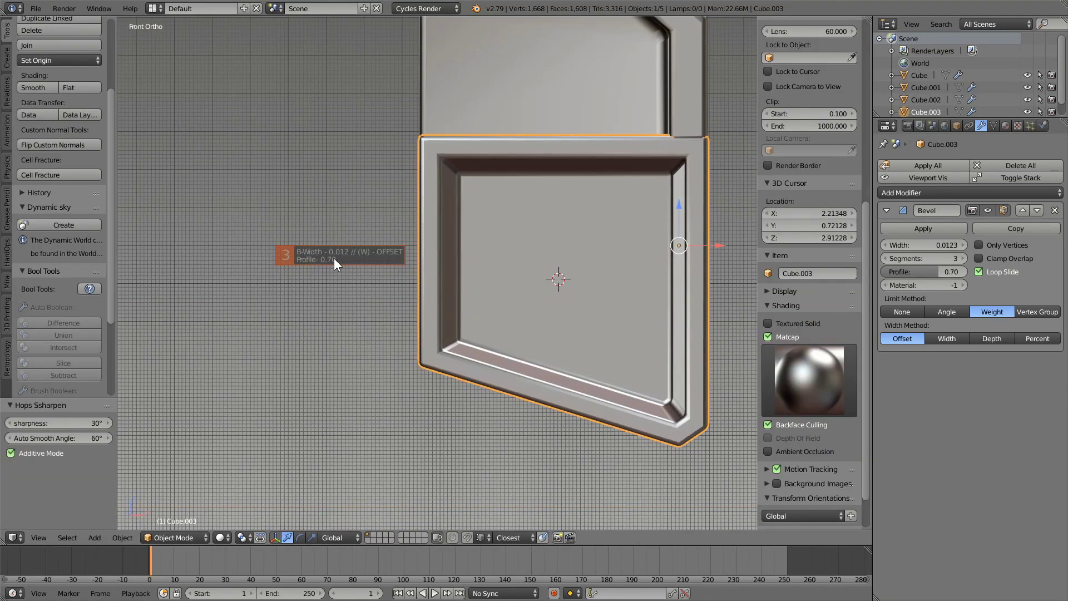
pyautogui.click(333, 258)
pyautogui.press('a')
pyautogui.moveTo(333, 259)
pyautogui.mouseDown(button='middle')
pyautogui.moveTo(447, 319)
pyautogui.moveTo(476, 313)
pyautogui.moveTo(449, 301)
pyautogui.moveTo(472, 252)
pyautogui.moveTo(485, 249)
pyautogui.mouseUp(button='middle')
# Inspect the cap piece and base block meshes and bring up the Hard Ops tools.
pyautogui.rightClick(448, 302)
pyautogui.press('KP_1')
pyautogui.press('Tab')
pyautogui.press('z')
pyautogui.press('a')
pyautogui.press('a')
pyautogui.scroll(-1, 340, 523)
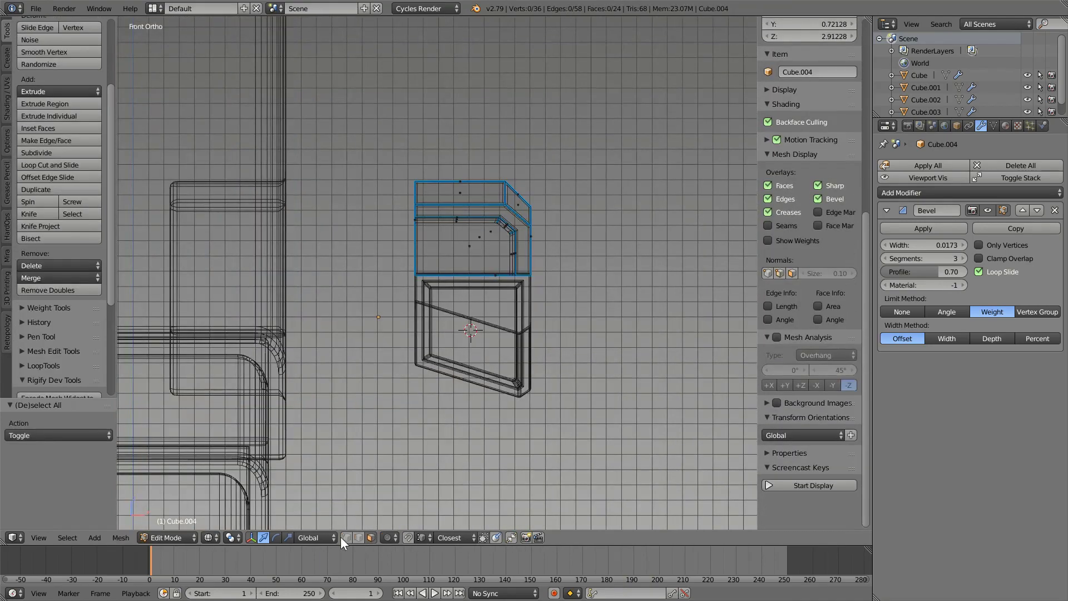
pyautogui.press('Tab')
pyautogui.press('KP_3')
pyautogui.rightClick(400, 201)
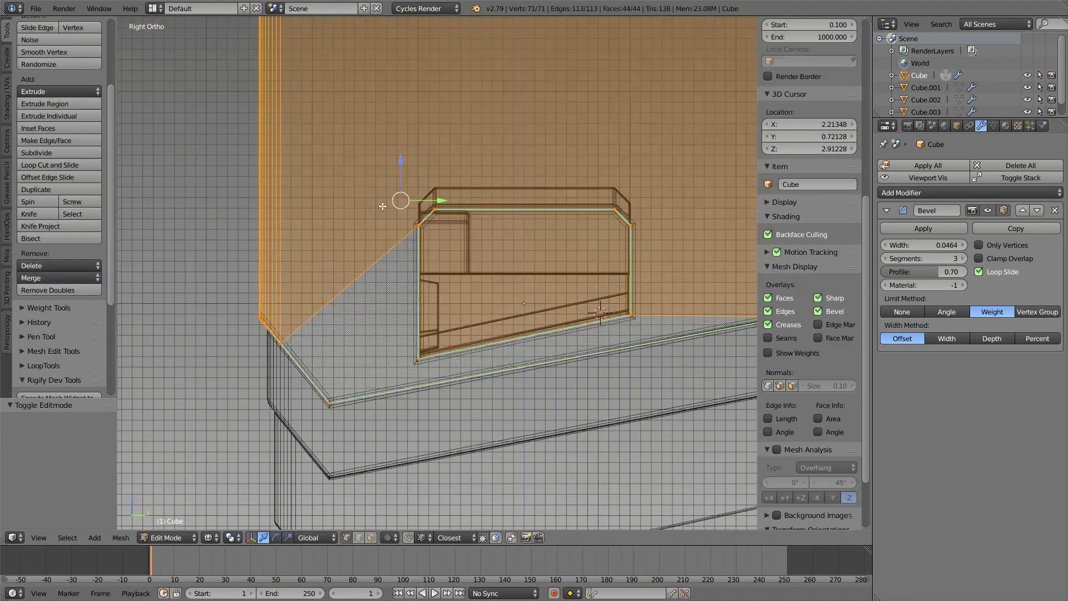
pyautogui.press('Tab')
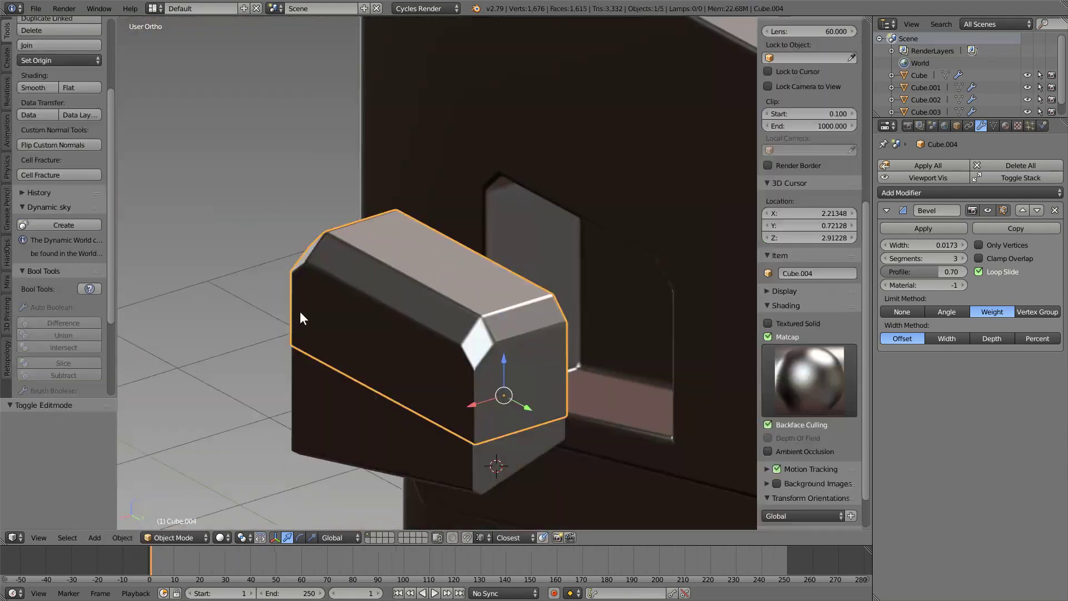
pyautogui.moveTo(300, 313)
pyautogui.mouseDown(button='middle')
pyautogui.moveTo(477, 323)
pyautogui.moveTo(322, 388)
pyautogui.mouseUp(button='middle')
pyautogui.press('q')
# Slide the cap piece and then the wedge piece outward along X.
pyautogui.rightClick(358, 310)
pyautogui.press('a')
pyautogui.moveTo(358, 310)
pyautogui.mouseDown(button='middle')
pyautogui.moveTo(439, 347)
pyautogui.moveTo(359, 340)
pyautogui.mouseUp(button='middle')
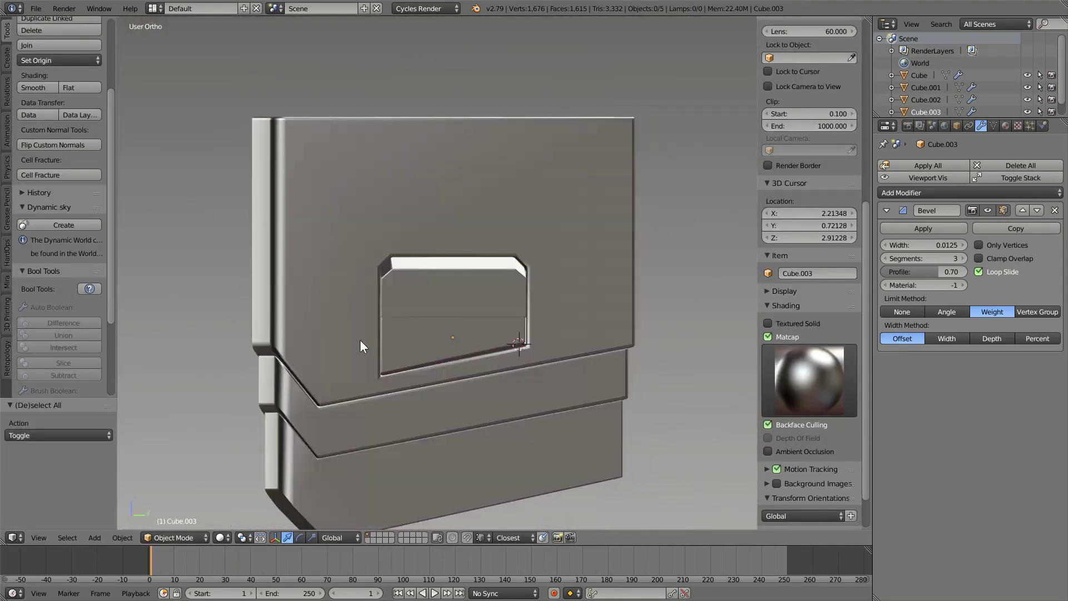
pyautogui.rightClick(434, 351)
pyautogui.moveTo(434, 351)
pyautogui.mouseDown(button='middle')
pyautogui.moveTo(477, 370)
pyautogui.moveTo(575, 298)
pyautogui.mouseUp(button='middle')
pyautogui.press('g')
pyautogui.press('x')
pyautogui.click(488, 354)
pyautogui.press('g')
pyautogui.press('x')
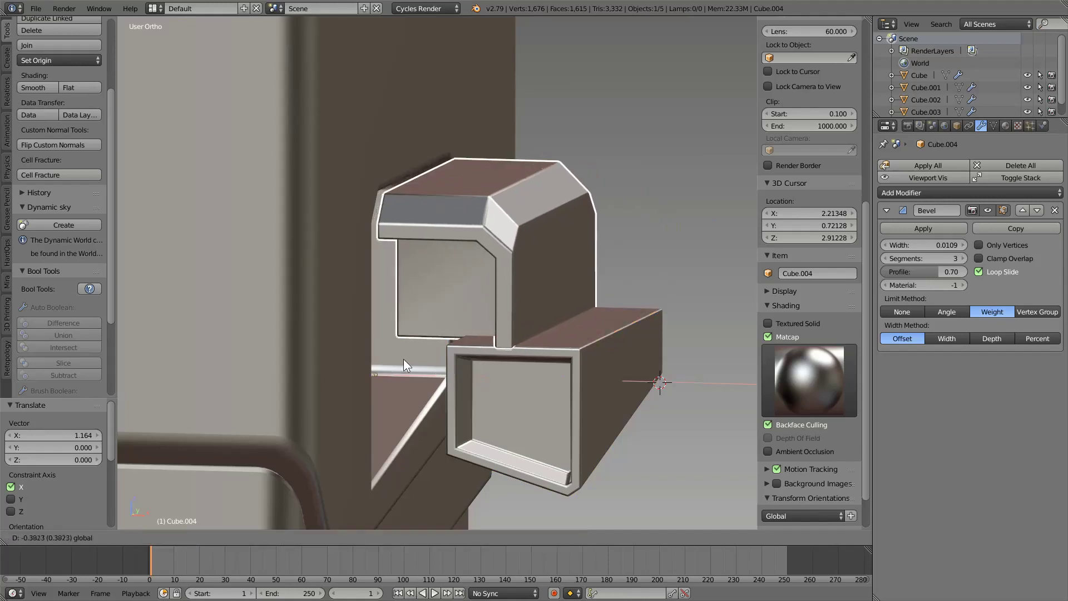
pyautogui.scroll(-5, 652, 386)
pyautogui.moveTo(553, 360)
pyautogui.mouseDown(button='middle')
pyautogui.moveTo(473, 350)
pyautogui.moveTo(548, 339)
pyautogui.mouseUp(button='middle')
# Enter edit mode on the wedge piece and inspect its framed front face in wireframe.
pyautogui.press('a')
pyautogui.rightClick(477, 356)
pyautogui.press('Tab')
pyautogui.press('KP_1')
pyautogui.press('z')
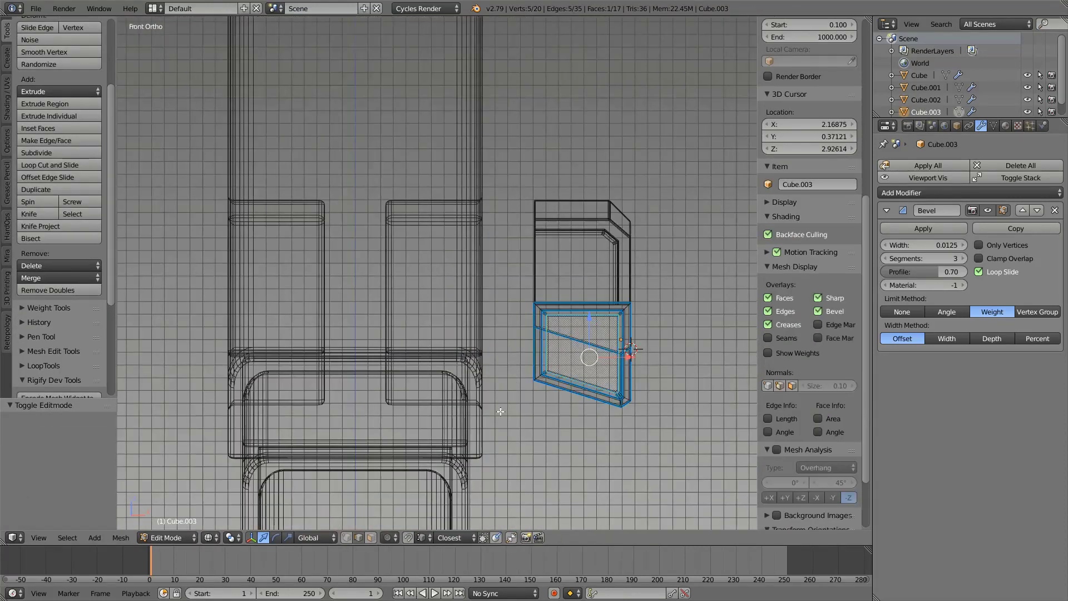
pyautogui.press('a')
pyautogui.moveTo(528, 409)
pyautogui.mouseDown(button='middle')
pyautogui.moveTo(473, 441)
pyautogui.moveTo(490, 434)
pyautogui.moveTo(501, 445)
pyautogui.moveTo(423, 345)
pyautogui.moveTo(396, 352)
pyautogui.moveTo(424, 389)
pyautogui.mouseUp(button='middle')
pyautogui.scroll(3, 473, 441)
pyautogui.press('z')
pyautogui.scroll(3, 415, 334)
pyautogui.press('z')
pyautogui.press('z')
pyautogui.scroll(-3, 424, 334)
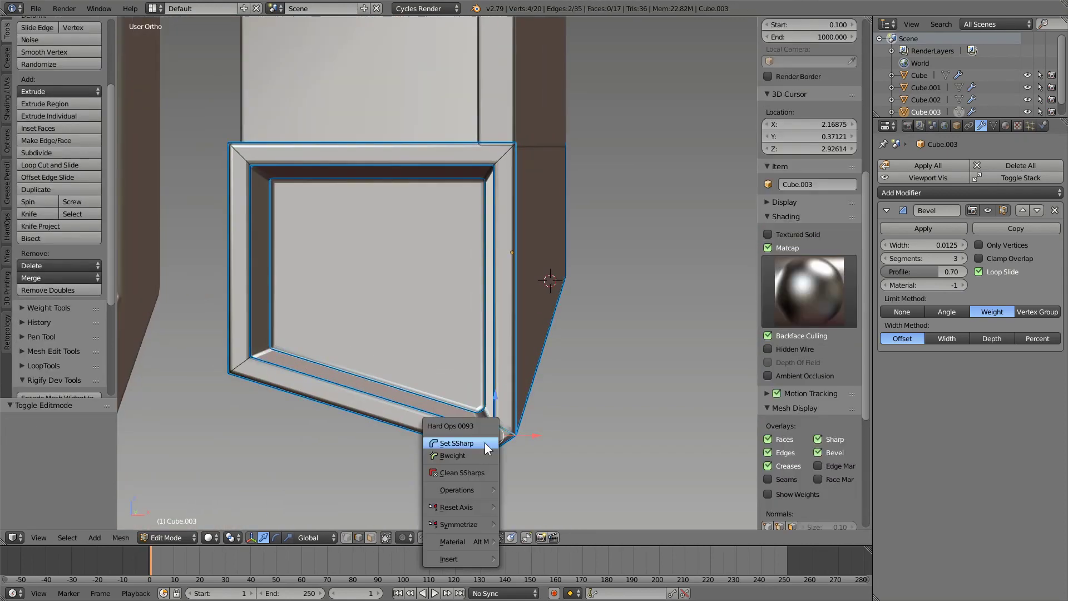
pyautogui.press('a')
pyautogui.press('Tab')
pyautogui.press('KP_1')
pyautogui.press('Tab')
# Scale the wedge's inner recessed panel to 0.806 and nudge it slightly.
pyautogui.keyDown('alt'); pyautogui.rightClick(382, 284); pyautogui.keyUp('alt')
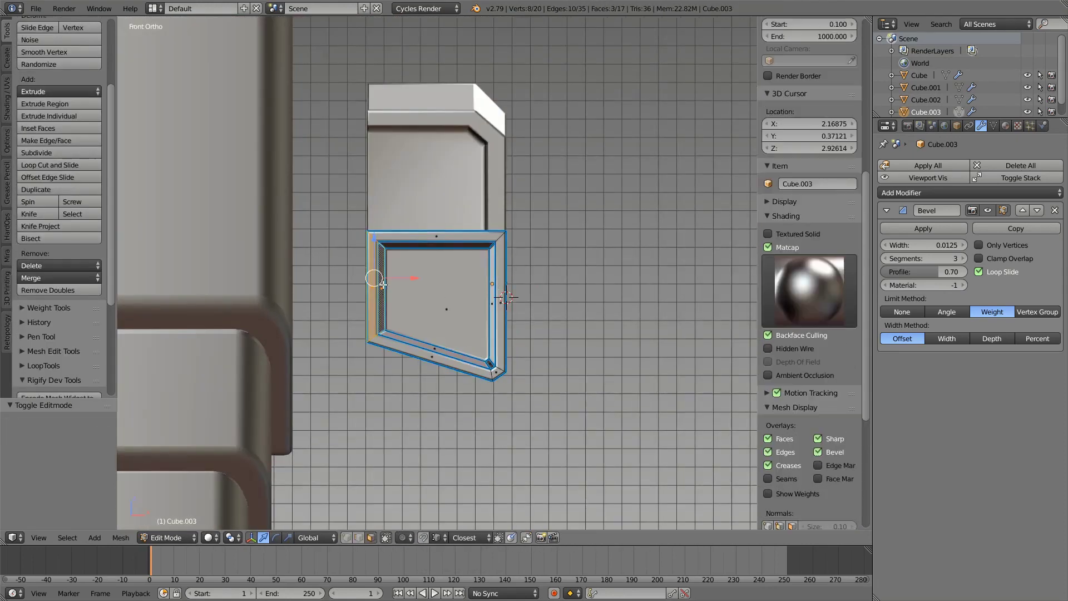
pyautogui.moveTo(340, 401); pyautogui.dragTo(321, 412, button='middle')
pyautogui.press('s')
pyautogui.click(350, 396)
pyautogui.press('KP_1')
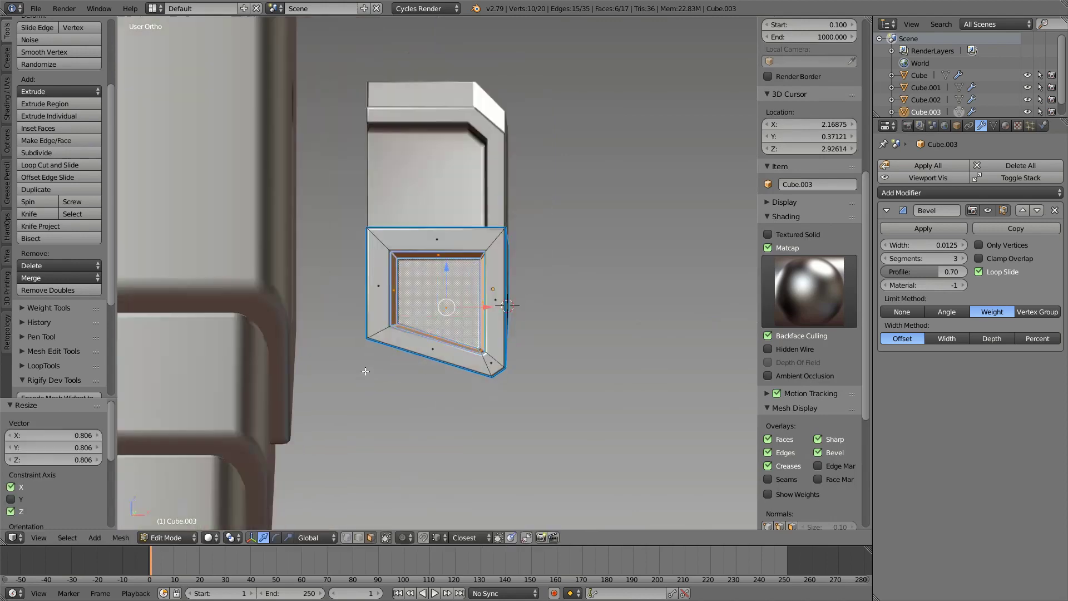
pyautogui.scroll(2, 326, 437)
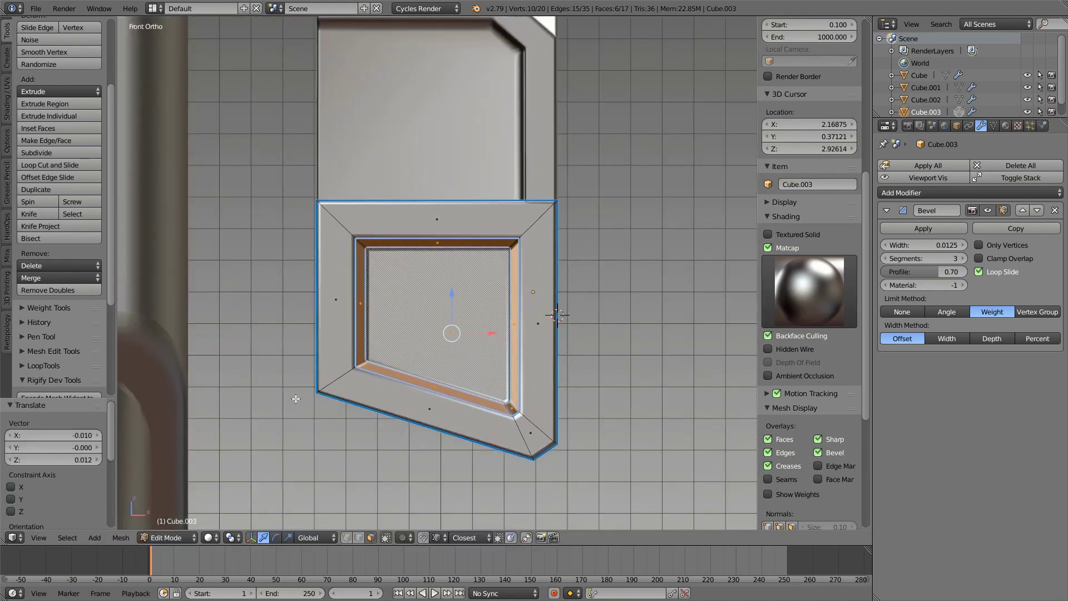
pyautogui.scroll(-2, 296, 399)
pyautogui.press('a')
pyautogui.scroll(3, 345, 362)
pyautogui.moveTo(345, 361)
pyautogui.mouseDown(button='middle')
pyautogui.moveTo(370, 325)
pyautogui.moveTo(537, 360)
pyautogui.moveTo(501, 356)
pyautogui.moveTo(489, 368)
pyautogui.mouseUp(button='middle')
# Isolate the cap piece (Cube.004) in local view and enter its mesh editing.
pyautogui.press('Tab')
pyautogui.scroll(-3, 370, 349)
pyautogui.rightClick(406, 225)
pyautogui.press('KP_Divide')
pyautogui.press('Tab')
# Inset the front face of the upper bracket piece to form a recessed panel.
pyautogui.scroll(3, 538, 360)
pyautogui.press('space')
pyautogui.write('inset')
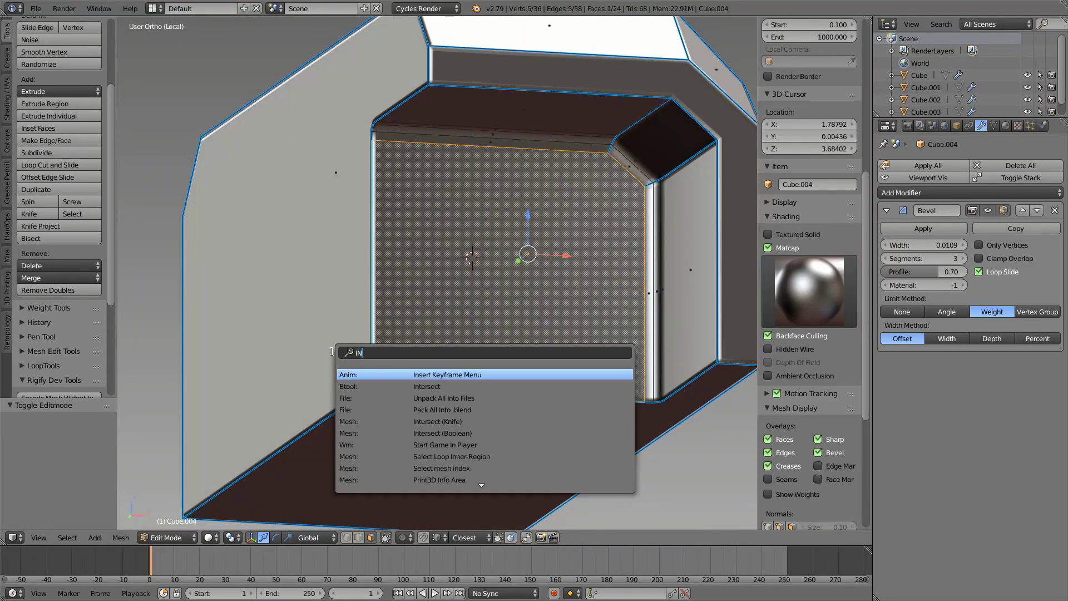
pyautogui.press('Return')
pyautogui.click(349, 341)
pyautogui.scroll(-3, 350, 342)
# Apply Hard Ops SSharp sharpening to the upper bracket piece.
pyautogui.press('Tab')
pyautogui.moveTo(349, 342)
pyautogui.mouseDown(button='middle')
pyautogui.moveTo(434, 312)
pyautogui.moveTo(453, 321)
pyautogui.mouseUp(button='middle')
pyautogui.press('Tab')
pyautogui.scroll(3, 453, 321)
pyautogui.scroll(2, 453, 321)
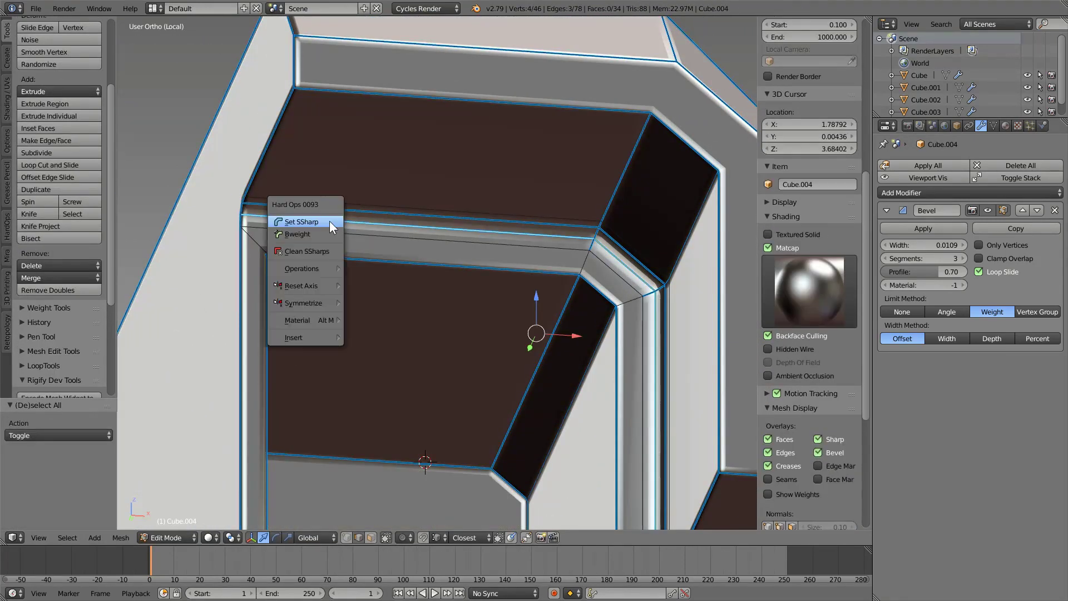
pyautogui.press('a')
pyautogui.scroll(-2, 597, 305)
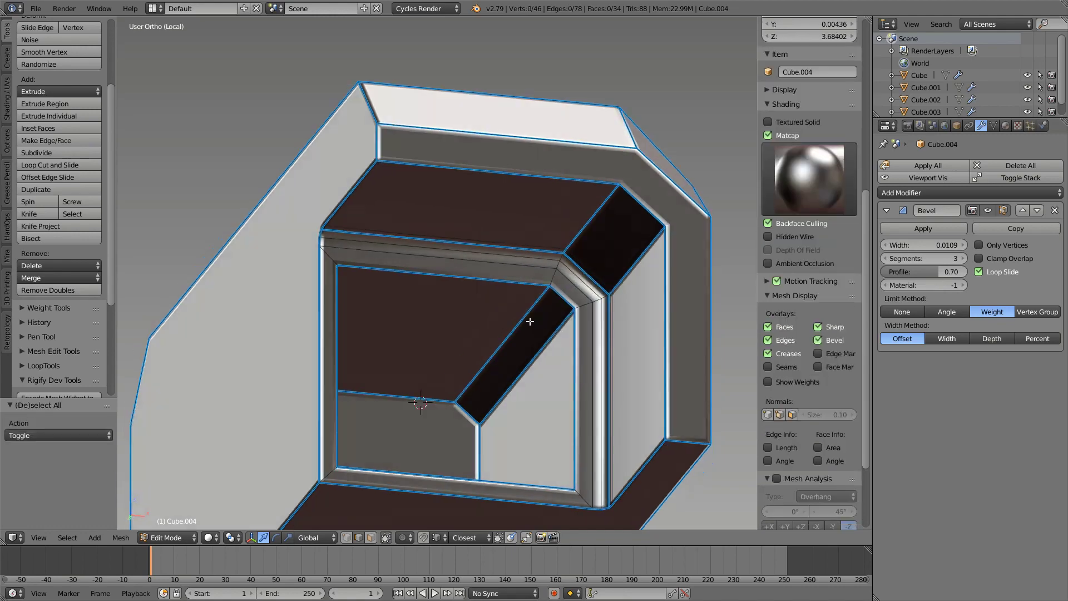
pyautogui.moveTo(529, 317); pyautogui.dragTo(544, 328, button='middle')
# Save the file, overwriting the existing version.
pyautogui.press('Tab')
pyautogui.scroll(-3, 537, 326)
pyautogui.scroll(3, 526, 339)
pyautogui.hotkey('ctrl', 's')
pyautogui.click(525, 339)
pyautogui.scroll(-3, 429, 359)
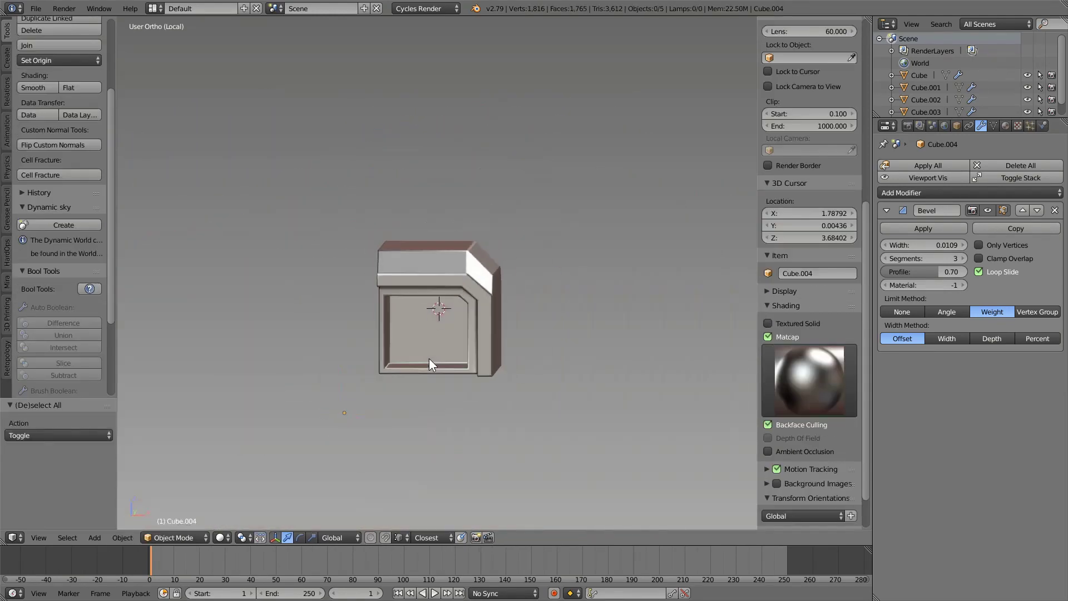
# In front wireframe view, box-select the lower-left corner edges of the upper piece.
pyautogui.press('Tab')
pyautogui.press('KP_1')
pyautogui.scroll(4, 381, 316)
pyautogui.press('z')
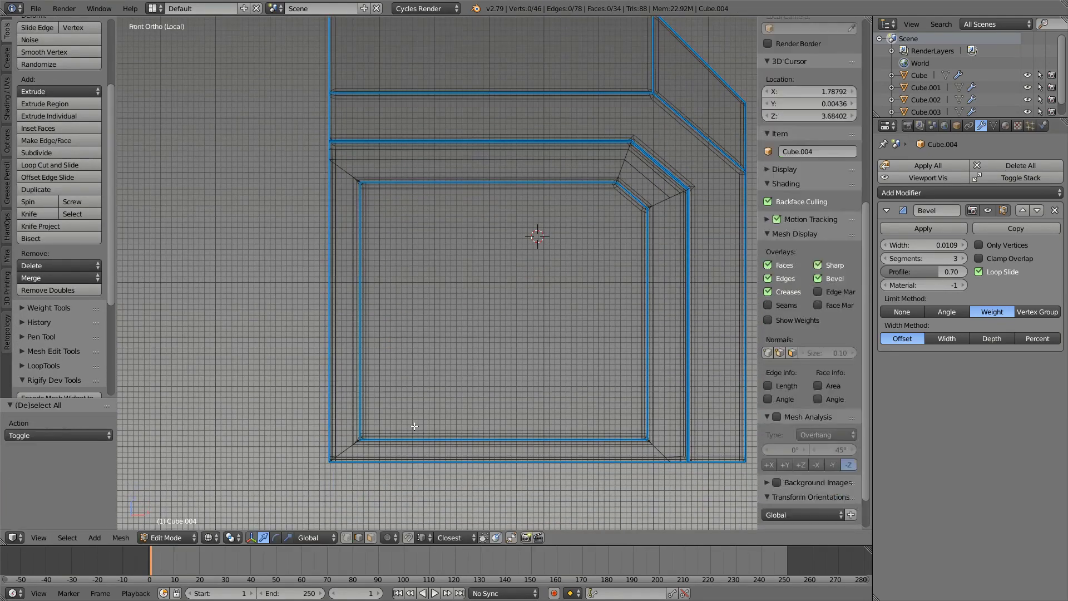
pyautogui.scroll(-3, 381, 316)
pyautogui.press('z')
pyautogui.press('z')
pyautogui.press('a')
pyautogui.press('b')
pyautogui.moveTo(380, 211); pyautogui.dragTo(425, 365)
# Bevel the lower-left corner edges with 8 segments and refresh the Hard Ops sharpening.
pyautogui.press('z')
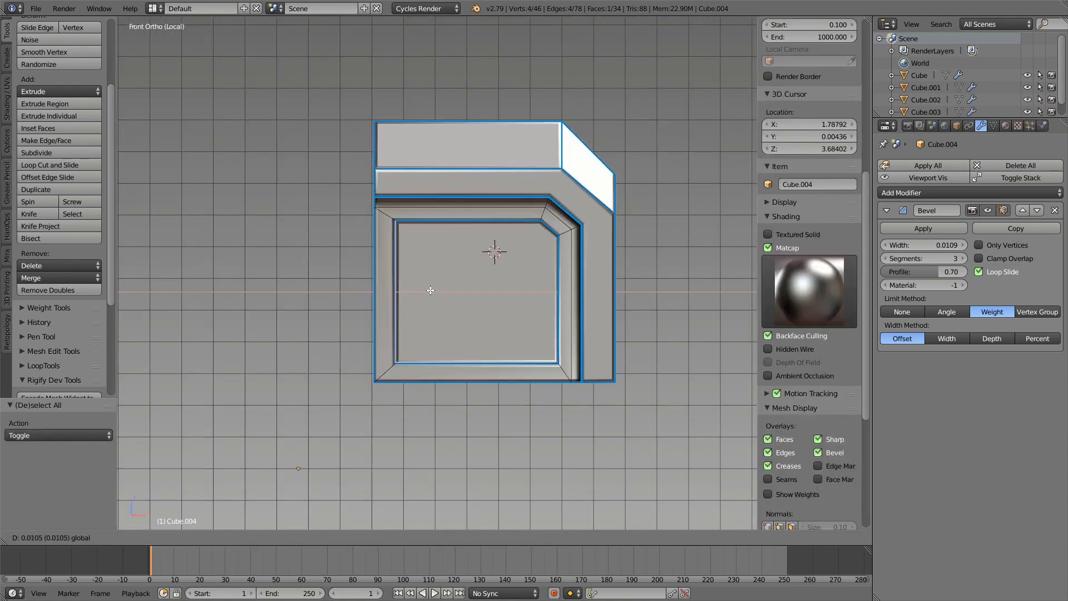
pyautogui.press('Tab')
pyautogui.moveTo(421, 292); pyautogui.dragTo(468, 302, button='middle')
pyautogui.press('Tab')
pyautogui.press('z')
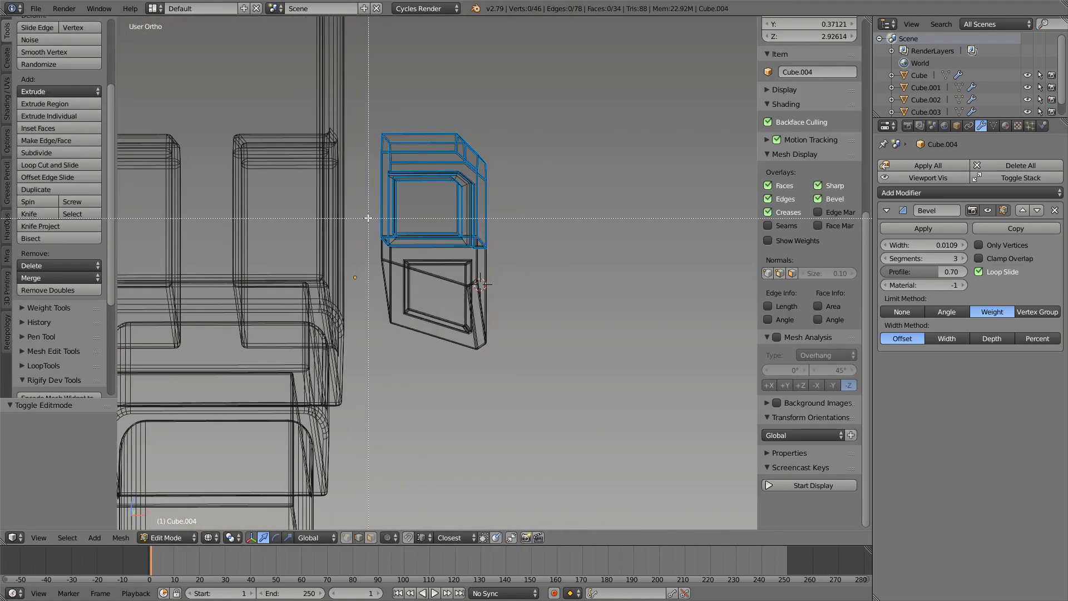
pyautogui.press('z')
pyautogui.hotkey('ctrl', 'b')
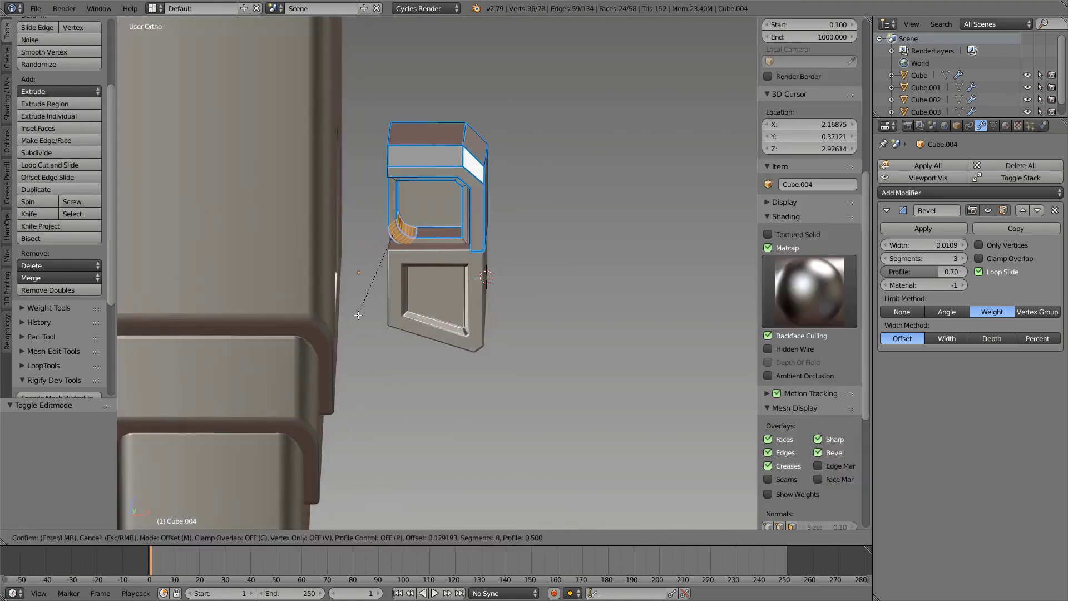
pyautogui.click(358, 316)
pyautogui.press('Tab')
pyautogui.moveTo(358, 315)
pyautogui.mouseDown(button='middle')
pyautogui.moveTo(389, 245)
pyautogui.moveTo(360, 241)
pyautogui.mouseUp(button='middle')
pyautogui.press('q')
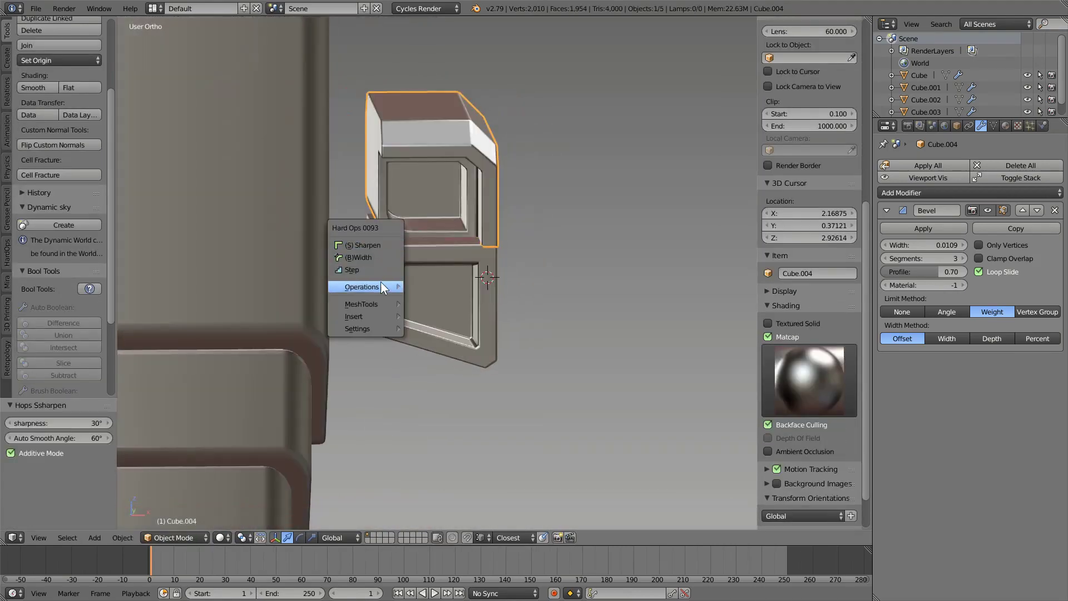
pyautogui.press('Tab')
pyautogui.moveTo(380, 281)
pyautogui.mouseDown(button='middle')
pyautogui.moveTo(410, 286)
pyautogui.moveTo(367, 323)
pyautogui.mouseUp(button='middle')
# Select the lower wedge piece Cube.003 and enter Edit Mode in front view.
pyautogui.press('z')
pyautogui.press('Tab')
pyautogui.press('z')
pyautogui.rightClick(419, 285)
pyautogui.press('KP_1')
pyautogui.press('z')
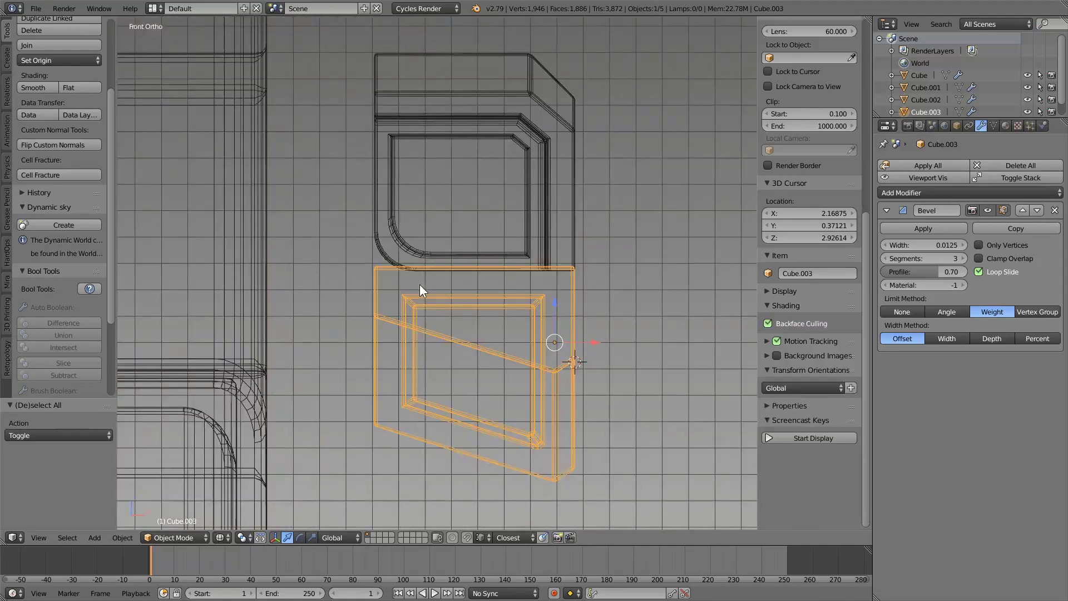
pyautogui.press('Tab')
pyautogui.press('z')
# Move the wedge's selected top face vertically along Z.
pyautogui.moveTo(489, 249); pyautogui.dragTo(489, 307, button='middle')
pyautogui.scroll(3, 492, 260)
pyautogui.press('g')
pyautogui.press('z')
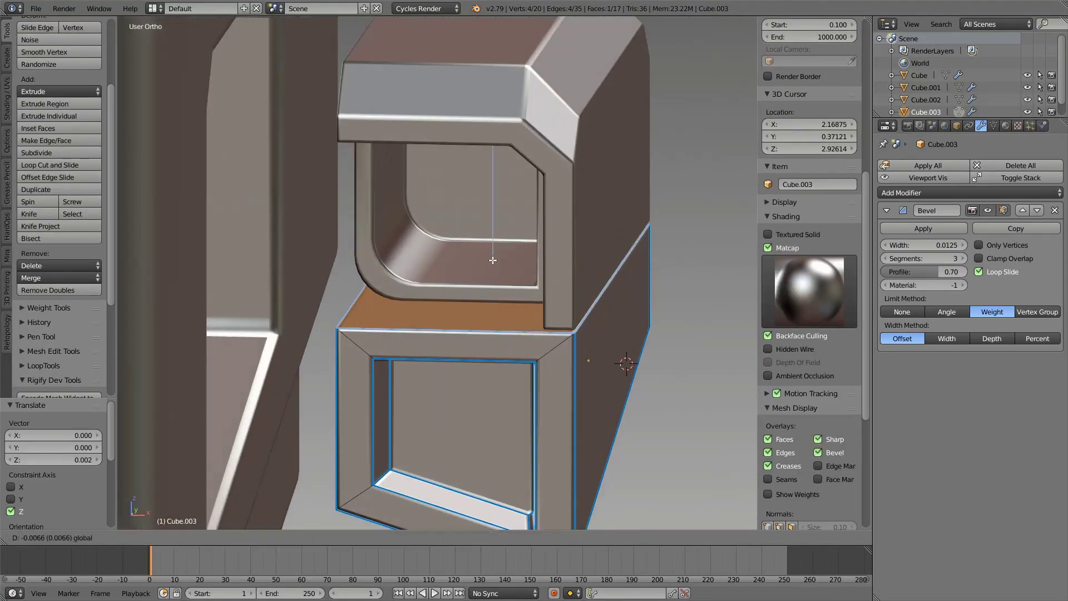
pyautogui.press('Return')
pyautogui.press('z')
# Bevel the box-selected wedge edges to a width of 0.0086.
pyautogui.moveTo(486, 255); pyautogui.dragTo(390, 289, button='middle')
pyautogui.moveTo(345, 249); pyautogui.dragTo(405, 321)
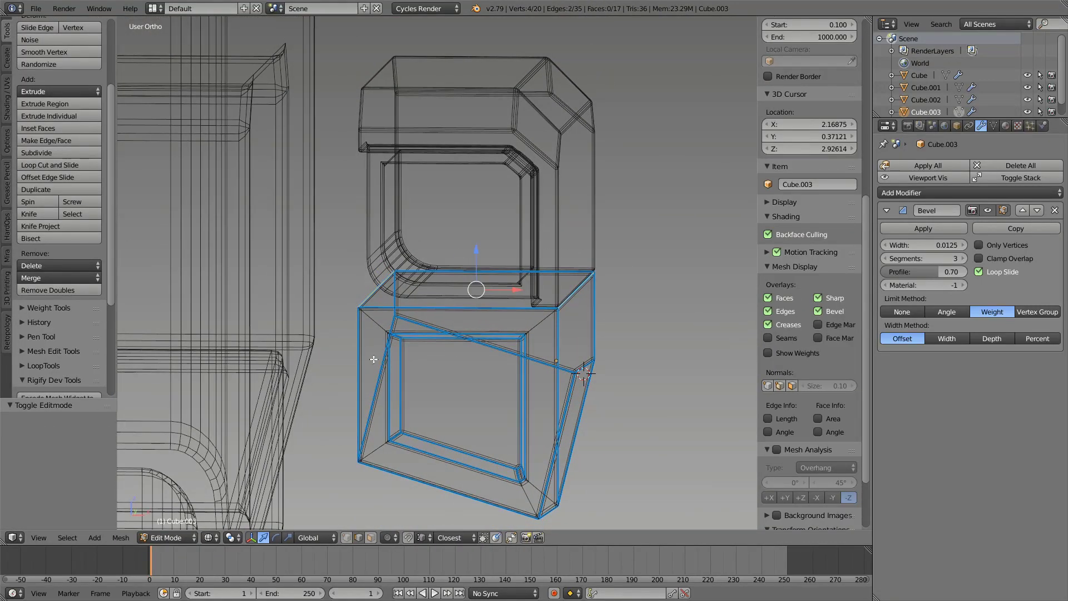
pyautogui.press('z')
pyautogui.hotkey('ctrl', 'b')
pyautogui.press('z')
pyautogui.keyDown('shift'); pyautogui.click(380, 330); pyautogui.keyUp('shift')
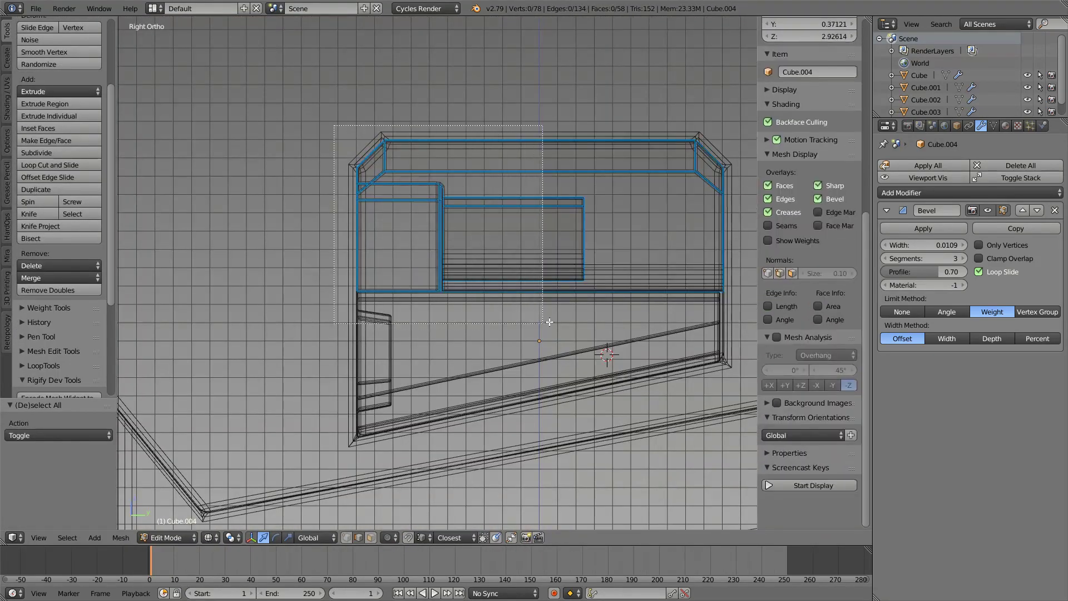
pyautogui.moveTo(550, 321); pyautogui.dragTo(550, 321)
# Shrink the inner face, collapse it, and remove the duplicate vertices.
pyautogui.press('g')
pyautogui.press('y')
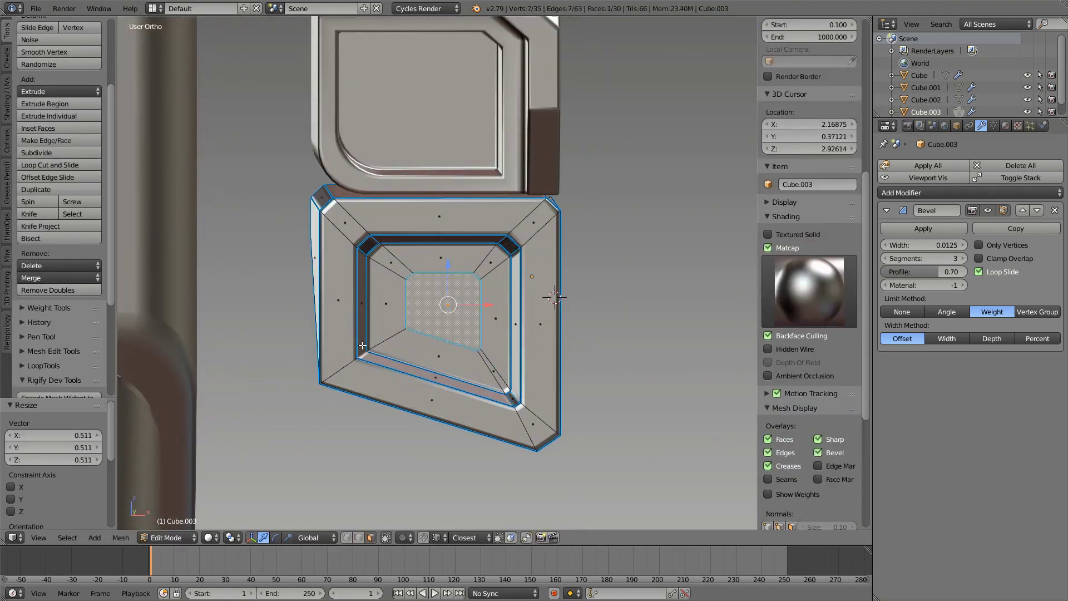
pyautogui.click(399, 335)
pyautogui.press('KP_1')
pyautogui.press('g')
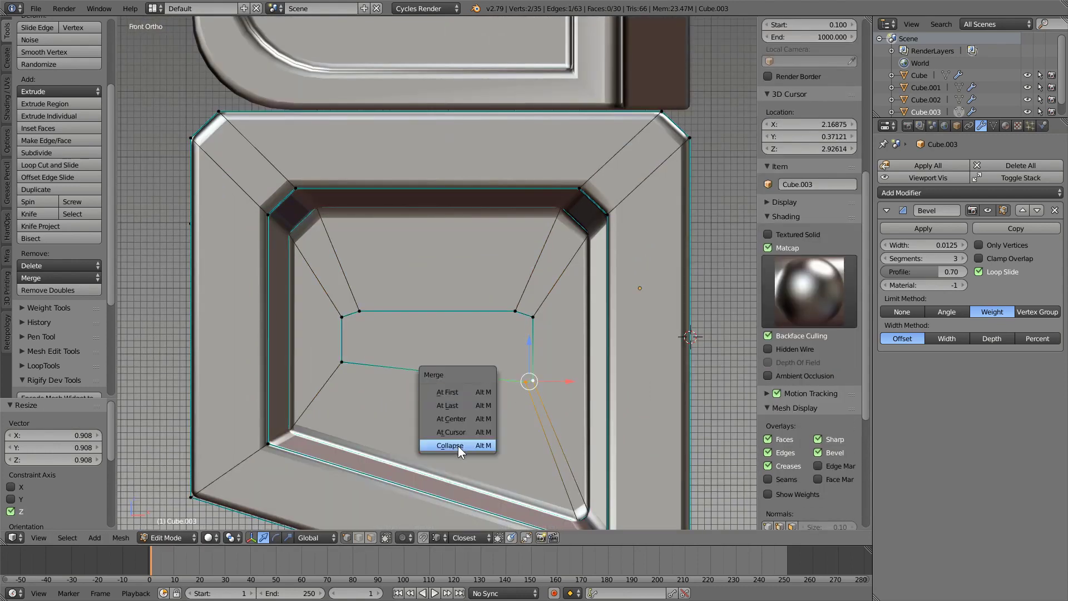
pyautogui.click(458, 445)
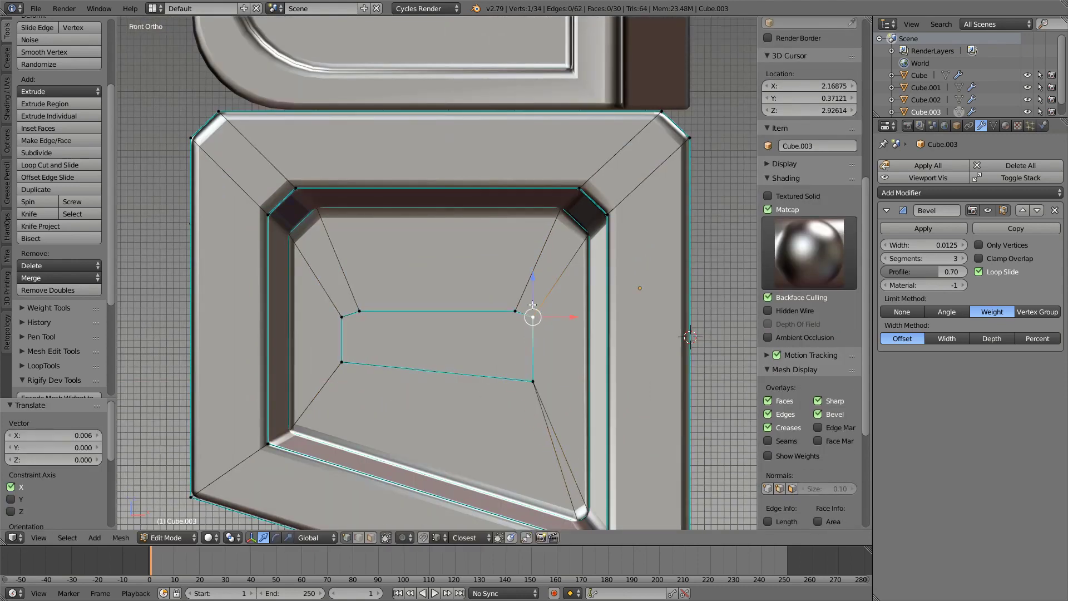
pyautogui.press('a')
pyautogui.click(48, 290)
pyautogui.press('a')
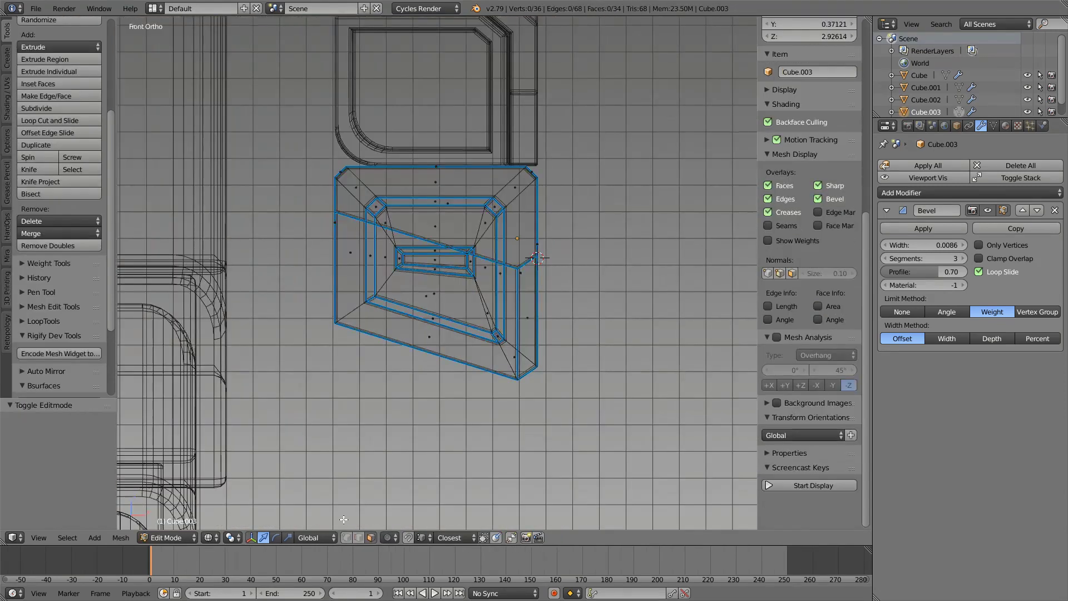
# Slide the slot's frame edges and corner vertices into place.
pyautogui.click(444, 259)
pyautogui.press('a')
pyautogui.rightClick(502, 427)
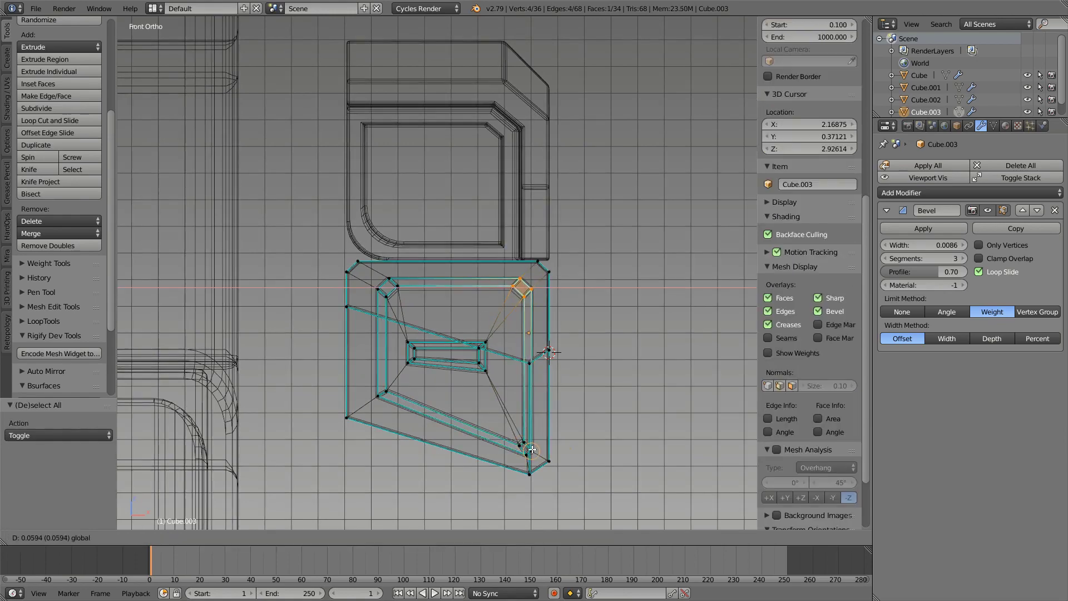
pyautogui.click(532, 449)
pyautogui.rightClick(388, 288)
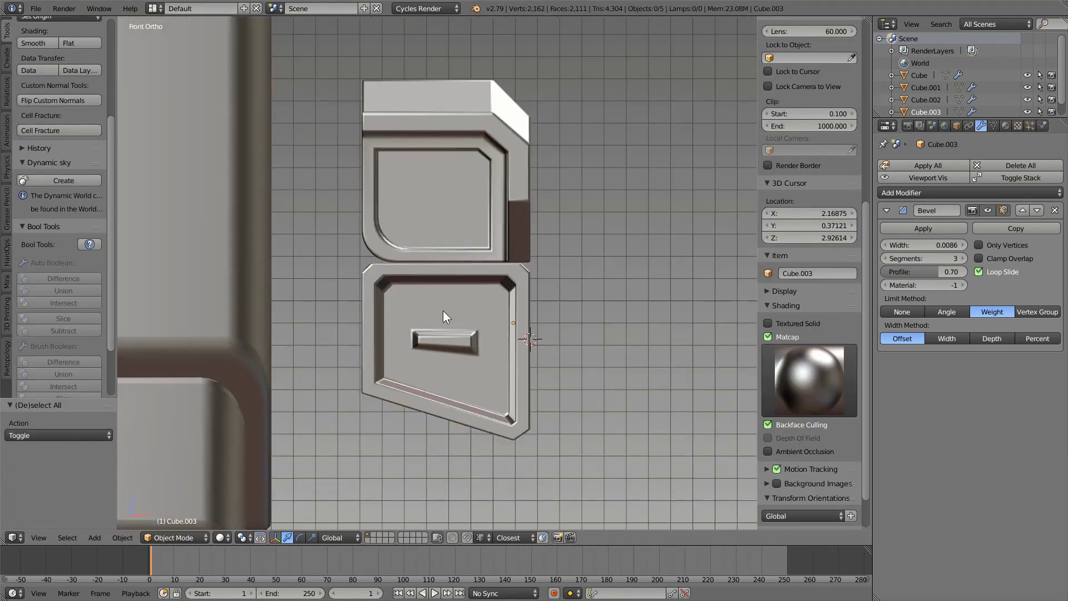
# Switch the viewport shading to a grey studio matcap.
pyautogui.moveTo(443, 311); pyautogui.dragTo(479, 325, button='middle')
pyautogui.click(810, 380)
pyautogui.click(592, 194)
pyautogui.click(809, 380)
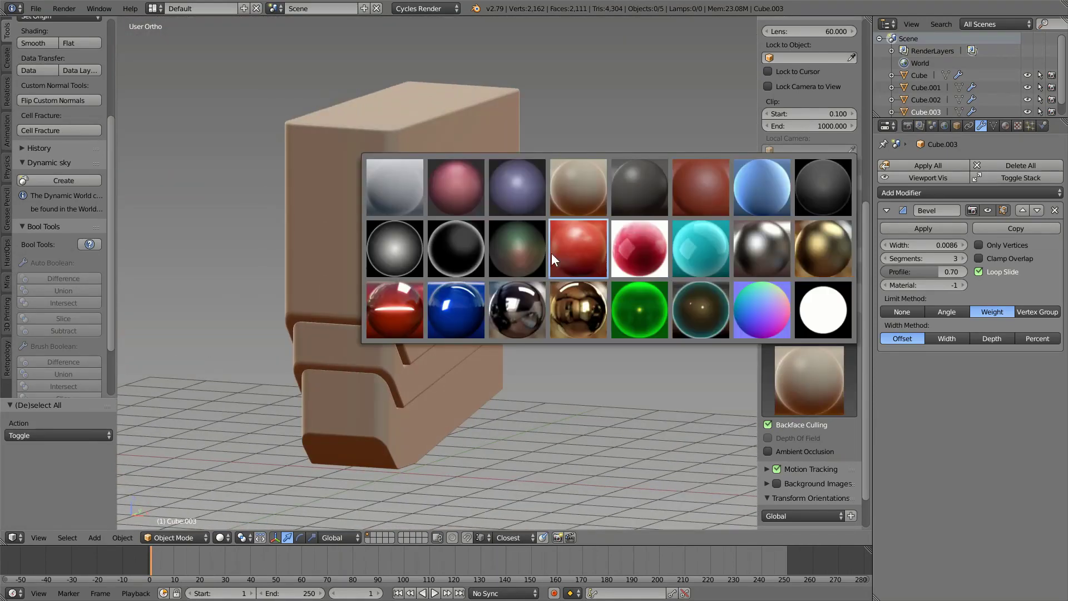
pyautogui.click(417, 264)
pyautogui.moveTo(426, 269)
pyautogui.mouseDown(button='middle')
pyautogui.moveTo(382, 266)
pyautogui.moveTo(441, 256)
pyautogui.moveTo(516, 358)
pyautogui.mouseUp(button='middle')
# In side view, raise the selected wedge vertices along Z.
pyautogui.press('KP_3')
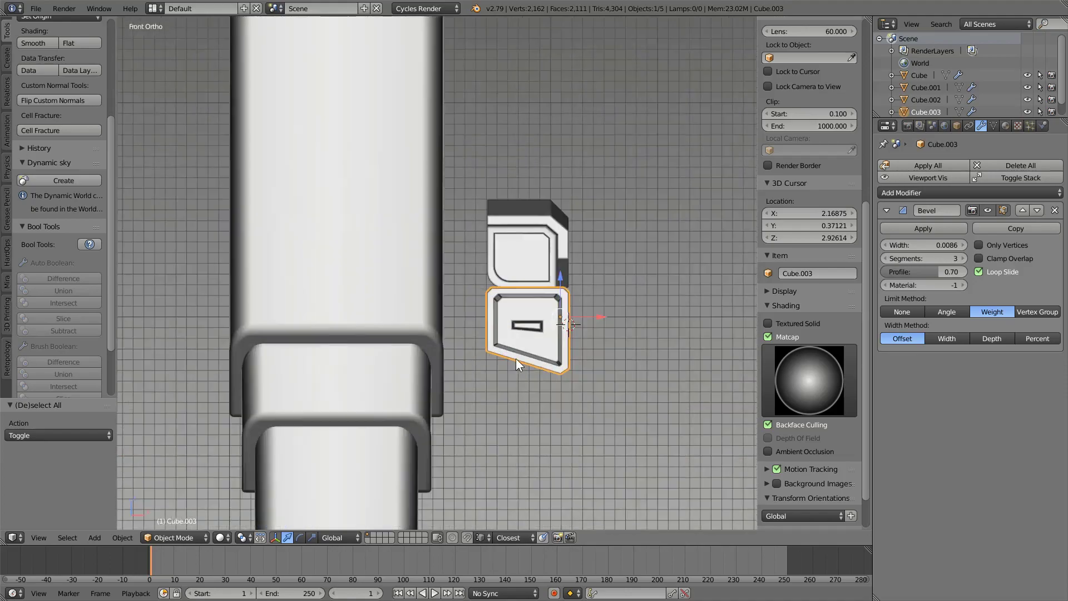
pyautogui.press('Tab')
pyautogui.press('KP_3')
pyautogui.press('z')
pyautogui.press('g')
pyautogui.press('z')
pyautogui.click(439, 365)
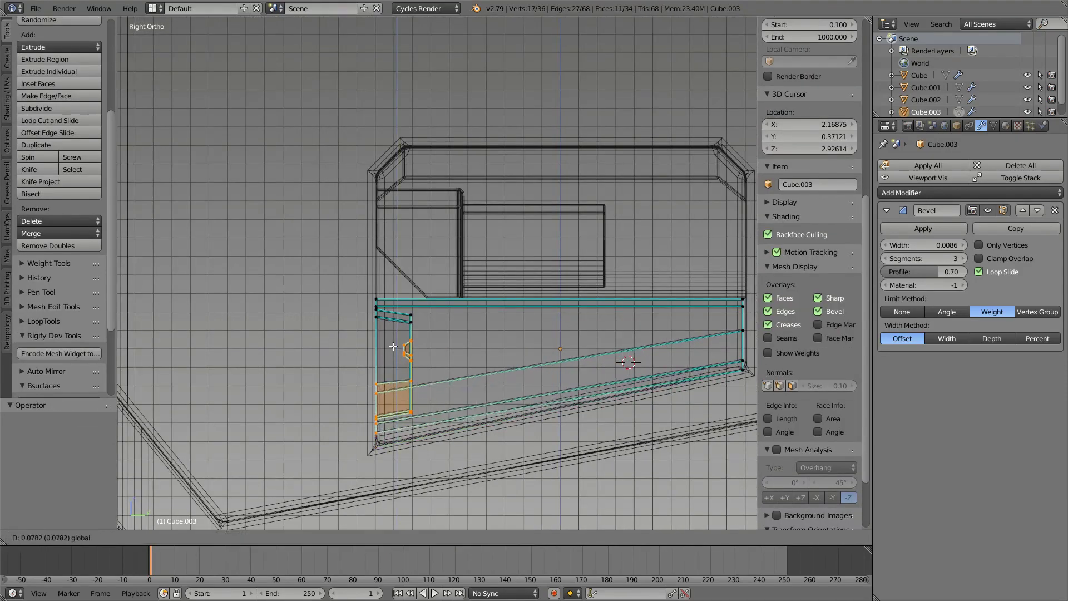
pyautogui.press('z')
pyautogui.moveTo(445, 368); pyautogui.dragTo(467, 374, button='middle')
# Move the wedge's strip of edges vertically to a new height.
pyautogui.press('KP_3')
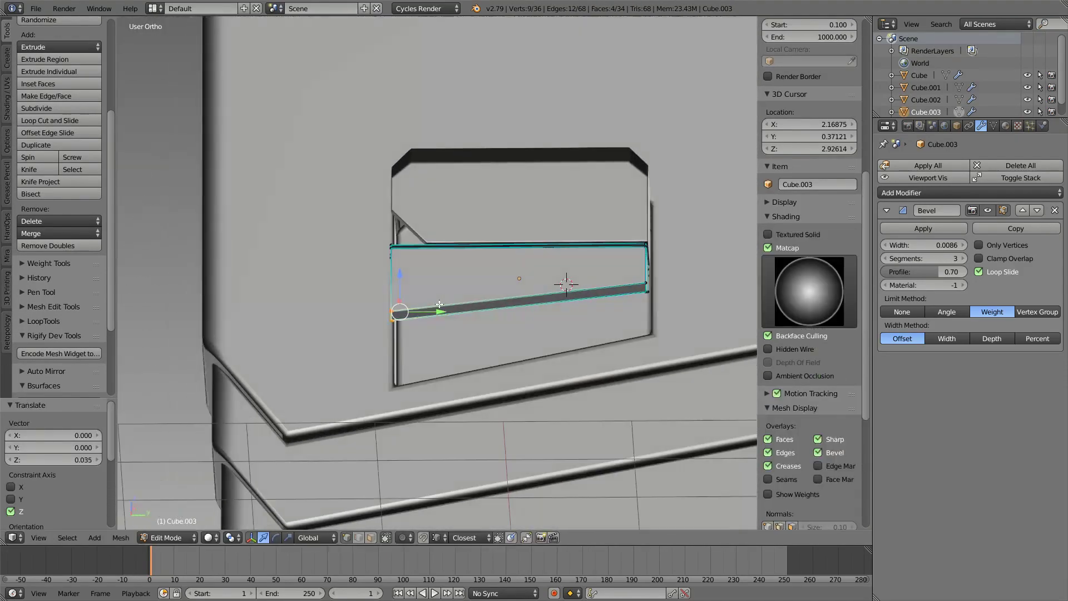
pyautogui.press('Tab')
pyautogui.press('z')
pyautogui.rightClick(386, 405)
pyautogui.press('Tab')
pyautogui.press('g')
pyautogui.press('z')
pyautogui.click(426, 314)
pyautogui.press('Tab')
pyautogui.press('z')
pyautogui.moveTo(425, 314); pyautogui.dragTo(450, 359, button='middle')
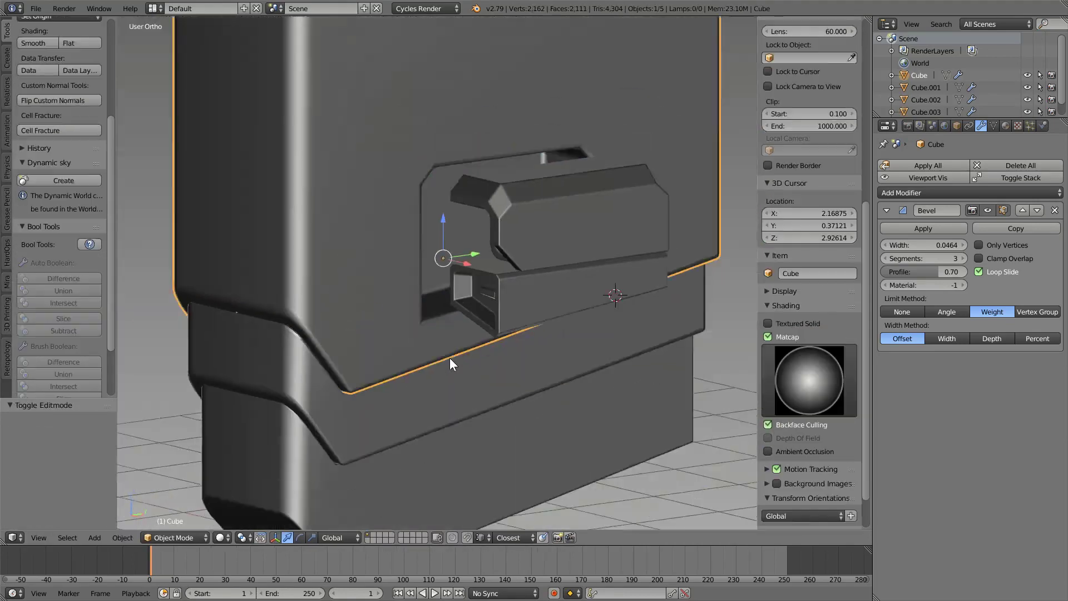
# Set the base Cube's bevel to 5 segments and save the file.
pyautogui.keyDown('shift'); pyautogui.rightClick(549, 259); pyautogui.keyUp('shift')
pyautogui.moveTo(451, 257); pyautogui.dragTo(438, 281, button='middle')
pyautogui.rightClick(439, 281)
pyautogui.scroll(2, 438, 281)
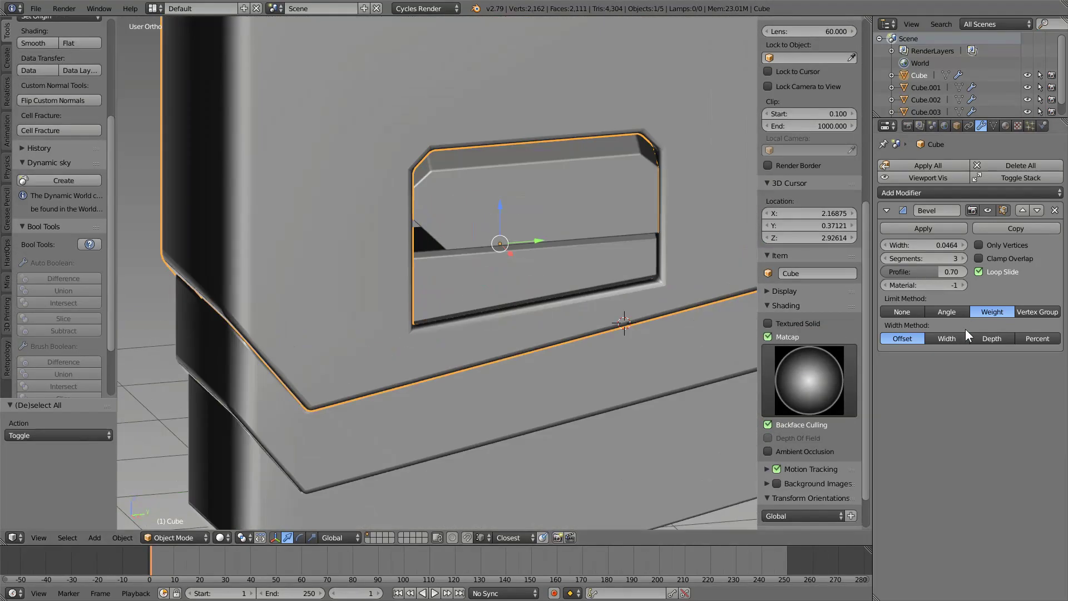
pyautogui.click(966, 258)
pyautogui.scroll(-1, 525, 322)
pyautogui.hotkey('ctrl', 's')
pyautogui.click(526, 322)
pyautogui.moveTo(525, 322)
pyautogui.mouseDown(button='middle')
pyautogui.moveTo(443, 336)
pyautogui.moveTo(513, 294)
pyautogui.mouseUp(button='middle')
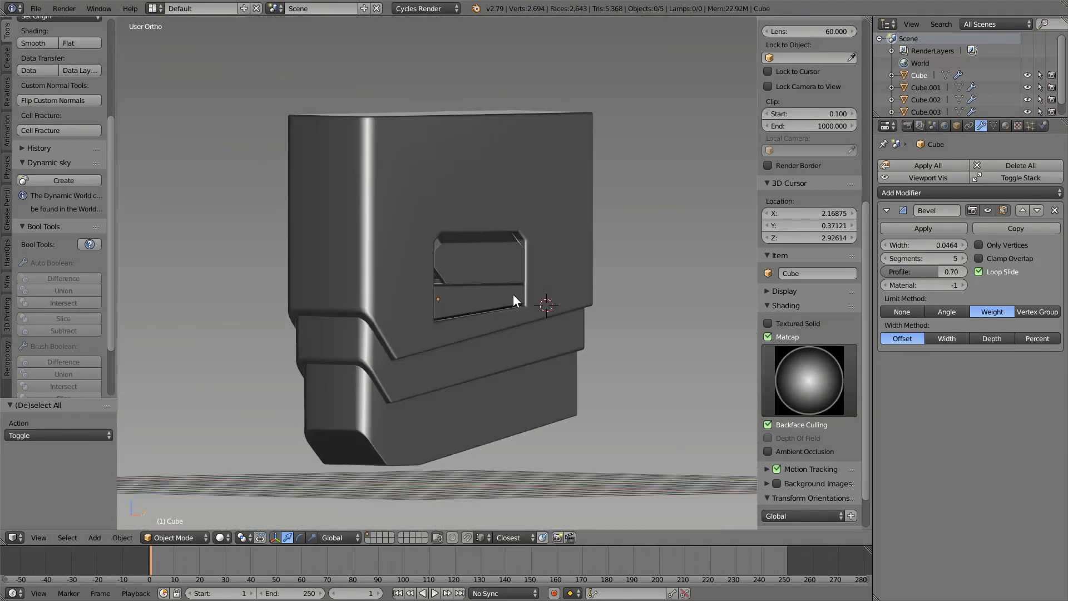
# Move both bracket pieces out beside the base.
pyautogui.keyDown('shift'); pyautogui.rightClick(513, 294); pyautogui.keyUp('shift')
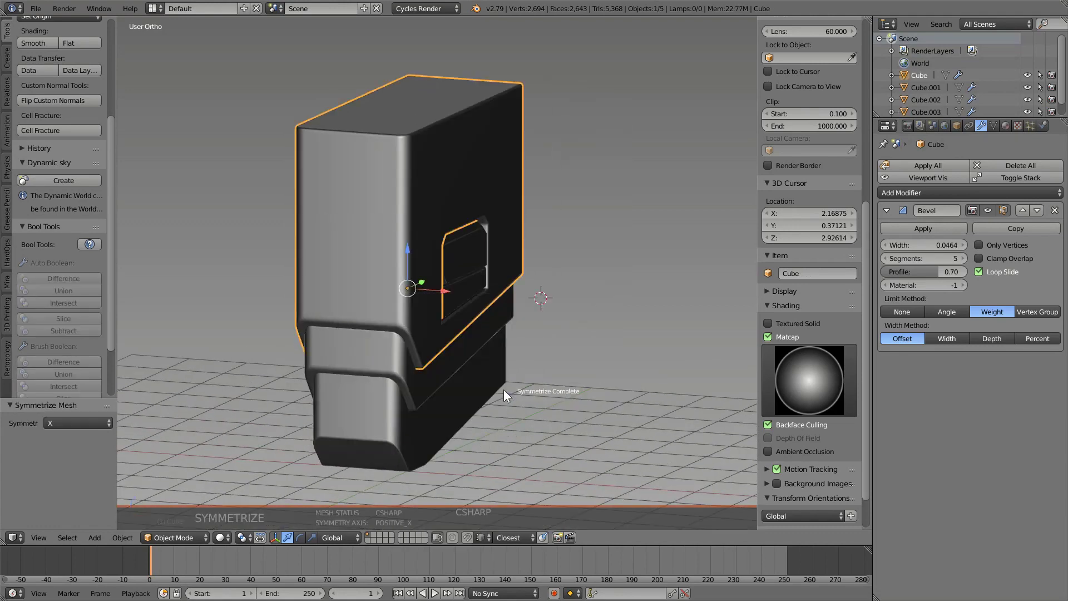
pyautogui.moveTo(503, 389)
pyautogui.mouseDown(button='middle')
pyautogui.moveTo(459, 303)
pyautogui.moveTo(473, 311)
pyautogui.moveTo(392, 303)
pyautogui.mouseUp(button='middle')
pyautogui.press('a')
pyautogui.rightClick(392, 303)
pyautogui.press('g')
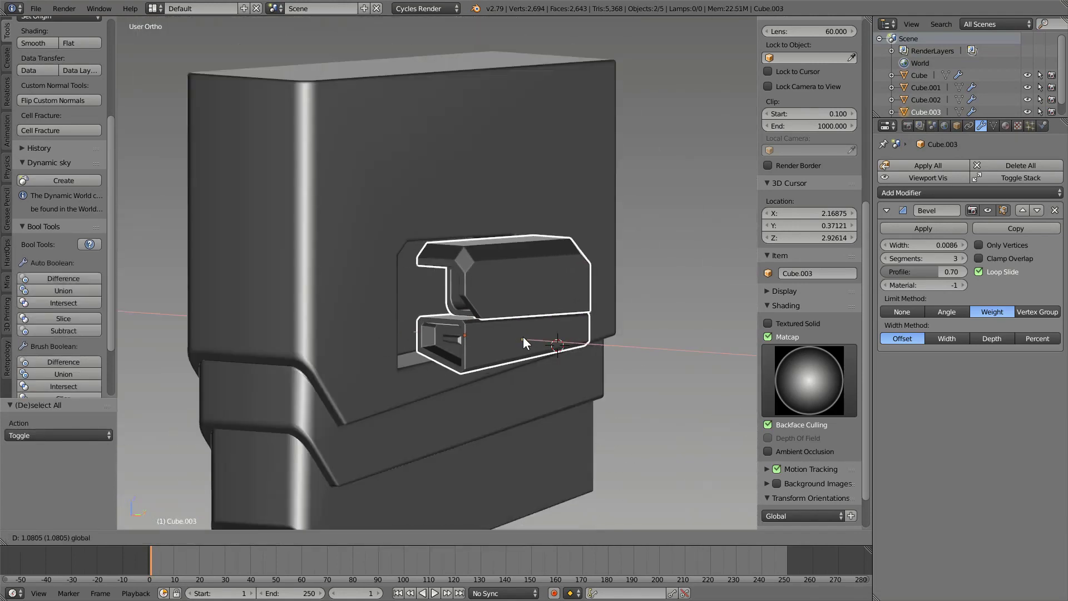
pyautogui.click(564, 345)
pyautogui.press('a')
pyautogui.scroll(-5, 579, 346)
# Select the lower base strip Cube.001 and toggle Edit Mode on it.
pyautogui.rightClick(461, 352)
pyautogui.moveTo(515, 341); pyautogui.dragTo(389, 378, button='middle')
pyautogui.press('Tab')
pyautogui.press('Tab')
# In front view, add a new flat mesh piece beneath the base.
pyautogui.press('KP_1')
pyautogui.click(484, 370)
pyautogui.hotkey('shift', 'a')
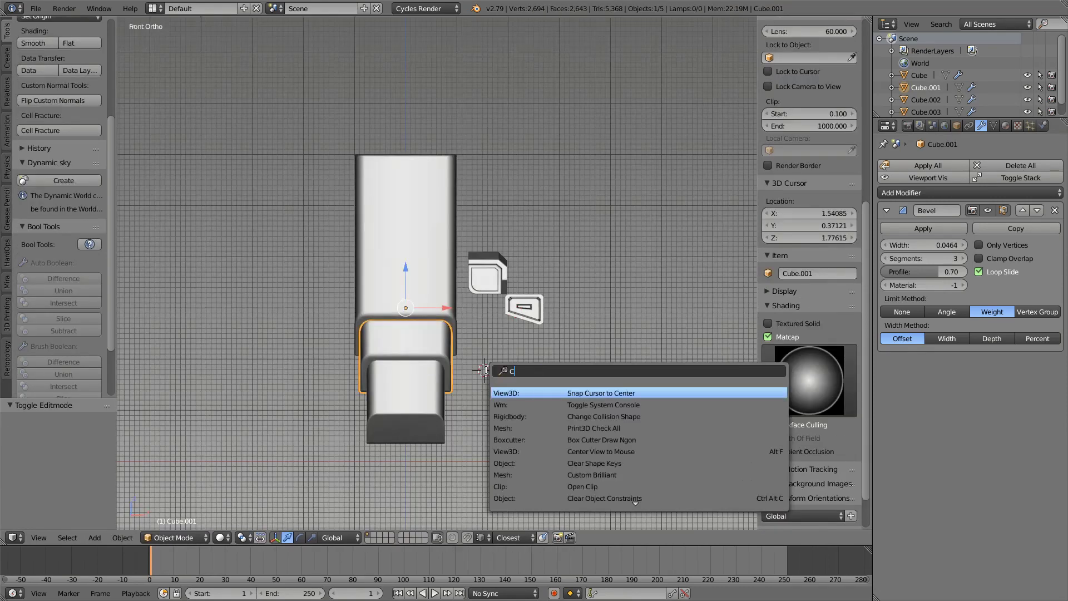
pyautogui.click(640, 390)
pyautogui.press('Tab')
# Lower the piece's edge by 0.870 in Edit Mode.
pyautogui.press('z')
pyautogui.rightClick(506, 371)
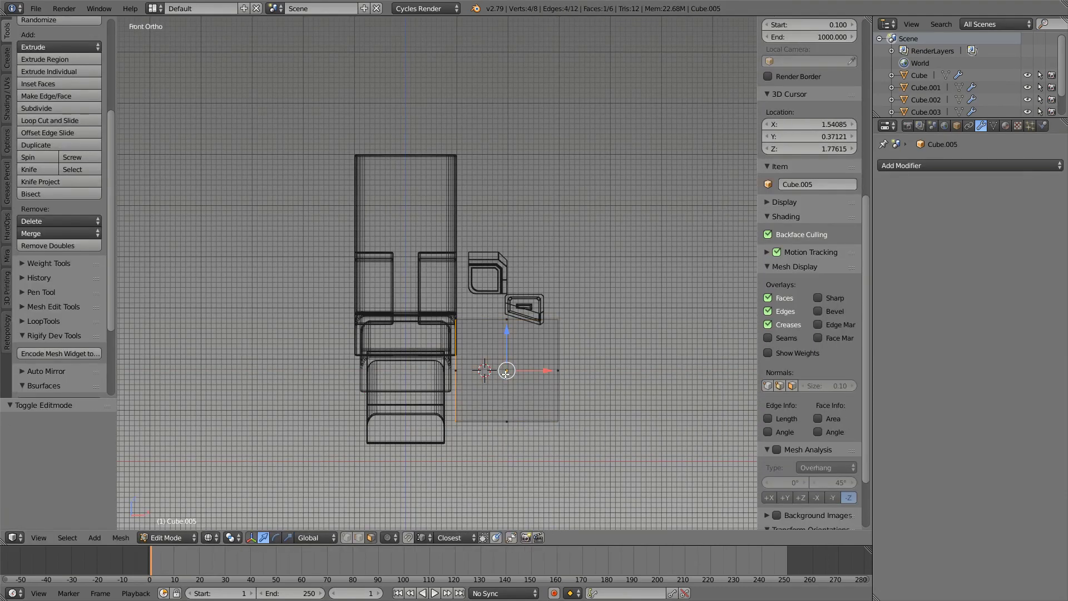
pyautogui.press('1')
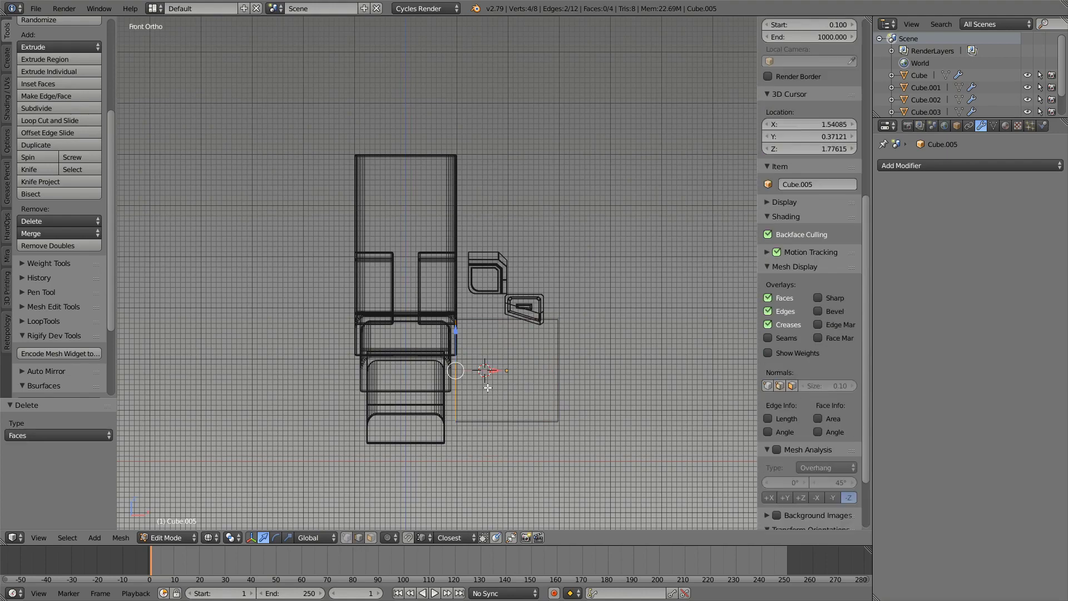
pyautogui.moveTo(481, 379); pyautogui.dragTo(534, 301, button='middle')
pyautogui.press('z')
pyautogui.press('Tab')
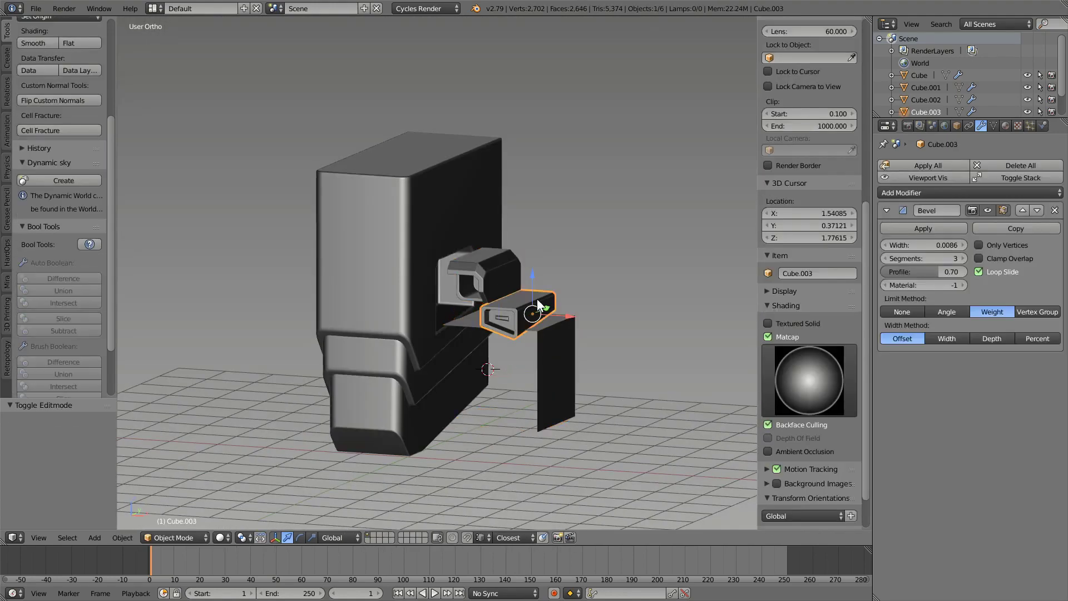
pyautogui.press('Tab')
pyautogui.scroll(3, 490, 326)
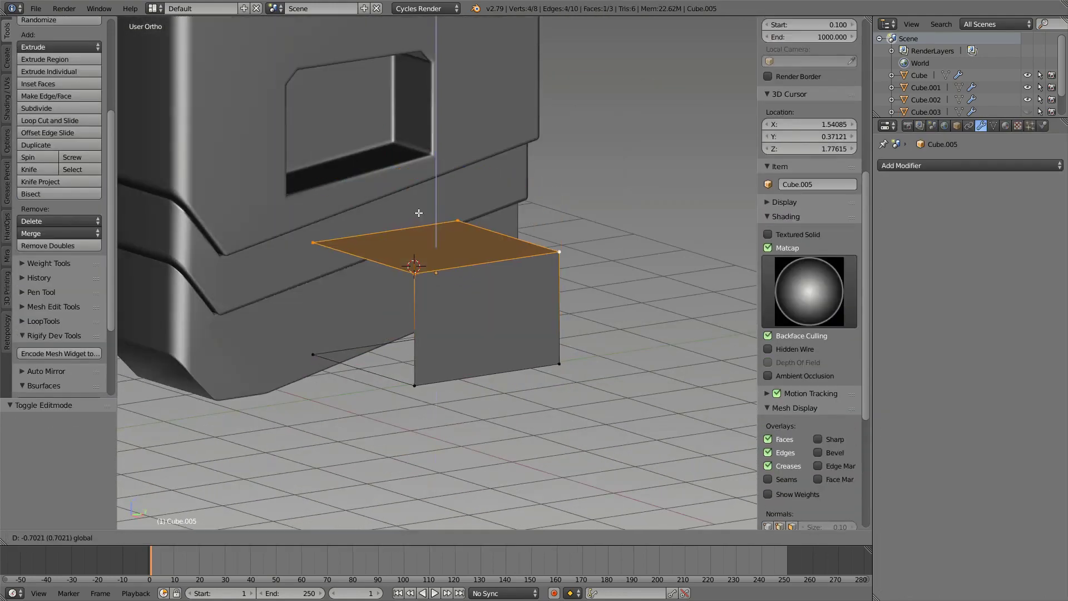
pyautogui.click(423, 234)
# Adjust the piece's top corner vertex from the right-side view.
pyautogui.press('KP_3')
pyautogui.press('z')
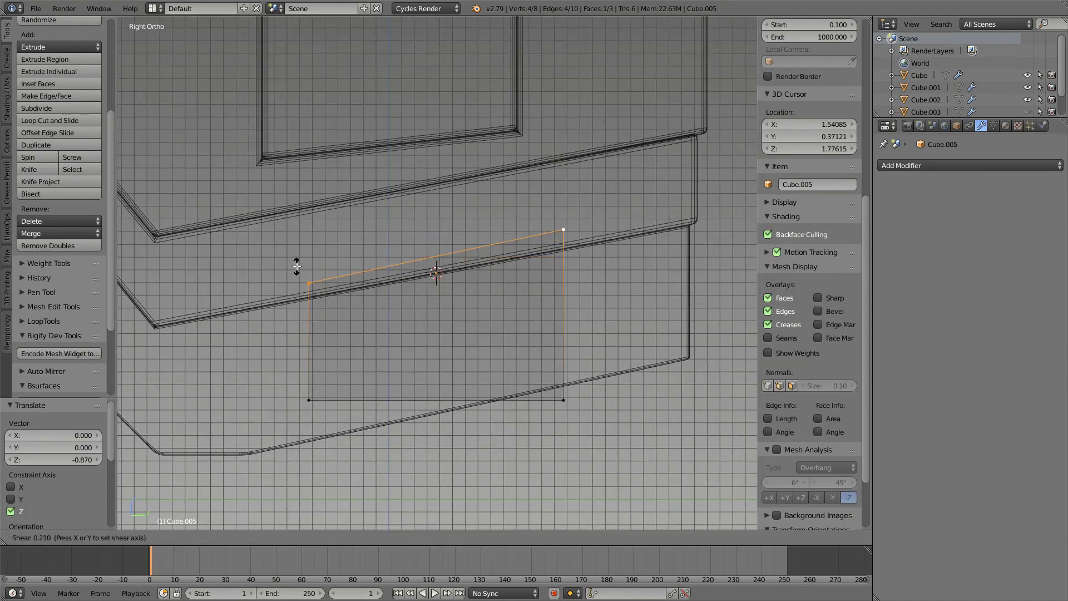
pyautogui.press('a')
pyautogui.rightClick(563, 399)
pyautogui.click(554, 307)
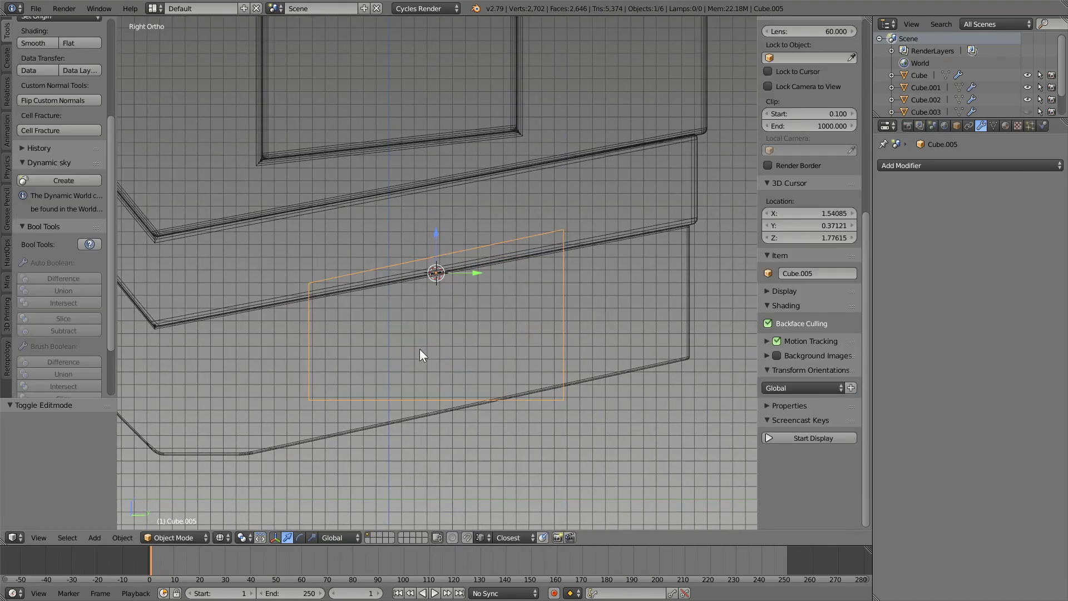
# Shear the face so the piece slants to match the base.
pyautogui.press('a')
pyautogui.press('Escape')
pyautogui.press('a')
pyautogui.hotkey('shift', 'ctrl', 'alt', 's')
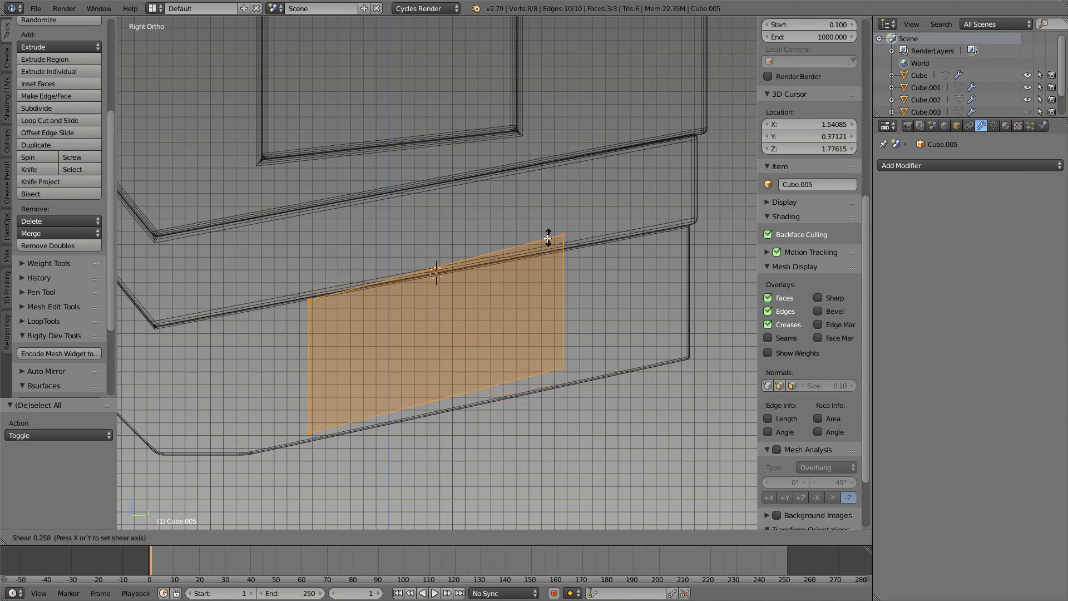
pyautogui.press('z')
pyautogui.moveTo(429, 335); pyautogui.dragTo(501, 311, button='middle')
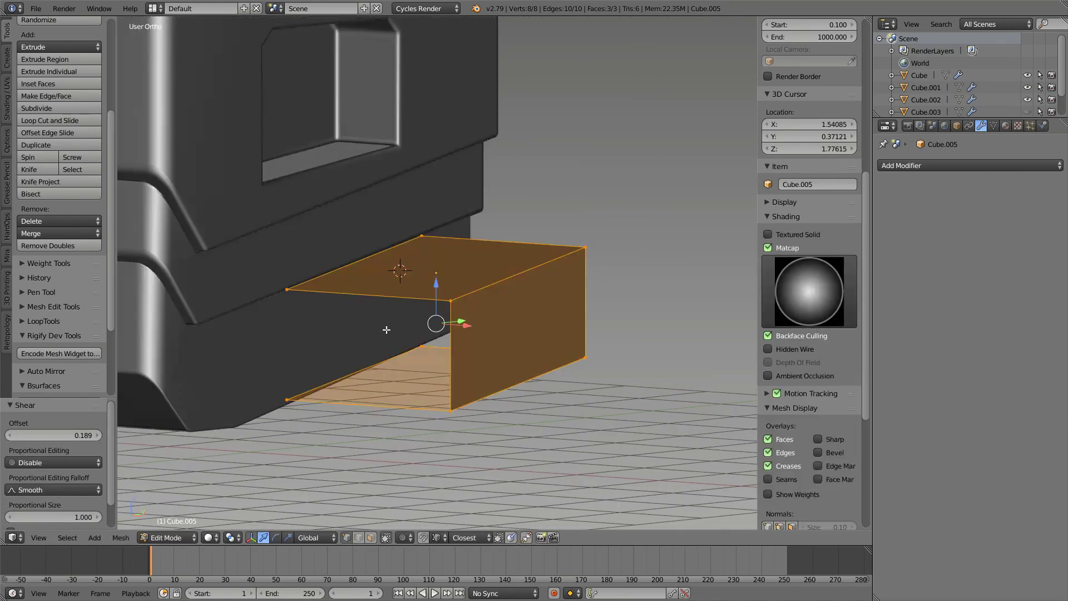
# Raise the side face's vertices vertically by 0.044.
pyautogui.press('a')
pyautogui.rightClick(518, 309)
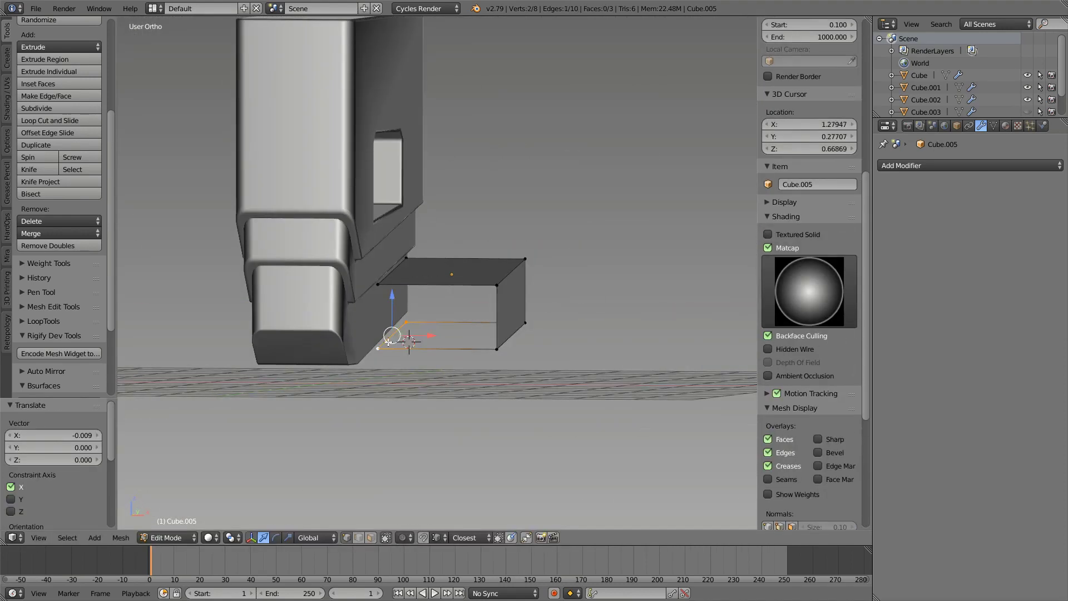
pyautogui.moveTo(389, 341); pyautogui.dragTo(401, 367, button='middle')
pyautogui.press('a')
pyautogui.press('KP_3')
pyautogui.press('z')
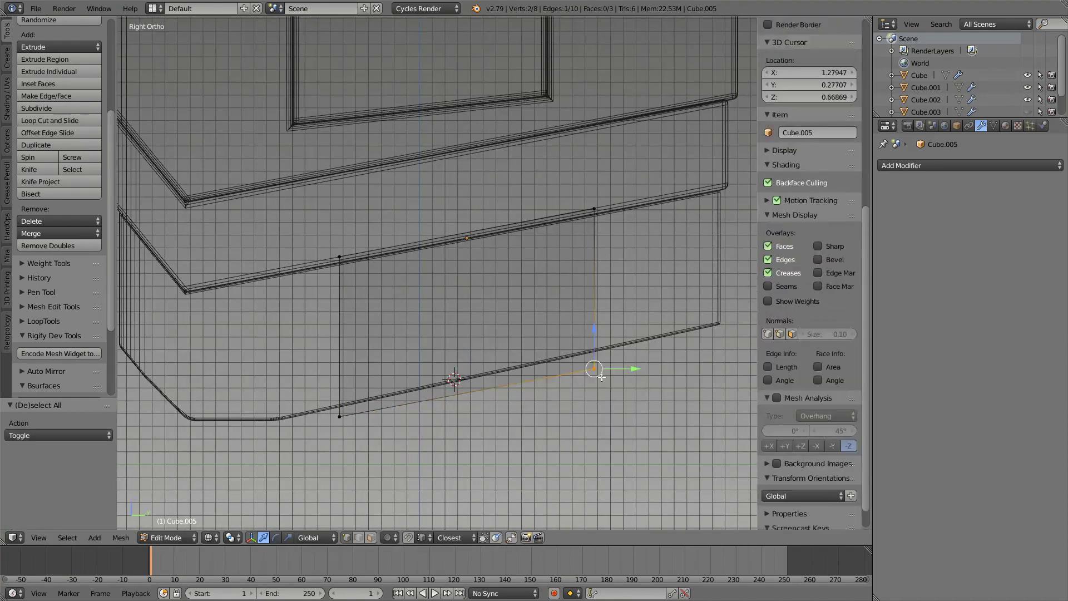
pyautogui.scroll(1, 602, 377)
pyautogui.press('g')
pyautogui.press('z')
pyautogui.click(429, 406)
pyautogui.click(298, 403)
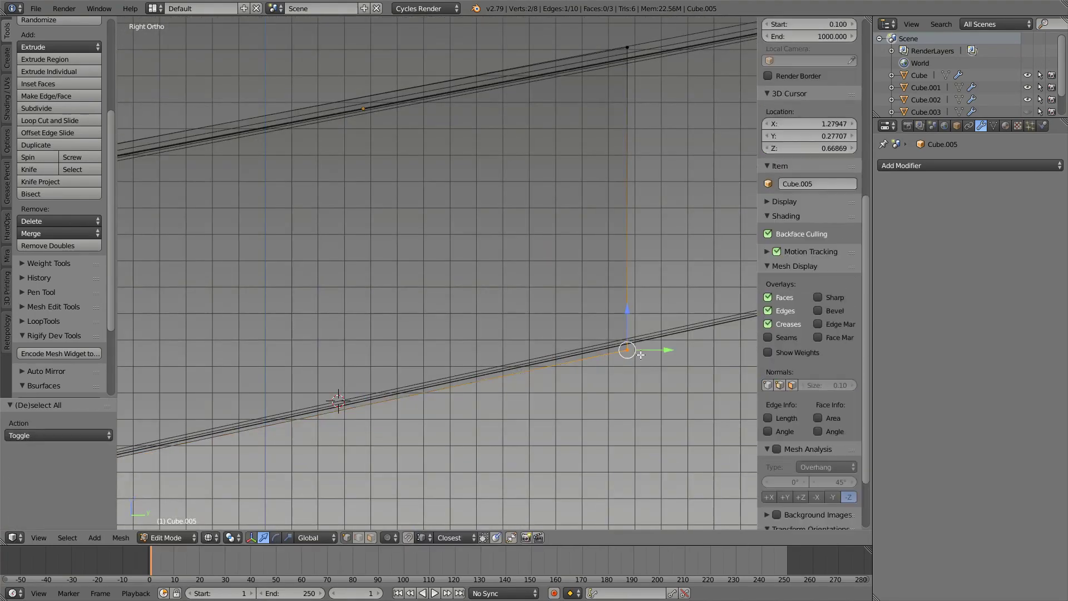
# Chamfer the piece's outer top edge with a bevel.
pyautogui.press('z')
pyautogui.press('a')
pyautogui.moveTo(299, 403); pyautogui.dragTo(423, 311, button='middle')
pyautogui.rightClick(478, 236)
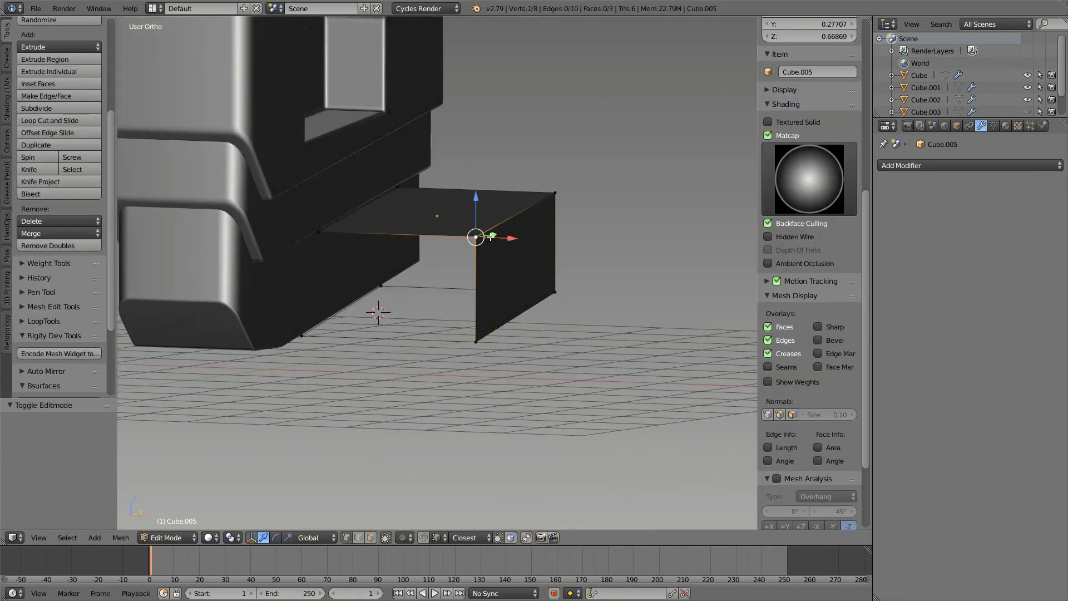
pyautogui.hotkey('ctrl', 'b')
pyautogui.hotkey('ctrl', 'z')
pyautogui.moveTo(352, 394); pyautogui.dragTo(399, 481, button='middle')
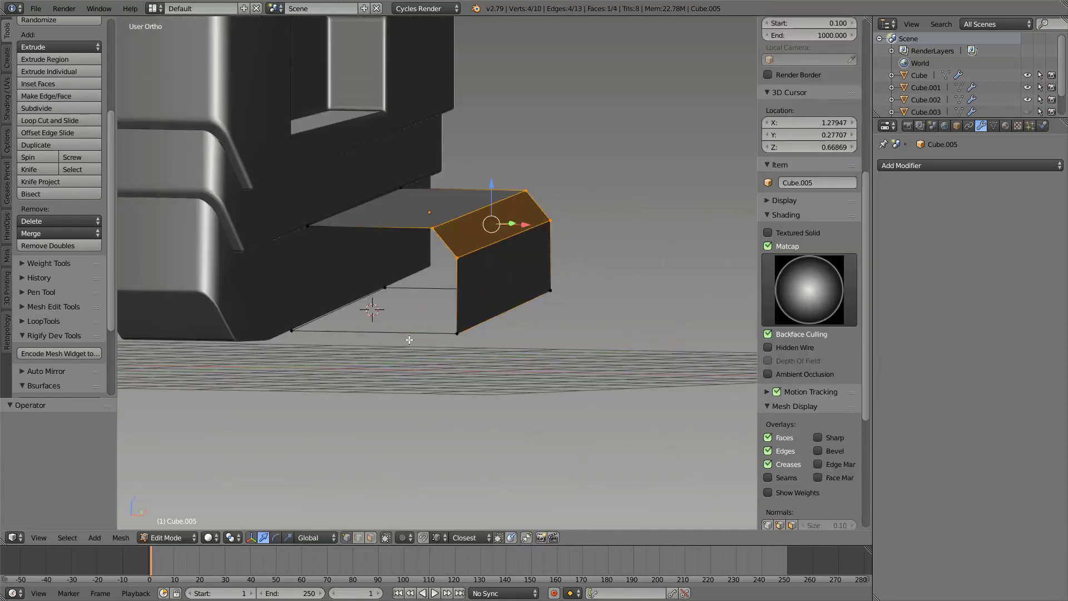
pyautogui.press('z')
pyautogui.click(305, 447)
# Give the piece a Solidify thickness of 0.0984.
pyautogui.press('Tab')
pyautogui.press('z')
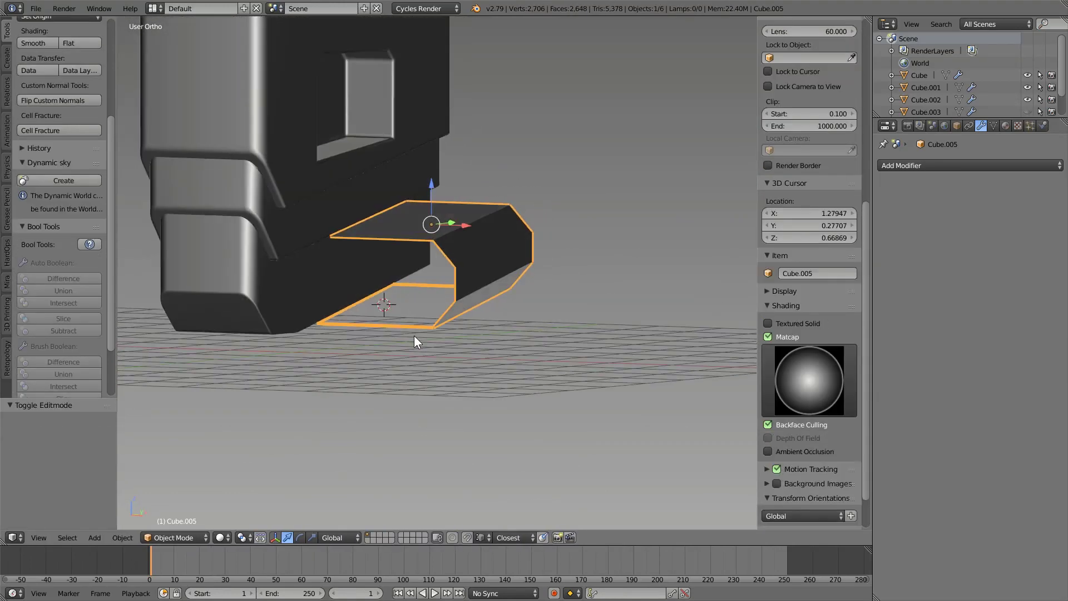
pyautogui.moveTo(414, 335); pyautogui.dragTo(343, 356, button='middle')
pyautogui.press('q')
pyautogui.click(391, 282)
pyautogui.moveTo(391, 282)
pyautogui.mouseDown(button='middle')
pyautogui.moveTo(451, 257)
pyautogui.moveTo(502, 362)
pyautogui.mouseUp(button='middle')
pyautogui.press('KP_3')
# Select the vertices along the bracket's left and right edges.
pyautogui.press('Tab')
pyautogui.press('z')
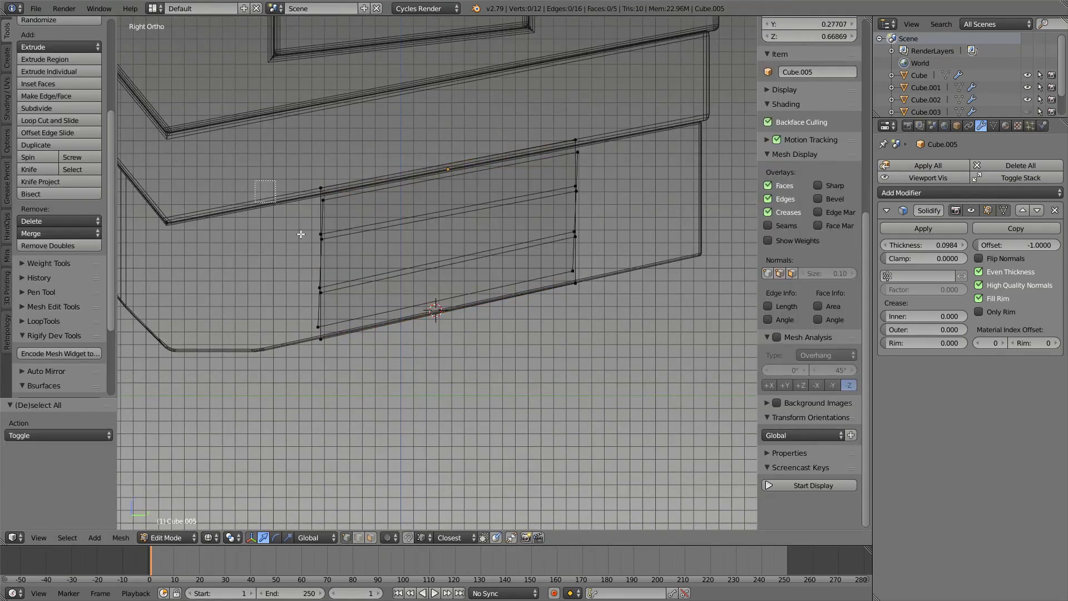
pyautogui.moveTo(340, 173); pyautogui.dragTo(279, 362)
pyautogui.moveTo(556, 128); pyautogui.dragTo(627, 307)
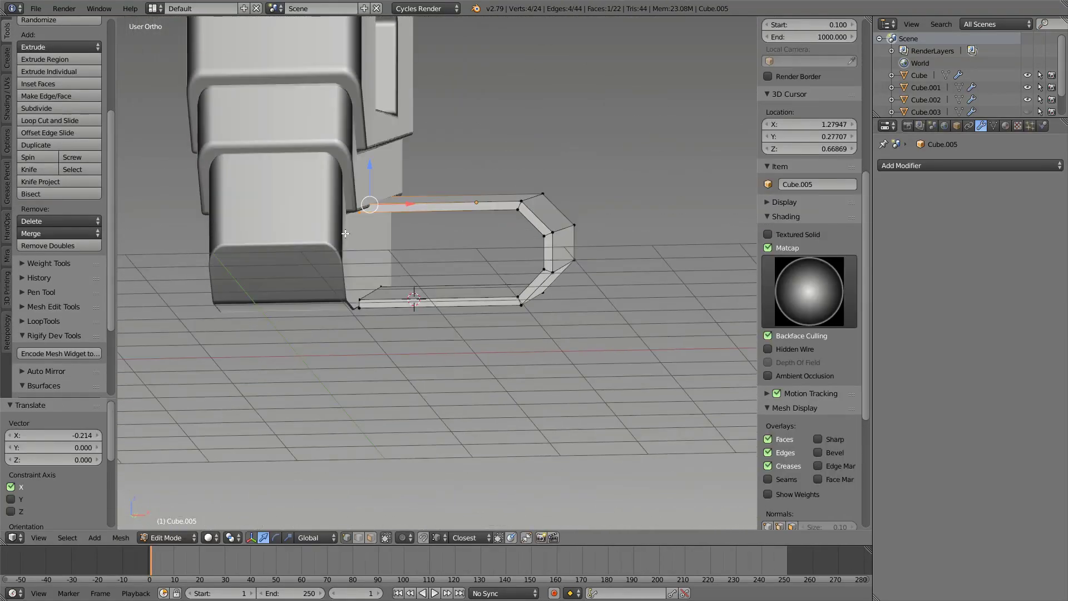
pyautogui.press('KP_3')
pyautogui.scroll(3, 360, 222)
pyautogui.press('a')
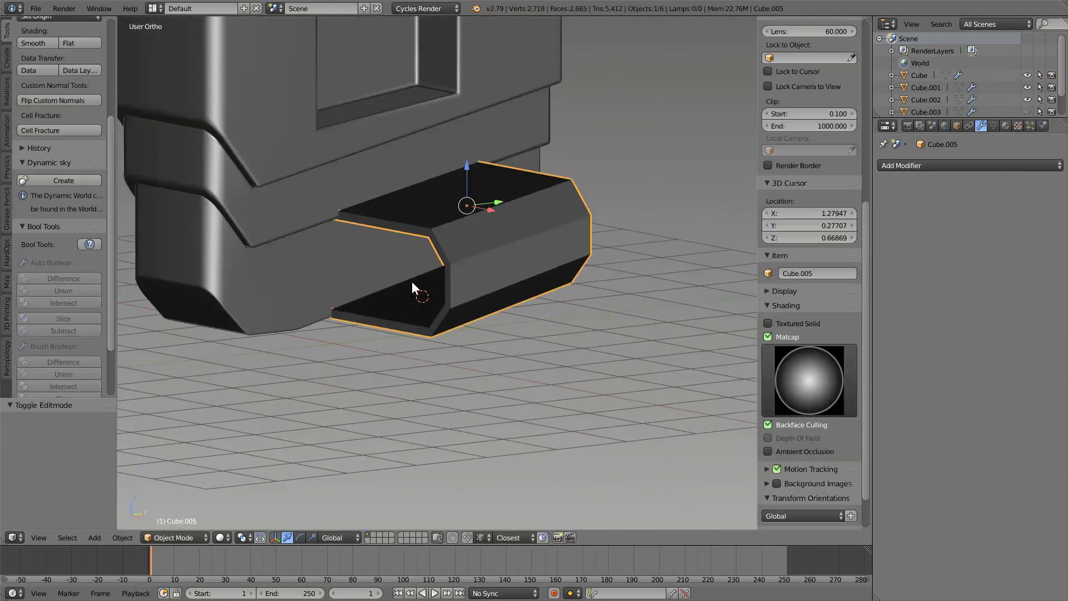
# Apply Hard Ops Csharpen to bevel the bracket, and add the lower frame piece to the selection.
pyautogui.press('Tab')
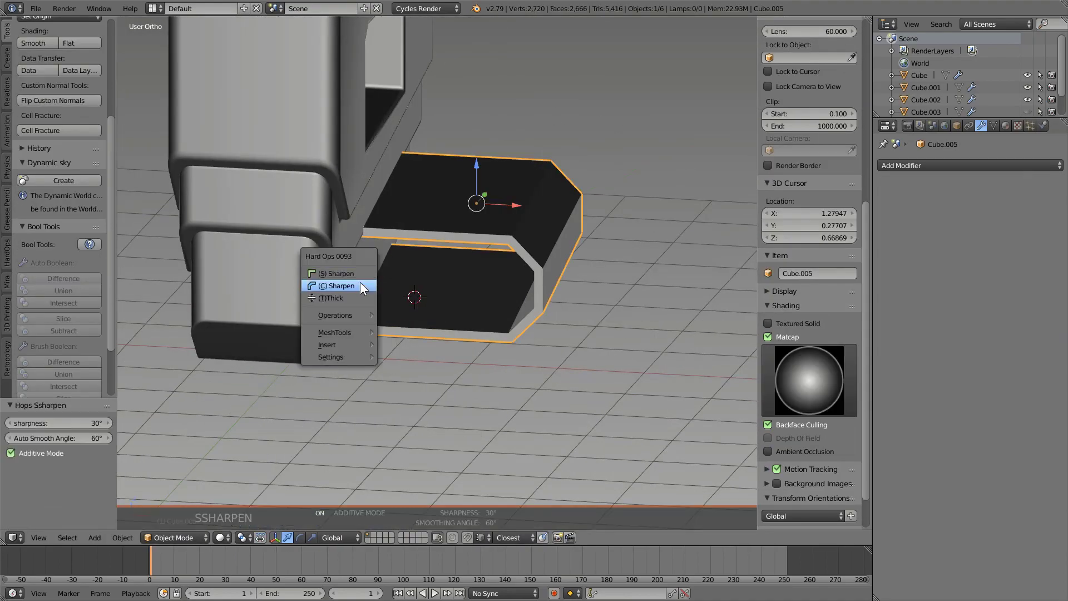
pyautogui.click(361, 286)
pyautogui.moveTo(361, 286)
pyautogui.mouseDown(button='middle')
pyautogui.moveTo(122, 277)
pyautogui.moveTo(261, 262)
pyautogui.moveTo(178, 282)
pyautogui.moveTo(466, 255)
pyautogui.mouseUp(button='middle')
pyautogui.press('Tab')
pyautogui.press('Tab')
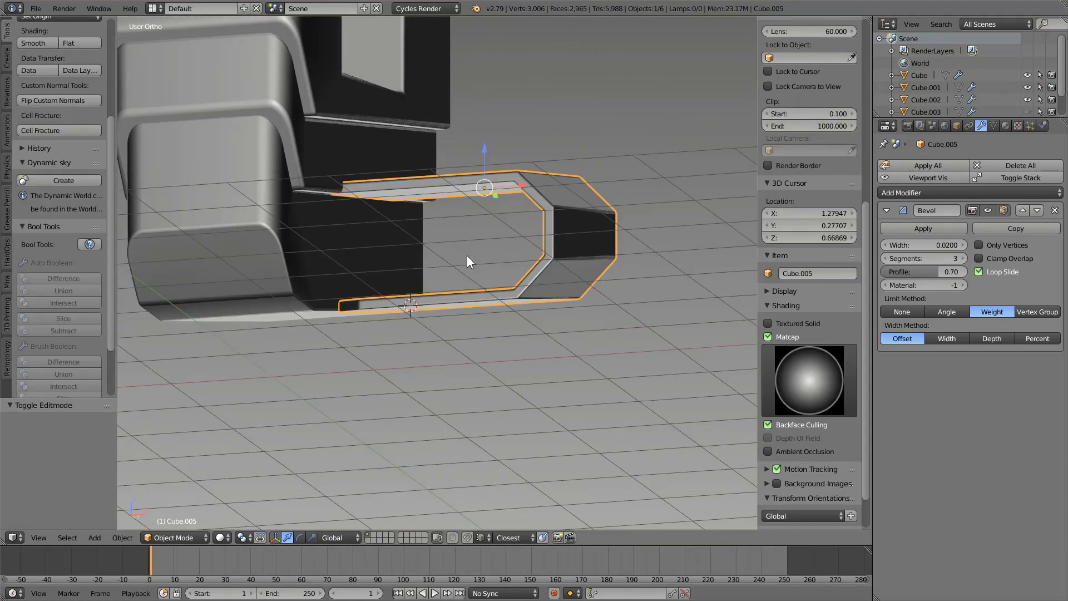
pyautogui.rightClick(362, 196)
# Hard Ops Union the bracket into Cube.001 and apply the Boolean.
pyautogui.keyDown('shift'); pyautogui.rightClick(322, 149); pyautogui.keyUp('shift')
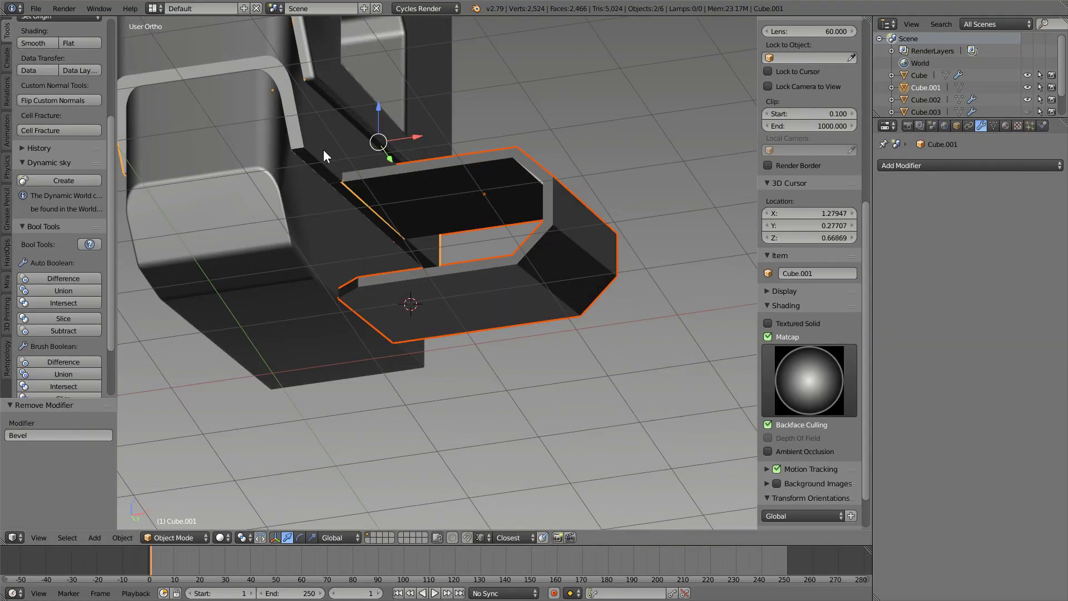
pyautogui.press('ctrl+KP_Add')
pyautogui.press('z')
pyautogui.scroll(3, 439, 255)
pyautogui.click(1015, 272)
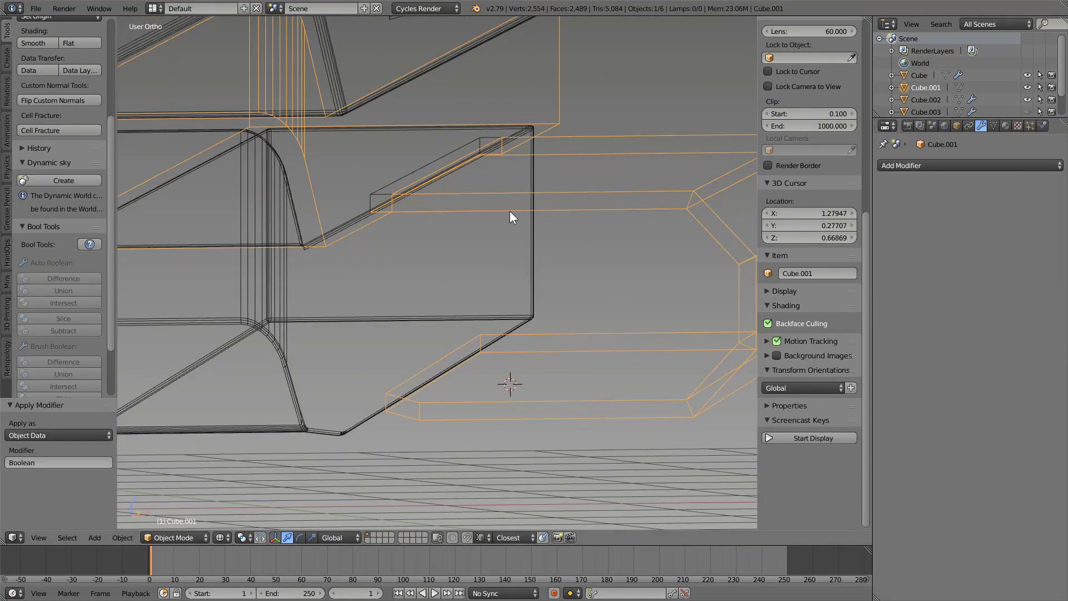
# Isolate the merged Cube.001 and Remove Doubles across its whole mesh.
pyautogui.press('Tab')
pyautogui.press('z')
pyautogui.press('KP_Divide')
pyautogui.moveTo(390, 279); pyautogui.dragTo(446, 261, button='middle')
pyautogui.press('a')
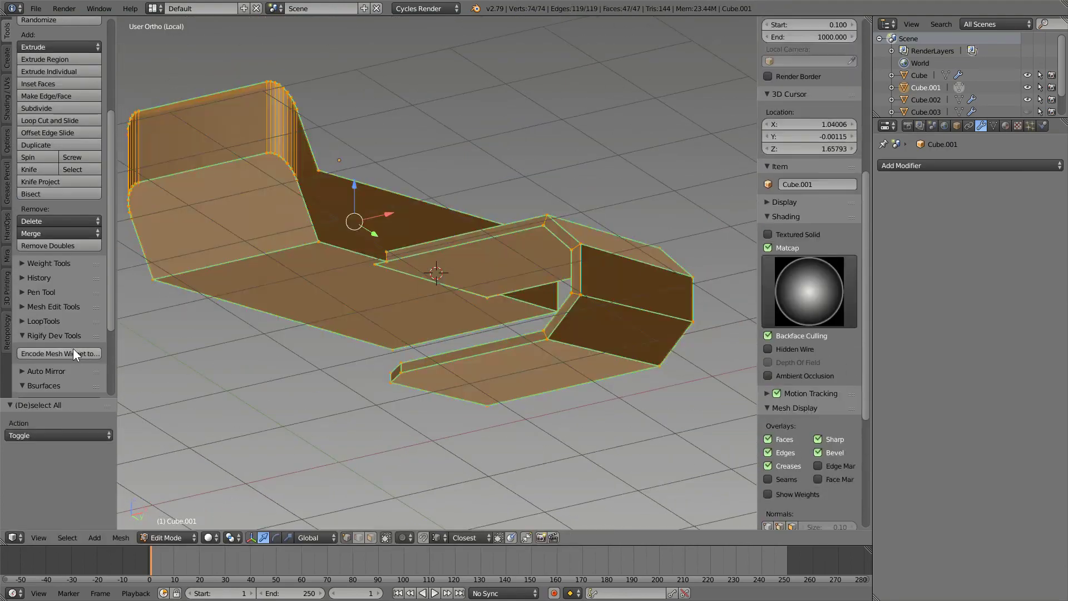
pyautogui.click(59, 246)
pyautogui.press('a')
pyautogui.moveTo(476, 293)
pyautogui.mouseDown(button='middle')
pyautogui.moveTo(362, 258)
pyautogui.moveTo(451, 262)
pyautogui.mouseUp(button='middle')
# Move a strip edge of Cube.001 upward to reshape it.
pyautogui.rightClick(451, 262)
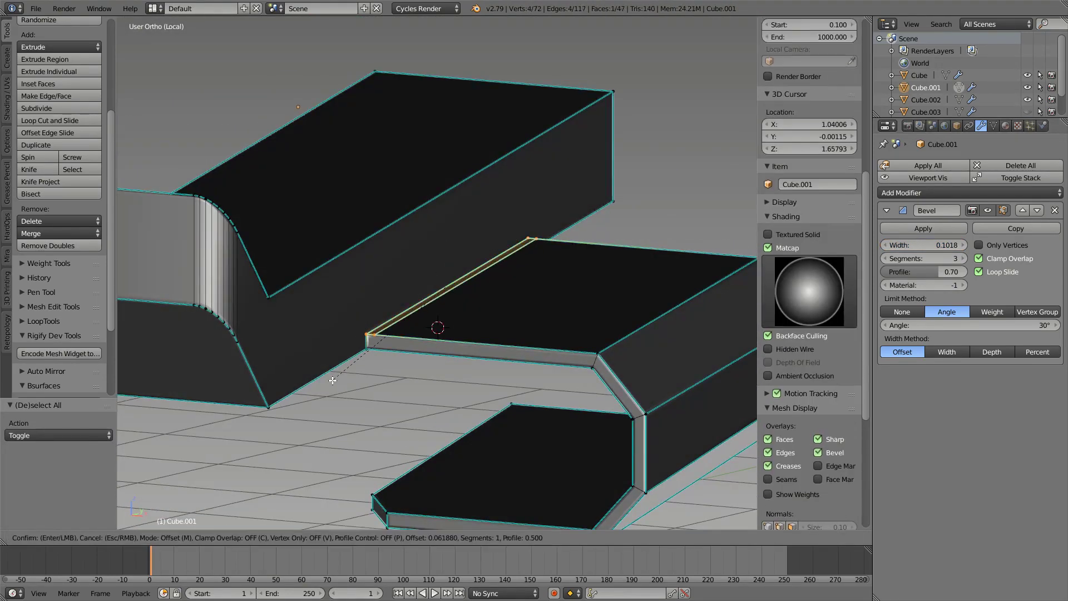
pyautogui.rightClick(373, 330)
pyautogui.press('g')
pyautogui.press('z')
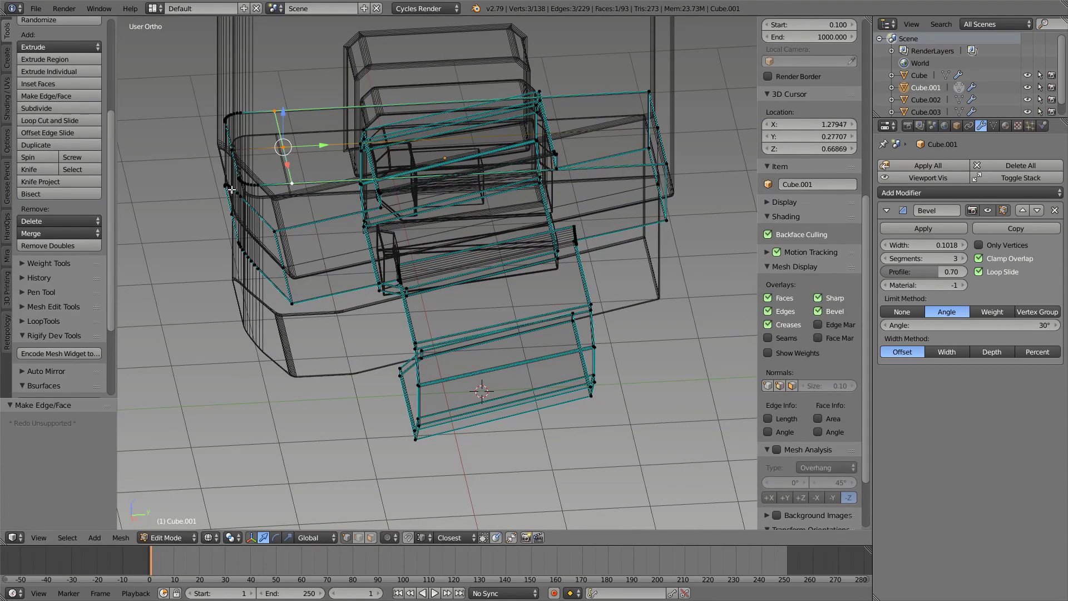
# Select Cube.002 and enter its Edit Mode.
pyautogui.press('Tab')
pyautogui.keyDown('shift'); pyautogui.rightClick(298, 277); pyautogui.keyUp('shift')
pyautogui.press('Tab')
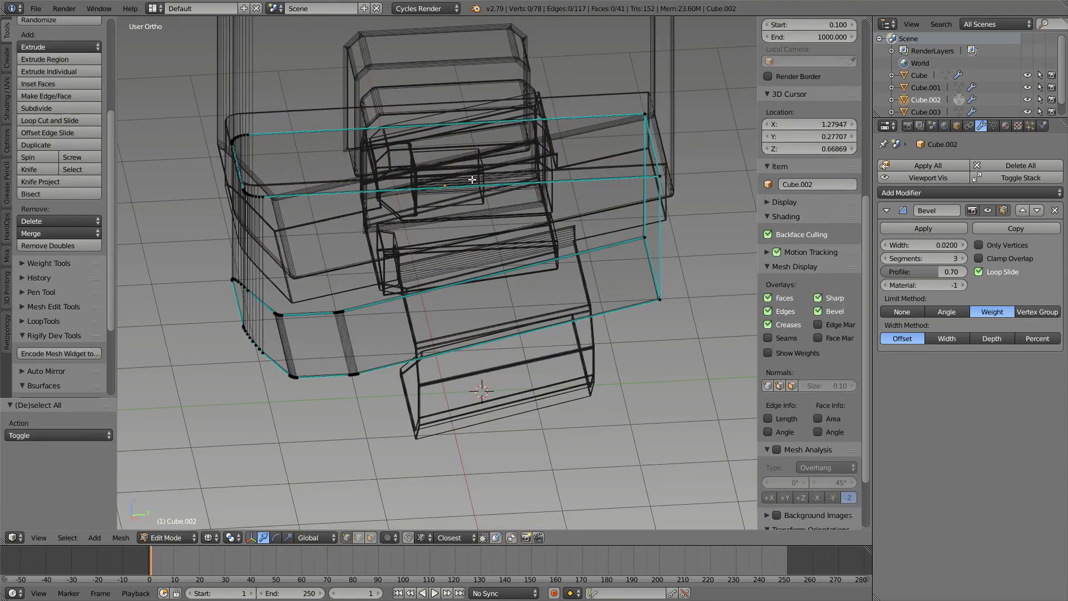
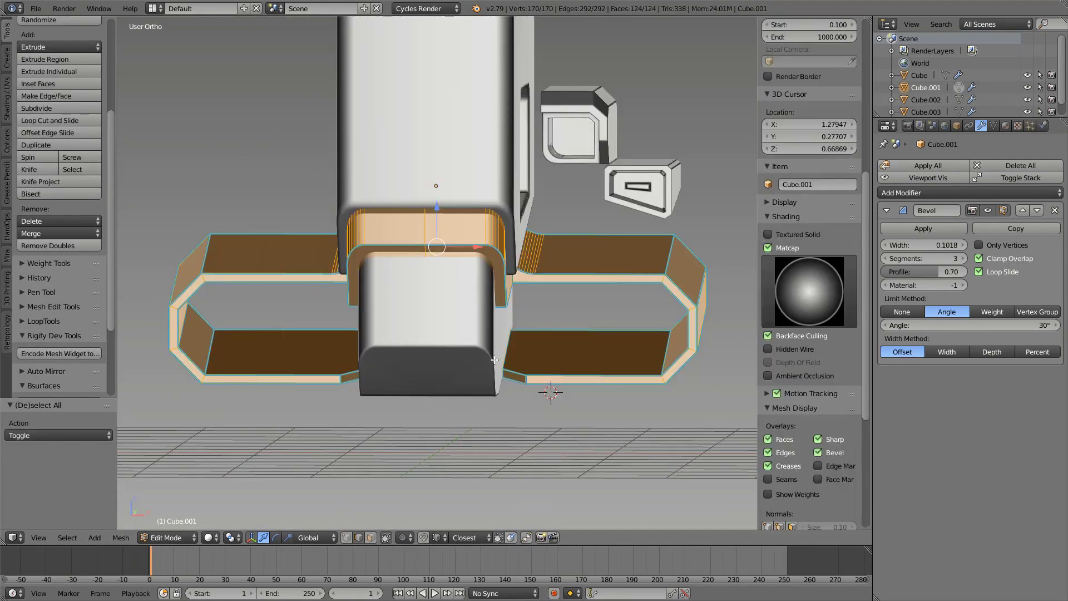
# Slide the frame's selected edge loops sideways in a side wireframe view.
pyautogui.press('z')
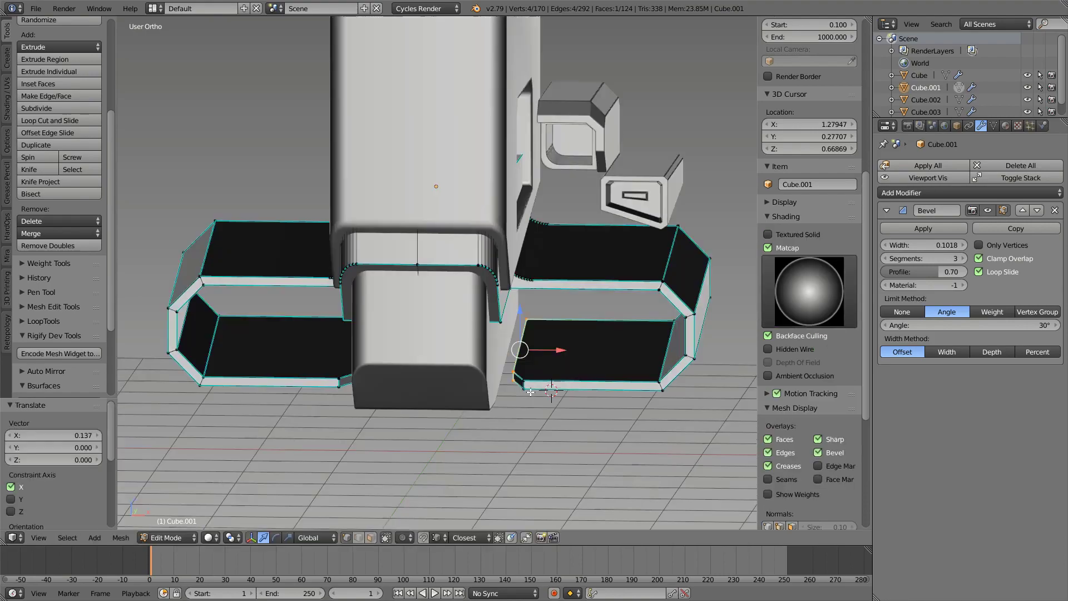
pyautogui.moveTo(517, 385); pyautogui.dragTo(548, 390, button='middle')
pyautogui.press('KP_3')
pyautogui.press('z')
pyautogui.press('a')
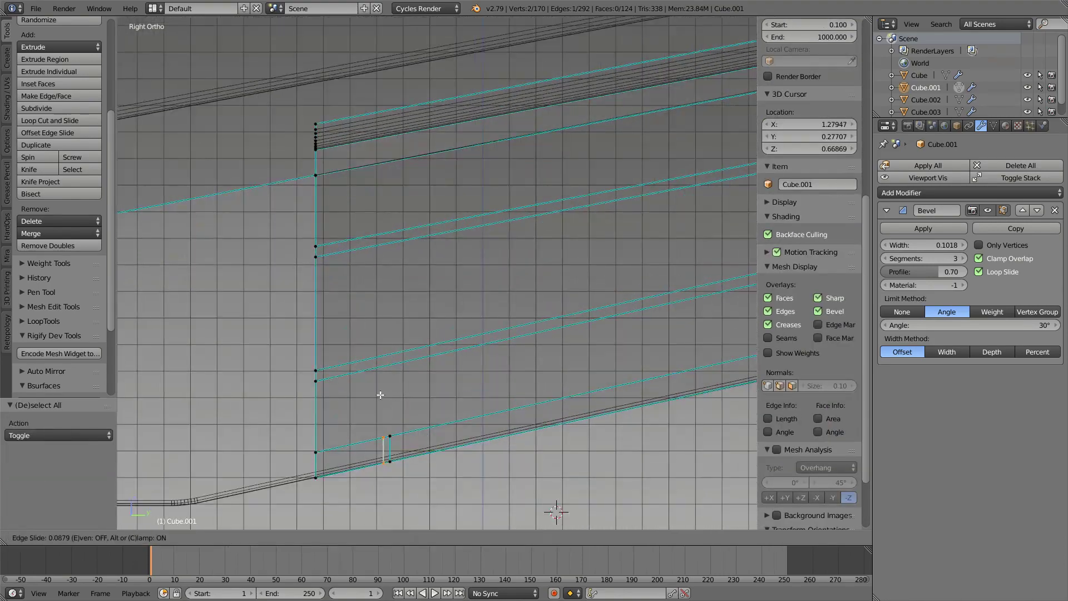
pyautogui.click(380, 394)
pyautogui.scroll(-5, 380, 394)
pyautogui.moveTo(380, 394); pyautogui.dragTo(419, 372, button='middle')
# Mirror the frame across the X axis with Hard Ops Symmetry.
pyautogui.press('z')
pyautogui.press('Tab')
pyautogui.press('q')
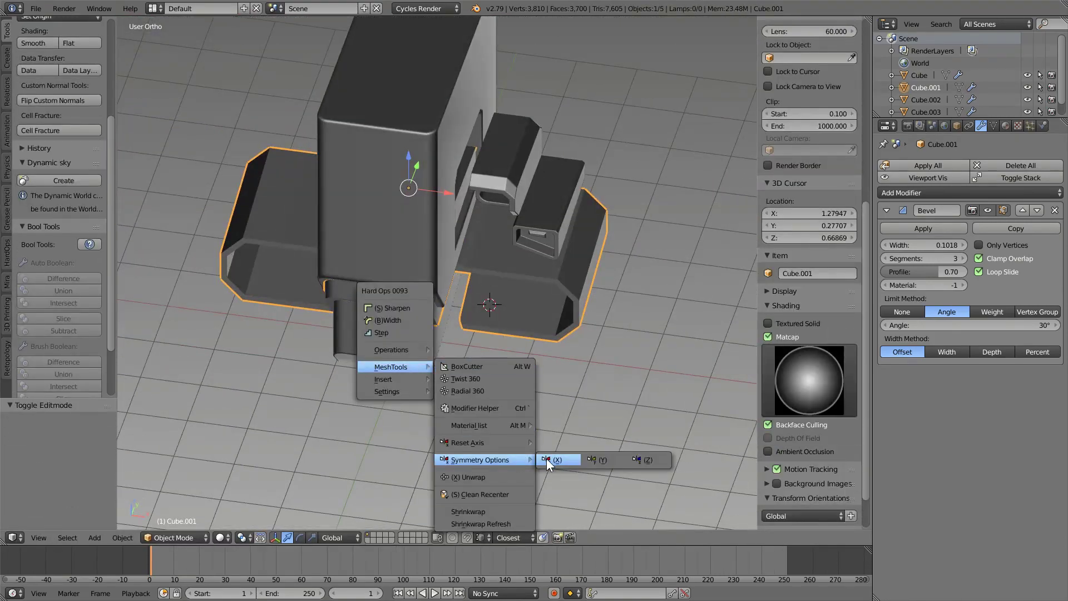
pyautogui.click(547, 458)
pyautogui.moveTo(547, 458); pyautogui.dragTo(492, 367, button='middle')
pyautogui.scroll(3, 438, 290)
# Apply Hard Ops SSharpen to the frame and widen its bevel to 0.1064.
pyautogui.press('q')
pyautogui.click(379, 236)
pyautogui.press('q')
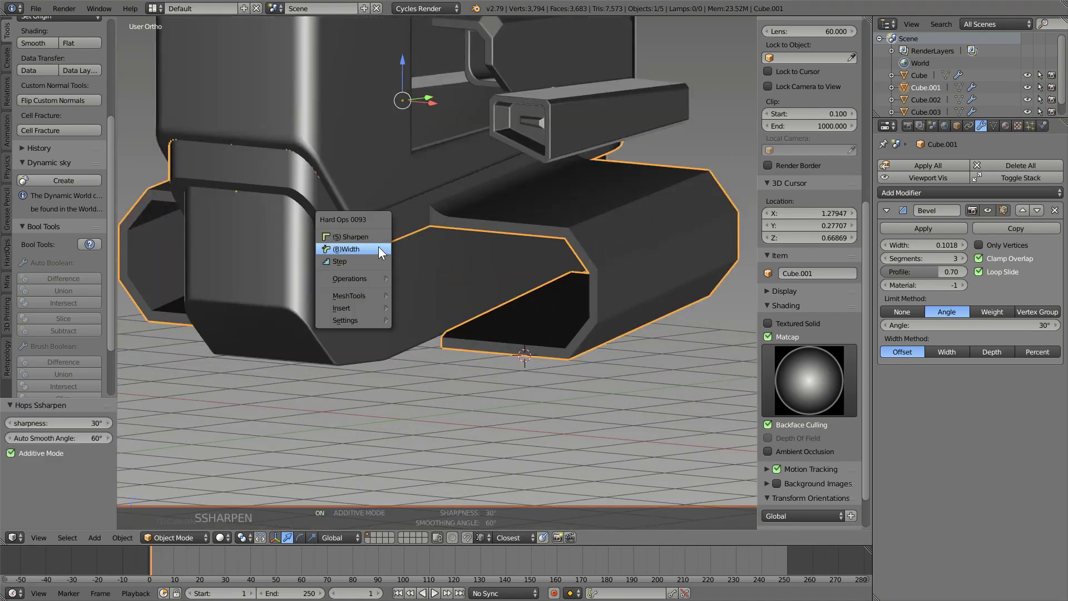
pyautogui.click(432, 242)
pyautogui.press('Tab')
pyautogui.scroll(5, 432, 242)
pyautogui.moveTo(382, 330); pyautogui.dragTo(406, 296, button='middle')
pyautogui.press('a')
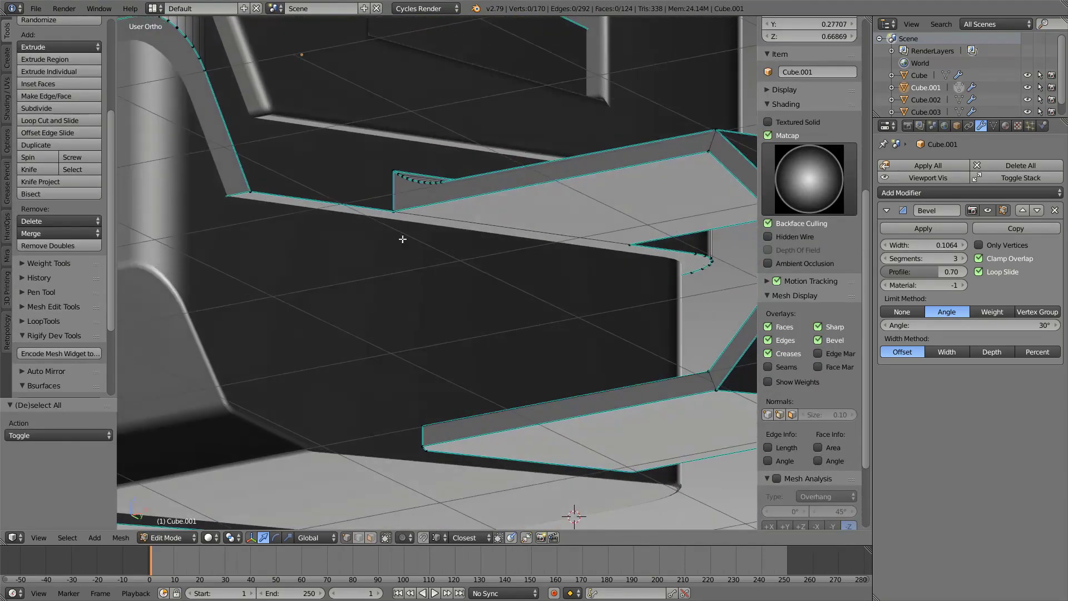
pyautogui.press('Tab')
# Move selected frame vertices to refine the frame's shape.
pyautogui.moveTo(363, 210)
pyautogui.mouseDown(button='middle')
pyautogui.moveTo(399, 295)
pyautogui.moveTo(493, 196)
pyautogui.moveTo(461, 238)
pyautogui.mouseUp(button='middle')
pyautogui.press('Tab')
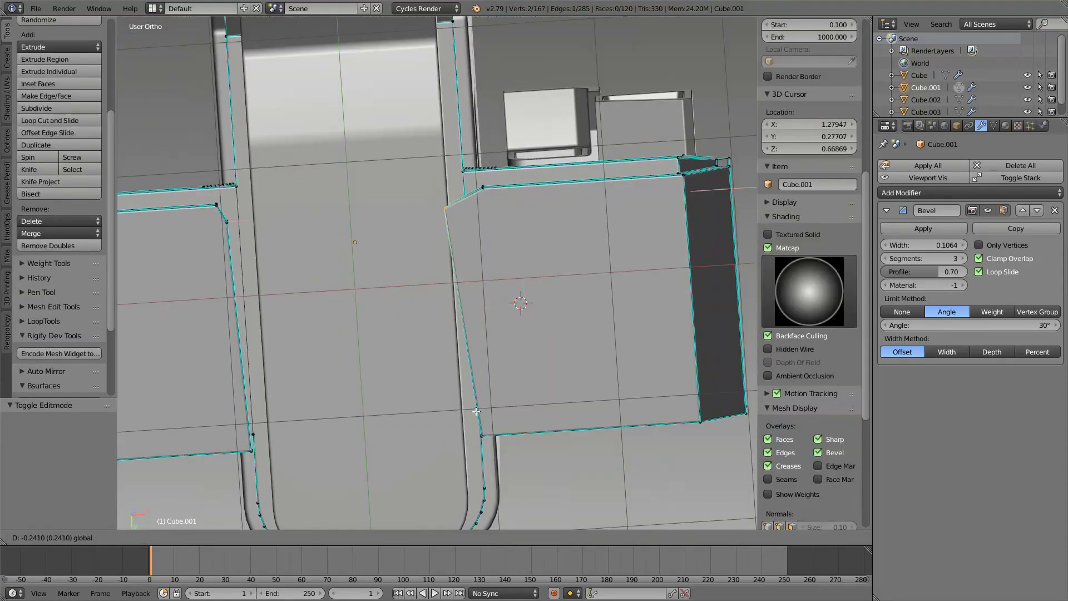
pyautogui.click(477, 412)
pyautogui.scroll(-5, 476, 411)
pyautogui.moveTo(517, 432)
pyautogui.mouseDown(button='middle')
pyautogui.moveTo(477, 346)
pyautogui.moveTo(410, 343)
pyautogui.moveTo(522, 420)
pyautogui.moveTo(441, 436)
pyautogui.mouseUp(button='middle')
# Bevel the frame's lower inner corner edge with a 3-segment bevel.
pyautogui.press('Tab')
pyautogui.press('KP_3')
pyautogui.press('z')
pyautogui.press('a')
pyautogui.press('z')
pyautogui.press('Tab')
pyautogui.hotkey('ctrl', 'b')
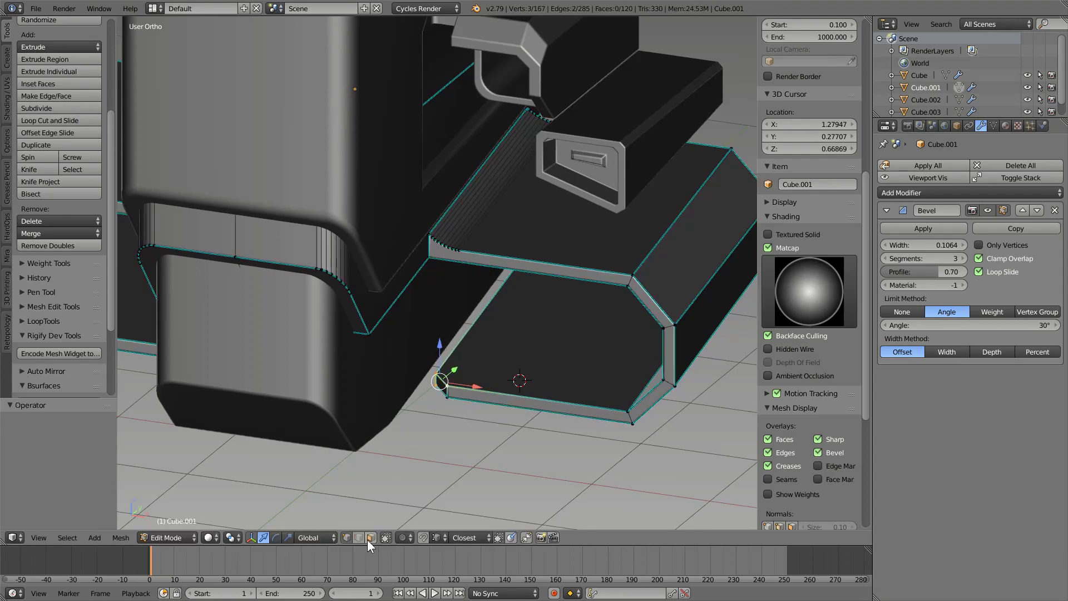
pyautogui.scroll(4, 424, 405)
pyautogui.click(424, 405)
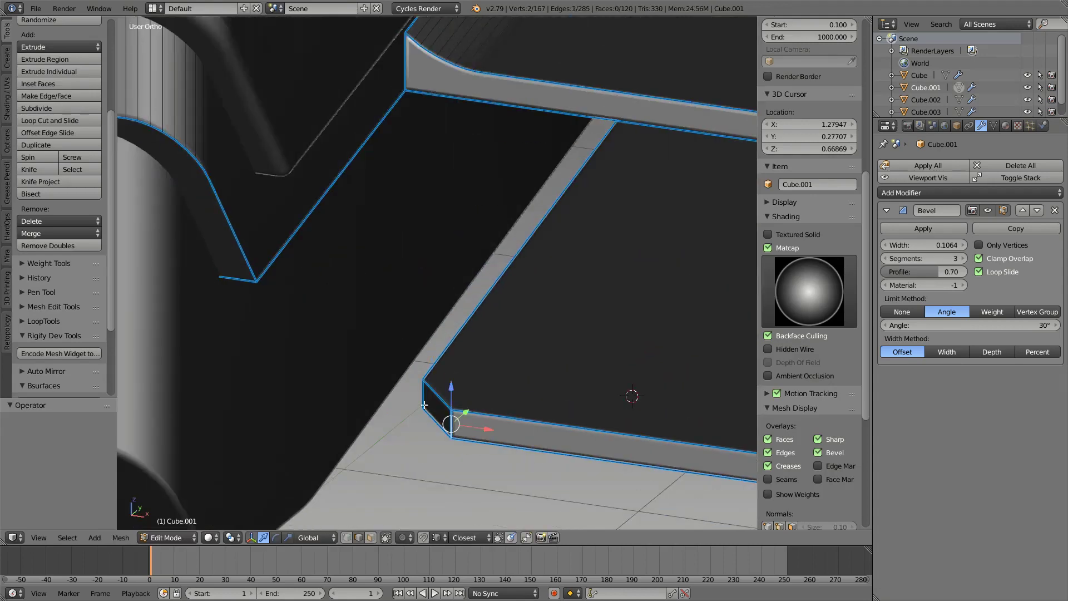
pyautogui.click(353, 485)
# Mark the frame's sharp edges with Hard Ops Set SSharp.
pyautogui.moveTo(353, 485)
pyautogui.mouseDown(button='middle')
pyautogui.moveTo(422, 389)
pyautogui.moveTo(501, 334)
pyautogui.mouseUp(button='middle')
pyautogui.press('z')
pyautogui.press('a')
pyautogui.press('q')
pyautogui.click(513, 316)
# Inspect the beveled lower pod corner, then return to object mode.
pyautogui.press('z')
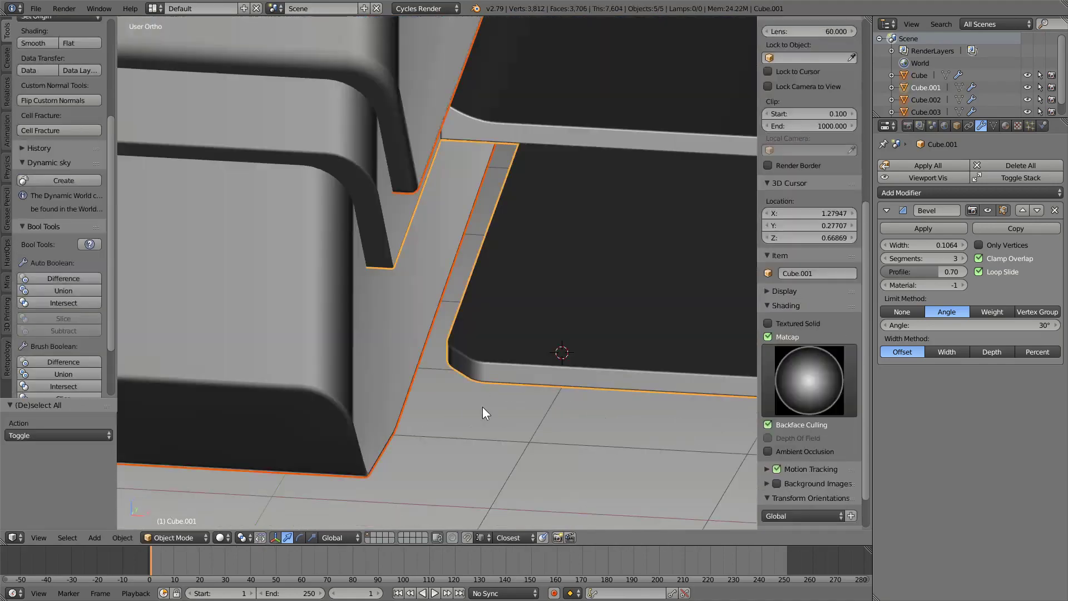
pyautogui.scroll(-4, 482, 406)
pyautogui.moveTo(437, 376); pyautogui.dragTo(476, 335, button='middle')
pyautogui.scroll(4, 476, 335)
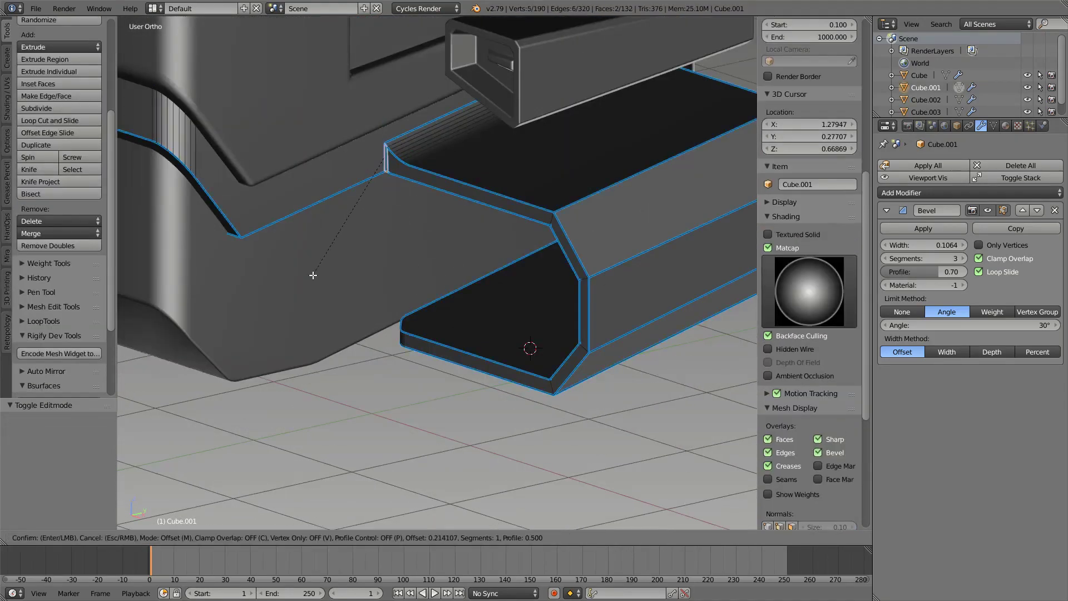
pyautogui.press('Escape')
pyautogui.scroll(-3, 377, 251)
pyautogui.press('Tab')
pyautogui.moveTo(377, 251)
pyautogui.mouseDown(button='middle')
pyautogui.moveTo(432, 215)
pyautogui.moveTo(420, 189)
pyautogui.mouseUp(button='middle')
pyautogui.press('a')
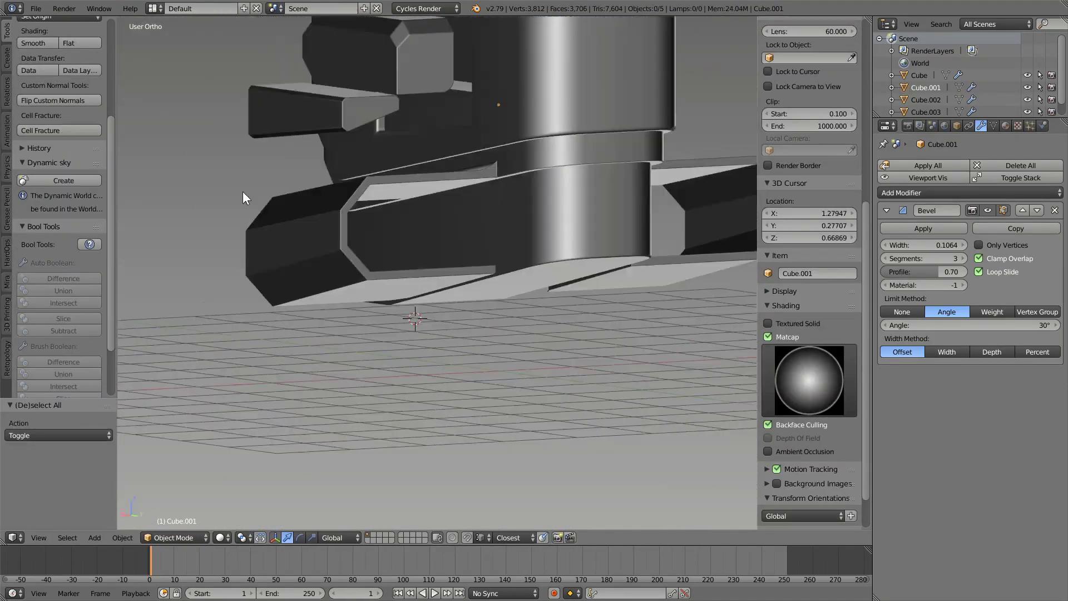
# Select the side-pod frame, then the main tall block.
pyautogui.moveTo(242, 191); pyautogui.dragTo(482, 186, button='middle')
pyautogui.rightClick(481, 186)
pyautogui.moveTo(445, 353); pyautogui.dragTo(482, 312, button='middle')
pyautogui.rightClick(355, 135)
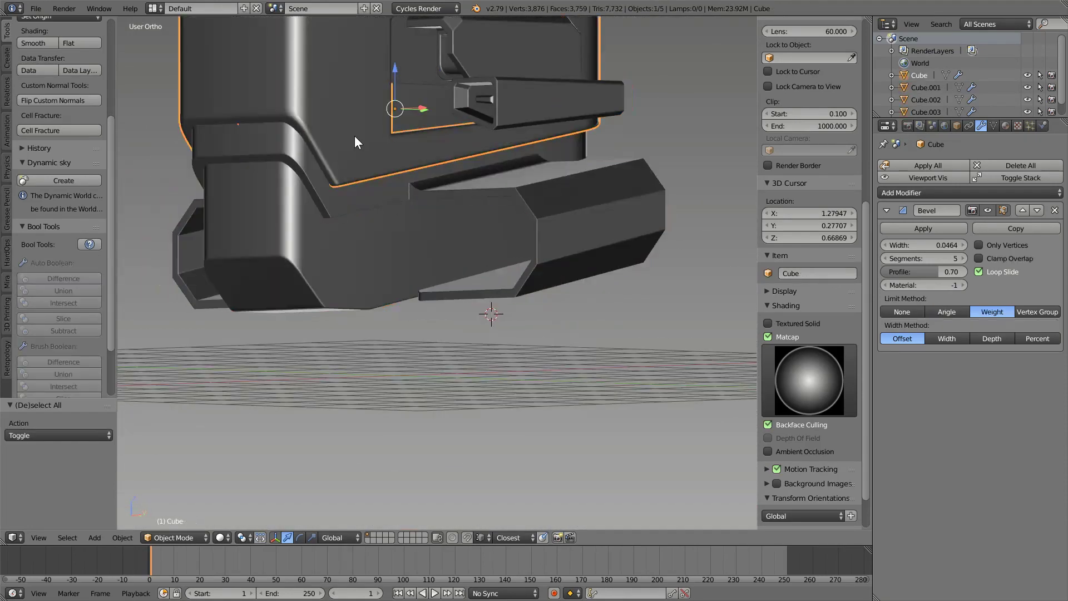
pyautogui.scroll(-3, 355, 135)
# Reselect the side-pod frame from a front angle.
pyautogui.press('q')
pyautogui.moveTo(414, 298); pyautogui.dragTo(315, 306, button='middle')
pyautogui.rightClick(315, 306)
pyautogui.press('q')
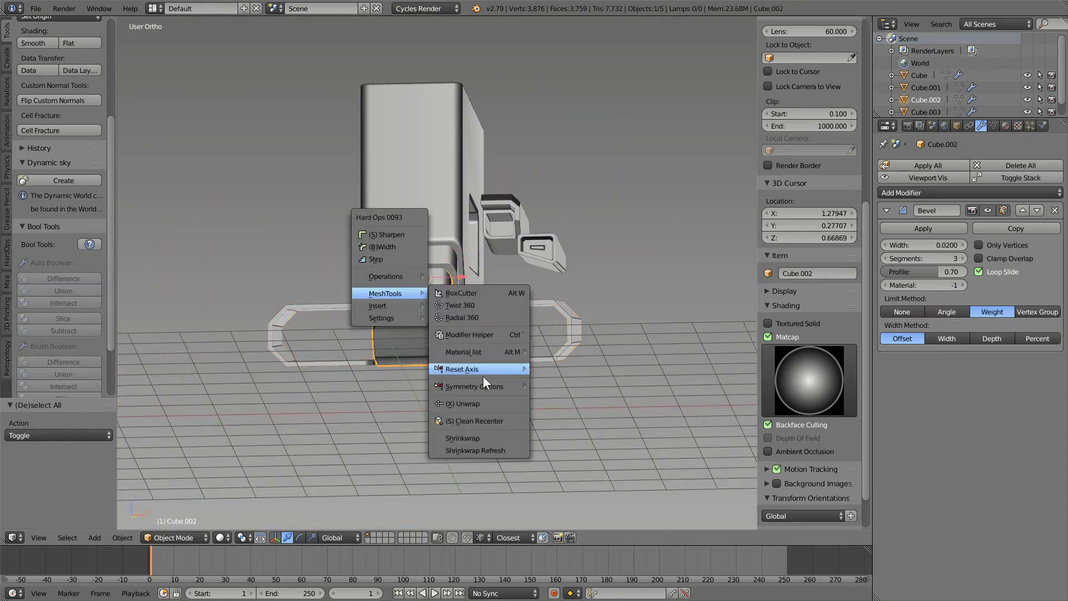
pyautogui.moveTo(483, 376)
pyautogui.mouseDown(button='middle')
pyautogui.moveTo(421, 339)
pyautogui.moveTo(494, 309)
pyautogui.mouseUp(button='middle')
pyautogui.rightClick(494, 309)
pyautogui.scroll(3, 501, 296)
# Select the right pod's lower floor face in the frame's mesh.
pyautogui.press('KP_1')
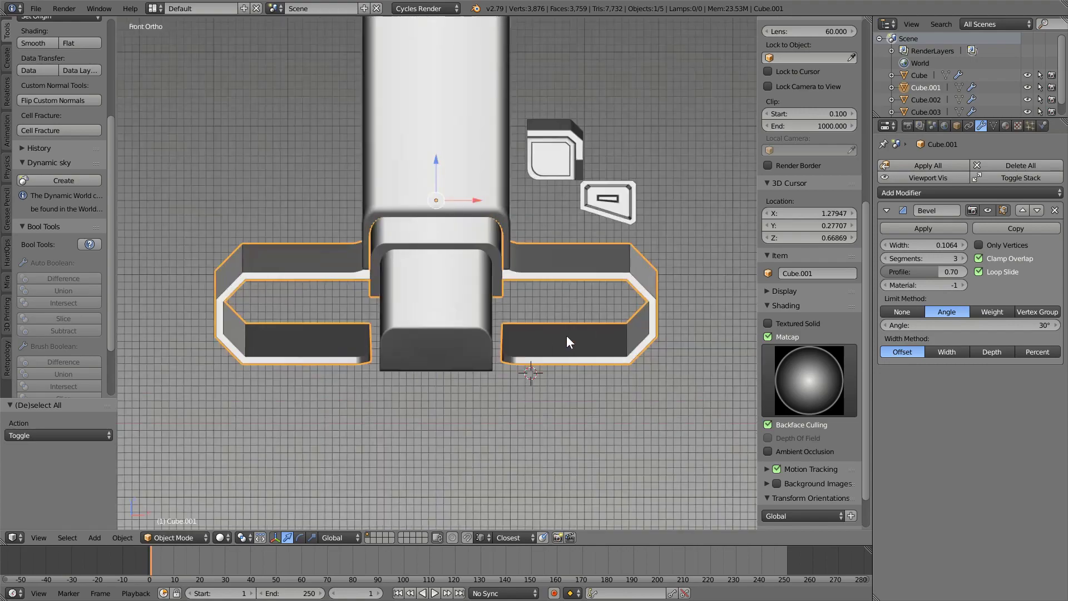
pyautogui.press('Tab')
pyautogui.moveTo(566, 336); pyautogui.dragTo(523, 322, button='middle')
pyautogui.rightClick(523, 342)
# Duplicate the pod's floor face and separate it into a new object, Cube.005.
pyautogui.hotkey('shift', 'd')
pyautogui.press('Escape')
pyautogui.press('p')
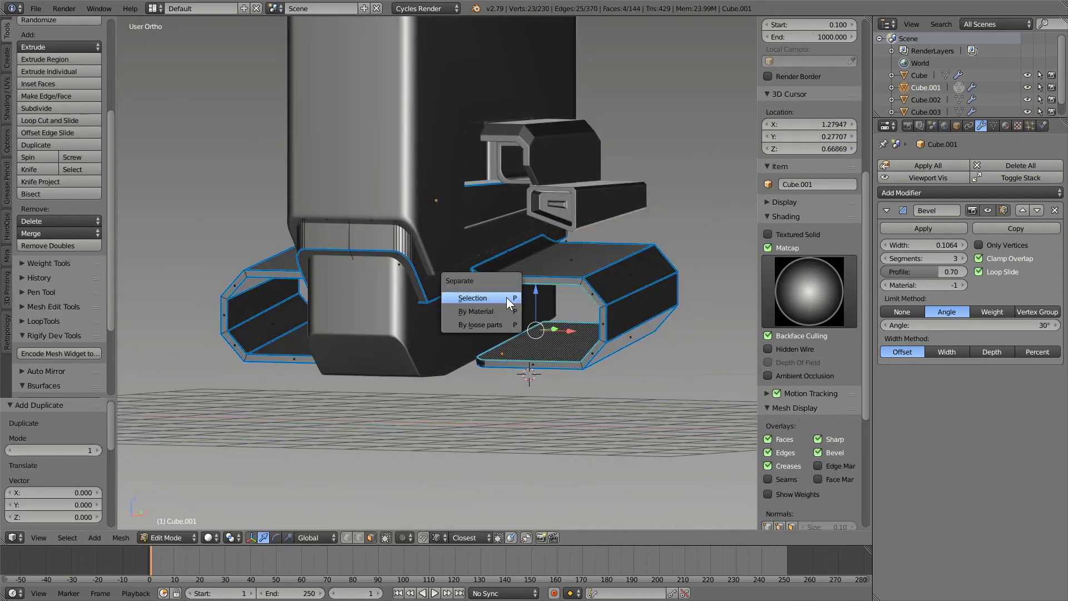
pyautogui.click(508, 303)
pyautogui.press('Tab')
pyautogui.rightClick(544, 341)
pyautogui.press('Tab')
# Select the panel's vertices in Right Ortho wireframe view.
pyautogui.press('z')
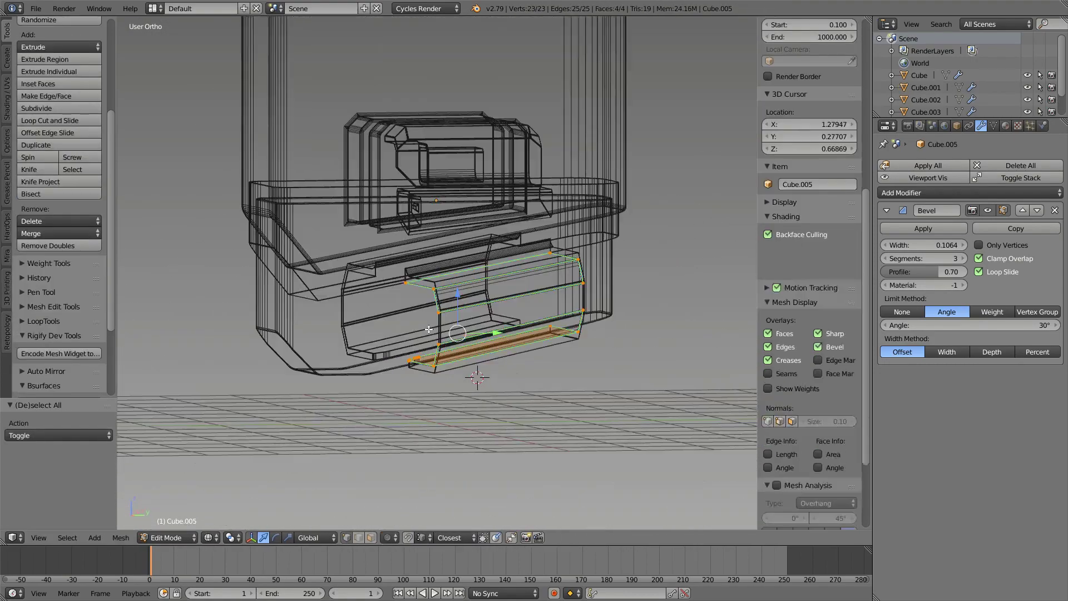
pyautogui.press('KP_3')
pyautogui.scroll(4, 395, 352)
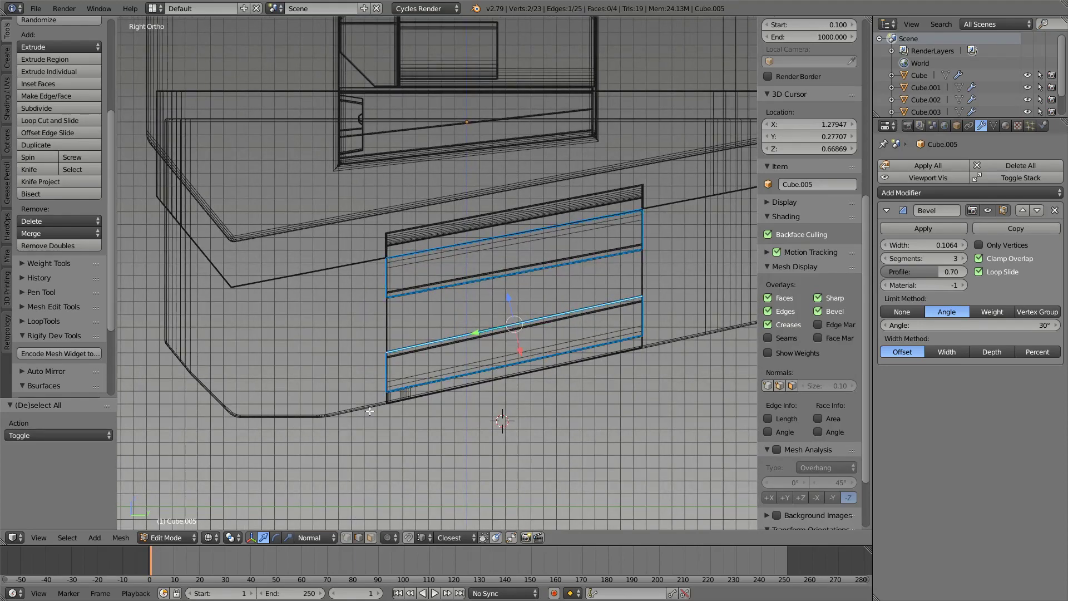
pyautogui.moveTo(370, 411); pyautogui.dragTo(423, 390, button='middle')
pyautogui.press('z')
pyautogui.press('KP_3')
pyautogui.press('z')
pyautogui.keyDown('alt'); pyautogui.keyDown('shift'); pyautogui.rightClick(463, 366); pyautogui.keyUp('shift'); pyautogui.keyUp('alt')
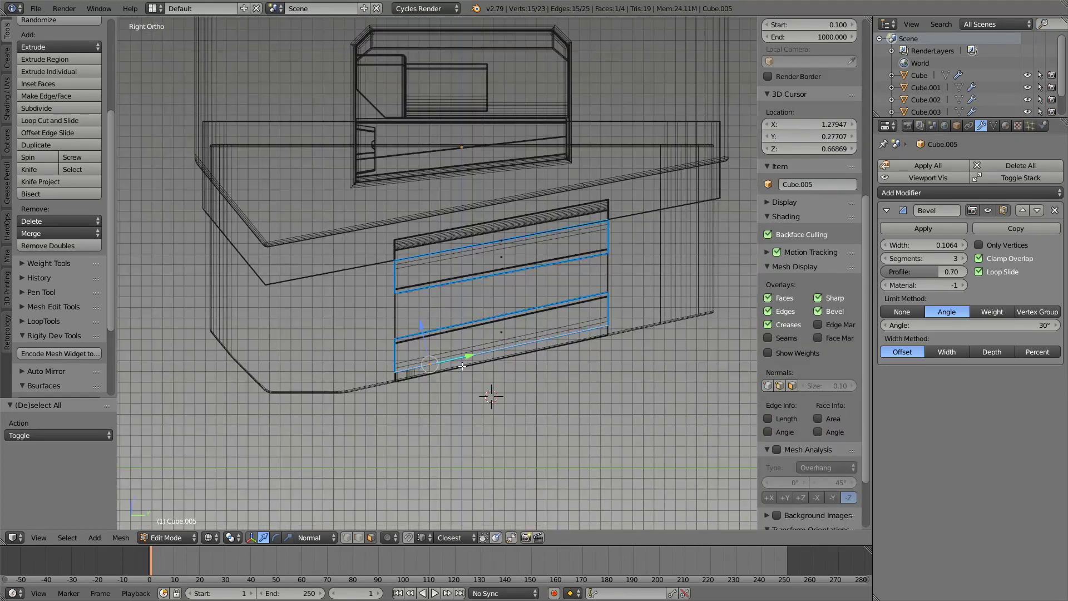
pyautogui.scroll(3, 462, 366)
pyautogui.scroll(-3, 817, 455)
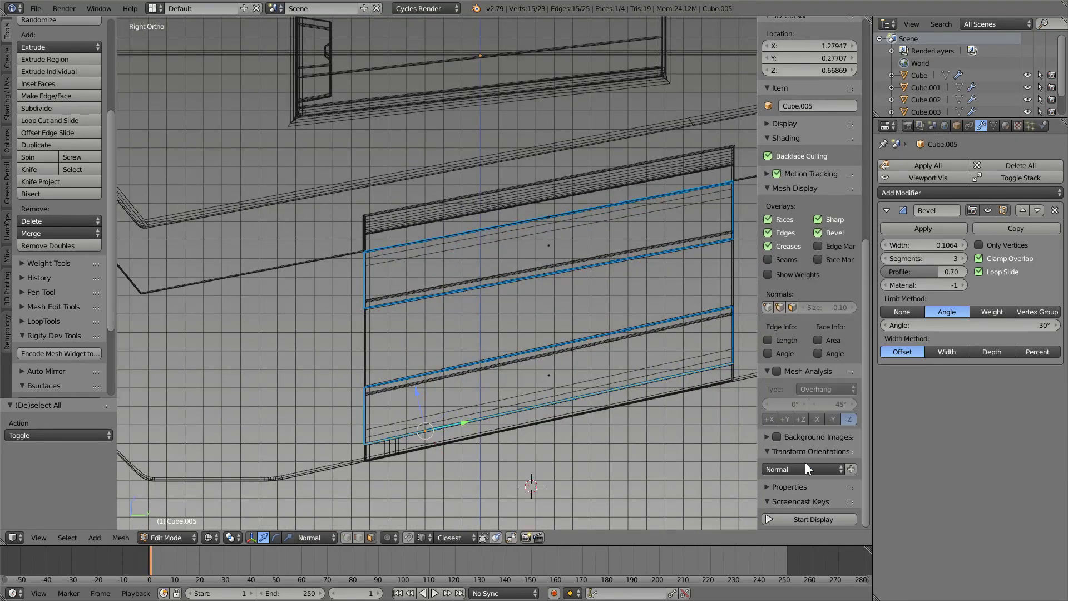
# Set the transform orientation to Face and reshape the panel inside the pod.
pyautogui.click(305, 450)
pyautogui.press('a')
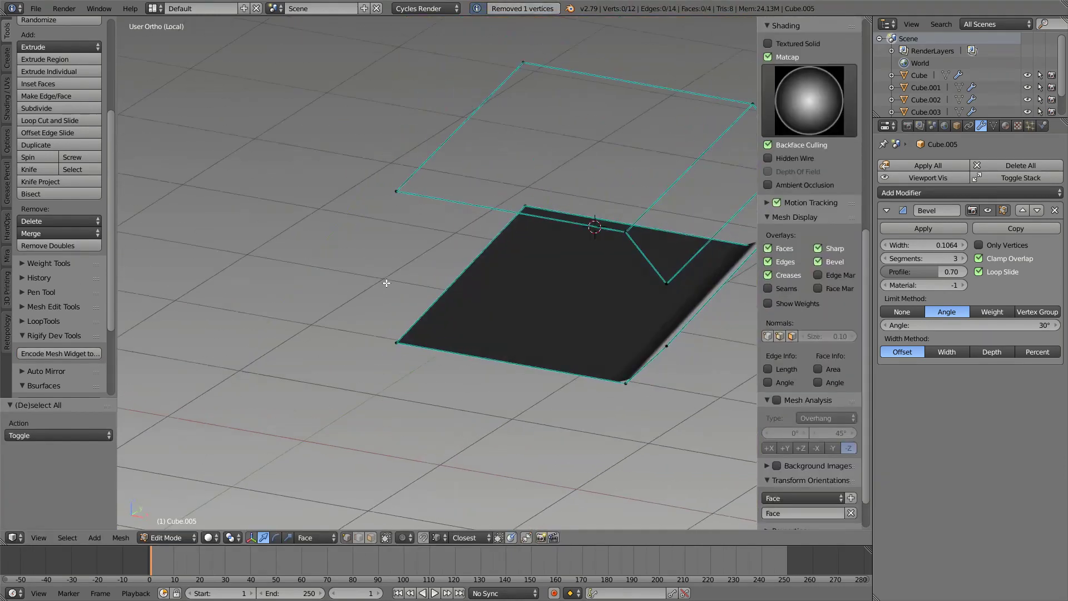
pyautogui.moveTo(668, 291); pyautogui.dragTo(369, 267, button='middle')
pyautogui.press('Tab')
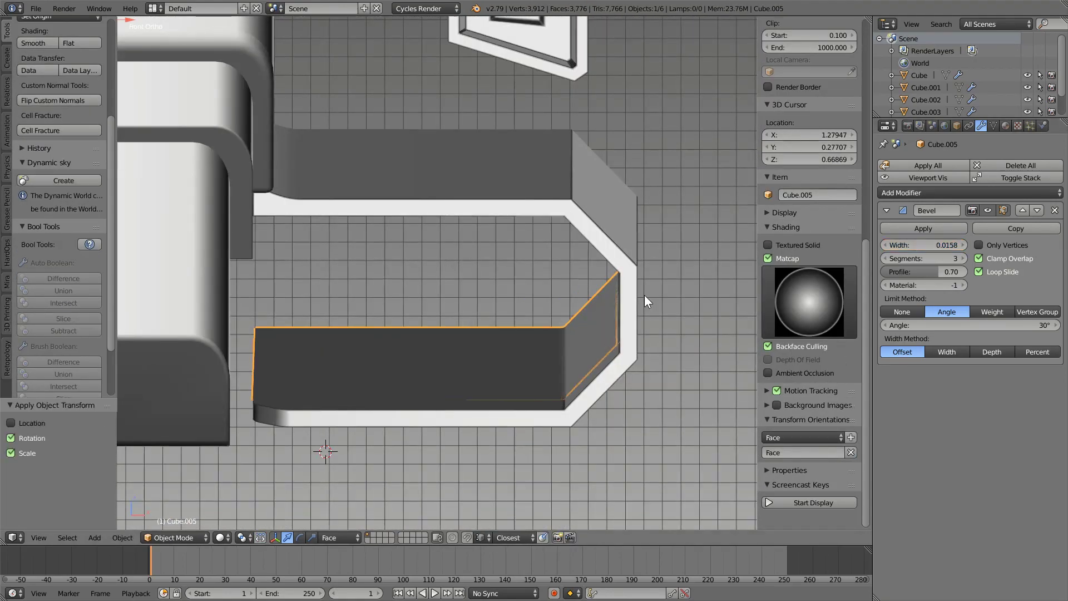
pyautogui.moveTo(644, 301)
pyautogui.mouseDown(button='middle')
pyautogui.moveTo(419, 303)
pyautogui.moveTo(431, 310)
pyautogui.mouseUp(button='middle')
pyautogui.press('Tab')
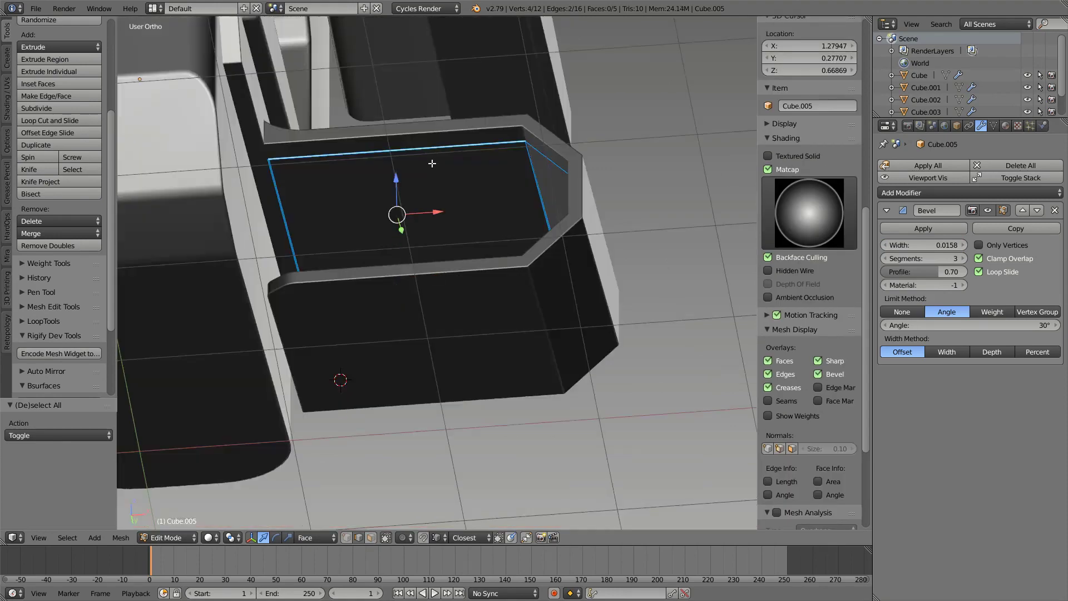
pyautogui.moveTo(429, 169); pyautogui.dragTo(419, 324, button='middle')
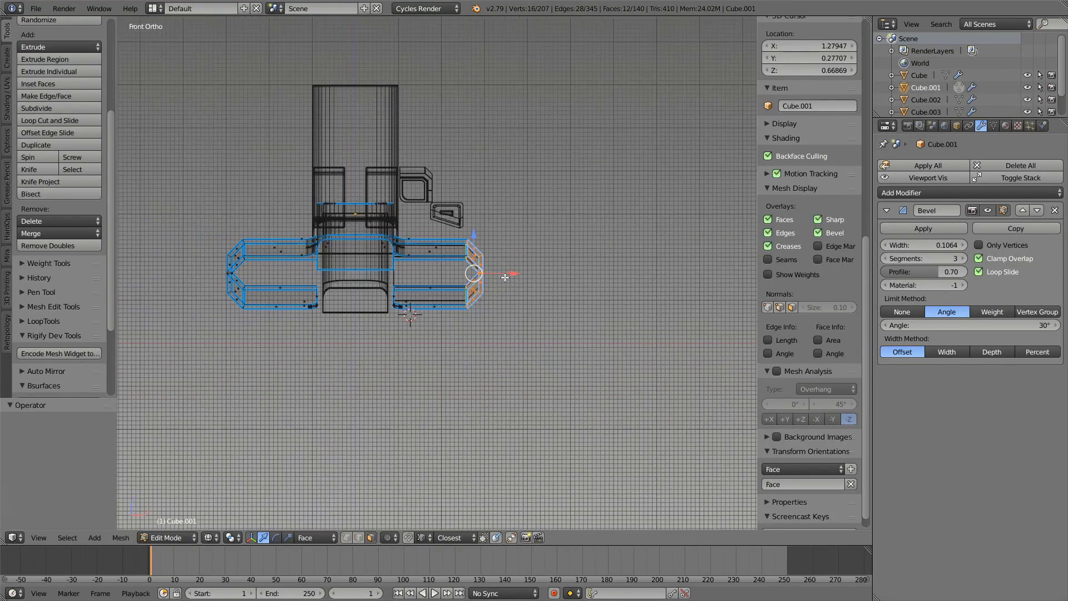
# Re-enter Edit Mode on the pod and rotate its inner face in front view.
pyautogui.press('z')
pyautogui.scroll(2, 505, 277)
pyautogui.press('Tab')
pyautogui.scroll(1, 452, 287)
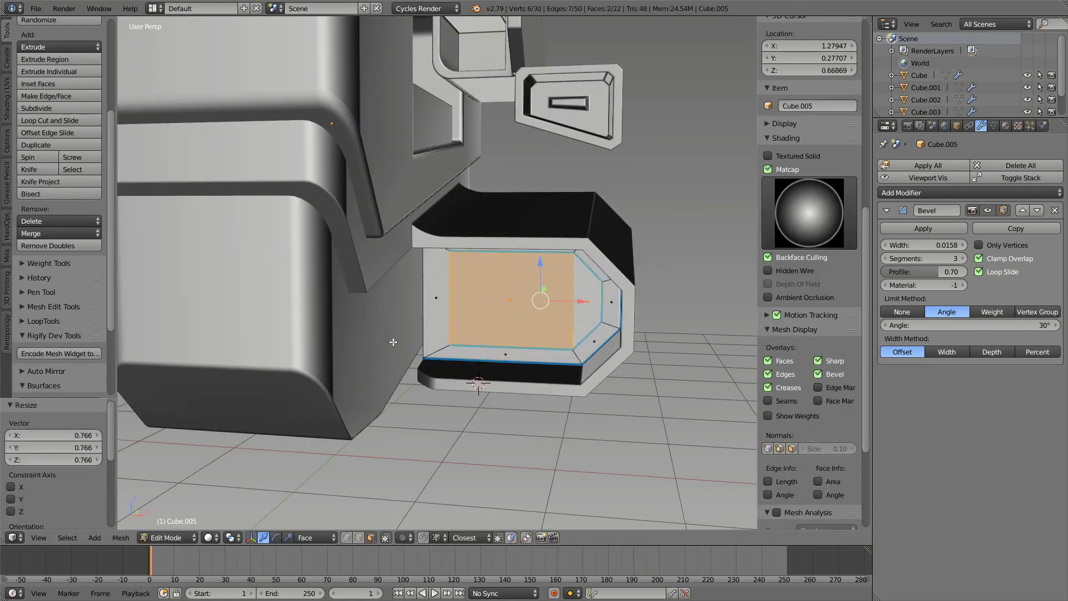
pyautogui.press('KP_1')
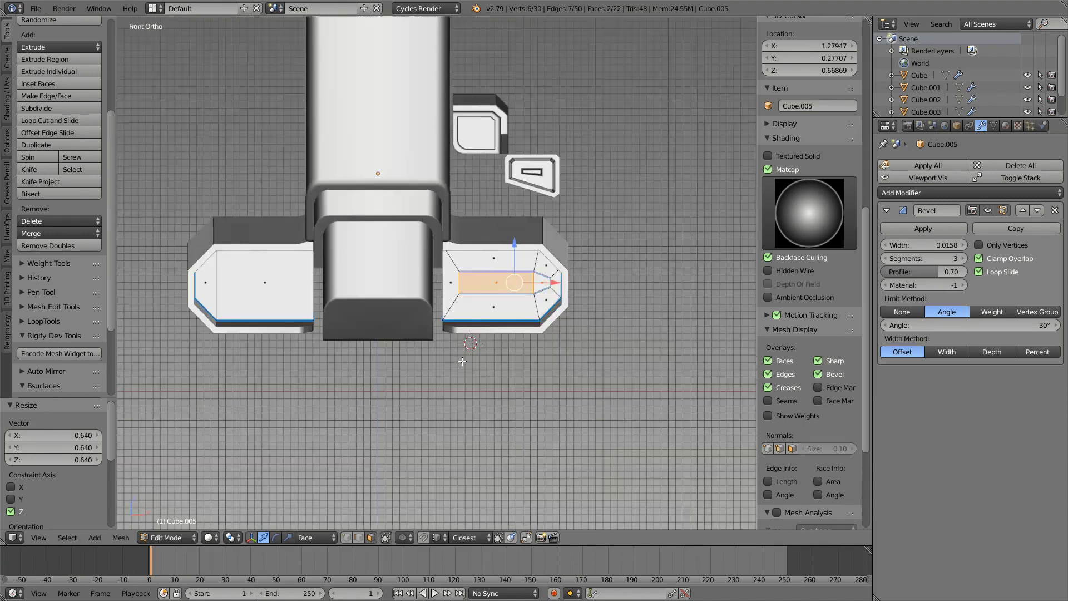
pyautogui.press('r')
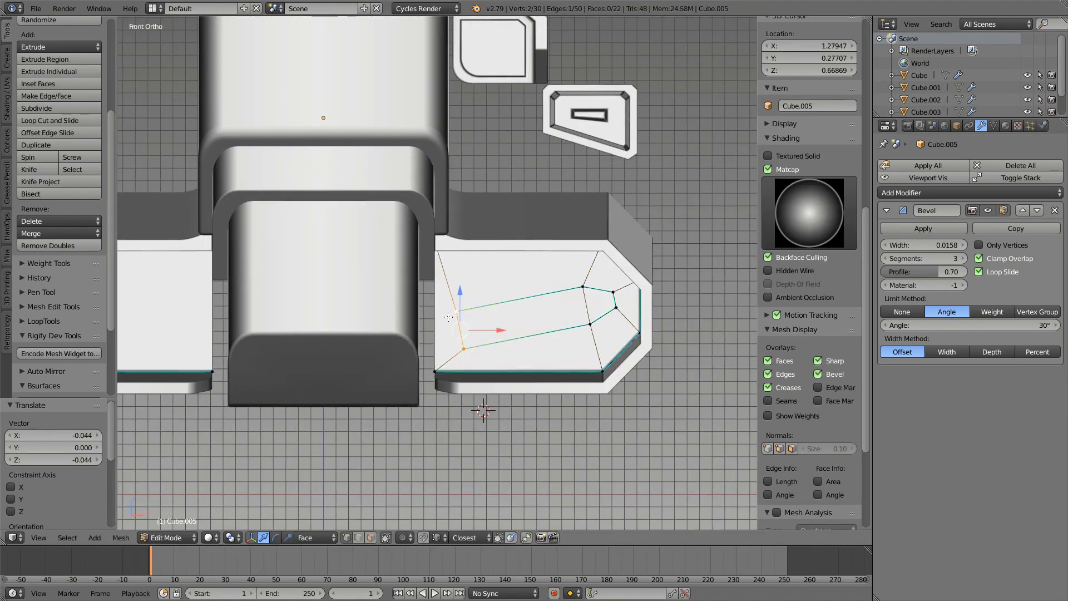
pyautogui.press('z')
# In wireframe, merge a panel vertex and move another onto the pod face.
pyautogui.rightClick(460, 310)
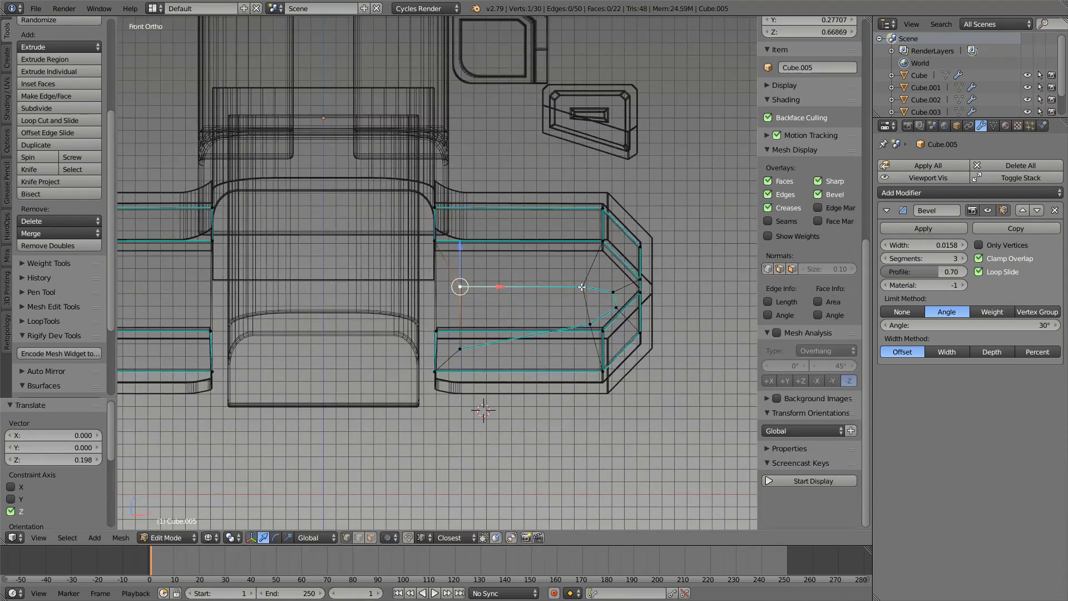
pyautogui.press('a')
pyautogui.click(48, 245)
pyautogui.rightClick(611, 305)
pyautogui.press('g')
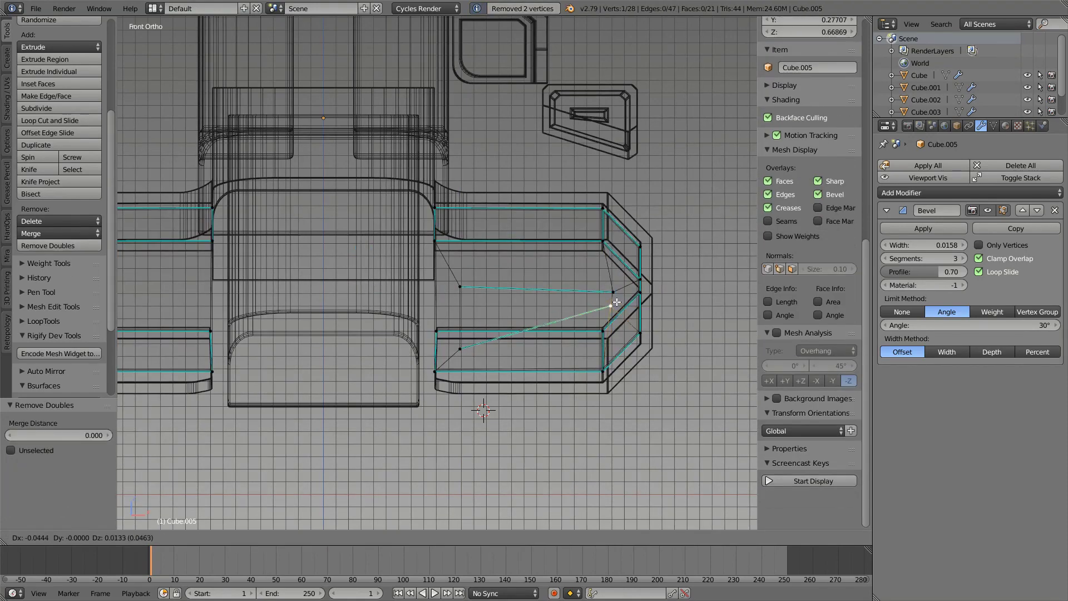
pyautogui.click(613, 298)
pyautogui.press('z')
# Inset the triangular panel face and scale it along Z in front view.
pyautogui.press('a')
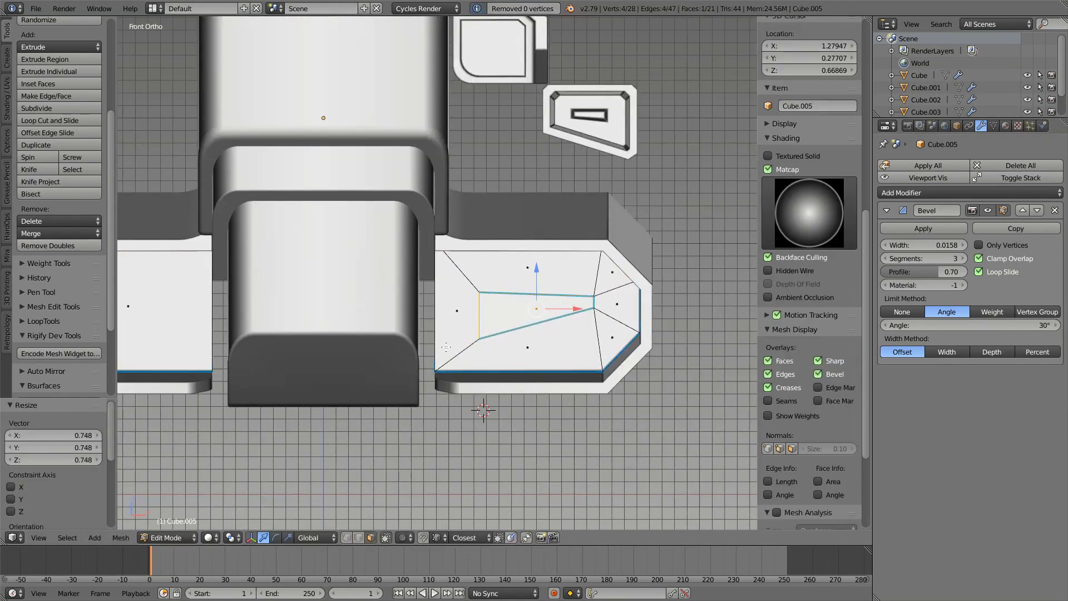
pyautogui.click(533, 272)
pyautogui.moveTo(533, 271)
pyautogui.mouseDown(button='middle')
pyautogui.moveTo(445, 333)
pyautogui.moveTo(501, 389)
pyautogui.mouseUp(button='middle')
pyautogui.press('KP_1')
pyautogui.press('s')
pyautogui.press('z')
pyautogui.click(424, 360)
# Offset the panel's outline edges and sharpen the pod's edges with Hard Ops.
pyautogui.press('KP_1')
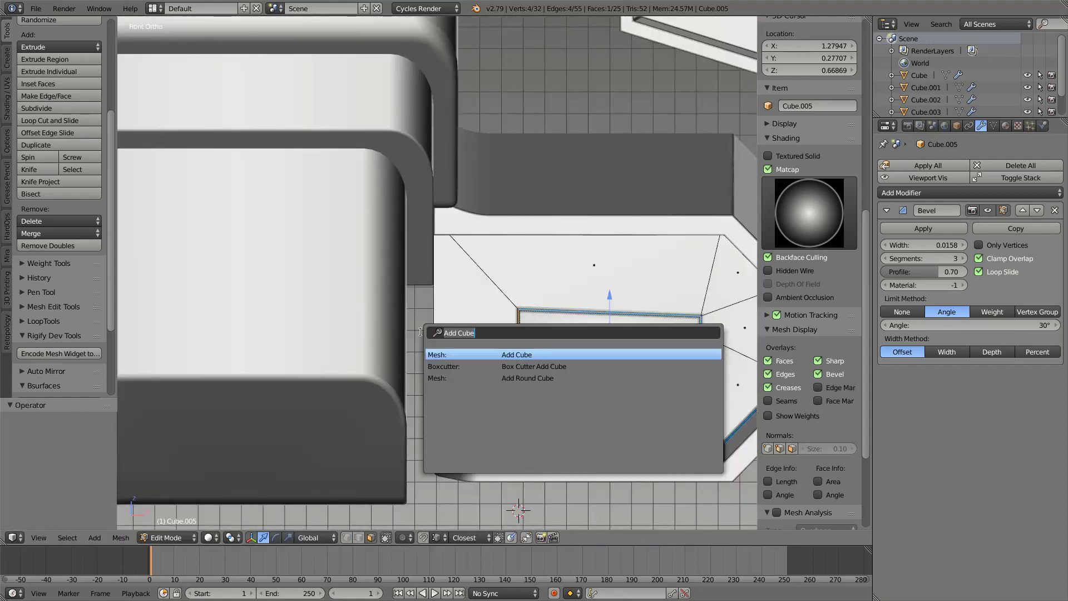
pyautogui.click(245, 379)
pyautogui.press('Tab')
pyautogui.press('Tab')
pyautogui.moveTo(333, 278); pyautogui.dragTo(489, 294, button='middle')
pyautogui.hotkey('alt', 'e')
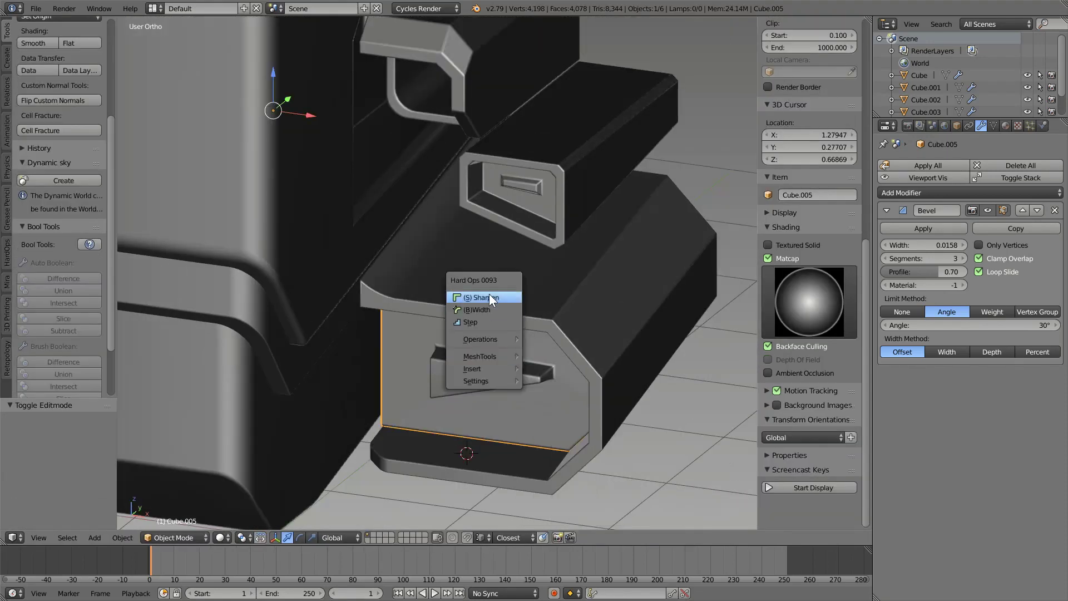
pyautogui.click(489, 312)
# Select the triangle panel face and clean up stray pod geometry via Hard Ops.
pyautogui.moveTo(495, 365)
pyautogui.mouseDown(button='middle')
pyautogui.moveTo(390, 334)
pyautogui.moveTo(427, 351)
pyautogui.mouseUp(button='middle')
pyautogui.scroll(3, 390, 334)
pyautogui.rightClick(423, 328)
pyautogui.press('q')
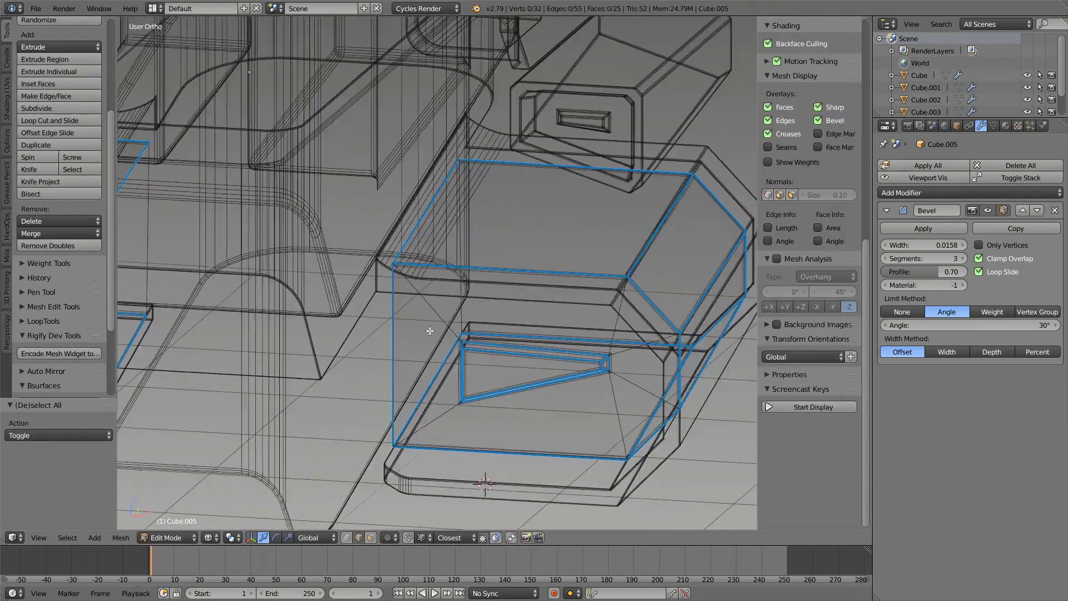
pyautogui.press('Tab')
pyautogui.press('q')
pyautogui.click(427, 346)
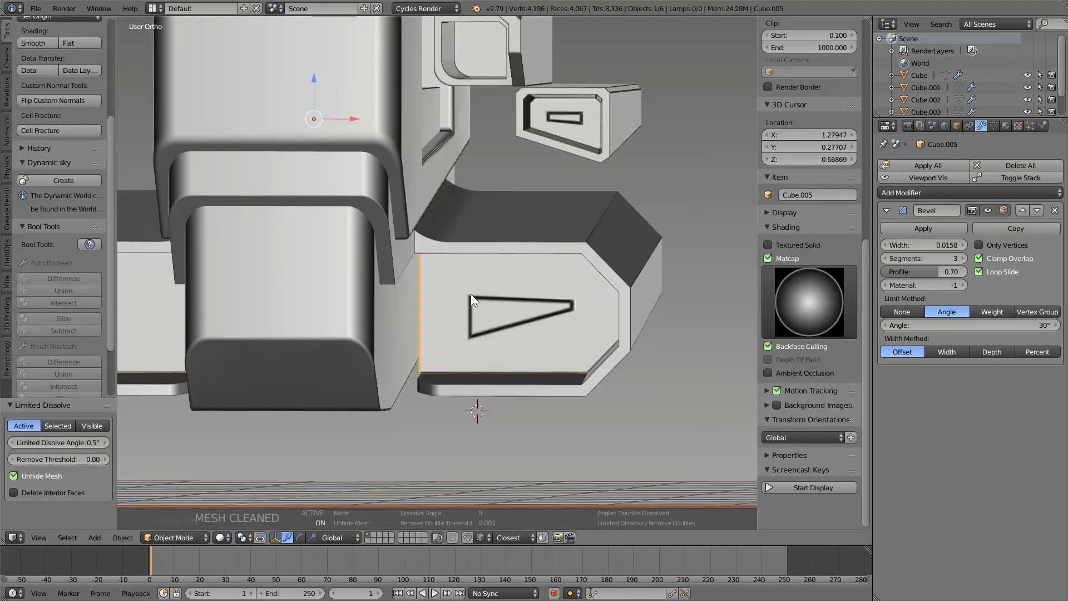
pyautogui.press('q')
pyautogui.press('a')
# Select side pod Cube.005 and inspect it in local isolation view.
pyautogui.moveTo(446, 249)
pyautogui.mouseDown(button='middle')
pyautogui.moveTo(425, 313)
pyautogui.moveTo(508, 262)
pyautogui.mouseUp(button='middle')
pyautogui.rightClick(509, 263)
pyautogui.press('KP_Divide')
pyautogui.press('Tab')
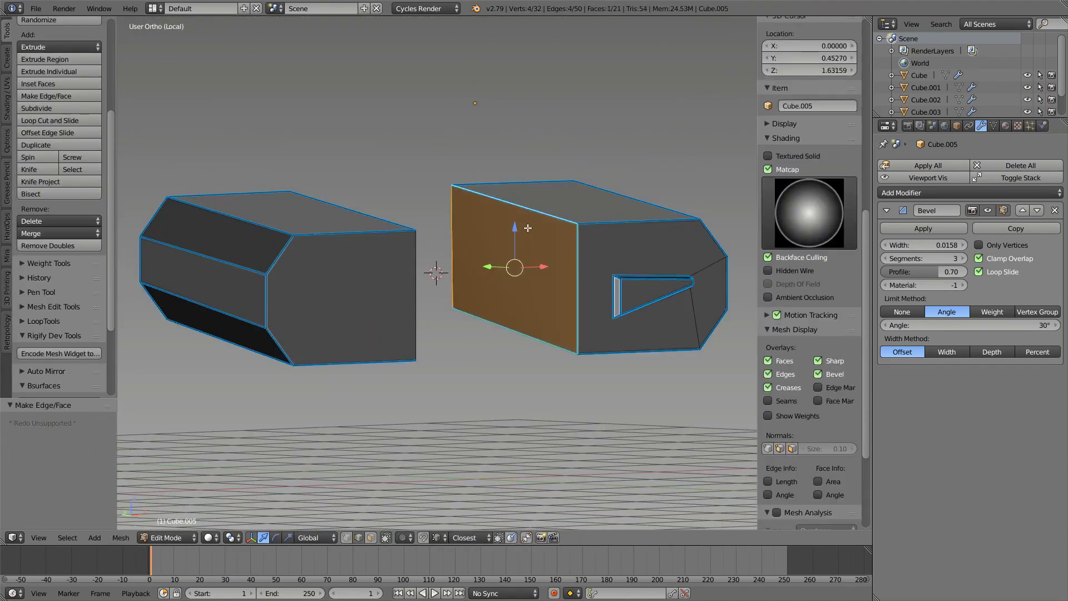
pyautogui.moveTo(405, 320); pyautogui.dragTo(437, 354, button='middle')
pyautogui.press('Tab')
pyautogui.press('q')
pyautogui.press('Escape')
pyautogui.press('KP_Divide')
# Rotate the triangle panel -9.2° and symmetrize the pod to the opposite side.
pyautogui.press('KP_1')
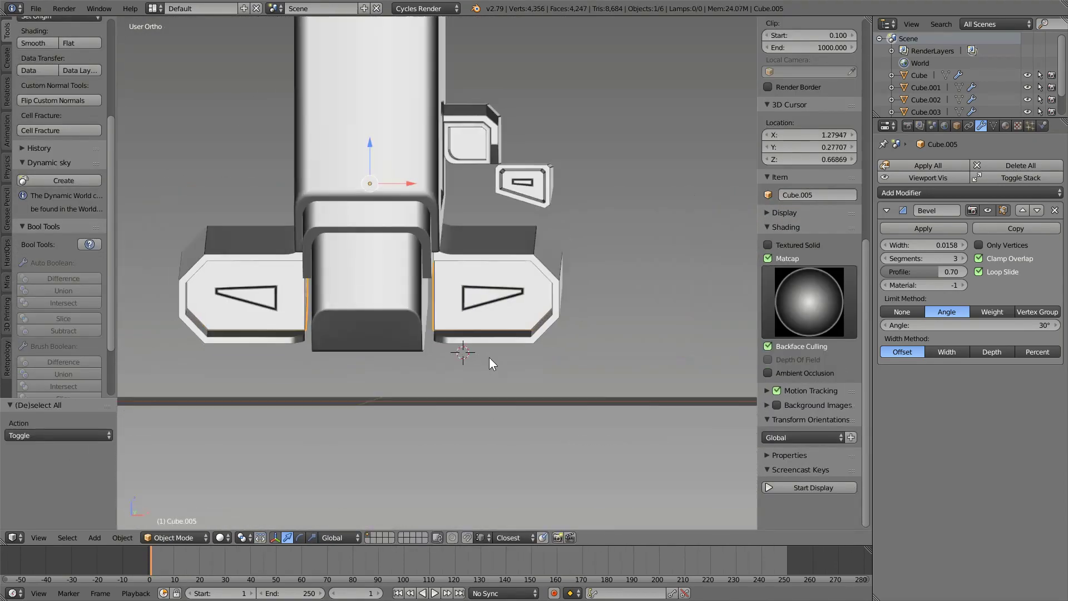
pyautogui.press('z')
pyautogui.press('Tab')
pyautogui.press('Tab')
pyautogui.press('z')
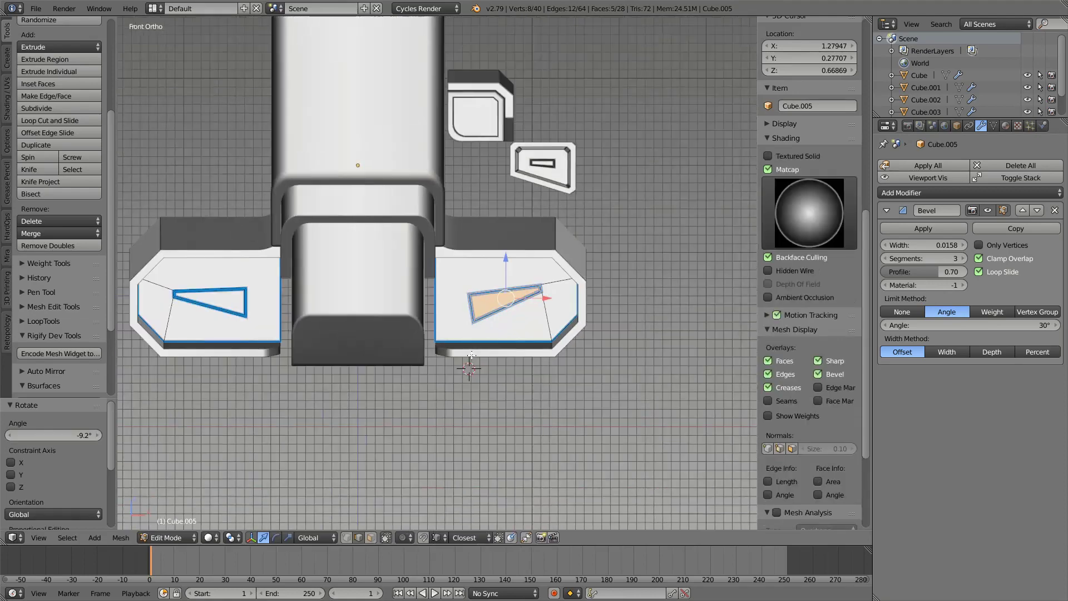
pyautogui.moveTo(453, 362); pyautogui.dragTo(466, 355, button='middle')
pyautogui.press('z')
pyautogui.press('z')
pyautogui.press('a')
pyautogui.press('q')
pyautogui.click(531, 379)
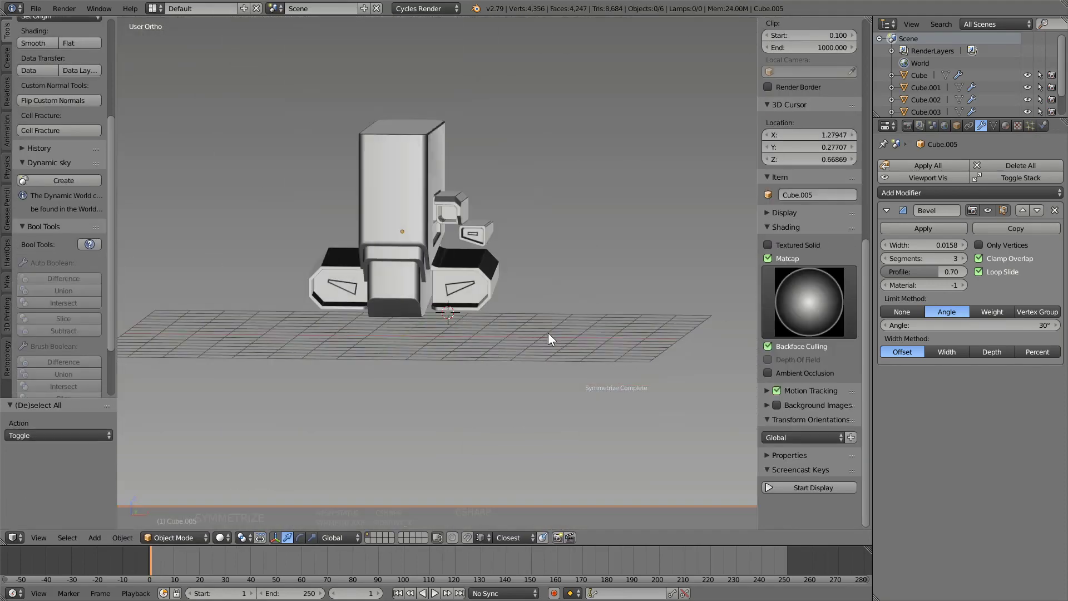
pyautogui.moveTo(548, 332)
pyautogui.mouseDown(button='middle')
pyautogui.moveTo(525, 334)
pyautogui.moveTo(576, 321)
pyautogui.mouseUp(button='middle')
pyautogui.press('KP_1')
pyautogui.scroll(5, 470, 322)
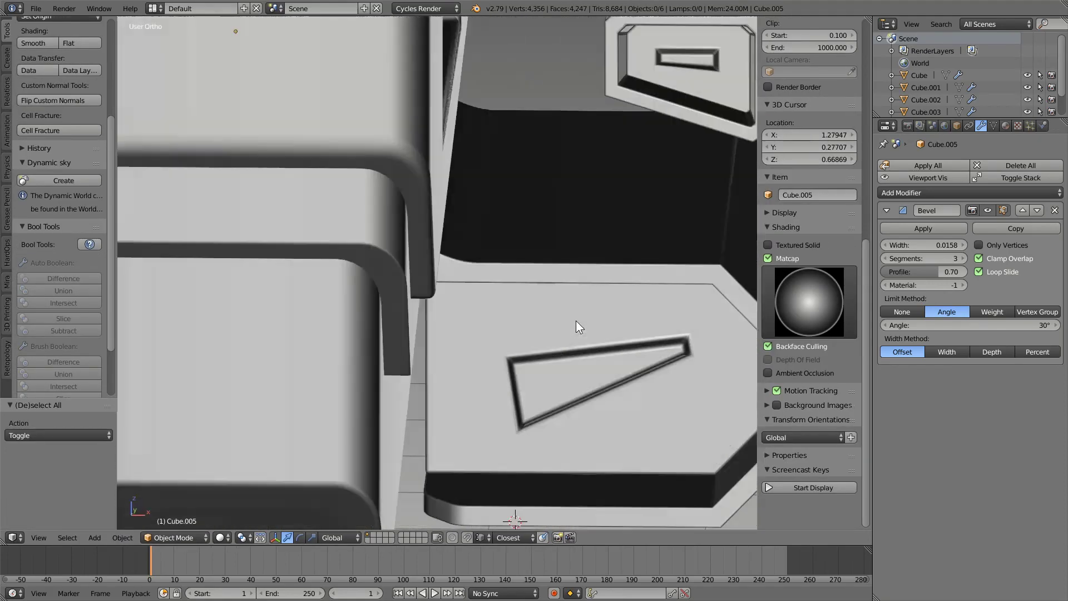
pyautogui.scroll(5, 505, 312)
pyautogui.scroll(-8, 509, 135)
pyautogui.press('a')
pyautogui.click(509, 136)
pyautogui.scroll(4, 522, 180)
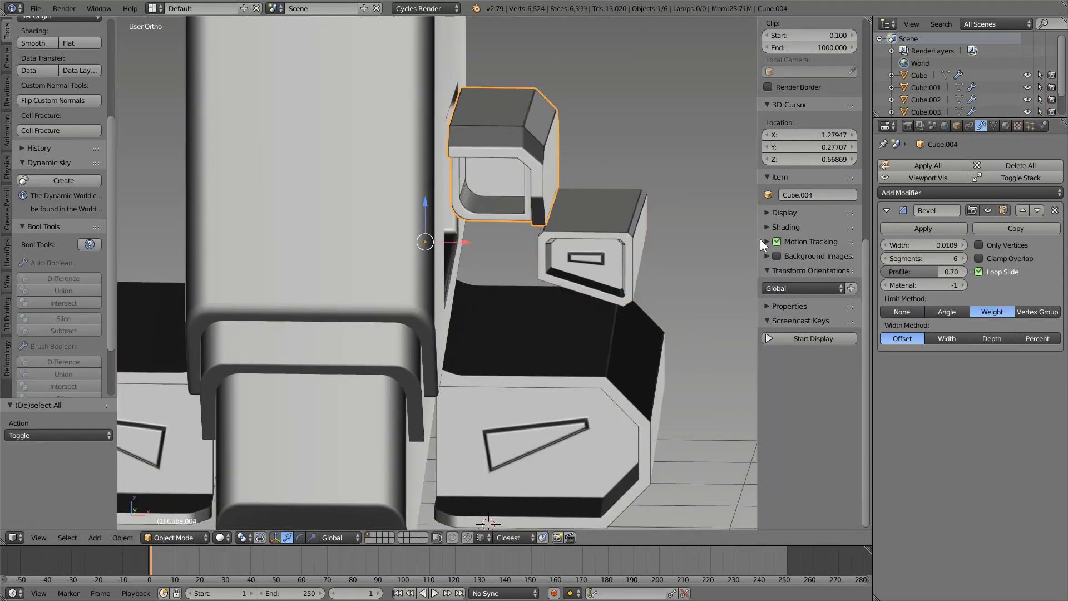
pyautogui.click(422, 336)
pyautogui.scroll(-5, 422, 336)
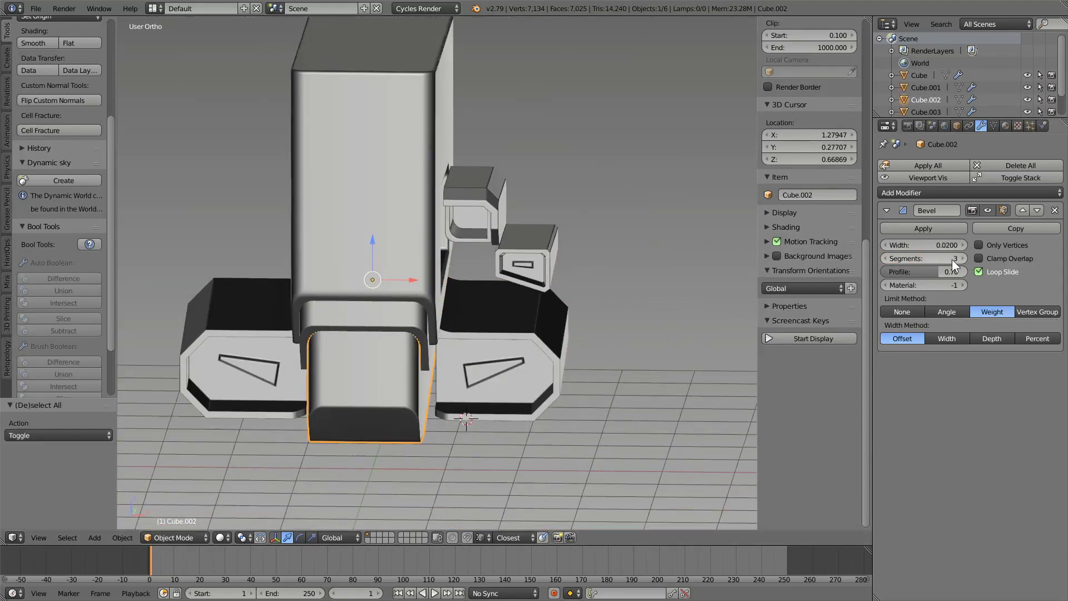
pyautogui.moveTo(422, 336); pyautogui.dragTo(413, 343, button='middle')
pyautogui.scroll(5, 412, 343)
pyautogui.moveTo(472, 373)
pyautogui.mouseDown(button='middle')
pyautogui.moveTo(519, 262)
pyautogui.moveTo(303, 259)
pyautogui.moveTo(535, 201)
pyautogui.mouseUp(button='middle')
pyautogui.press('z')
pyautogui.keyDown('shift'); pyautogui.click(289, 255); pyautogui.keyUp('shift')
pyautogui.press('z')
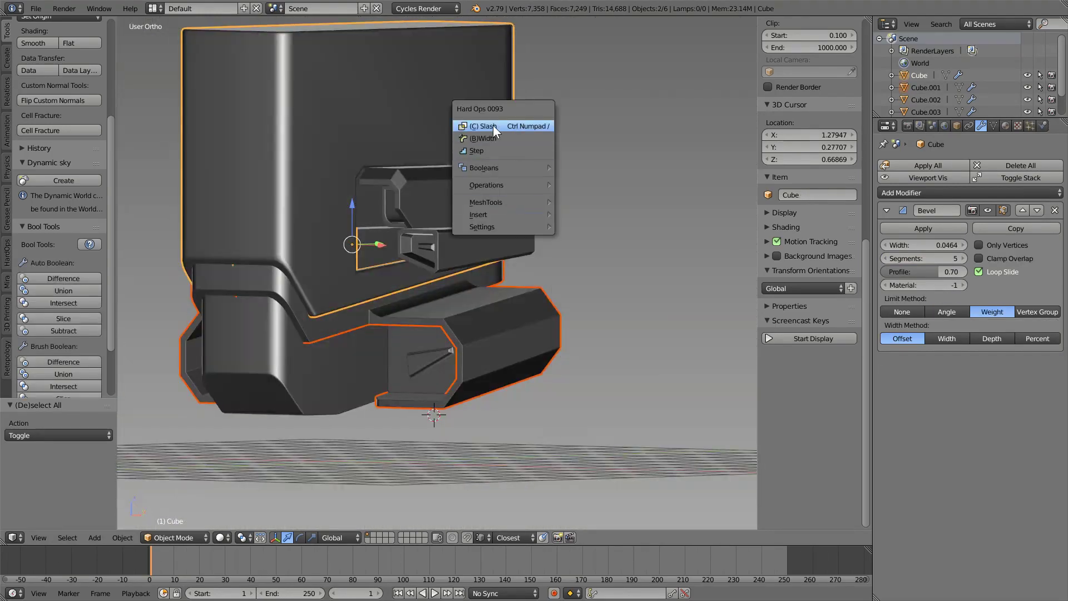
pyautogui.moveTo(493, 125)
pyautogui.mouseDown(button='middle')
pyautogui.moveTo(555, 242)
pyautogui.moveTo(262, 284)
pyautogui.moveTo(326, 246)
pyautogui.moveTo(299, 426)
pyautogui.moveTo(403, 235)
pyautogui.mouseUp(button='middle')
pyautogui.press('z')
pyautogui.press('z')
pyautogui.press('z')
pyautogui.press('Tab')
# Isolate base plate Cube.001 and dissolve its top faces into a single face.
pyautogui.press('a')
pyautogui.press('a')
pyautogui.press('KP_Divide')
pyautogui.press('z')
pyautogui.press('a')
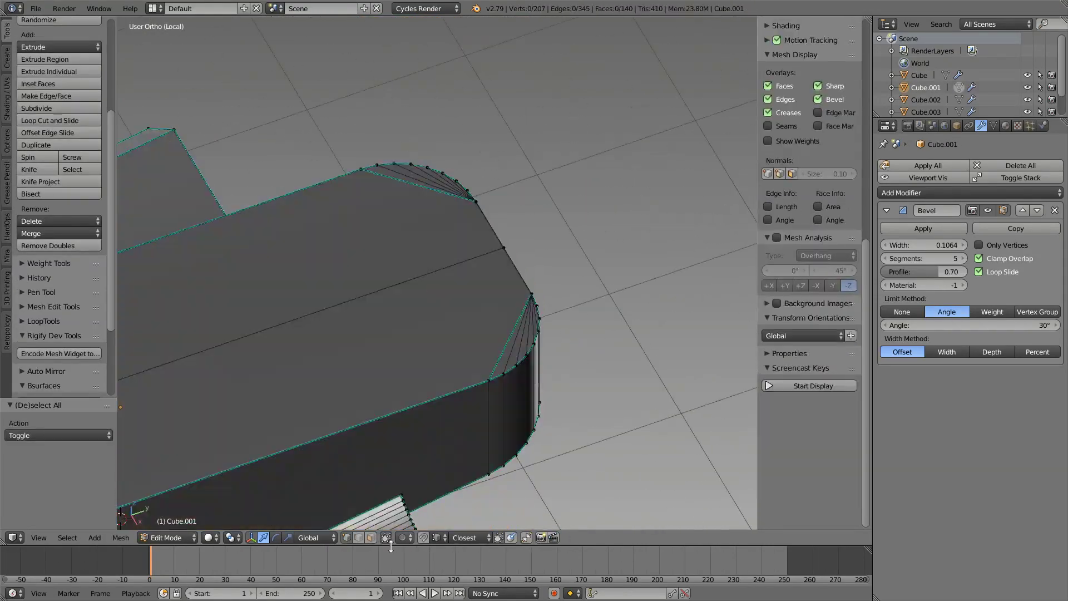
pyautogui.rightClick(401, 345)
pyautogui.keyDown('shift'); pyautogui.rightClick(423, 197); pyautogui.keyUp('shift')
pyautogui.hotkey('ctrl', 'x')
pyautogui.press('a')
pyautogui.scroll(-4, 409, 262)
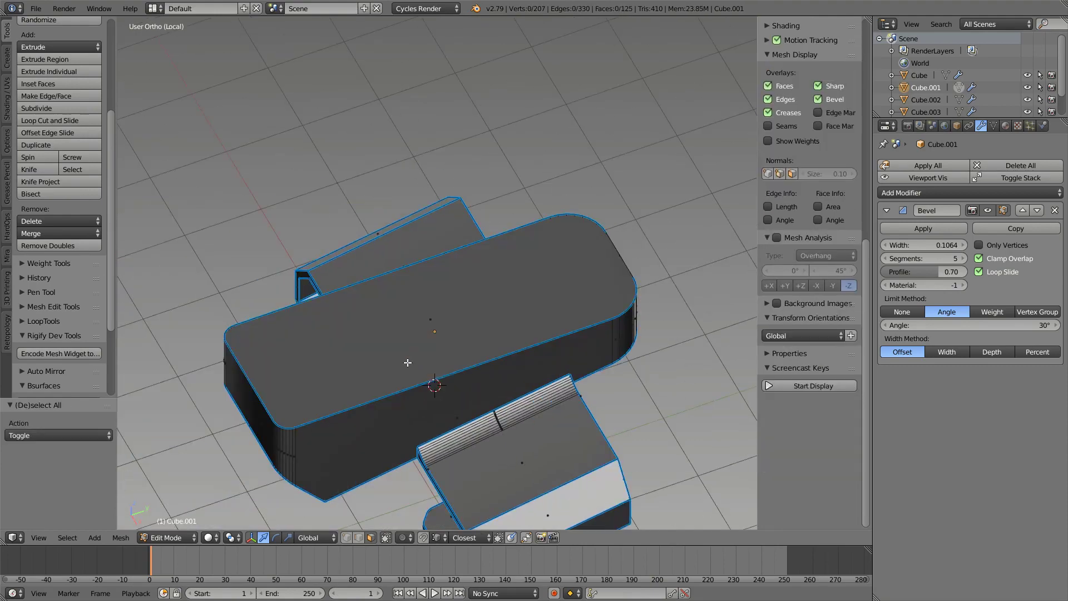
pyautogui.moveTo(405, 373)
pyautogui.mouseDown(button='middle')
pyautogui.moveTo(381, 291)
pyautogui.moveTo(390, 374)
pyautogui.moveTo(596, 424)
pyautogui.moveTo(376, 377)
pyautogui.moveTo(444, 392)
pyautogui.mouseUp(button='middle')
# Knife-cut across the plate's top face and flatten the new cut edge.
pyautogui.press('Tab')
pyautogui.press('Tab')
pyautogui.press('k')
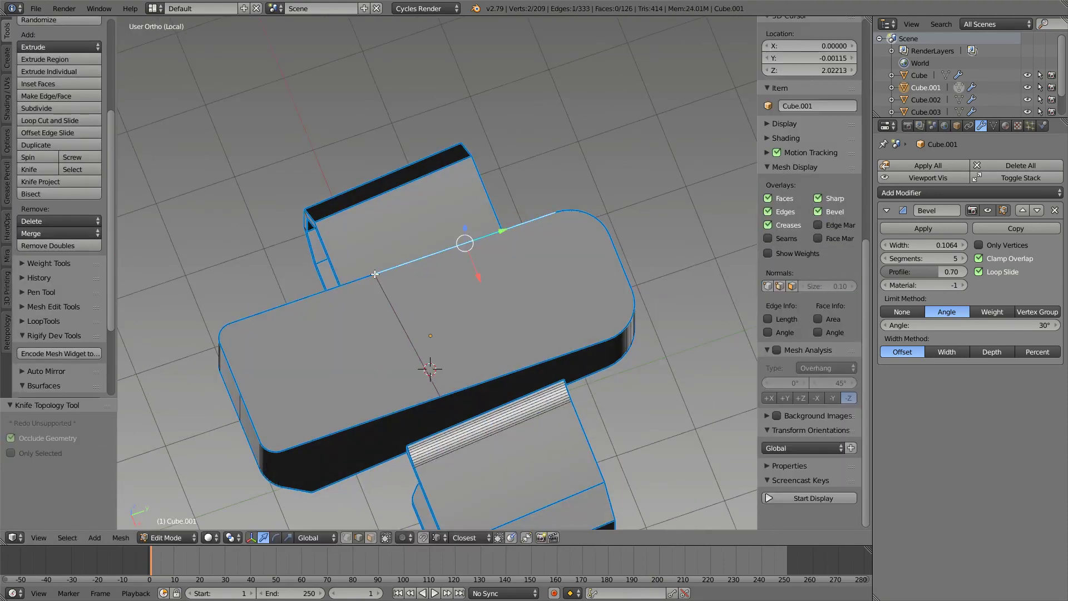
pyautogui.press('0')
pyautogui.press('Return')
pyautogui.press('KP_3')
pyautogui.press('z')
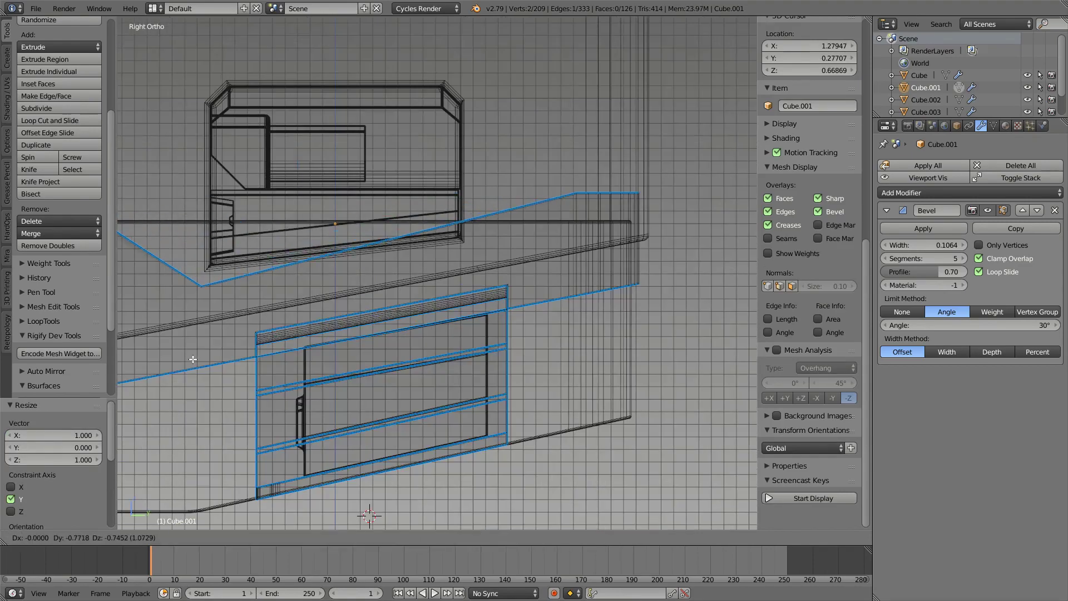
pyautogui.click(192, 359)
pyautogui.moveTo(192, 359); pyautogui.dragTo(372, 293, button='middle')
# Make a second cut and lower the edge along Z to slant the plate's side.
pyautogui.press('KP_Divide')
pyautogui.press('z')
pyautogui.scroll(3, 482, 358)
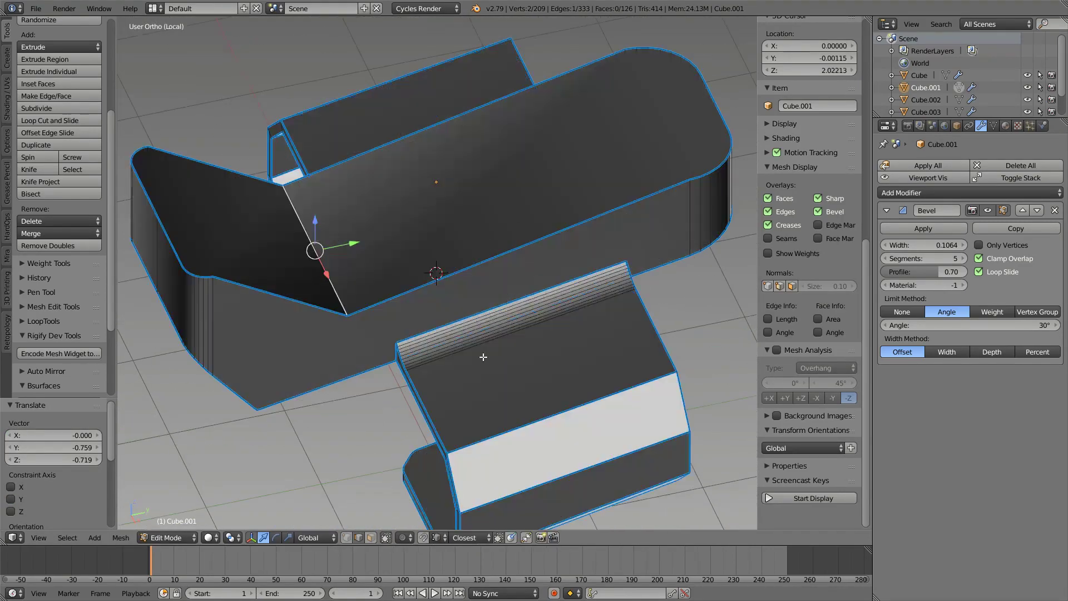
pyautogui.scroll(2, 437, 282)
pyautogui.press('a')
pyautogui.click(516, 287)
pyautogui.press('Return')
pyautogui.press('KP_3')
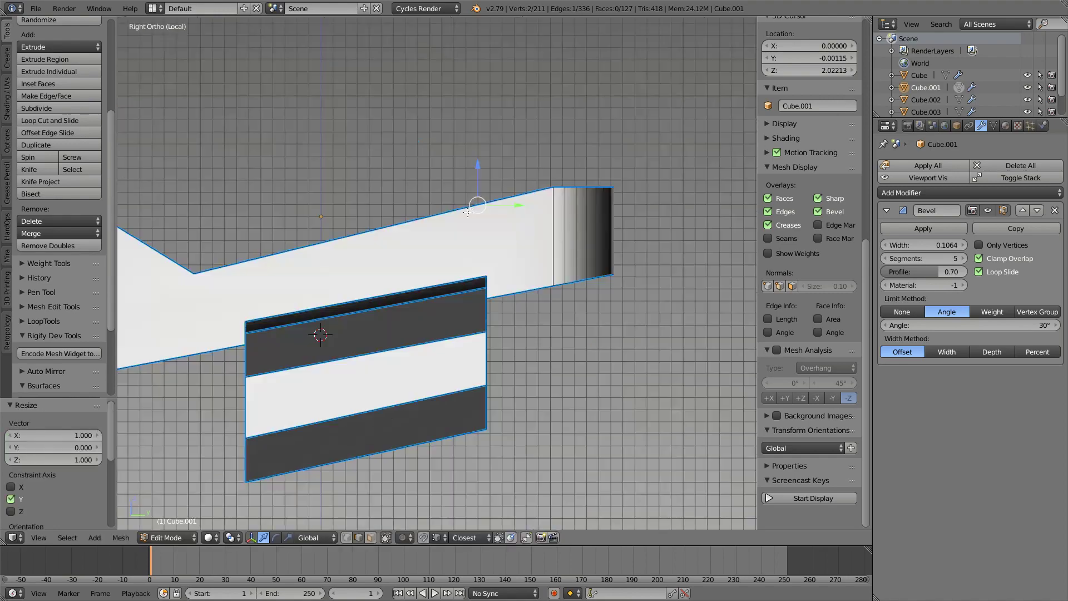
pyautogui.press('z')
pyautogui.press('g')
pyautogui.press('z')
pyautogui.click(491, 204)
pyautogui.scroll(-3, 491, 204)
# Return to the full scene and select the front lower block Cube.002.
pyautogui.press('a')
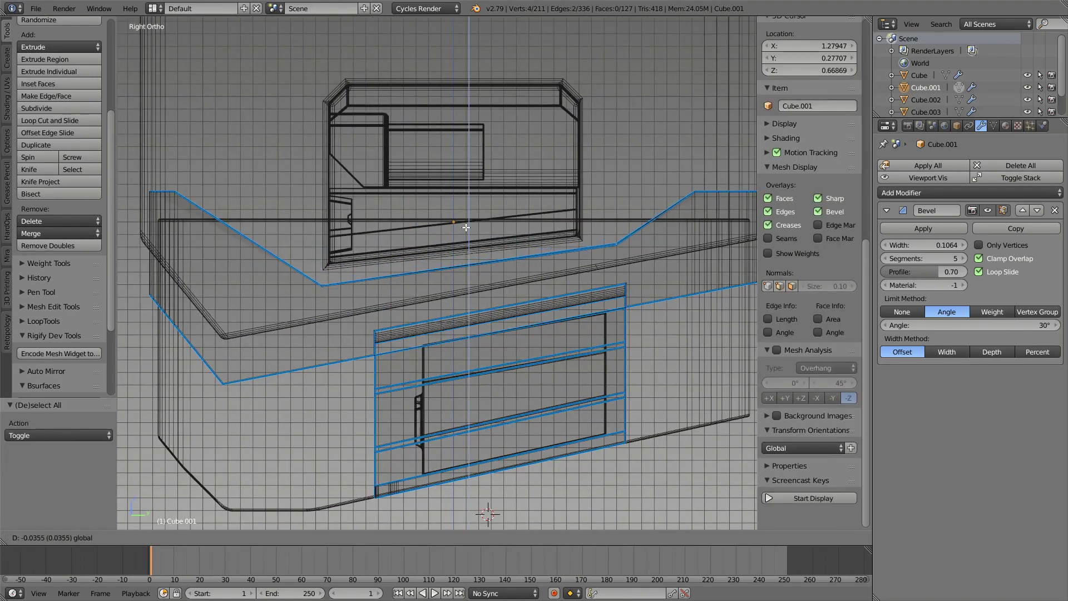
pyautogui.press('Tab')
pyautogui.press('KP_Divide')
pyautogui.keyDown('alt'); pyautogui.rightClick(323, 246); pyautogui.keyUp('alt')
pyautogui.click(322, 246)
pyautogui.moveTo(323, 246)
pyautogui.mouseDown(button='middle')
pyautogui.moveTo(396, 276)
pyautogui.moveTo(244, 295)
pyautogui.moveTo(383, 283)
pyautogui.mouseUp(button='middle')
pyautogui.rightClick(337, 299)
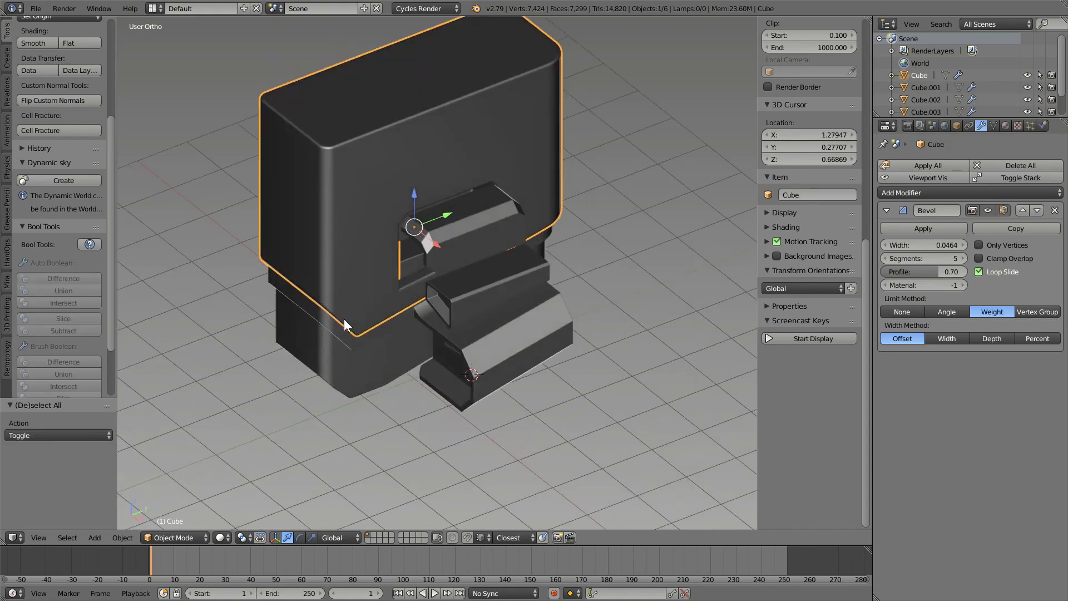
pyautogui.moveTo(344, 319); pyautogui.dragTo(315, 326, button='middle')
pyautogui.rightClick(315, 326)
# Isolate Cube.002 in Right Ortho wireframe and select its upper edge vertices.
pyautogui.press('Tab')
pyautogui.press('KP_Divide')
pyautogui.press('KP_3')
pyautogui.press('a')
pyautogui.press('z')
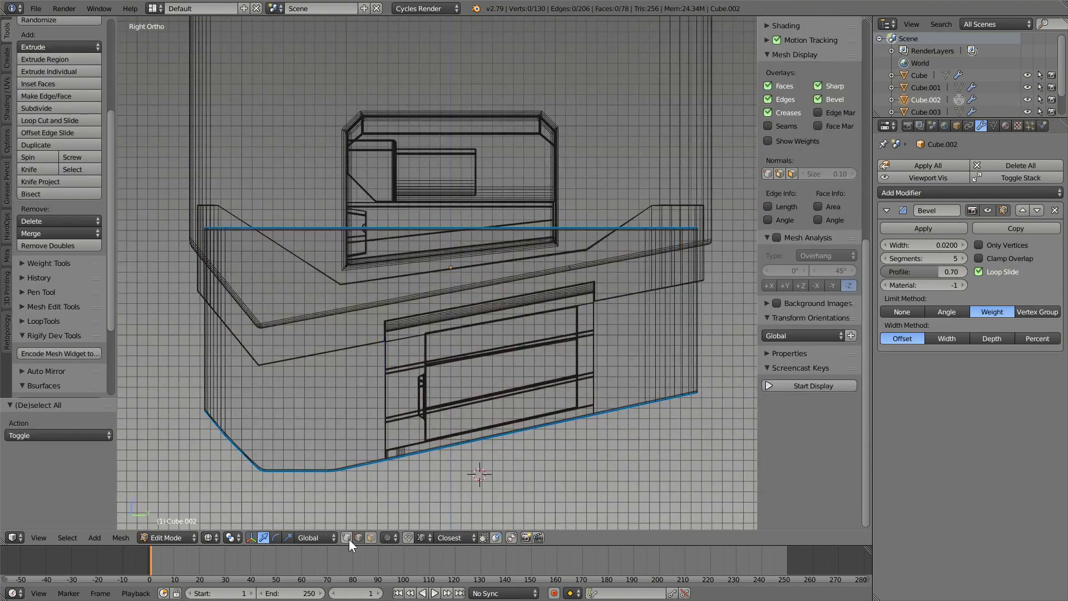
pyautogui.click(445, 232)
# Tilt Cube.002's top edge by -6.48°, then reselect the base plate.
pyautogui.press('z')
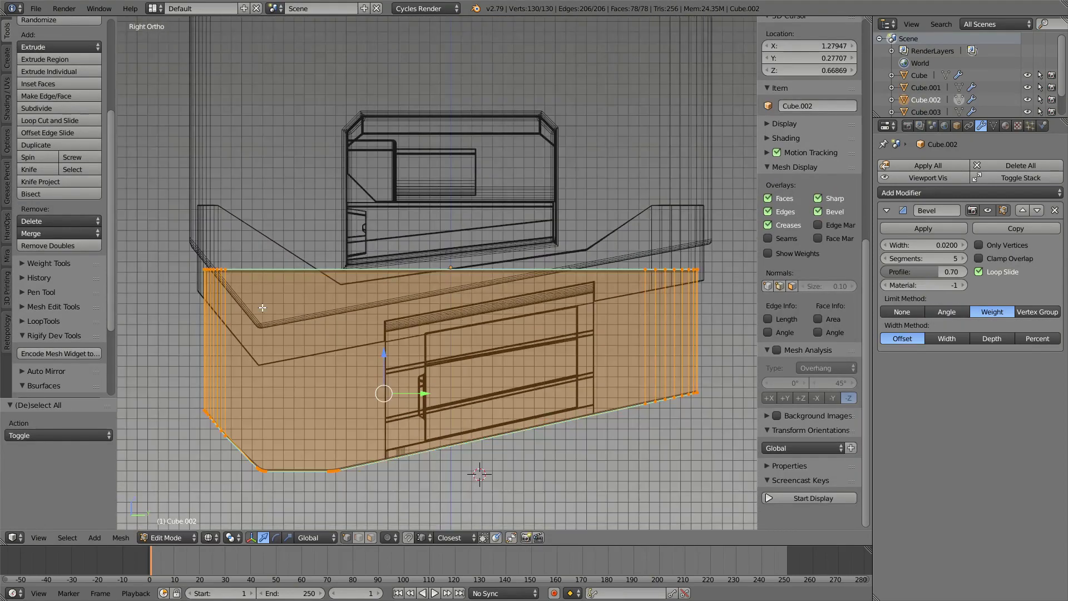
pyautogui.press('z')
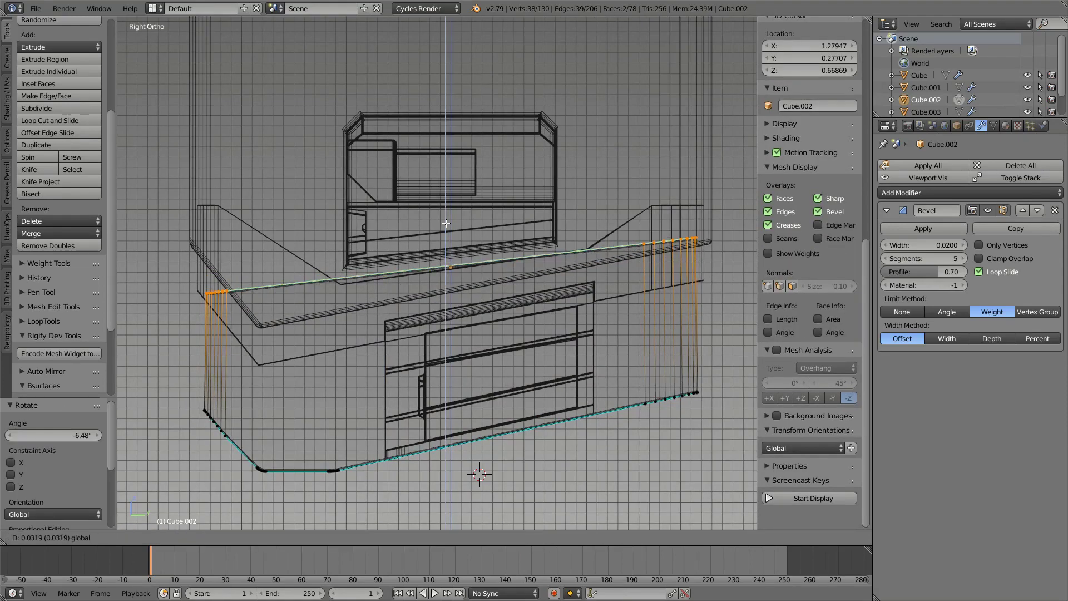
pyautogui.click(446, 223)
pyautogui.press('z')
pyautogui.moveTo(446, 223)
pyautogui.mouseDown(button='middle')
pyautogui.moveTo(452, 295)
pyautogui.moveTo(440, 239)
pyautogui.moveTo(420, 279)
pyautogui.mouseUp(button='middle')
pyautogui.press('Tab')
pyautogui.press('KP_Divide')
pyautogui.rightClick(419, 262)
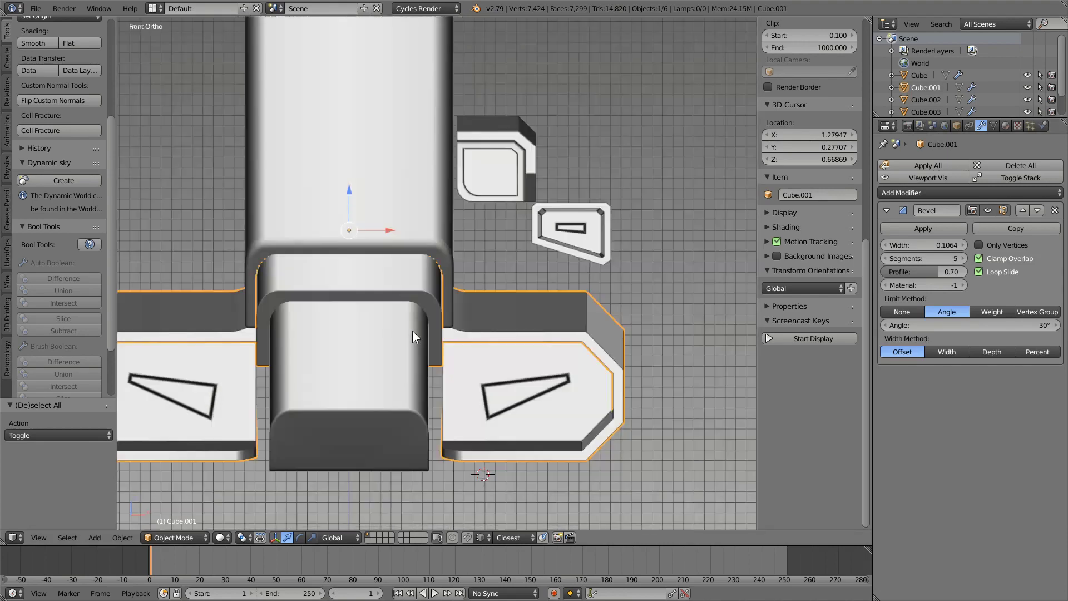
# Orbit the whole model and switch viewport shading to the glossy brown matcap.
pyautogui.press('a')
pyautogui.moveTo(413, 330); pyautogui.dragTo(364, 292, button='middle')
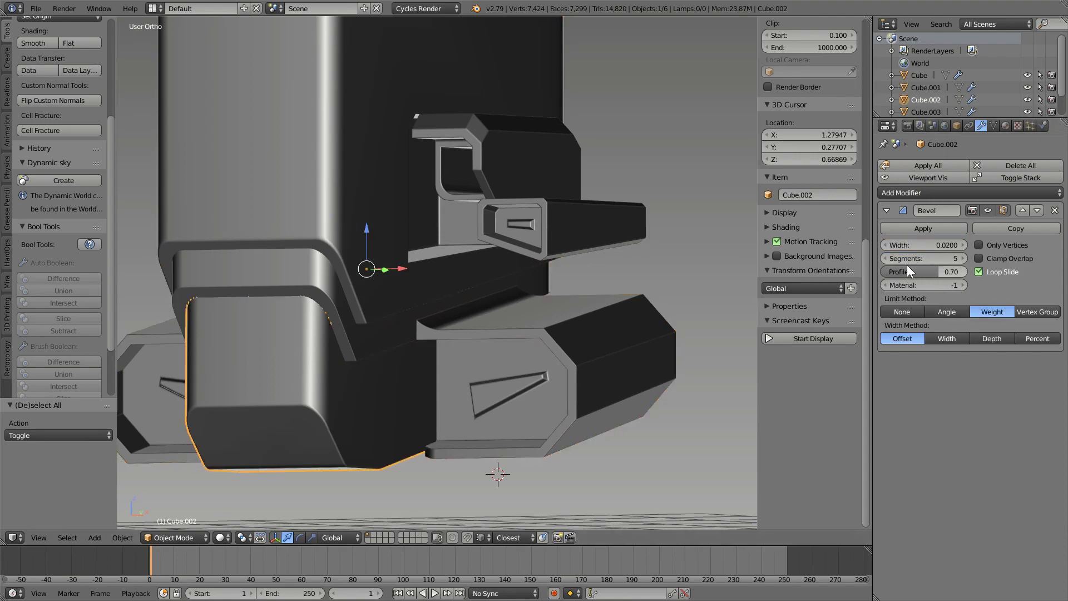
pyautogui.moveTo(304, 360)
pyautogui.mouseDown(button='middle')
pyautogui.moveTo(345, 297)
pyautogui.moveTo(449, 305)
pyautogui.moveTo(325, 334)
pyautogui.moveTo(482, 321)
pyautogui.moveTo(334, 345)
pyautogui.moveTo(380, 311)
pyautogui.moveTo(758, 250)
pyautogui.mouseUp(button='middle')
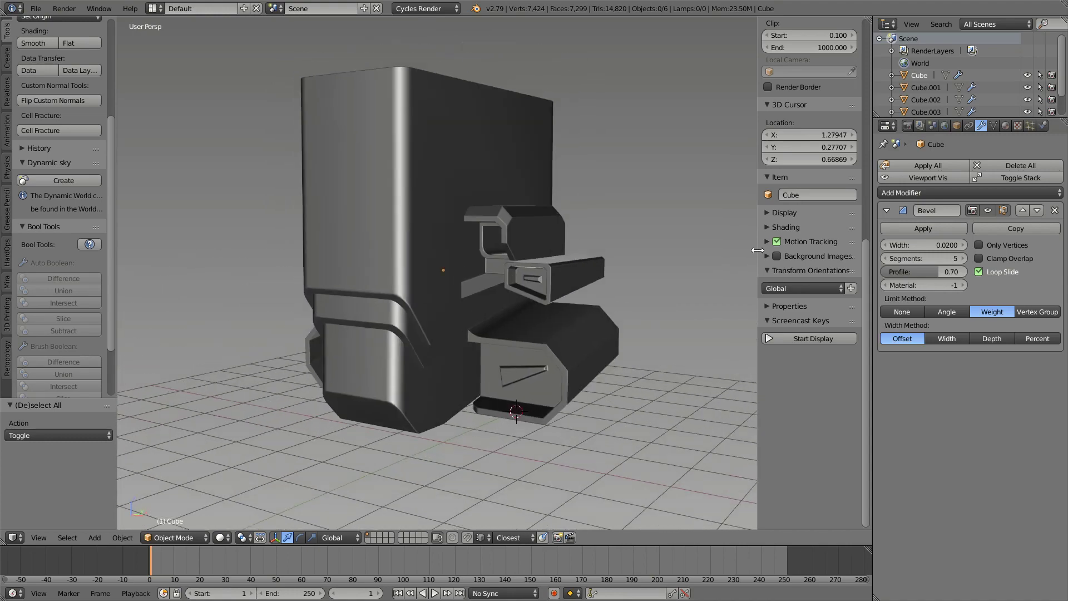
pyautogui.click(772, 377)
pyautogui.scroll(-3, 807, 390)
pyautogui.click(810, 384)
pyautogui.click(472, 262)
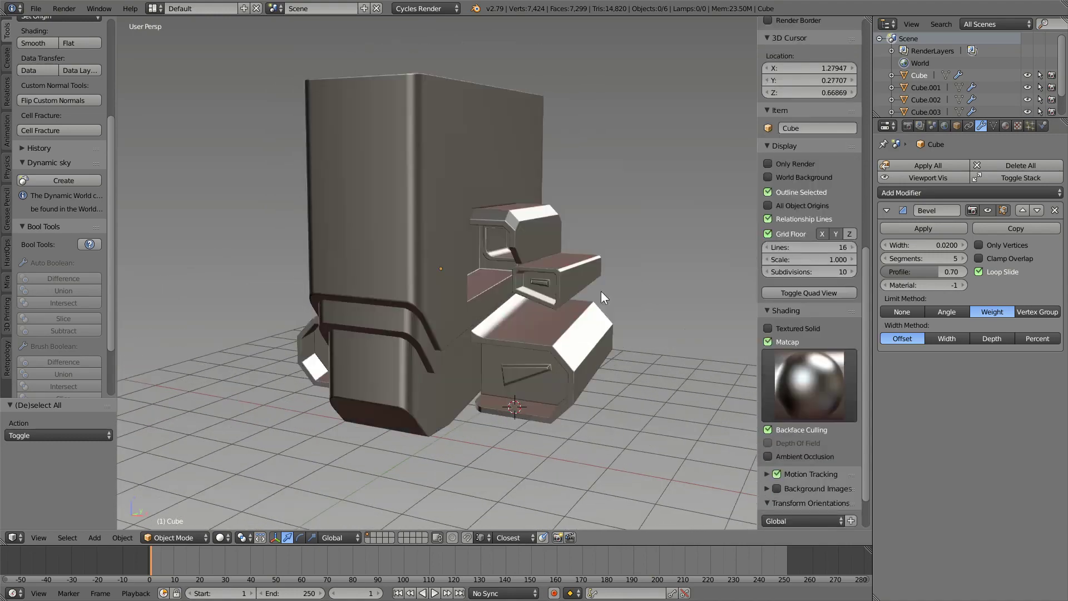
pyautogui.moveTo(601, 292)
pyautogui.mouseDown(button='middle')
pyautogui.moveTo(470, 319)
pyautogui.moveTo(585, 312)
pyautogui.mouseUp(button='middle')
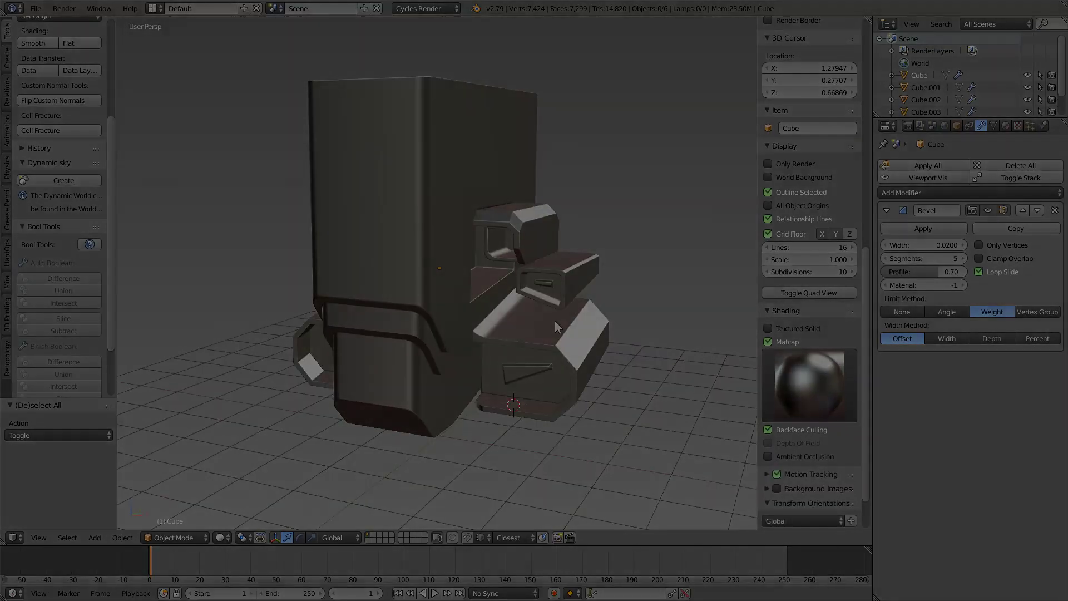